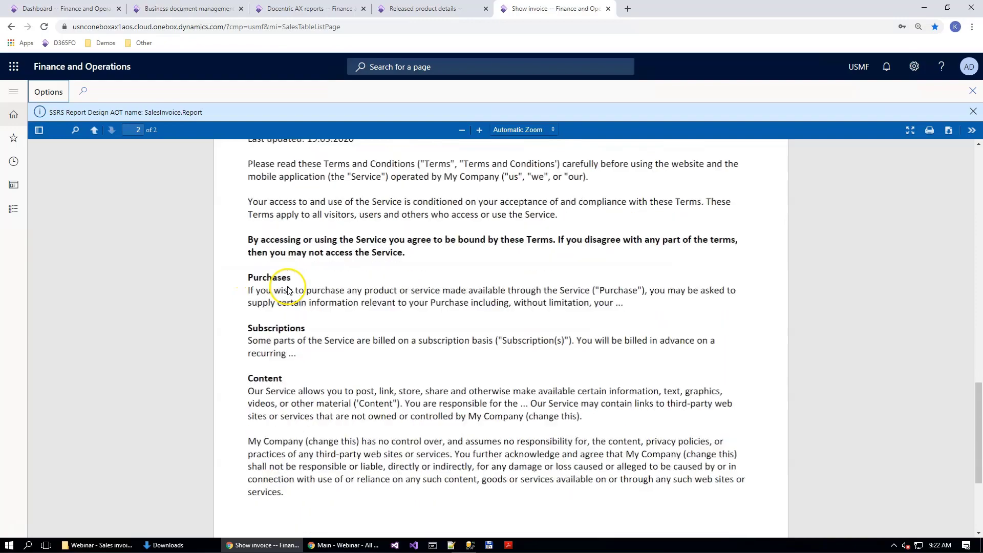
Step: Close the invoice preview and open the reporting configurations from the Electronic reporting workspace
scroll(405, 297, "up", 7)
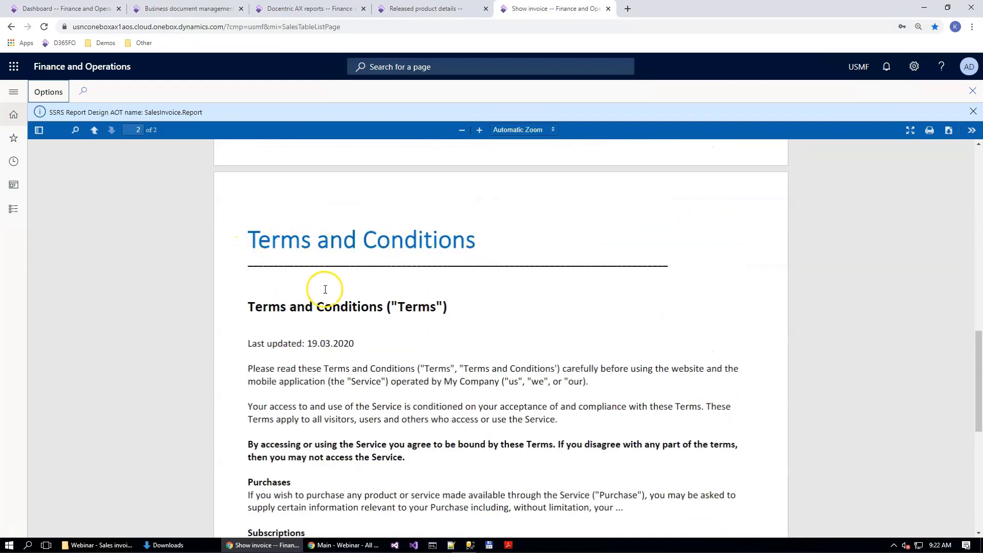
key("Escape")
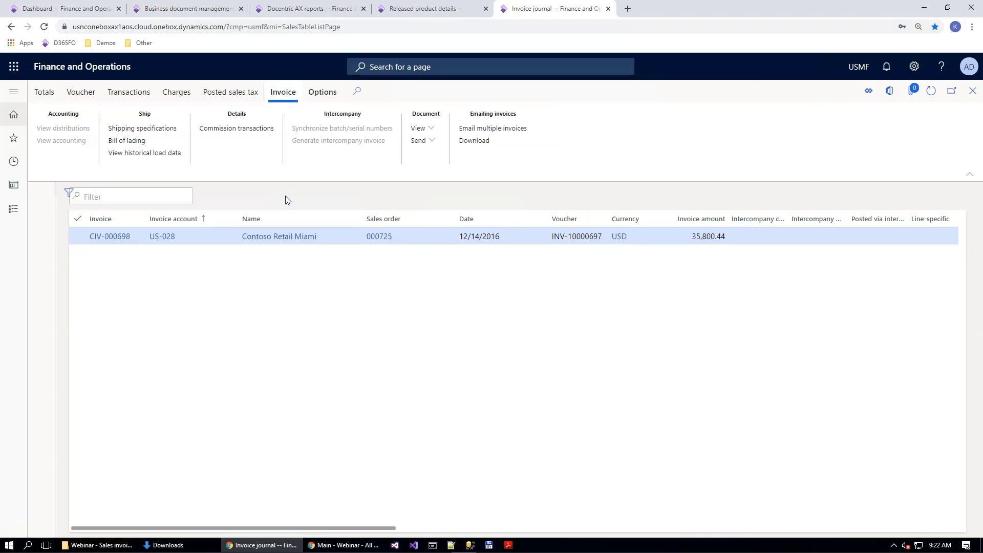
left_click(17, 138)
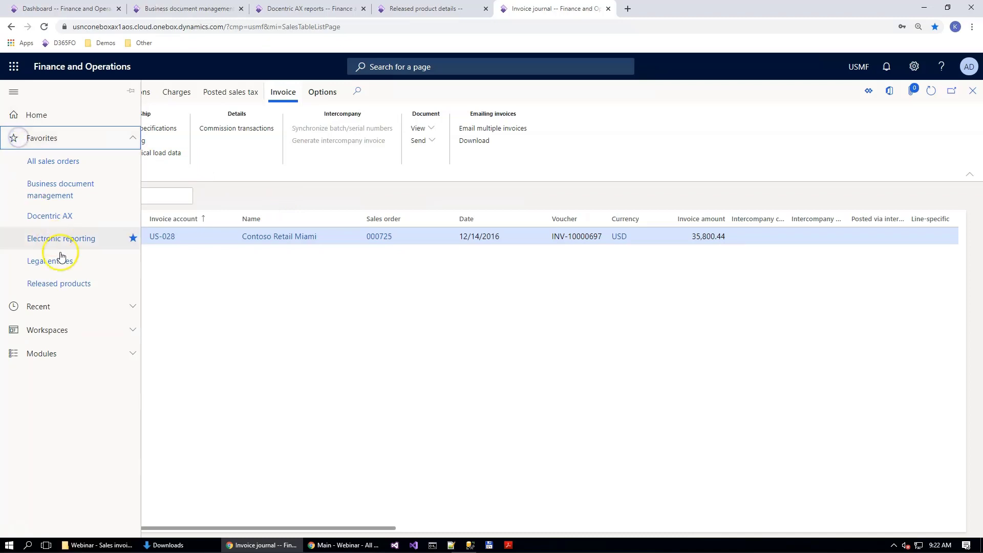
left_click(47, 237)
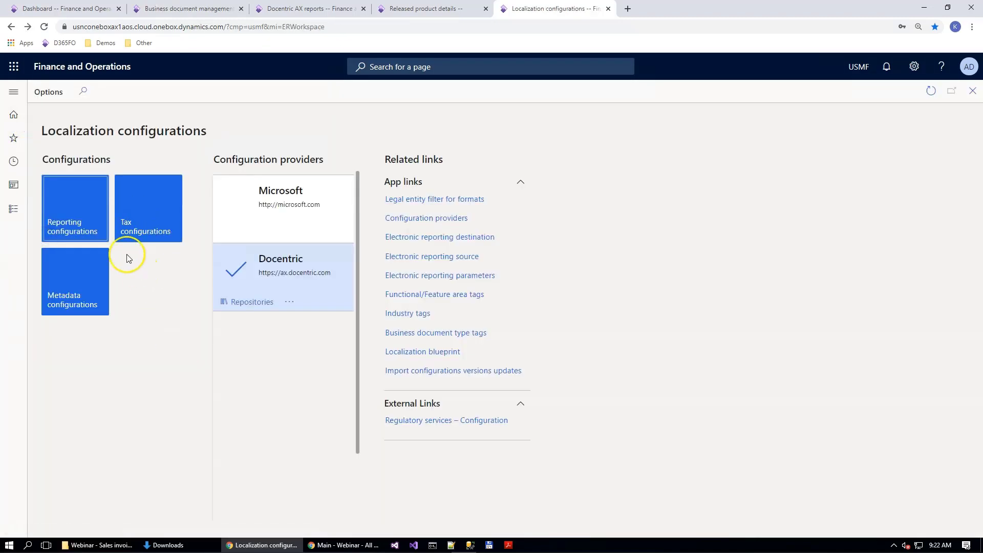
left_click(76, 219)
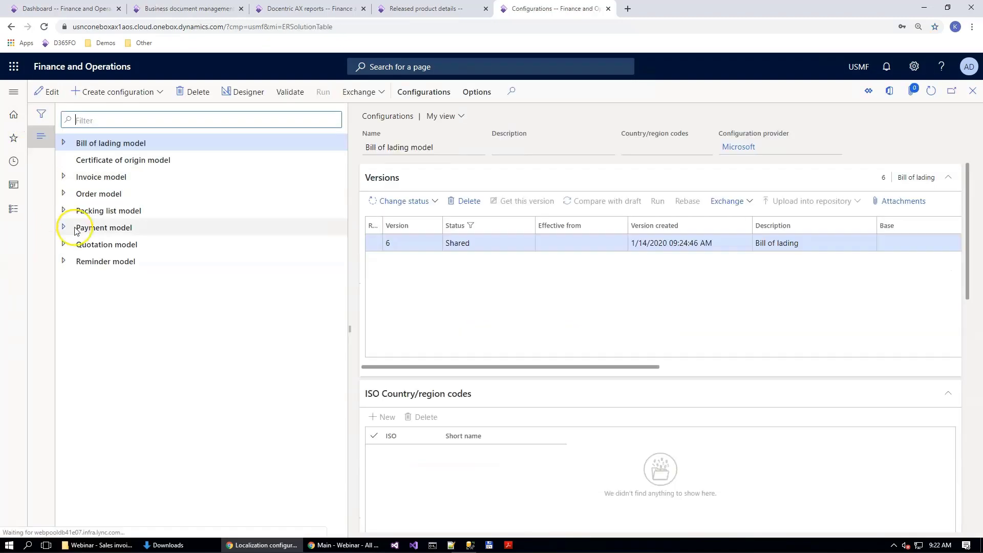
Step: Open the Invoice model Docentric configuration, found under Invoice model, in the data model designer
left_click(64, 177)
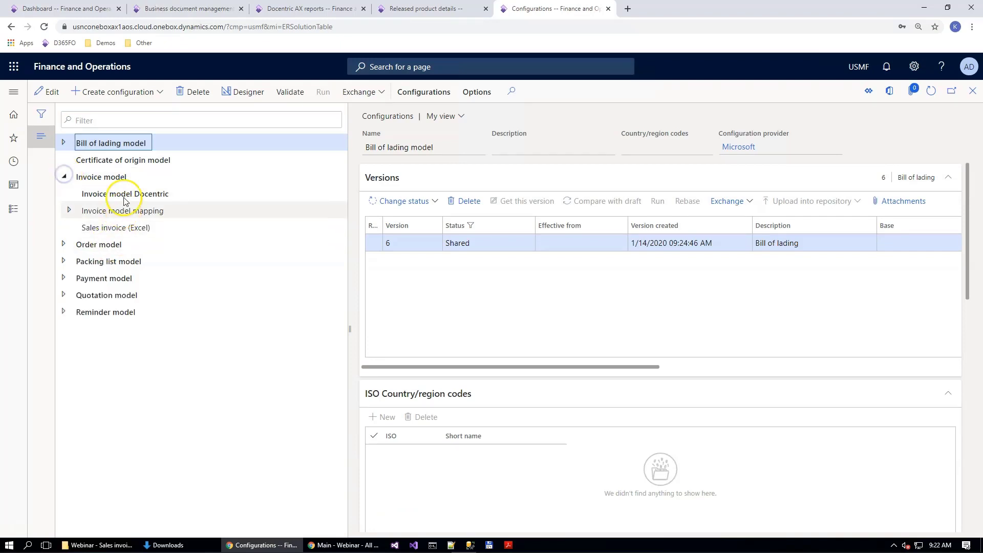
left_click(110, 192)
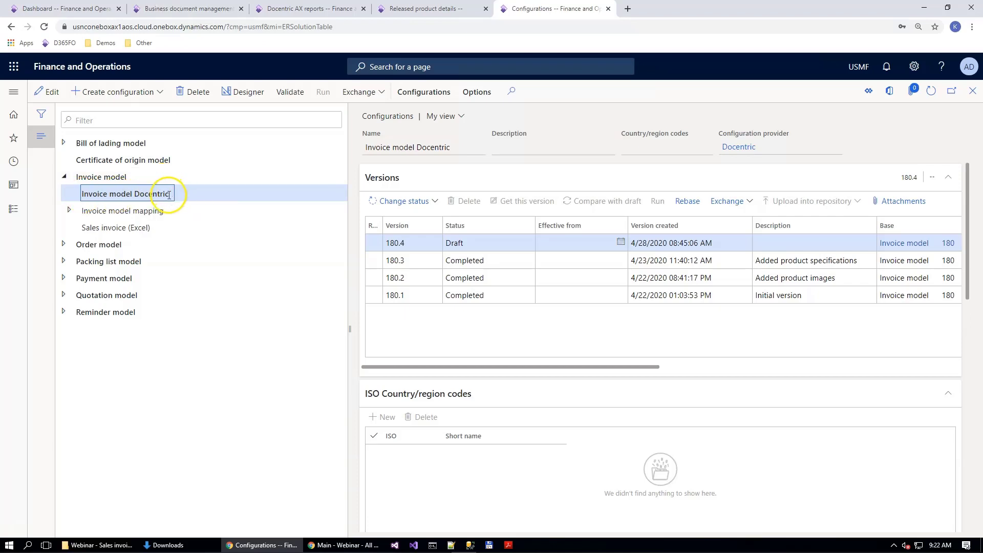
left_click(243, 92)
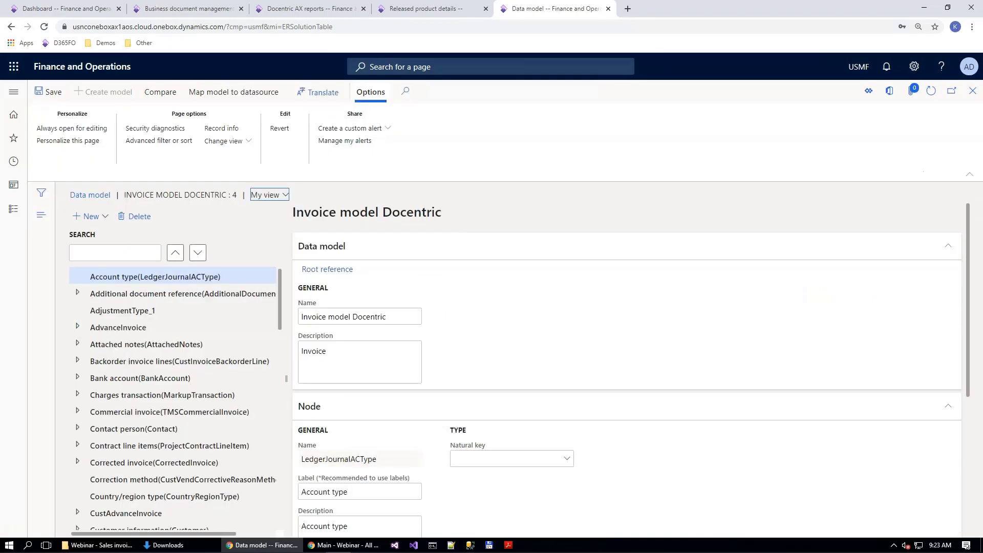
Step: Find the Invoice line - item(LineItem) node in the data model and expand it
left_click(99, 253)
type("Invoice line - item(LineItem)")
left_click(198, 253)
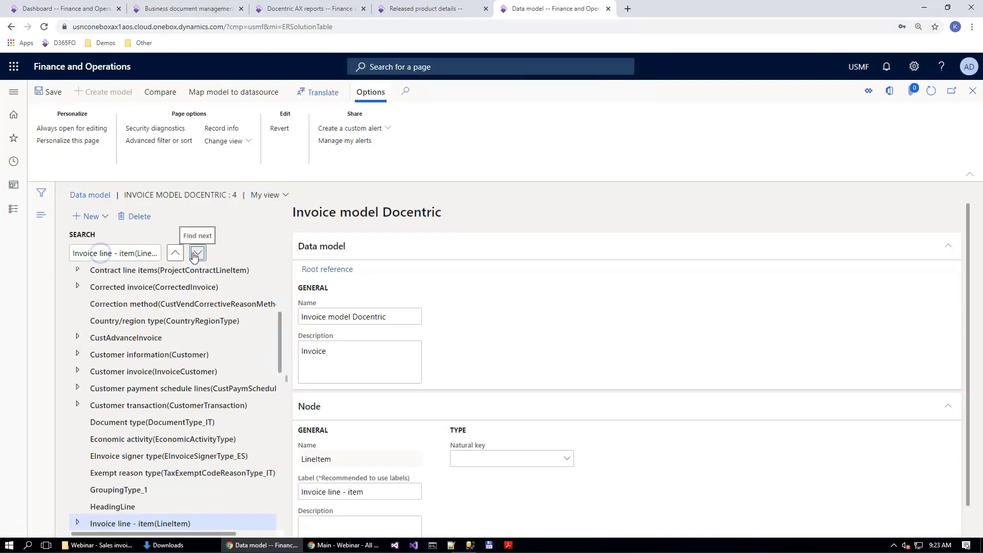
scroll(210, 370, "down", 4)
left_click(78, 318)
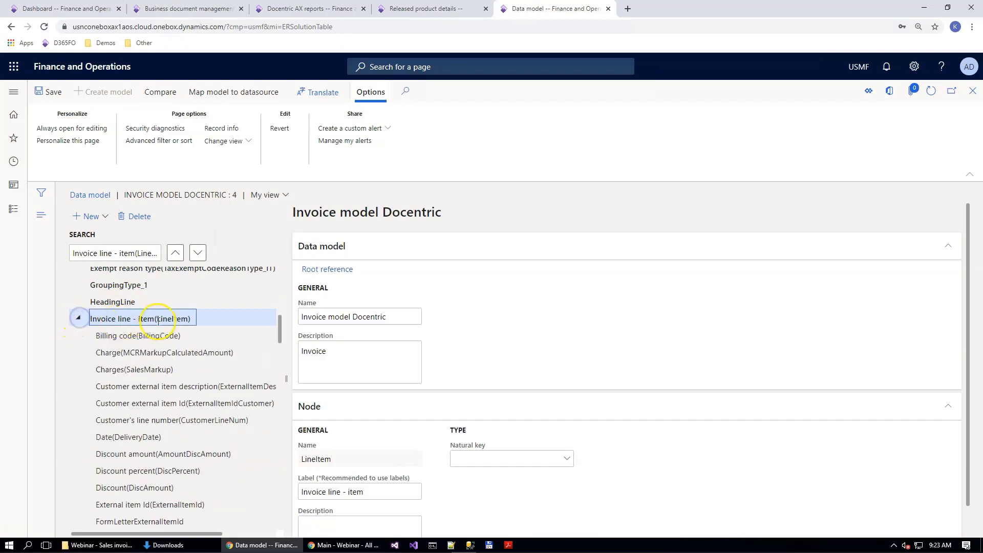
Step: Add a child node named ItemImage of type String under the Invoice line - item node
left_click(87, 216)
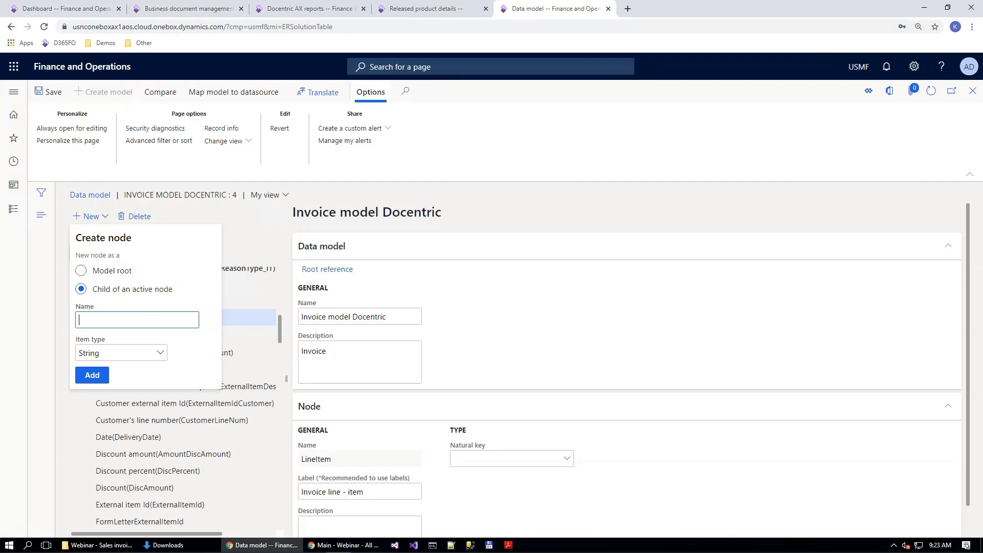
type("ItemImage")
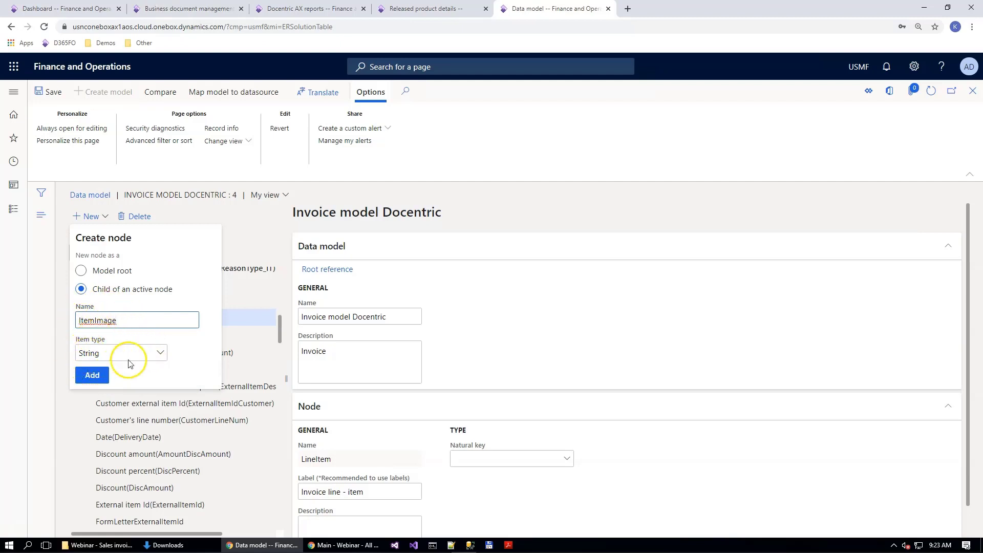
left_click(91, 375)
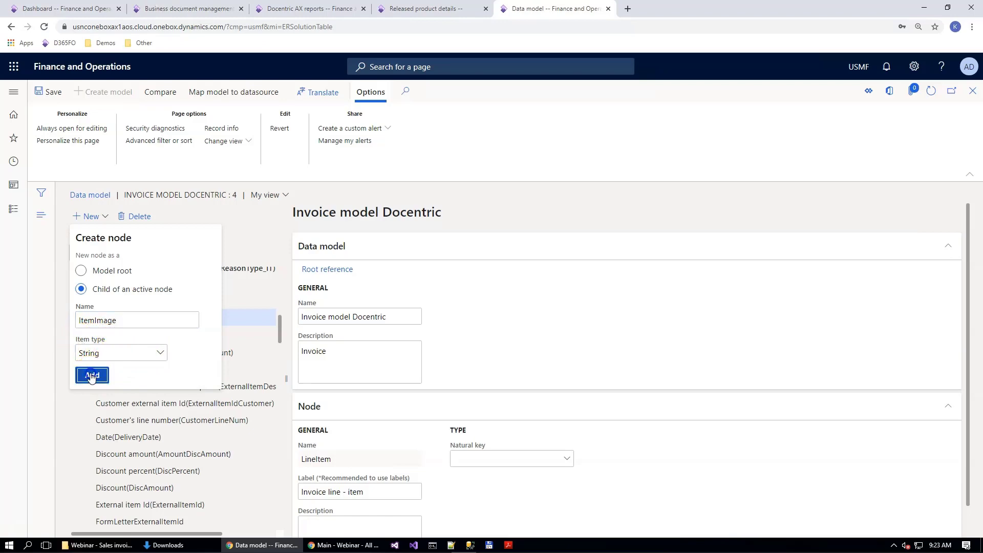
Step: Add a child node named ItemImageAsContainer of type Container under the Invoice line - item node
scroll(141, 365, "up", 3)
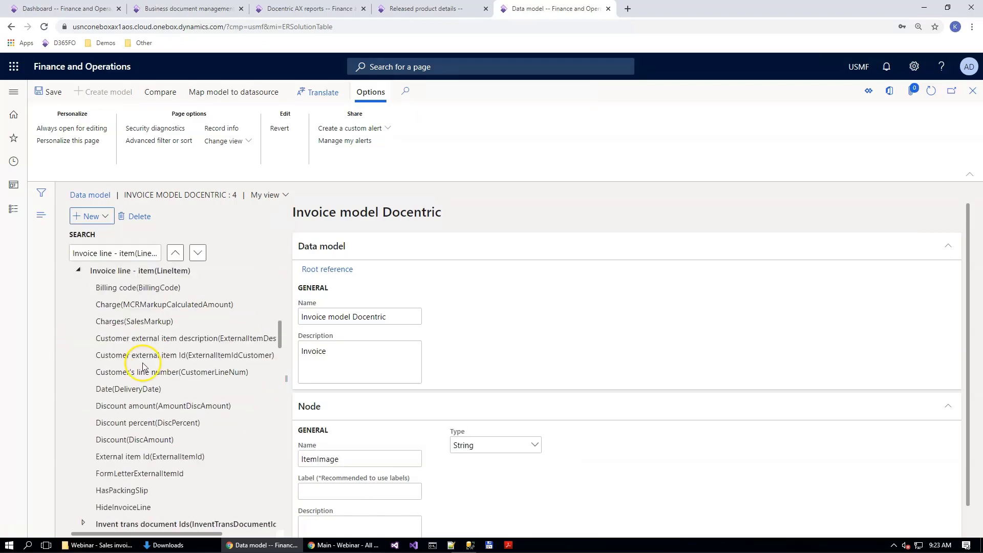
left_click(131, 327)
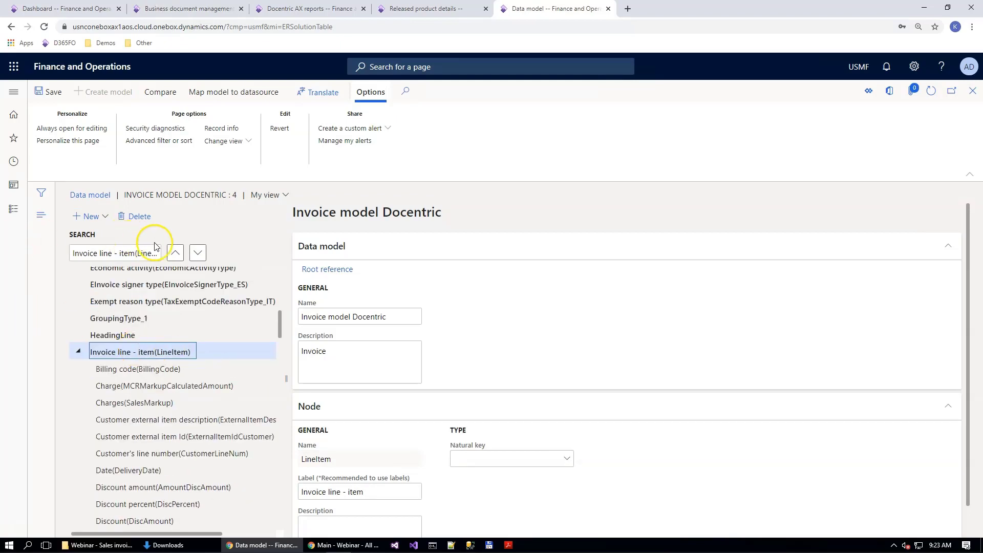
left_click(94, 221)
left_click(162, 354)
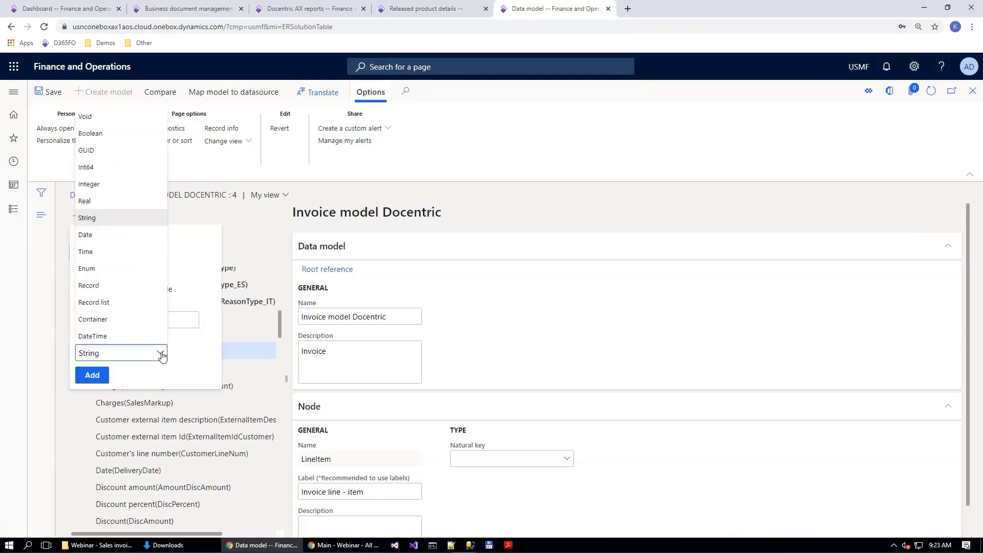
left_click(104, 316)
left_click(99, 409)
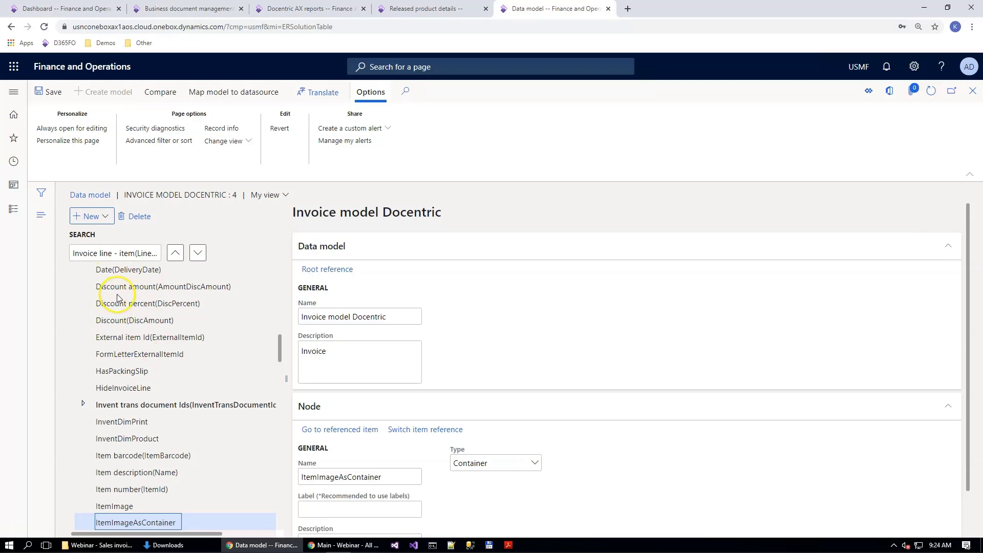
Step: Add a child node named IsItemImagePresent of type Boolean under the Invoice line - item node
left_click(146, 338)
scroll(147, 335, "up", 4)
left_click(115, 352)
scroll(118, 361, "down", 3)
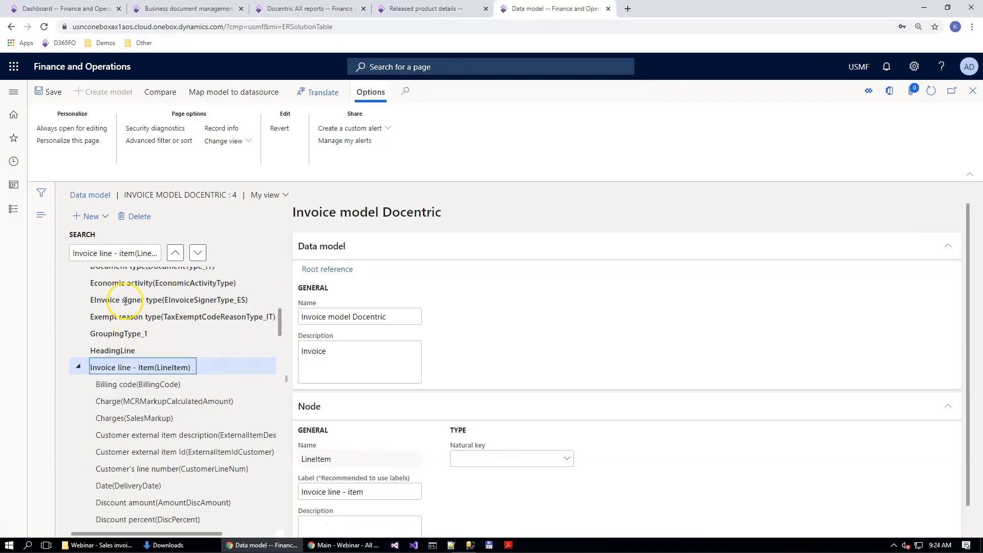
left_click(92, 218)
key("ctrl+v")
left_click(159, 353)
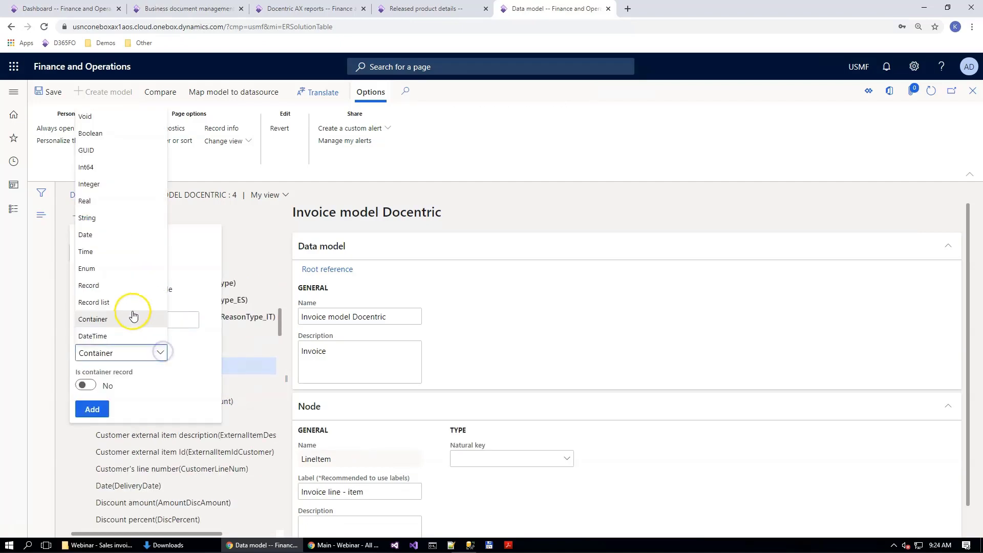
left_click(99, 139)
left_click(92, 375)
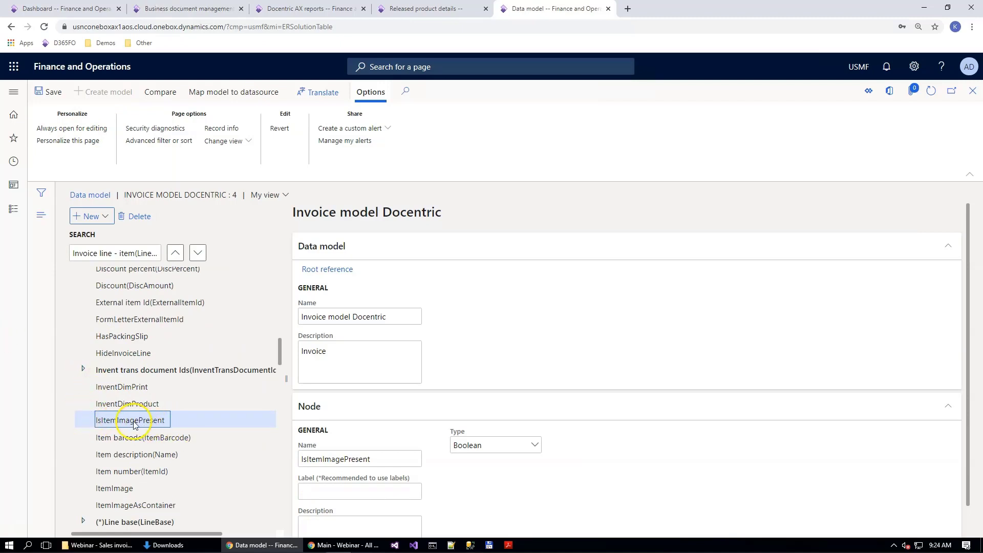
Step: Set the label of the IsItemImagePresent node to "Is item image present"
left_click(320, 491)
type("Is item image present")
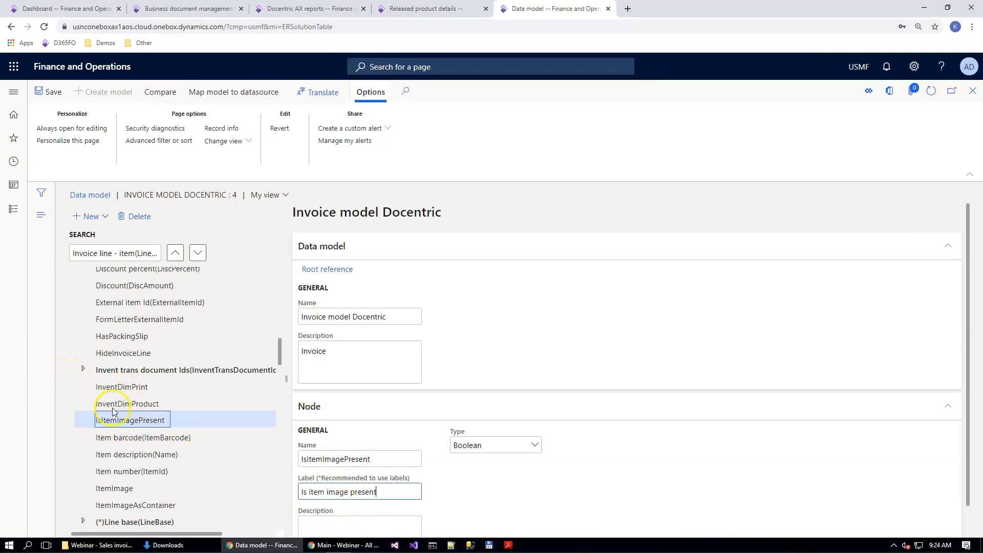
left_click(133, 504)
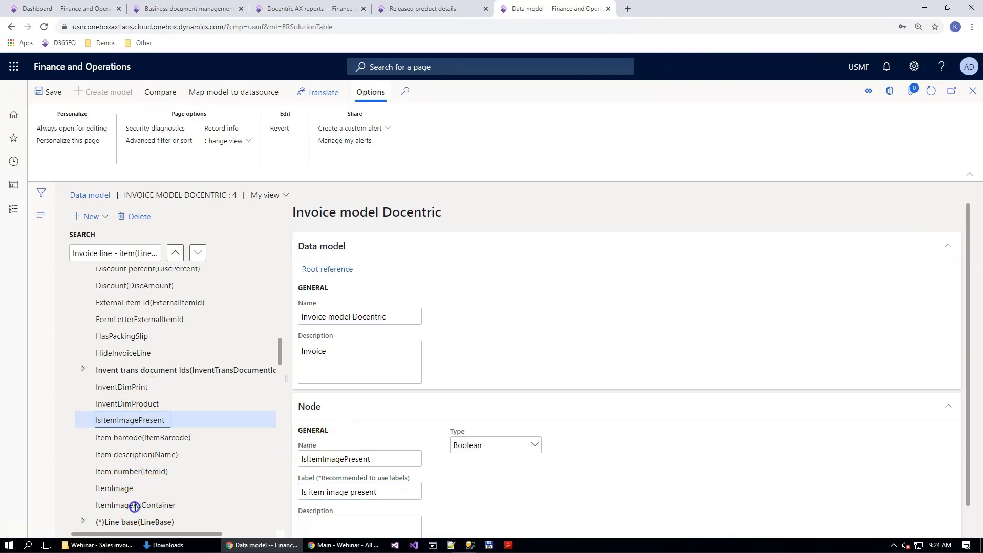
left_click(135, 505)
scroll(186, 463, "down", 3)
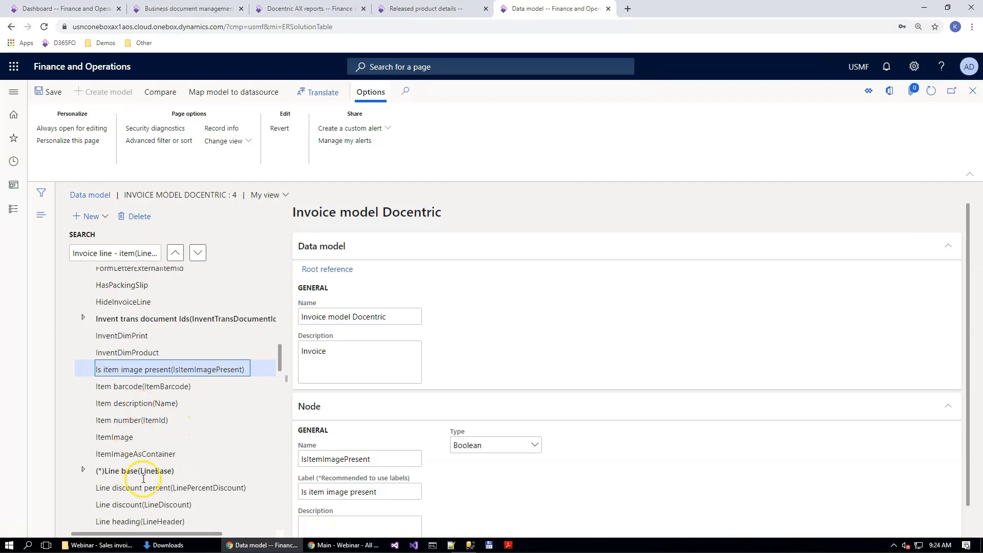
Step: Label the ItemImageAsContainer node "Item image as Container" and the ItemImage node "Item image", and save the data model
left_click(135, 454)
left_click(323, 509)
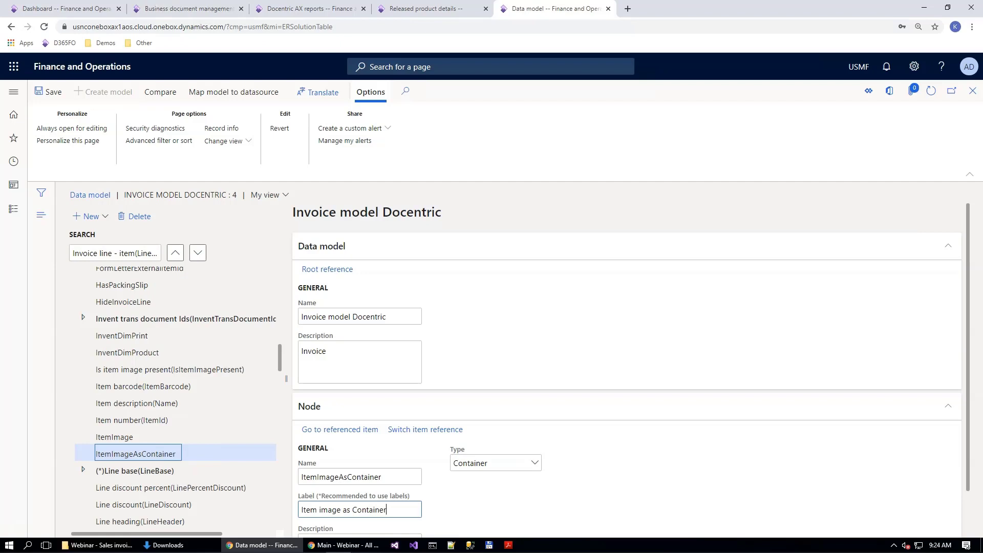
left_click(117, 437)
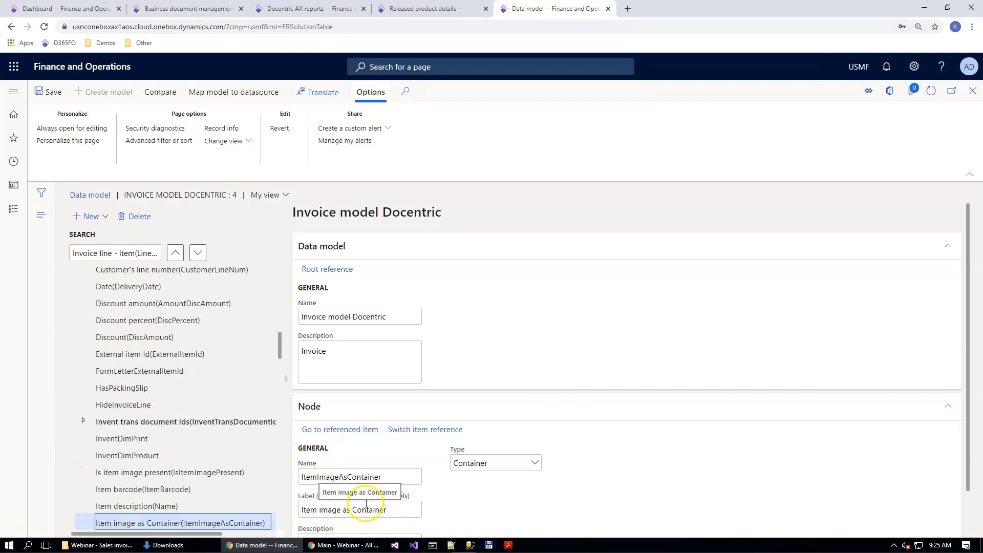
left_click(56, 93)
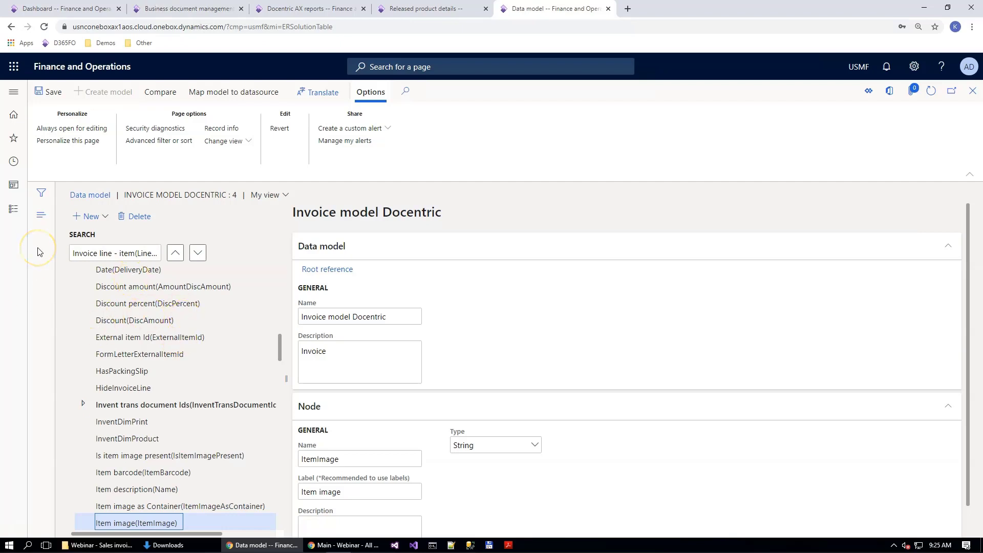
Step: Add a child node named ItemSpecification of type Record under the Invoice line - item node
left_click(281, 341)
left_click_drag(281, 329, 281, 328)
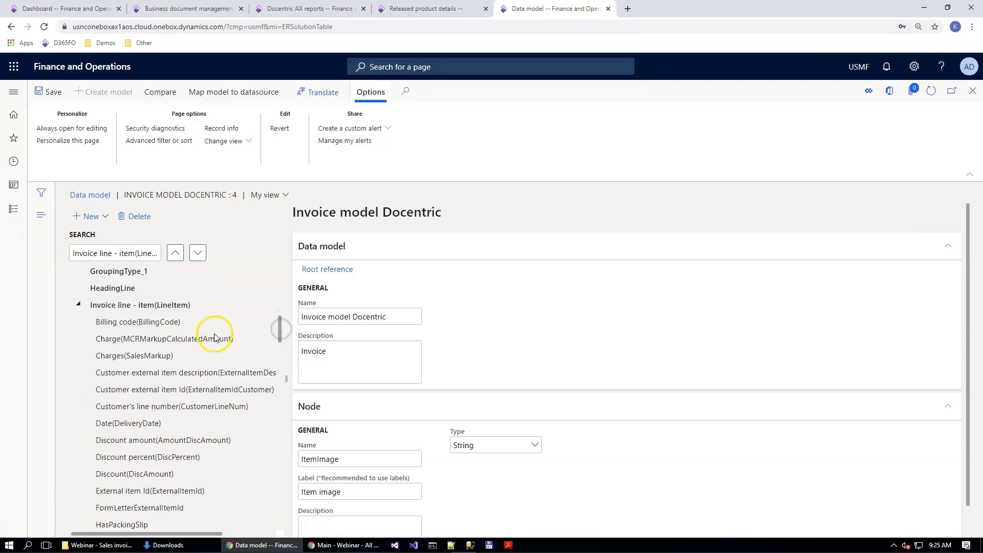
left_click(111, 303)
scroll(153, 349, "up", 6)
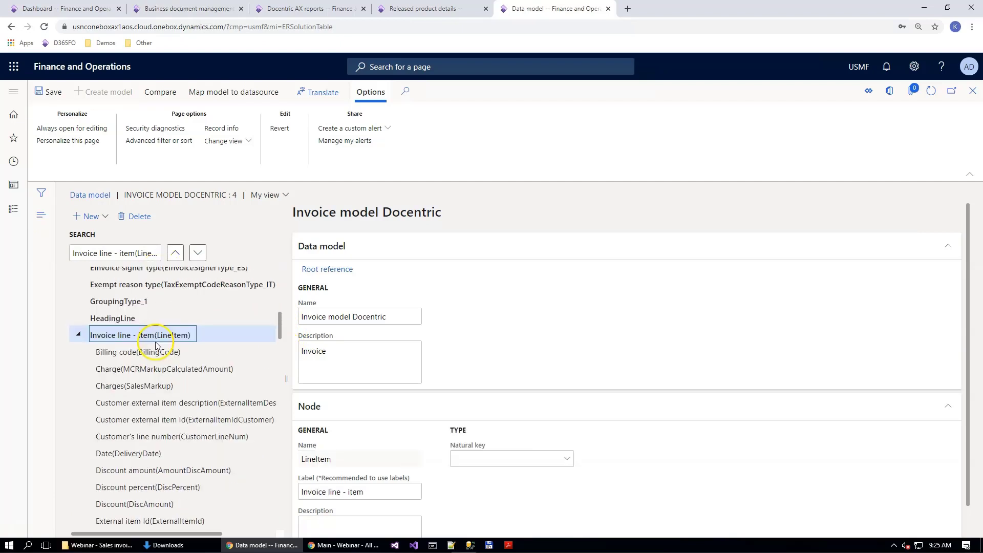
left_click(93, 218)
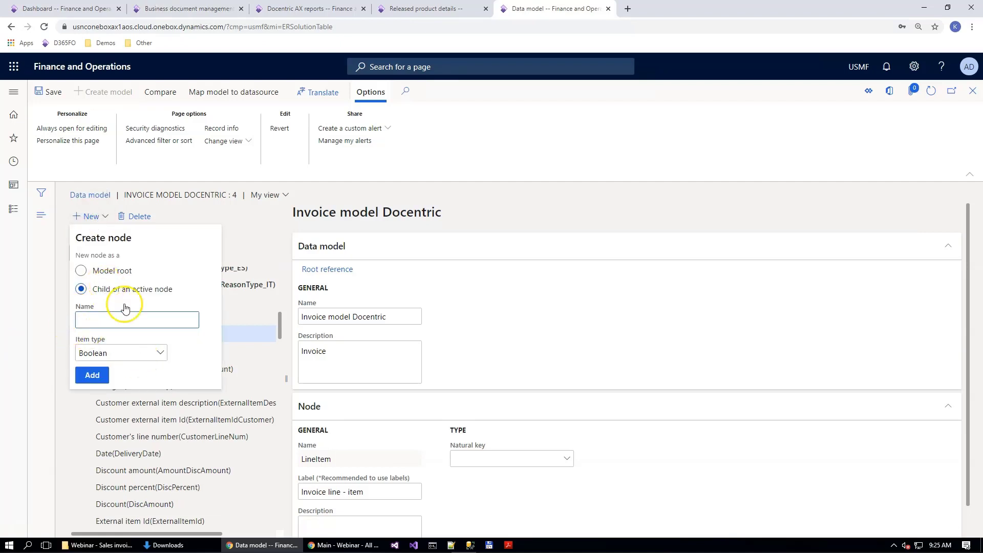
type("ItemSpecification")
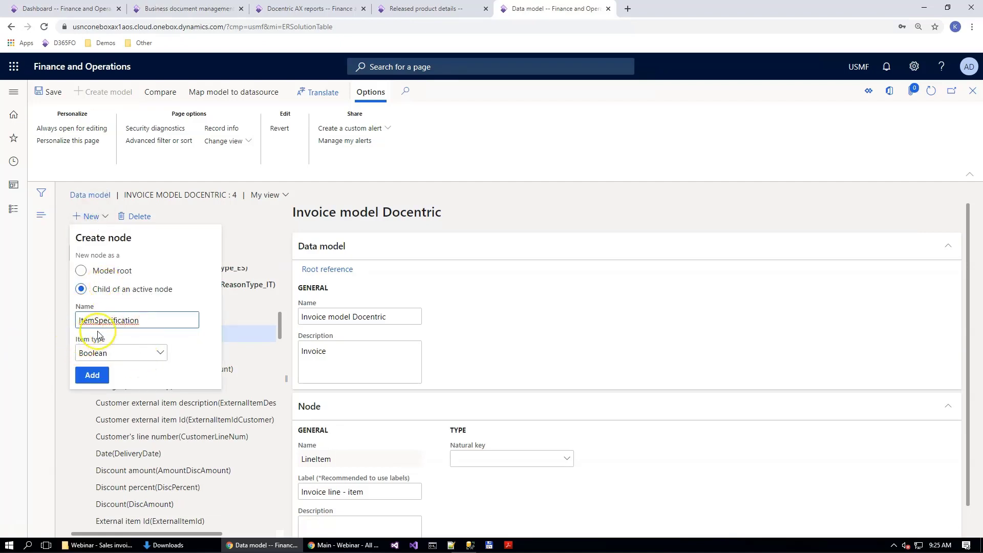
left_click(147, 350)
left_click(162, 304)
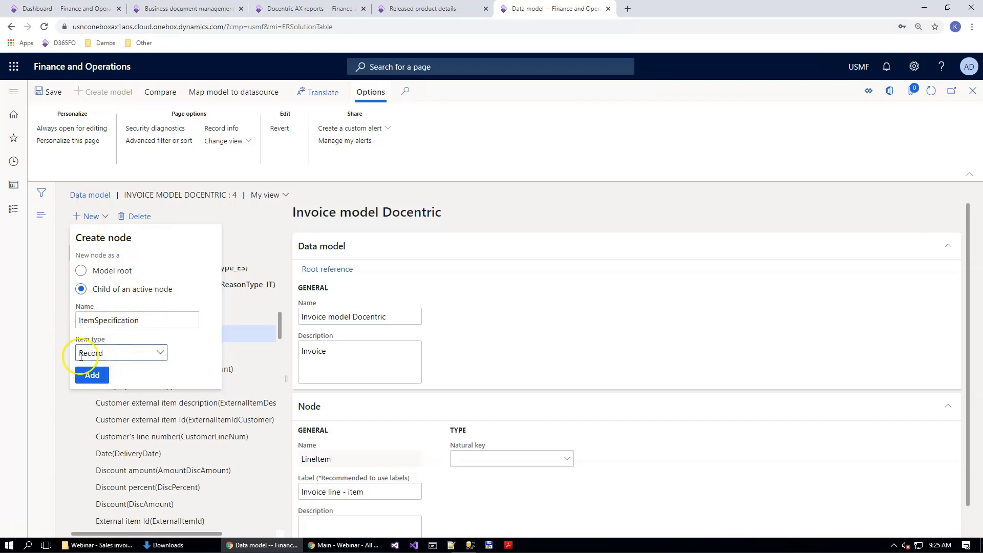
left_click(92, 378)
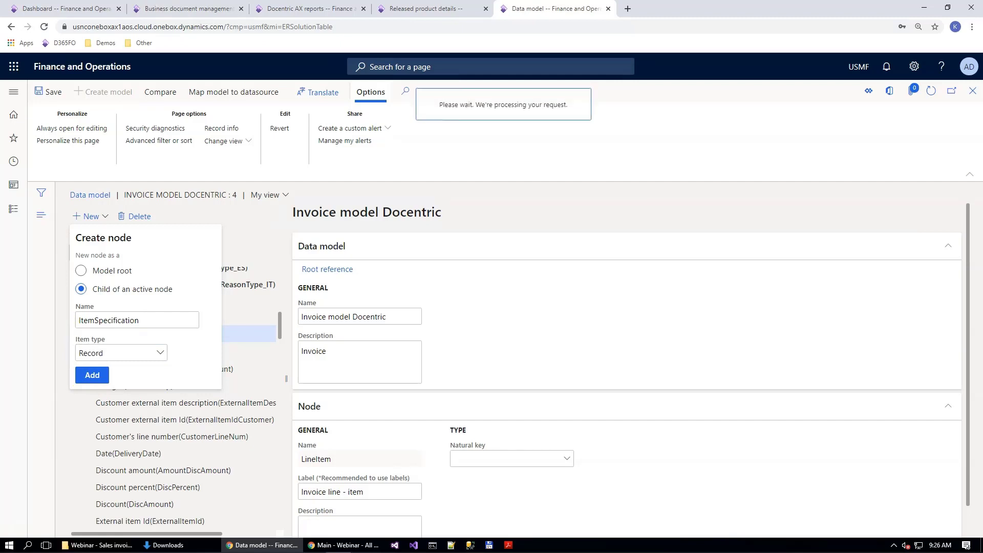
Step: Set the label of the ItemSpecification node to "Item specification" and save the data model
left_click(334, 509)
type("Item specification")
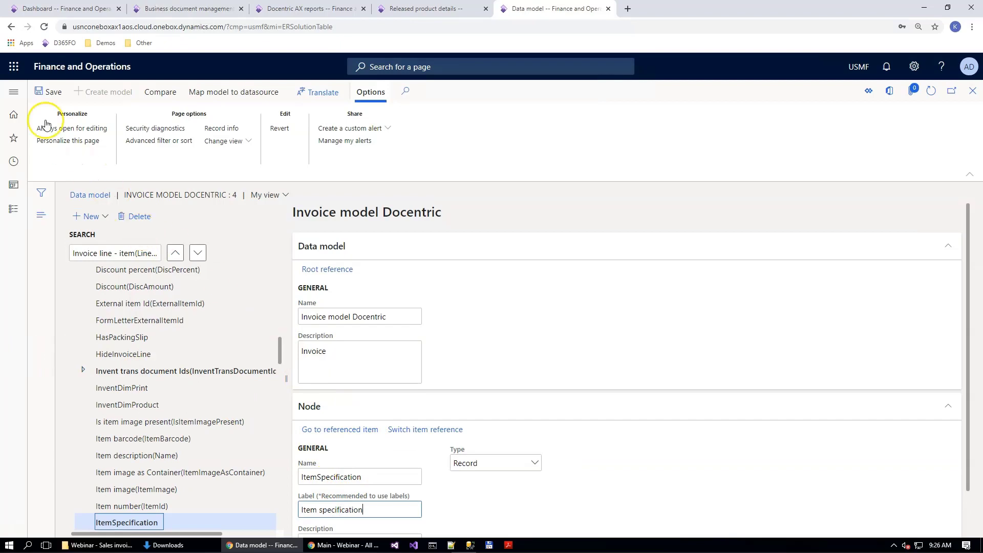
left_click(43, 93)
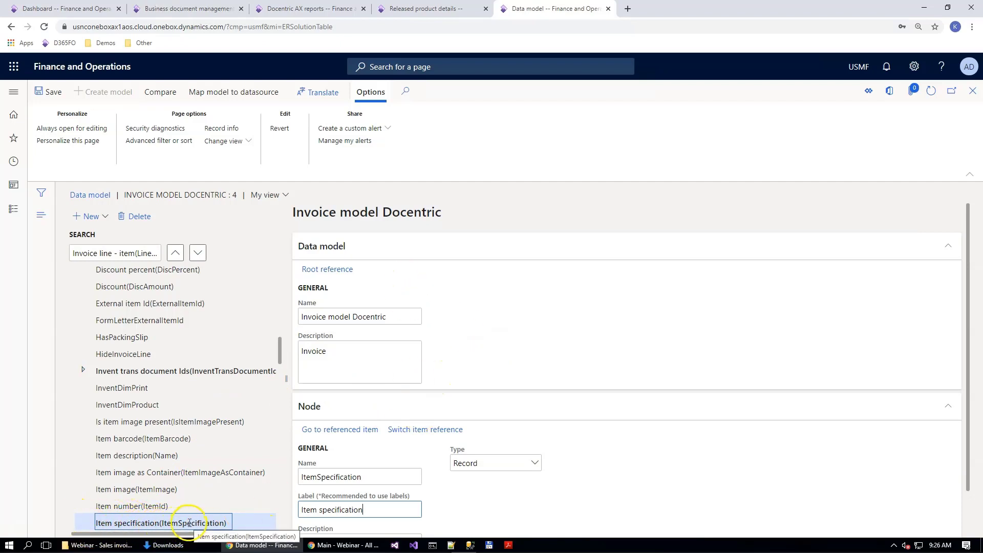
scroll(161, 517, "down", 2)
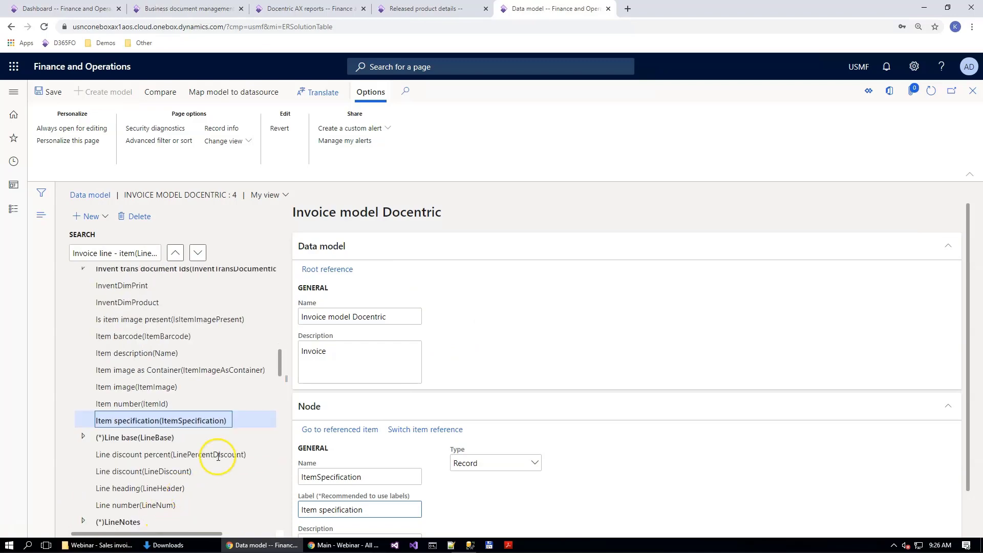
Step: Switch the ItemSpecification node's item reference to Additional document reference, expand that record's fields, save the data model and close it
left_click(426, 430)
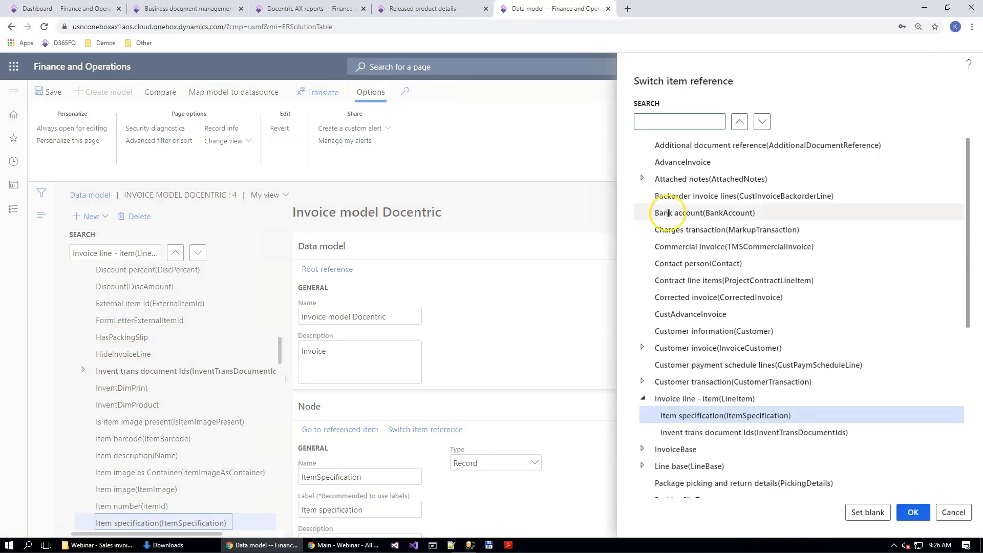
left_click(672, 143)
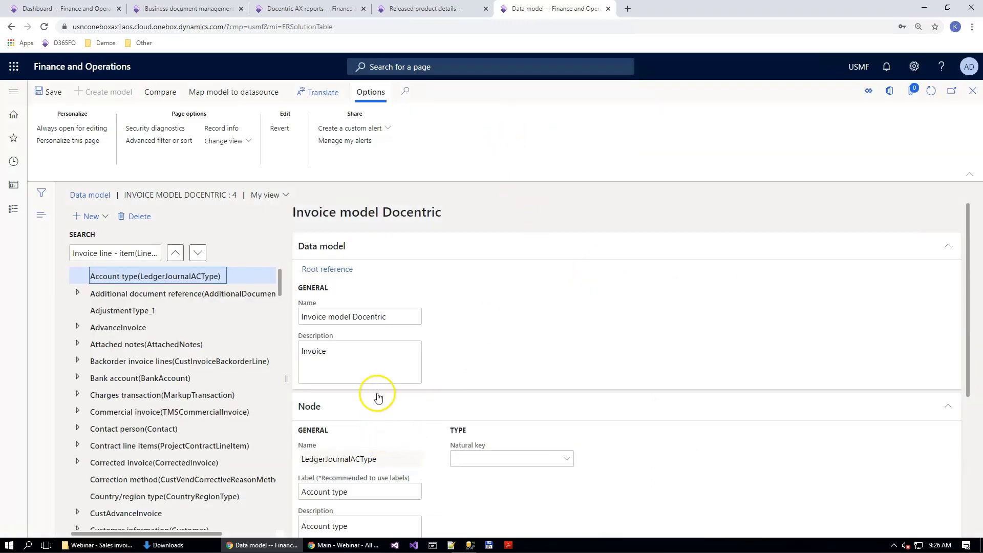
left_click(115, 294)
left_click(77, 293)
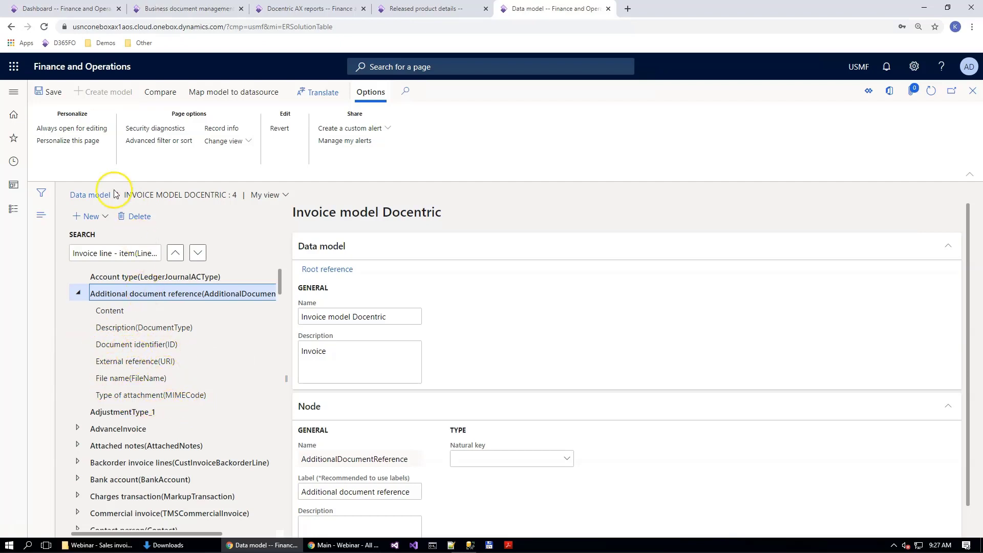
left_click(56, 95)
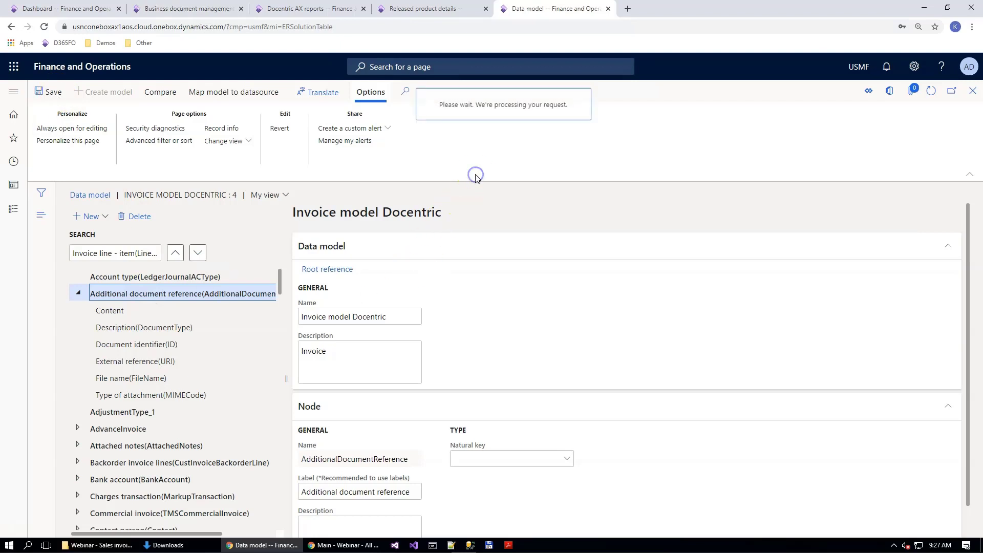
key("Escape")
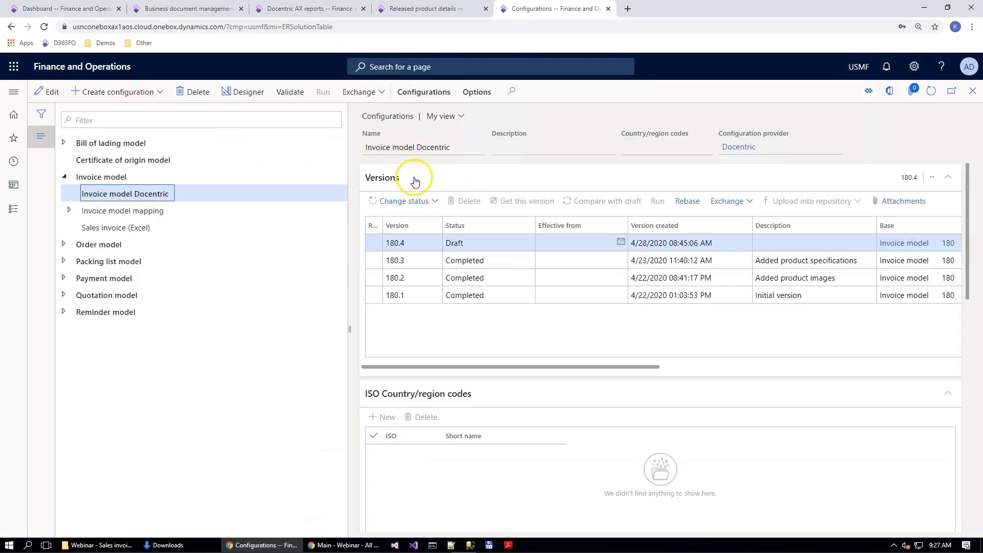
Step: Open the SalesInvoice mapping of the Invoice model mappping Docentric configuration in the model mapping designer
left_click(70, 210)
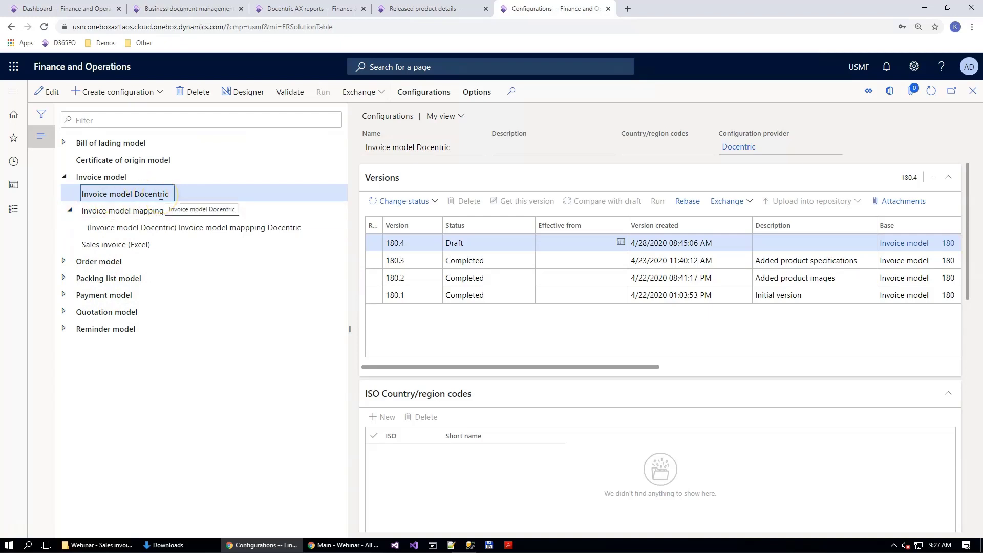
left_click(178, 225)
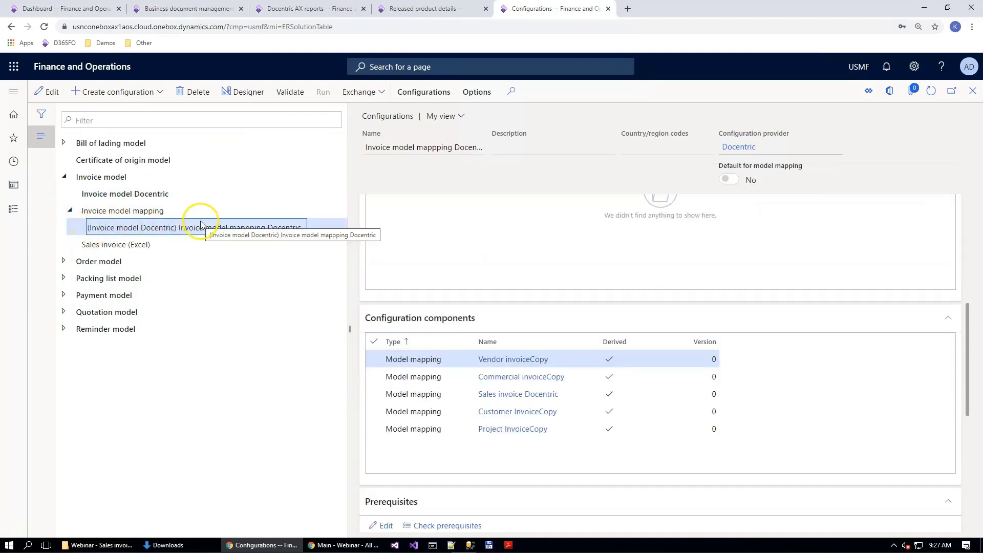
left_click(250, 92)
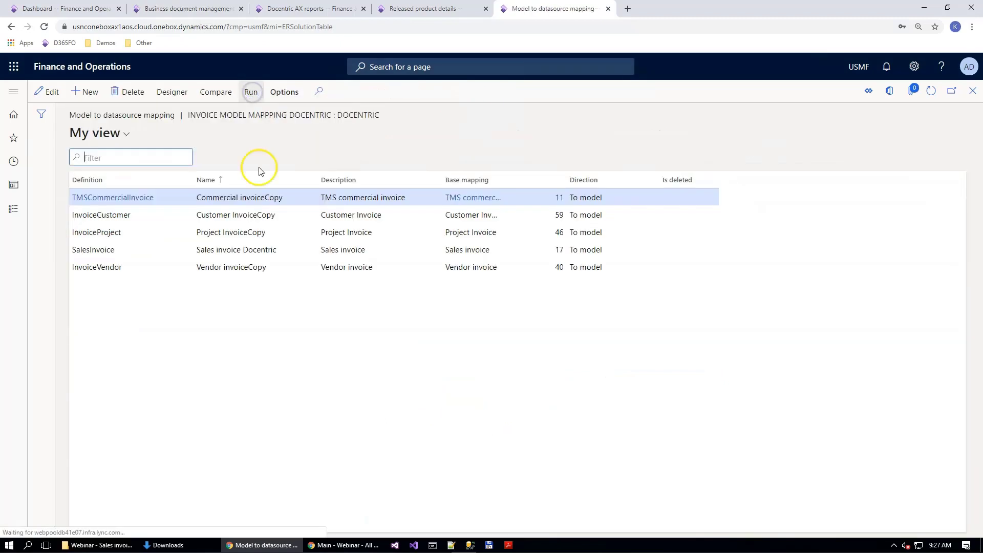
left_click(125, 251)
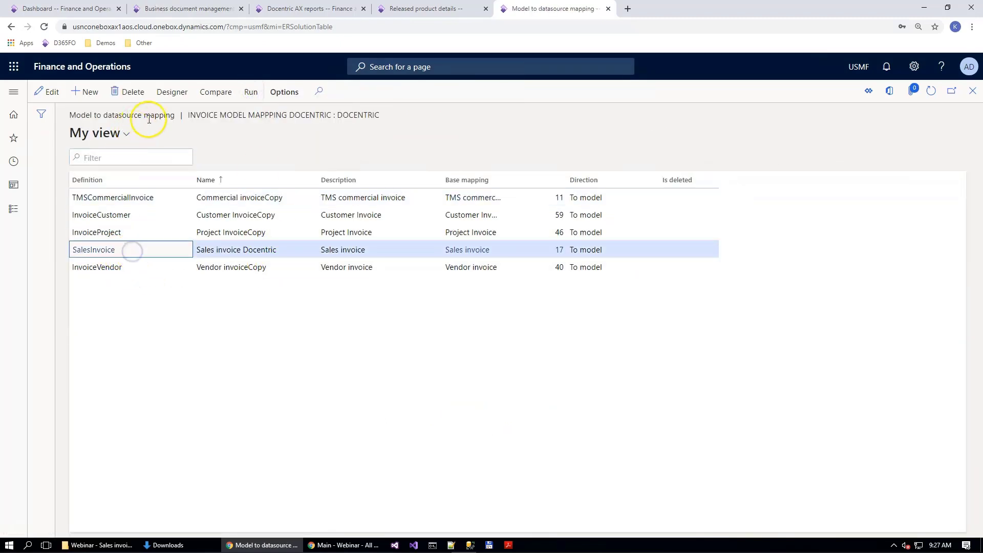
left_click(172, 93)
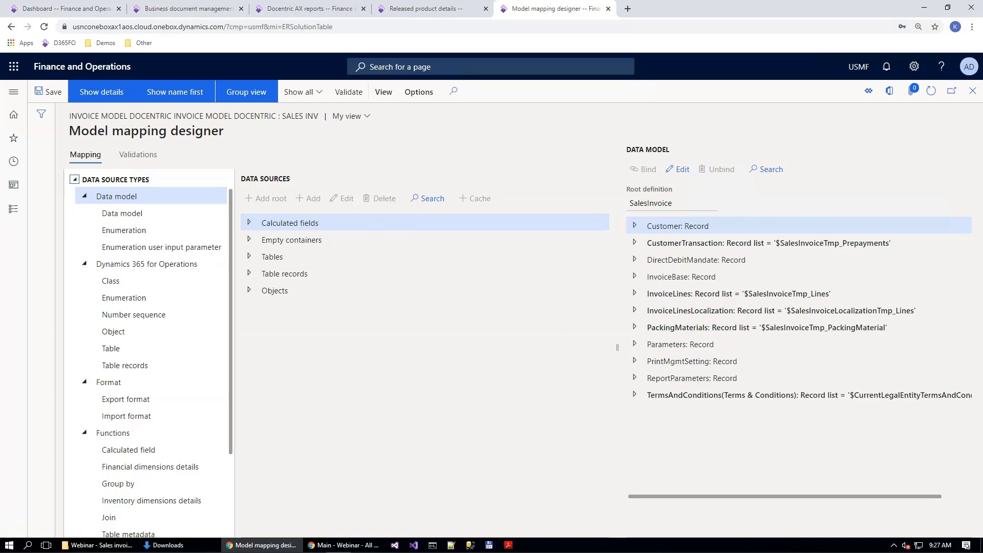
Step: Add a root data source of type Table named InventTable that uses the InventTable table
left_click(112, 348)
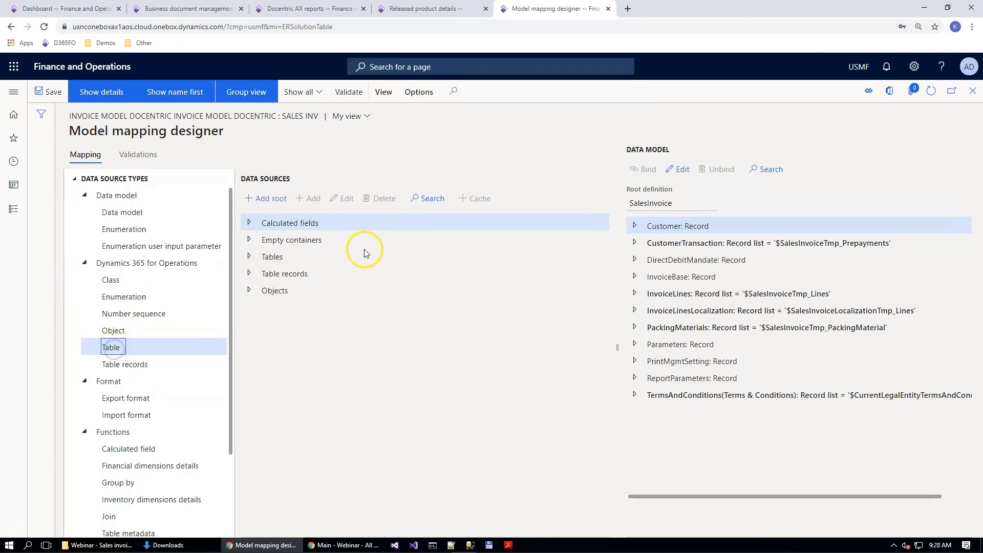
left_click(267, 199)
type("InventTable")
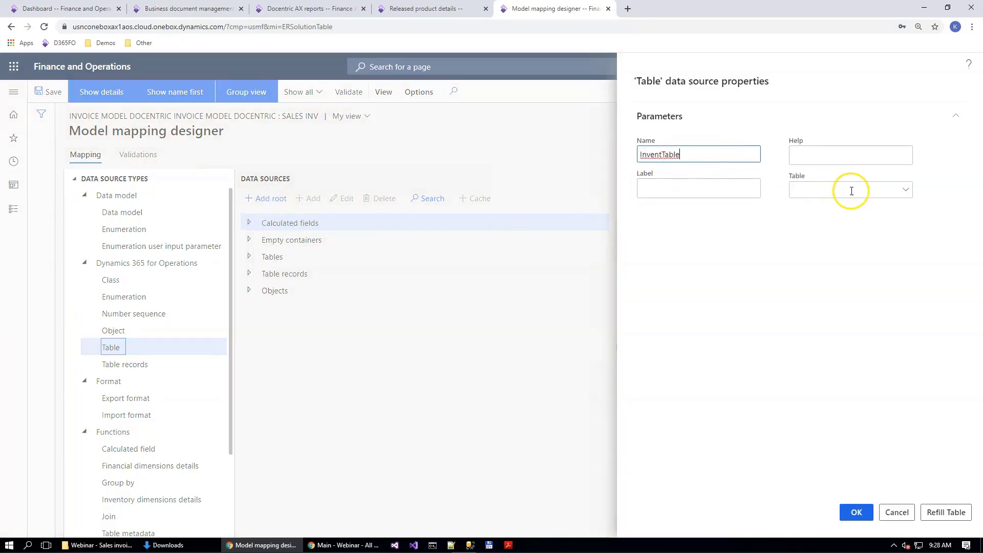
left_click(839, 188)
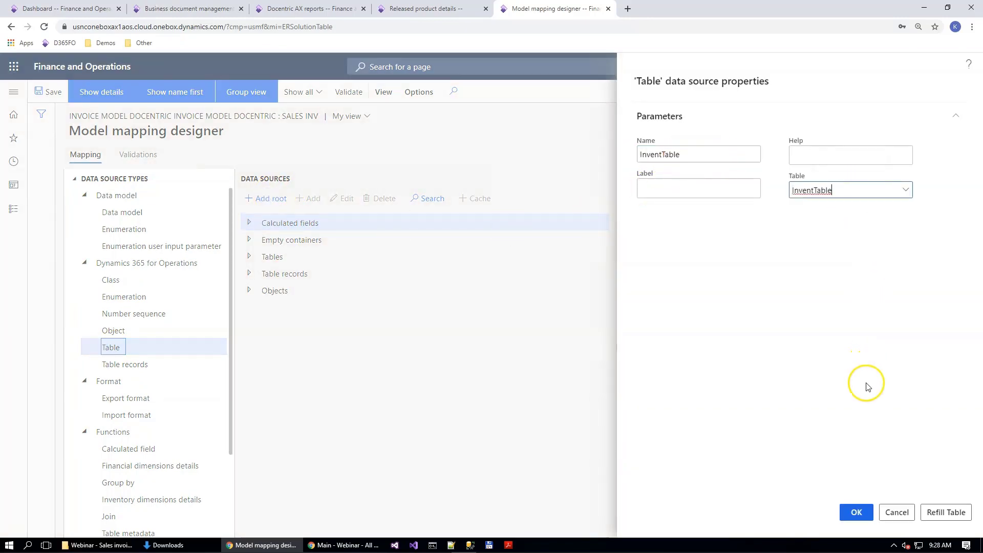
left_click(853, 512)
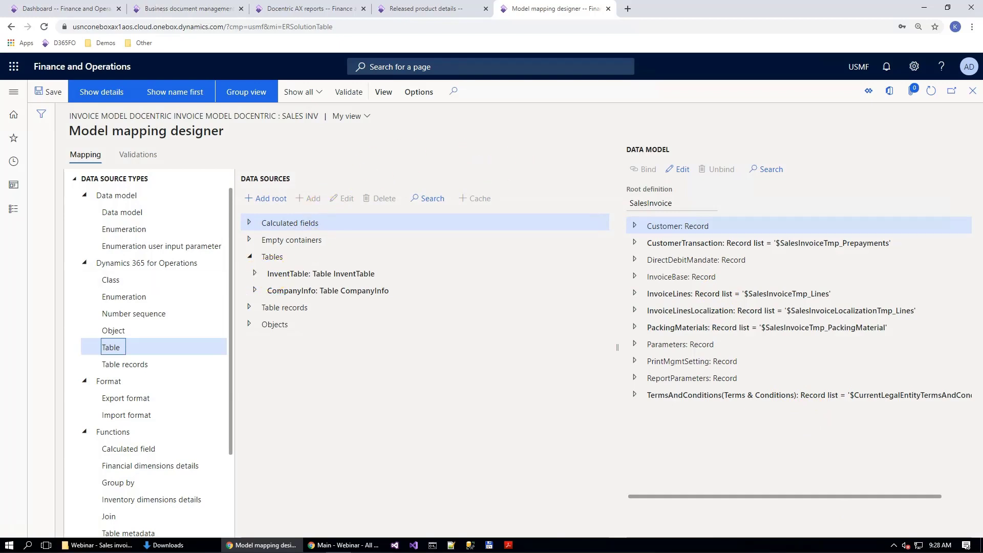
Step: Add a root data source of type Class named ImageReference that uses the ImageReference class
left_click(110, 279)
left_click(267, 199)
type("ImageReference")
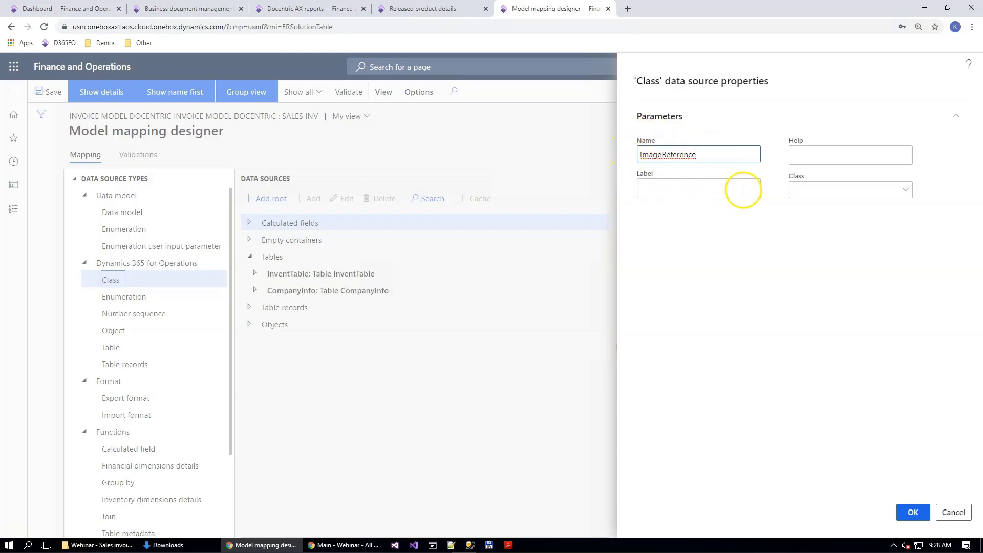
left_click(805, 194)
type("ImageReference")
left_click(913, 512)
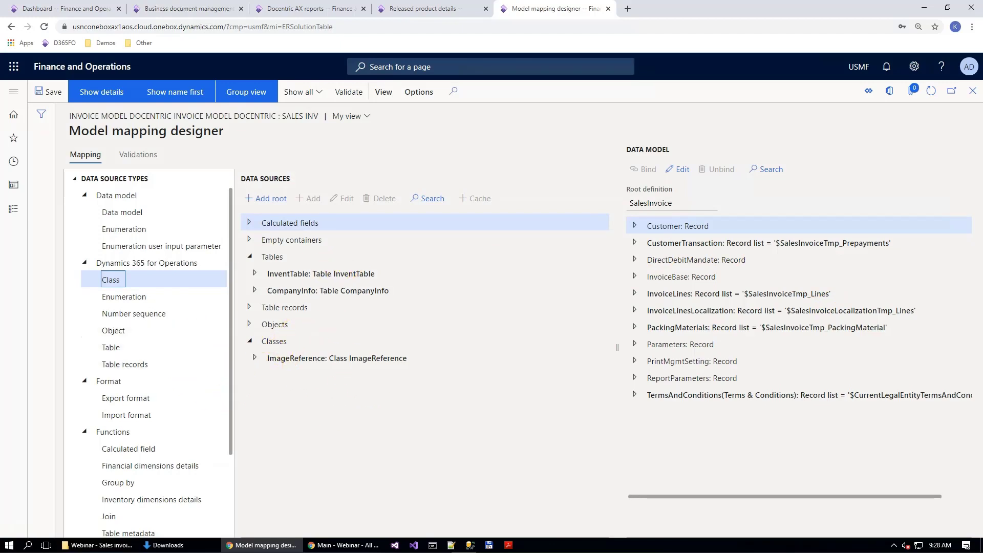
Step: Add a calculated field named $InventTable under the $SalesInvoiceTmp_Lines data source
left_click(249, 224)
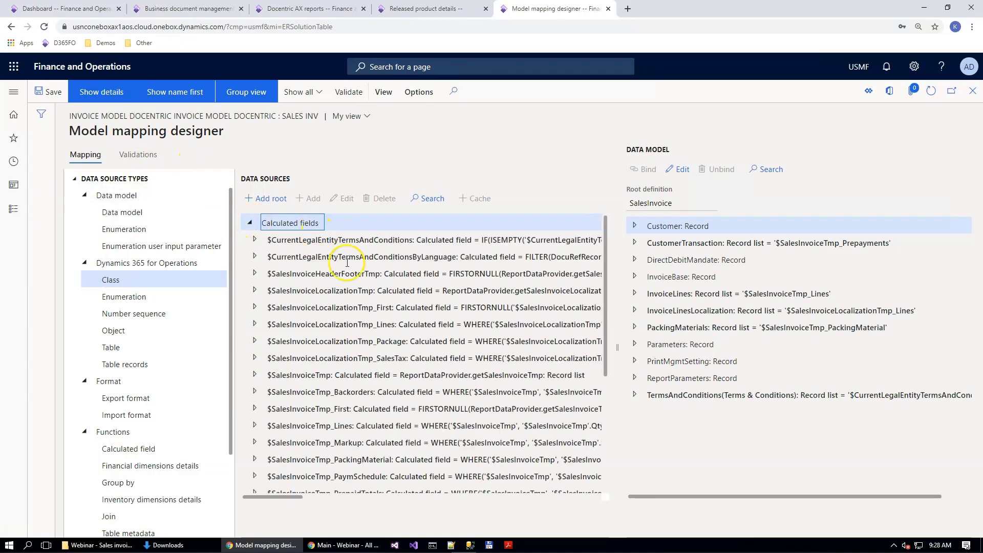
scroll(351, 339, "down", 2)
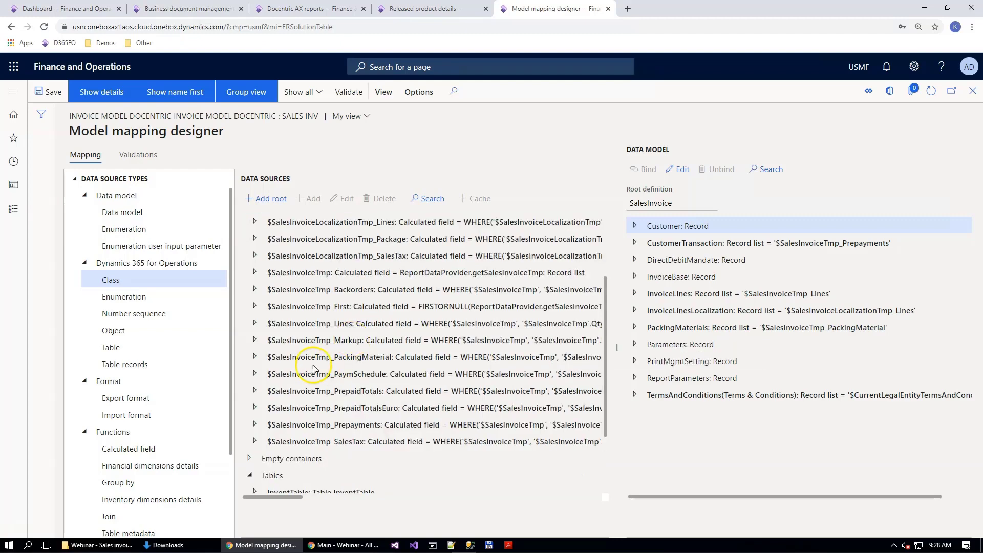
double_click(313, 325)
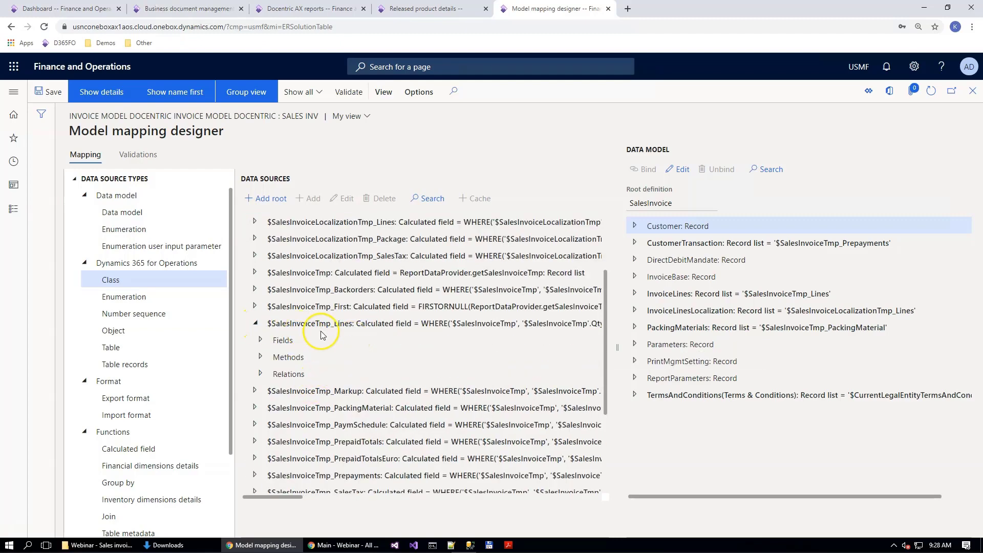
left_click(130, 449)
left_click(321, 199)
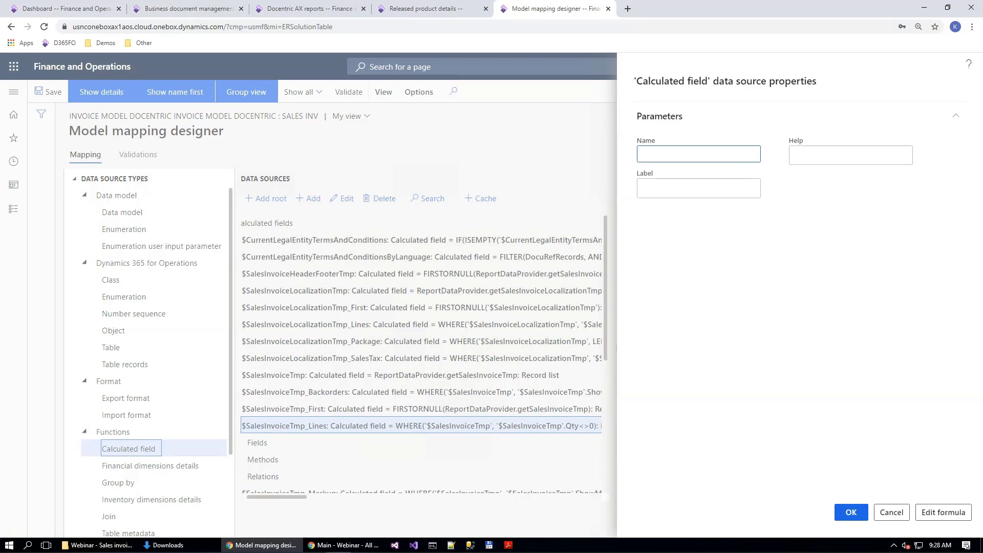
left_click(650, 160)
type("$InventTable")
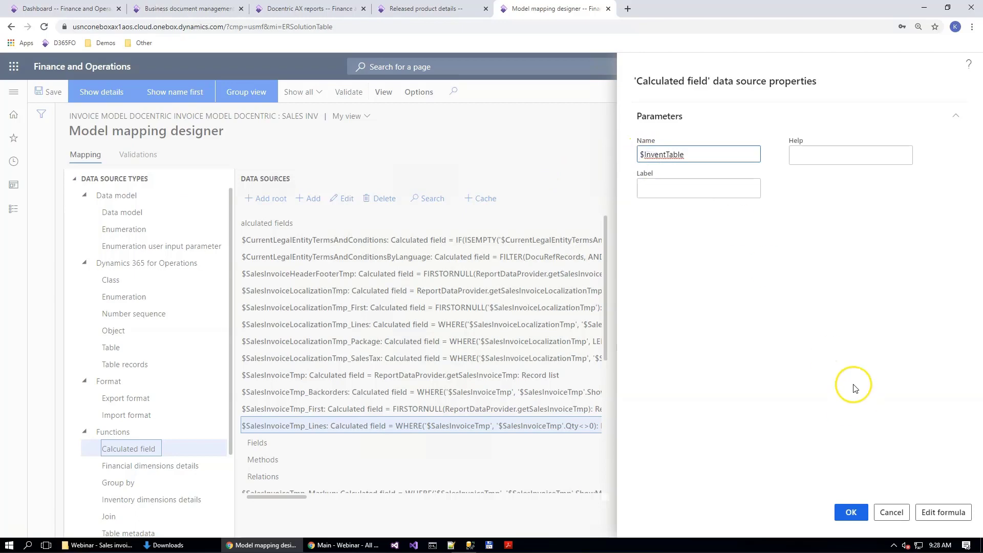
Step: Set the $InventTable field's formula to InventTable.'find()'(@.ItemId), save it and confirm the calculated field
left_click(951, 512)
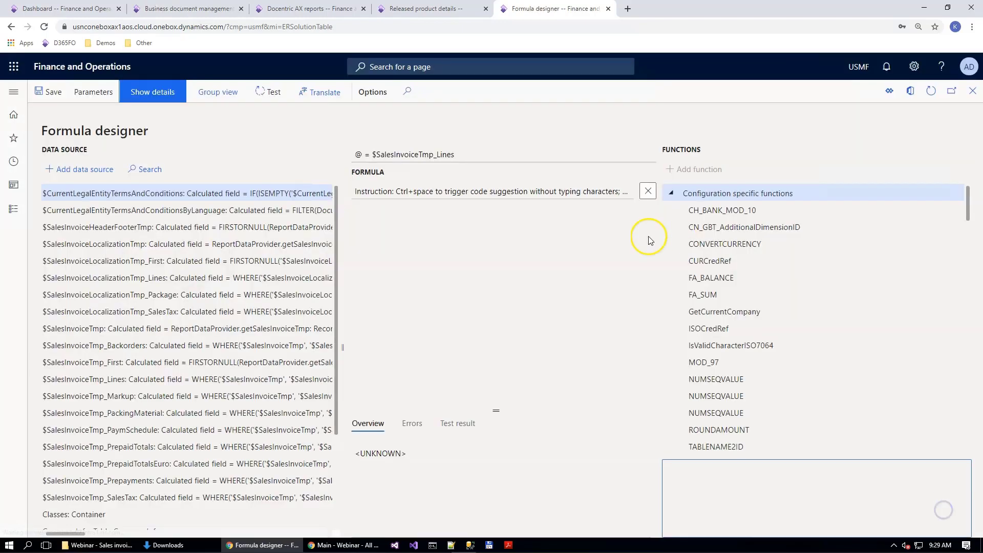
left_click(457, 248)
type("InventTable.'find()'(     @.ItemId )")
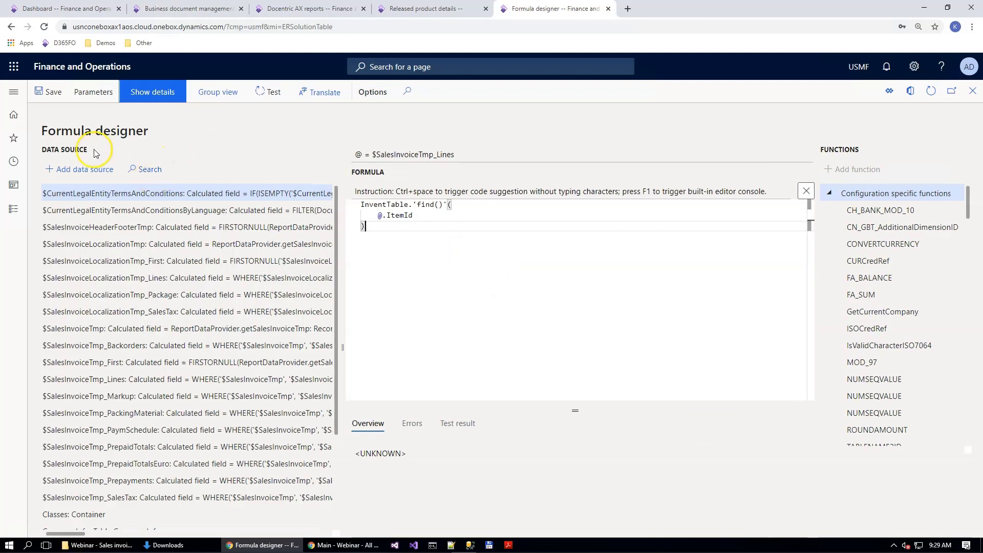
left_click(406, 211)
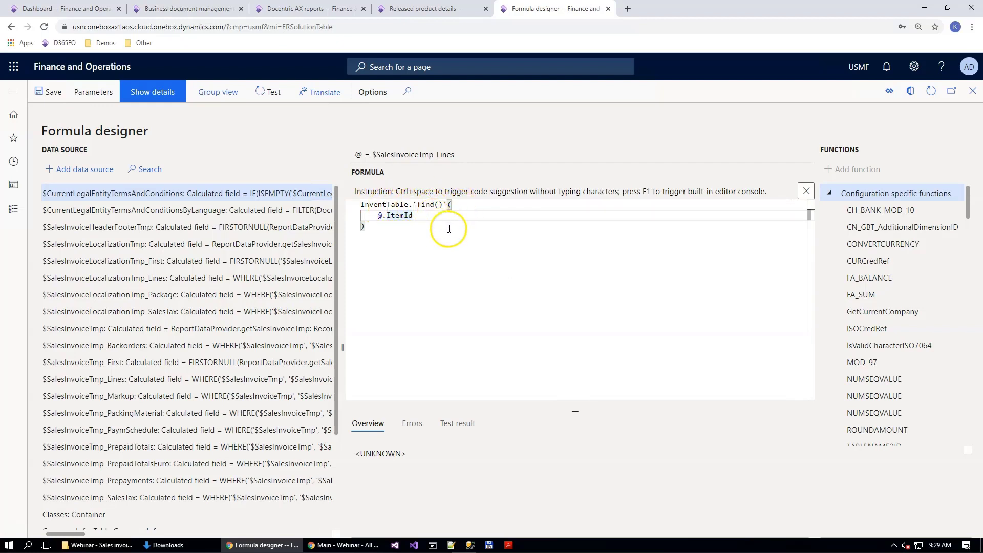
left_click_drag(378, 216, 413, 216)
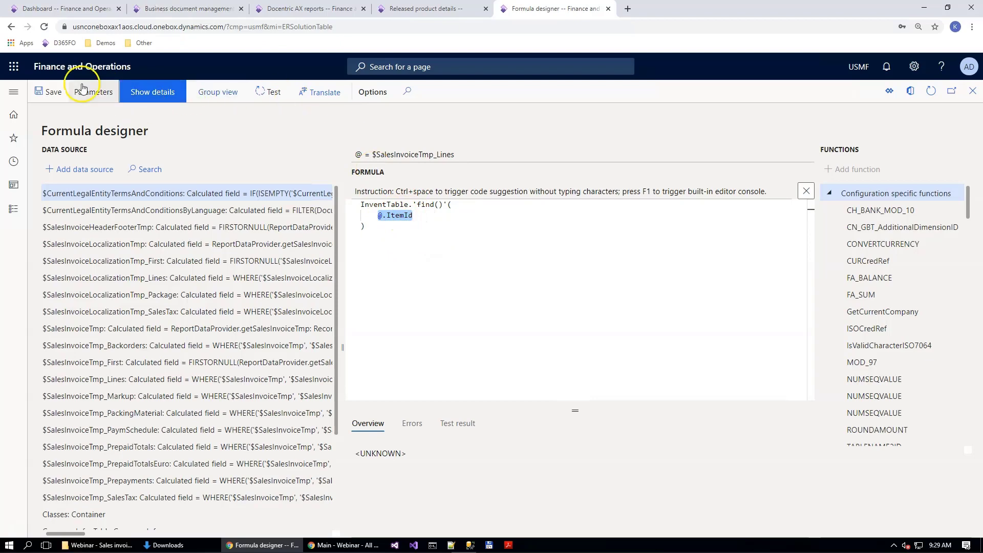
left_click(45, 92)
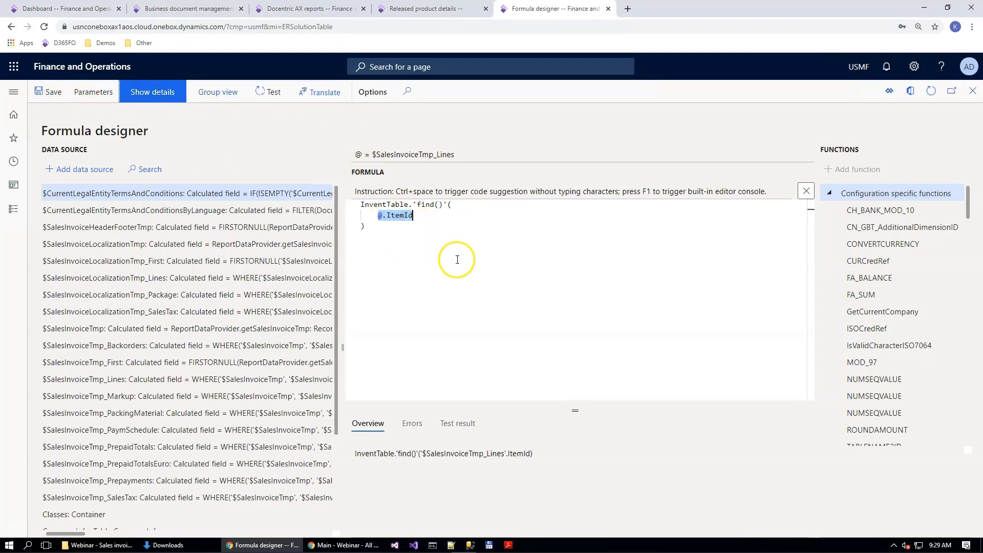
left_click(328, 127)
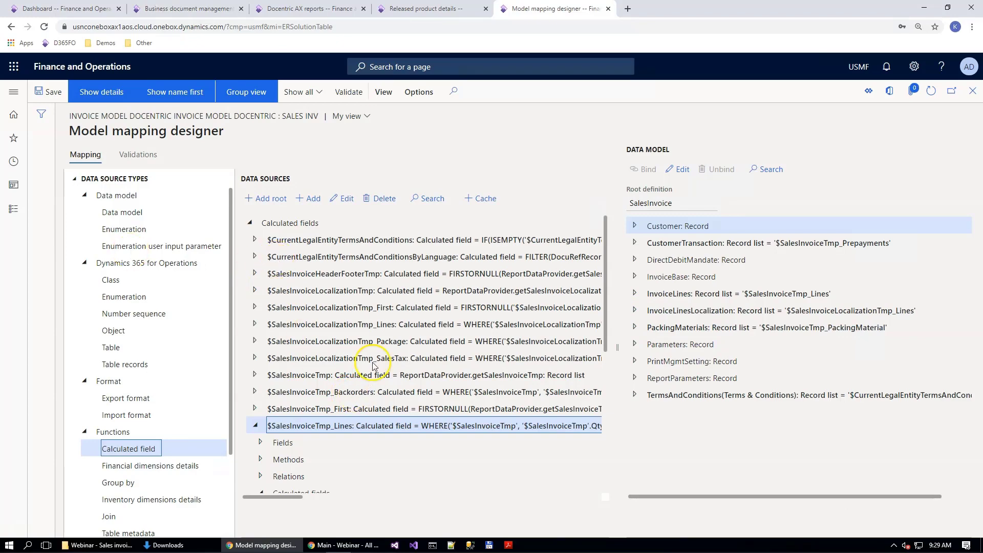
Step: Add a calculated field $ImageReference under $SalesInvoiceTmp_Lines with the formula ImageReference.constructForPackedData(@.'$InventTable'.'productImageThumbnail()')
left_click(311, 200)
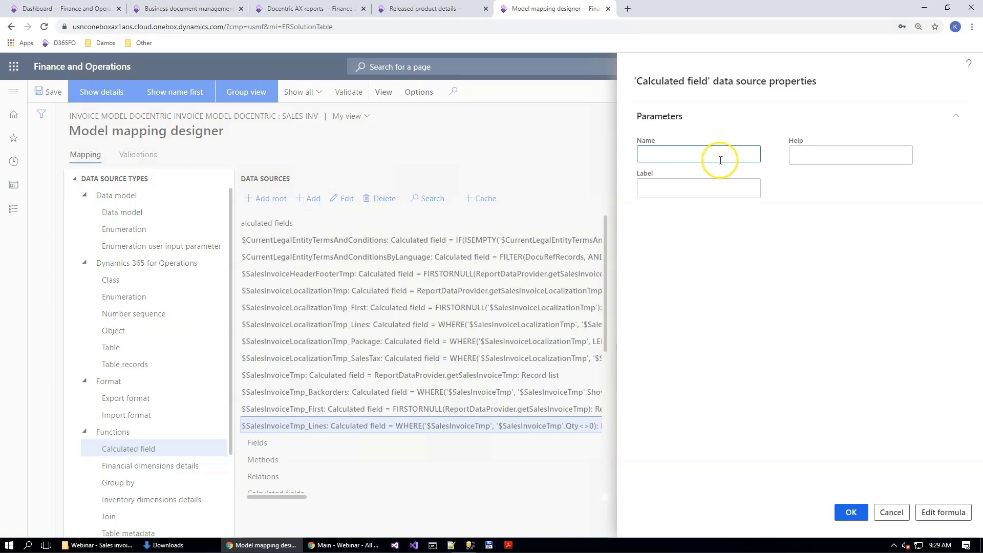
type("$ImageReference")
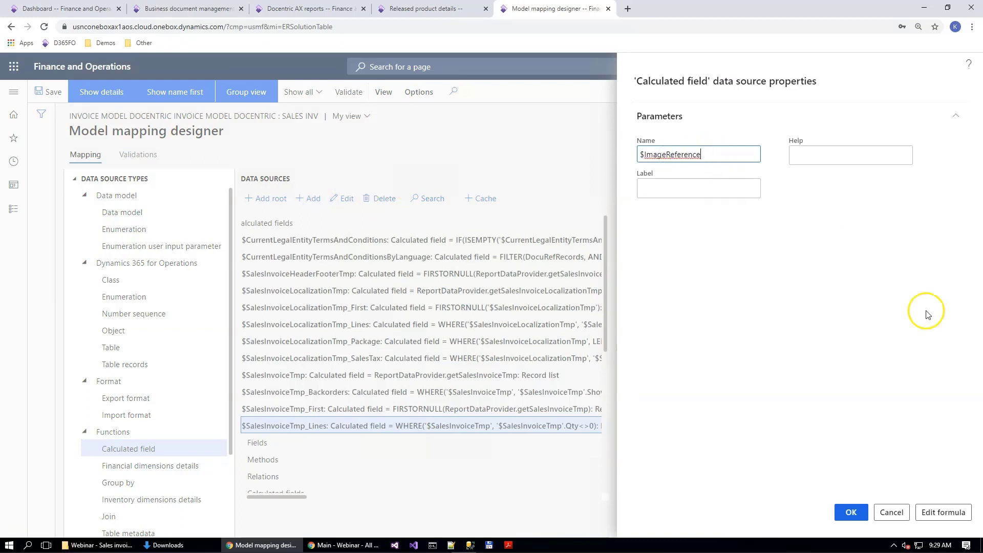
left_click(941, 511)
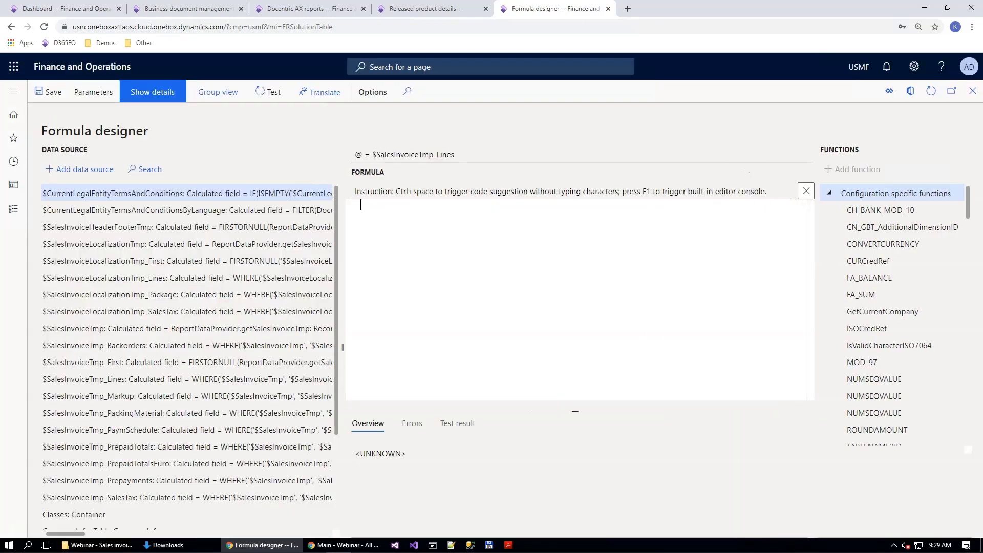
type("ImageReference.constructForPackedData(     @.'$InventTable'.'productImageThumbnail()' )")
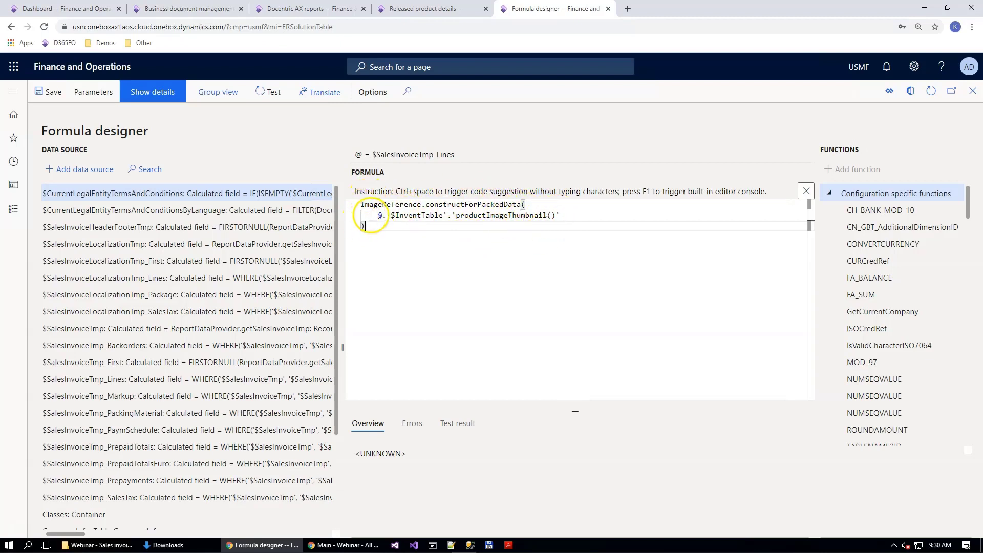
left_click_drag(377, 216, 561, 215)
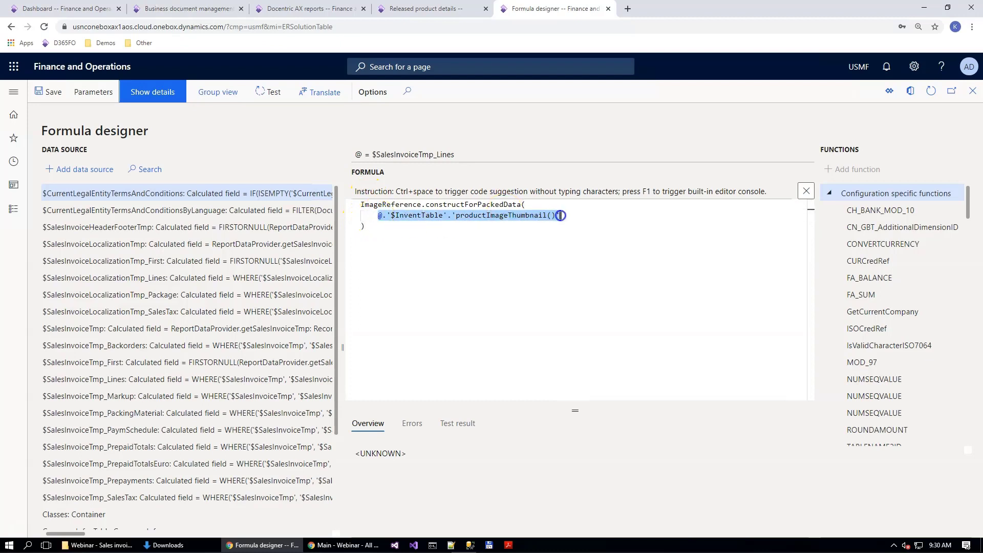
double_click(387, 205)
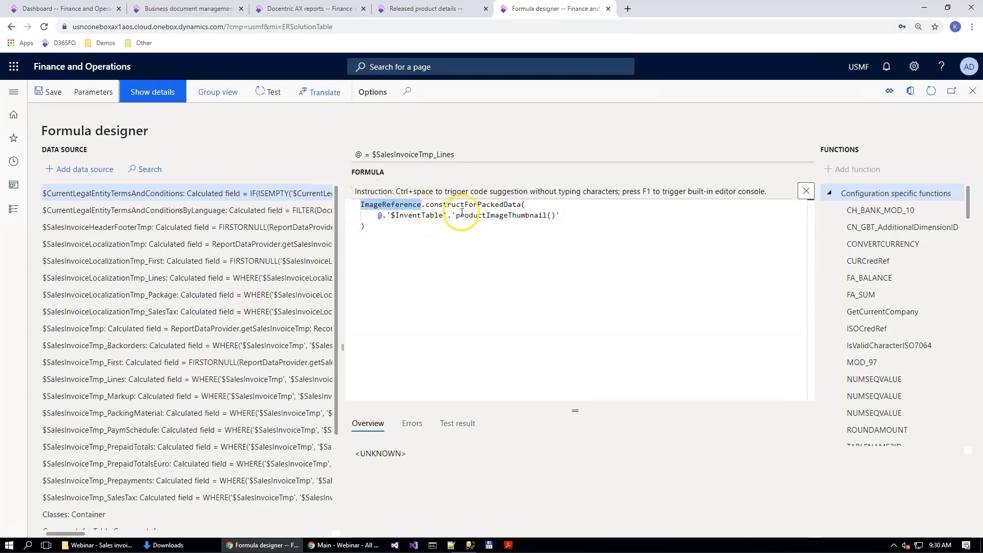
left_click(51, 92)
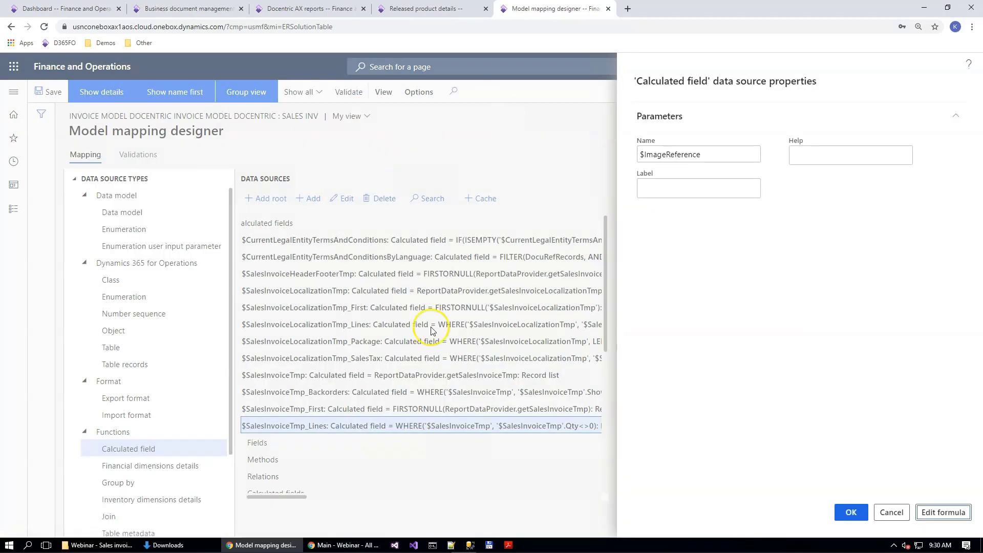
left_click(851, 513)
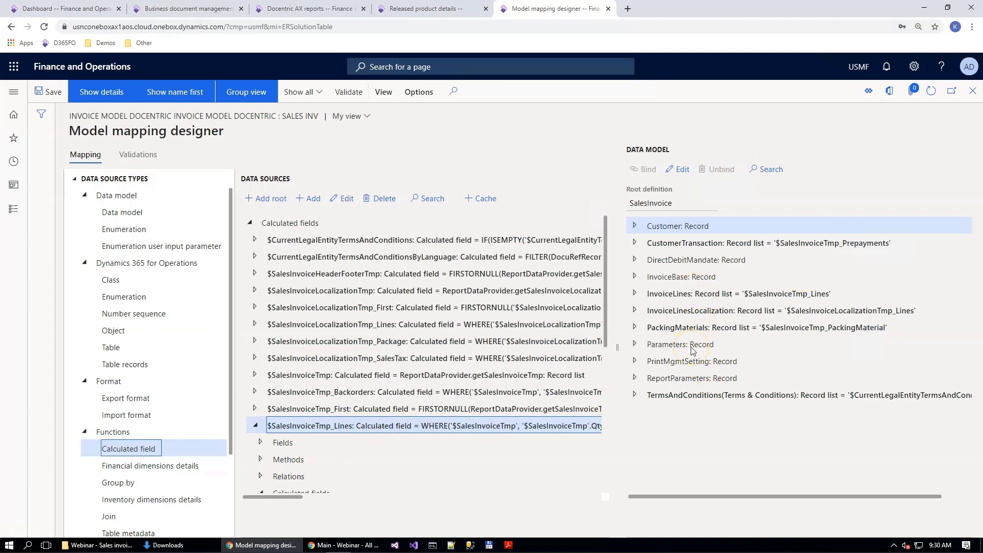
Step: Bind ItemImage under InvoiceLines to the formula IF(@.'$ImageReference'.parmImageType="Base64", @.'$ImageReference'.parmImageData, "") and save it
left_click(637, 295)
scroll(666, 389, "down", 5)
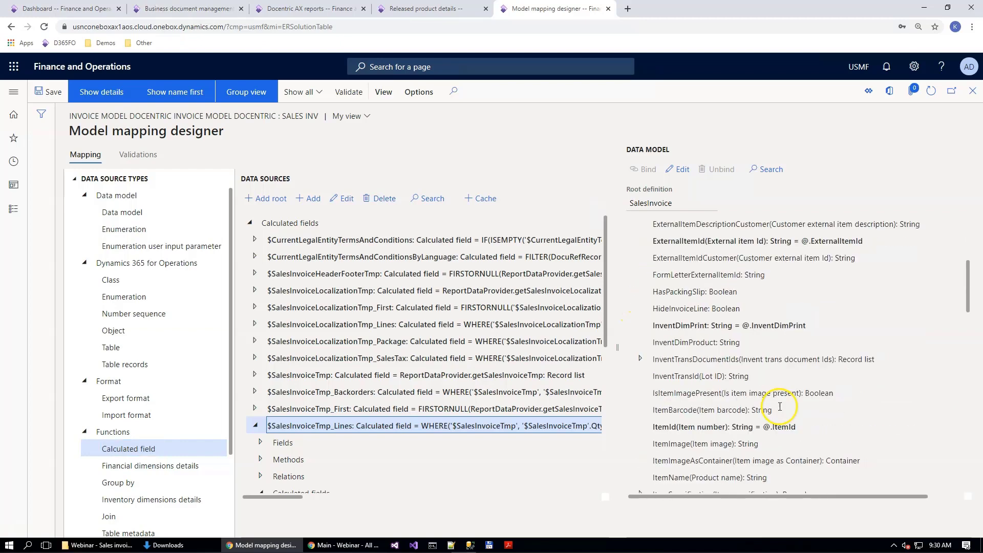
left_click(676, 393)
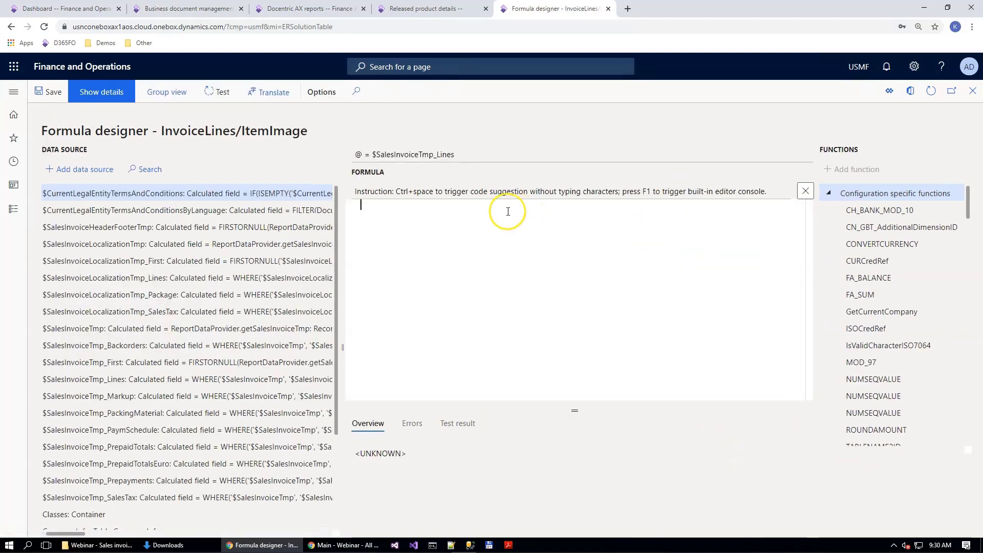
left_click_drag(426, 234, 277, 171)
type("IF(     @.'$ImageReference'.parmImageType=\"Base64\",     @.'$ImageReference'.parmImageData,     \"\" )")
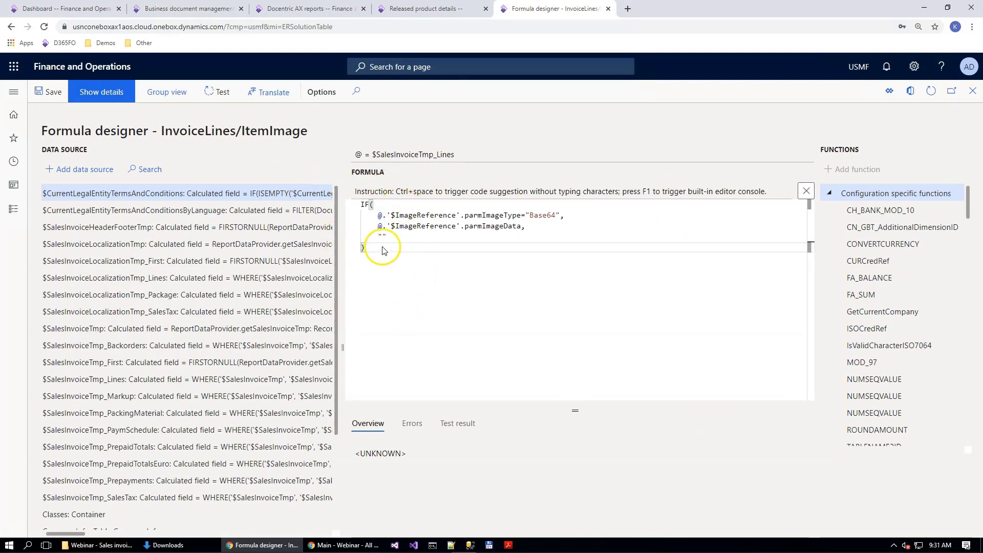
type("\"\"")
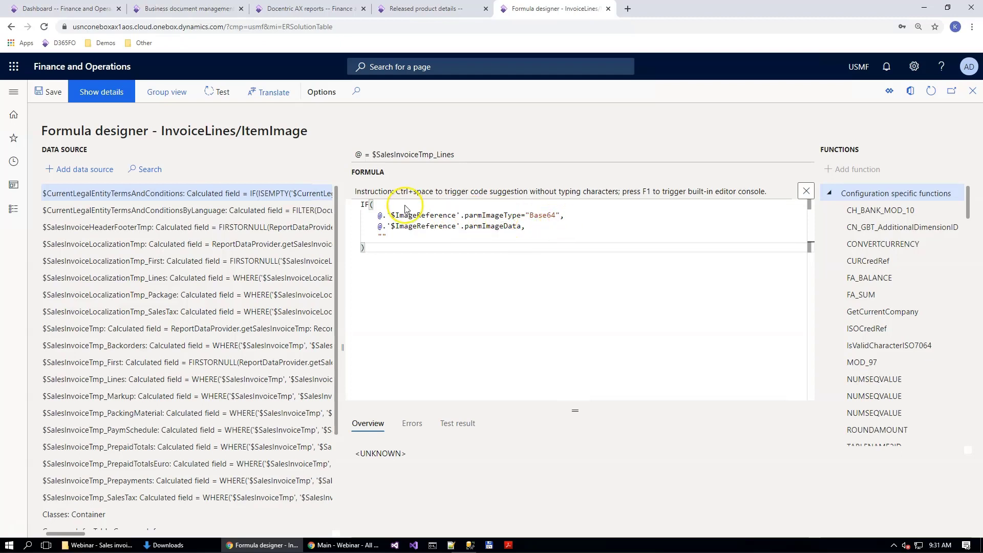
left_click_drag(418, 226, 351, 204)
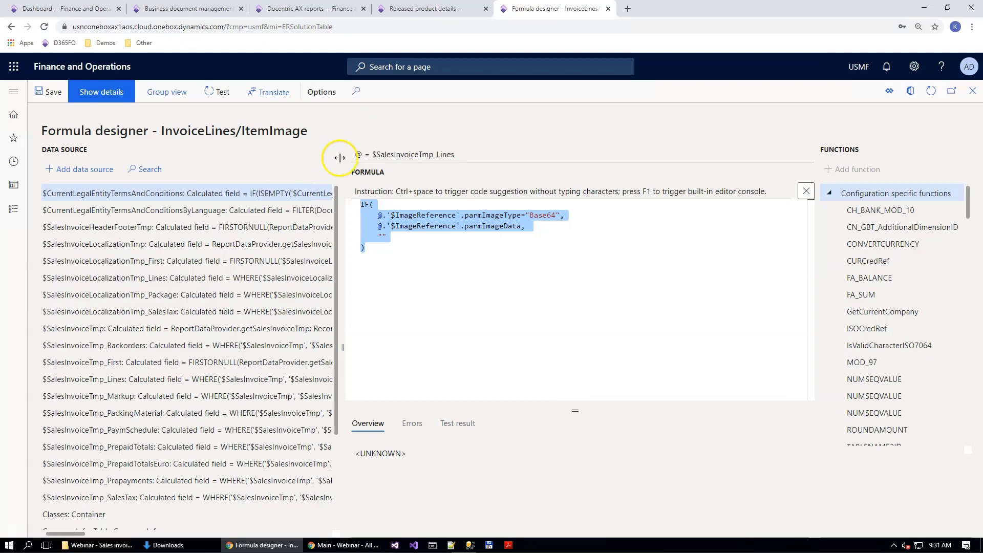
key("Escape")
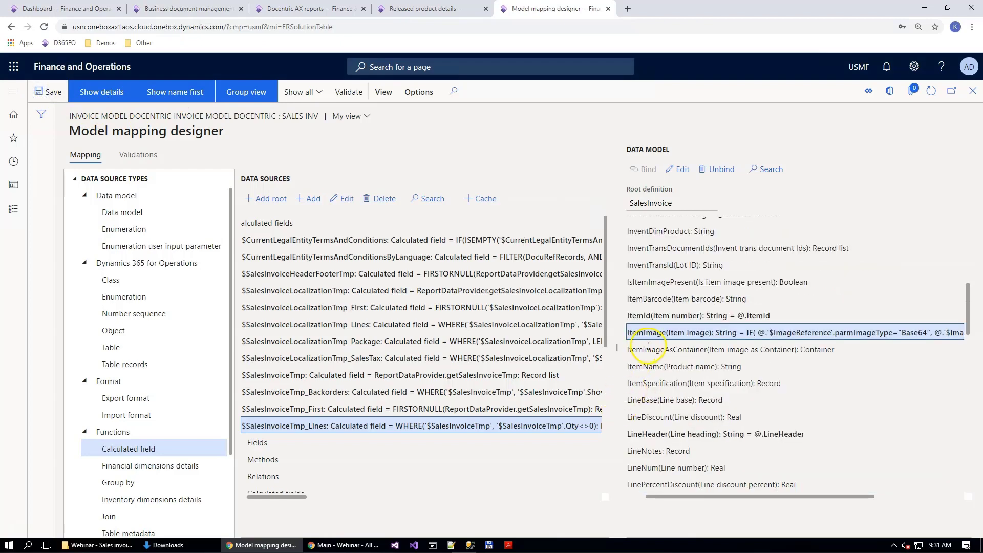
Step: Bind ItemImageAsContainer under InvoiceLines to the formula @.'$InventTable'.'<Relations'.'<Documents'.'getFileContentAsContainer()' and save it
left_click(668, 348)
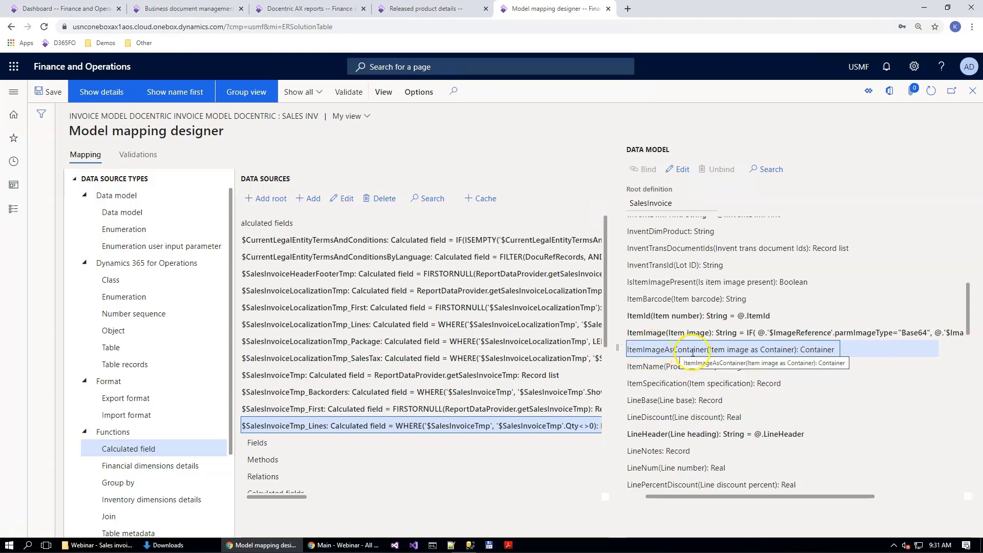
left_click(679, 169)
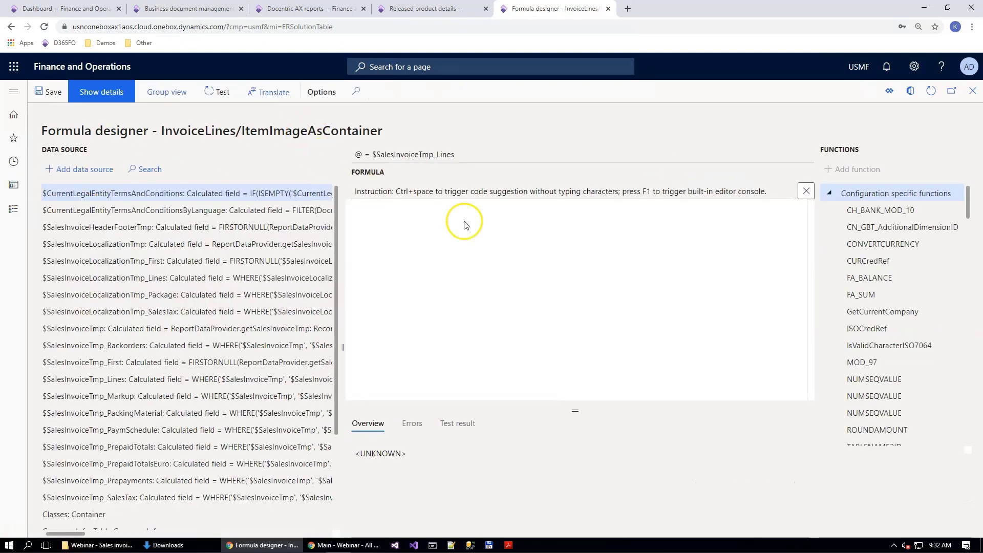
type("@.'$InventTable'.'<Relations'.'<Documents'.'getFileContentAsContainer()'")
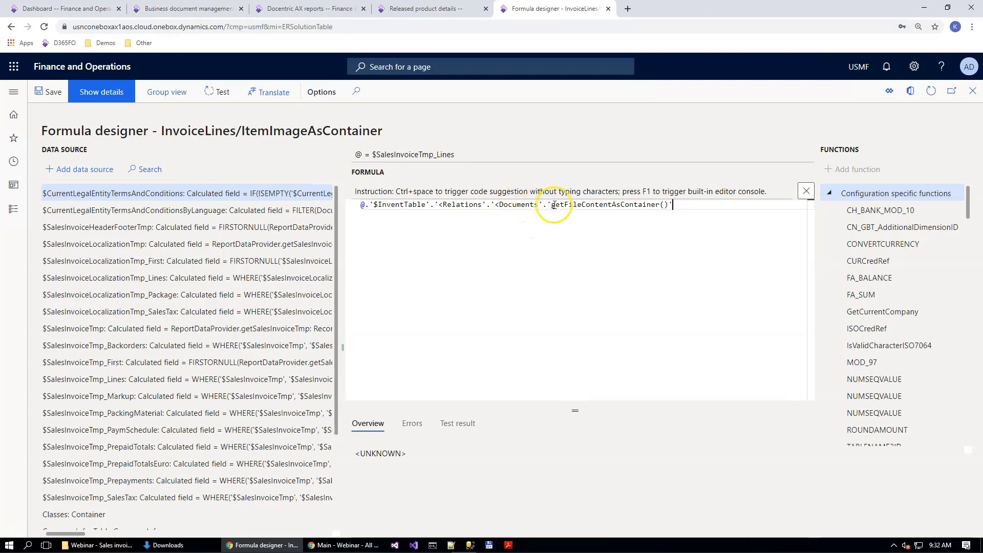
left_click_drag(552, 206, 579, 209)
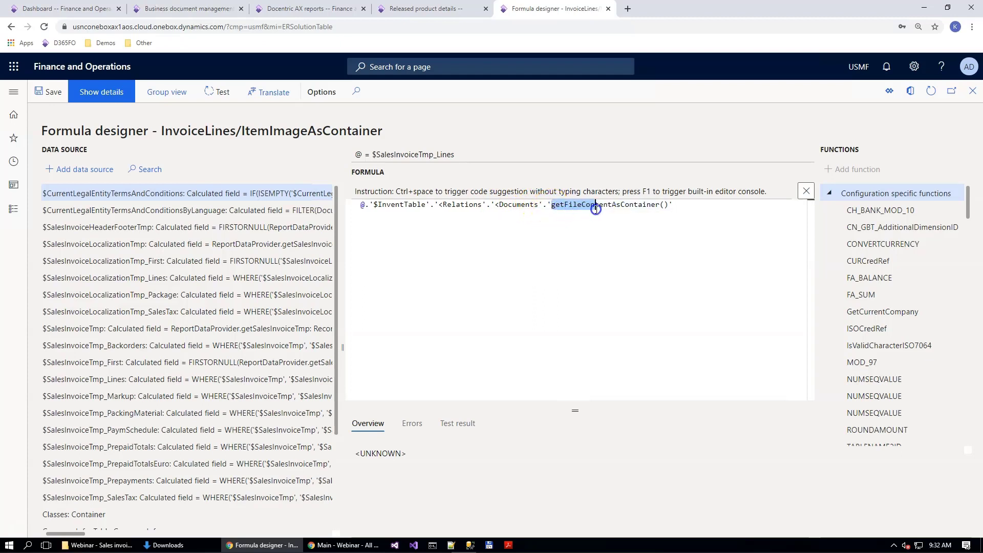
left_click_drag(595, 209, 659, 211)
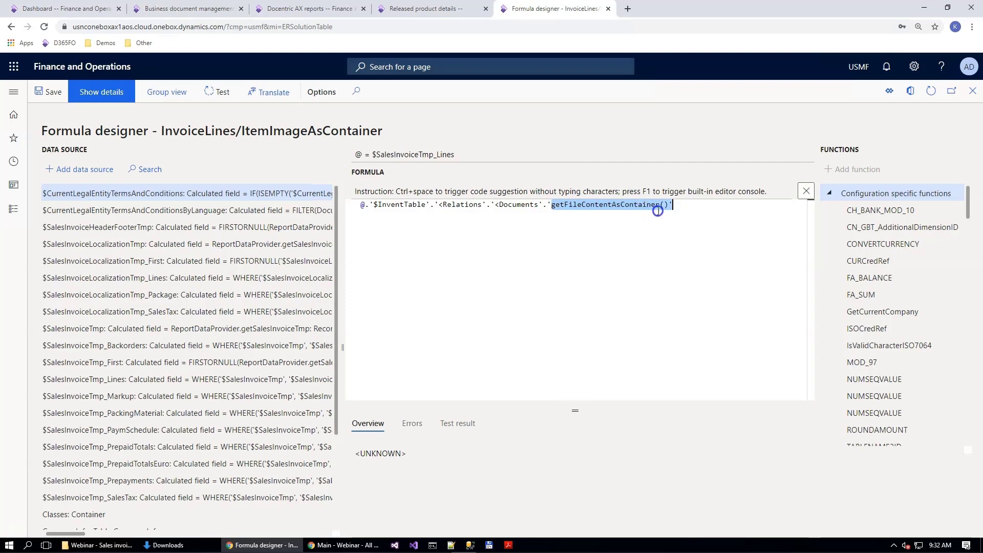
left_click(48, 92)
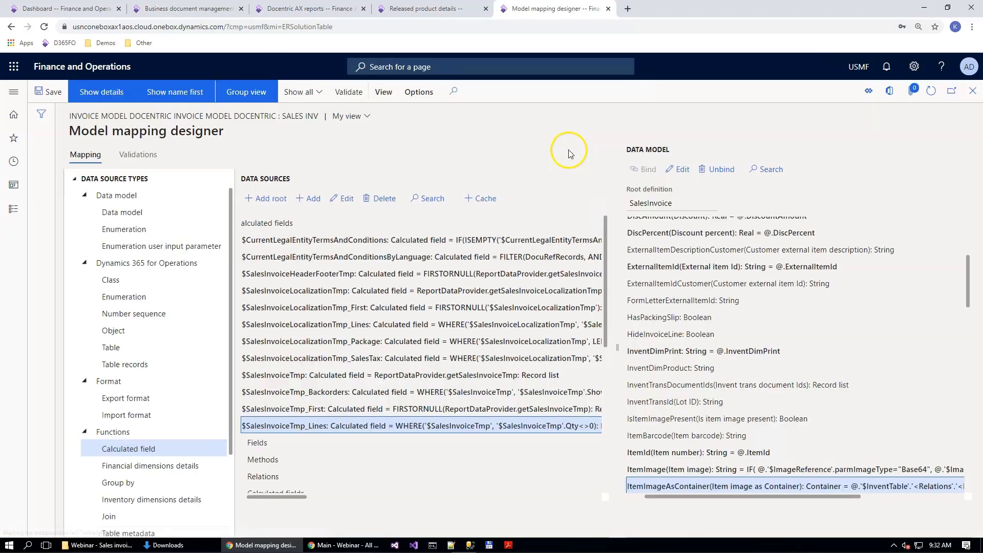
Step: Bind IsItemImagePresent under InvoiceLines to the formula IF(ISEMPTY(@.'$InventTable'.'<Relations'.'<Documents'), FALSE, TRUE) and save it
scroll(823, 357, "down", 3)
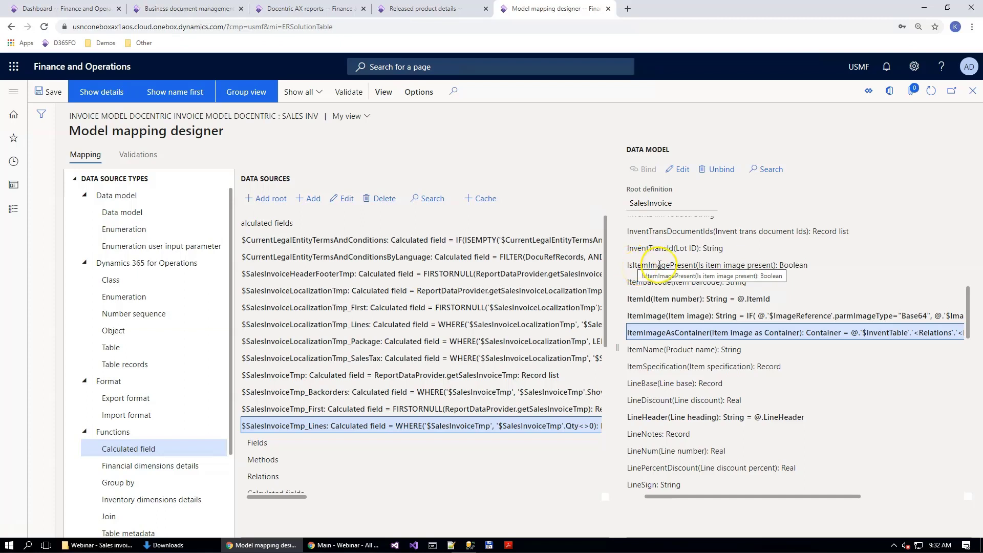
left_click(660, 265)
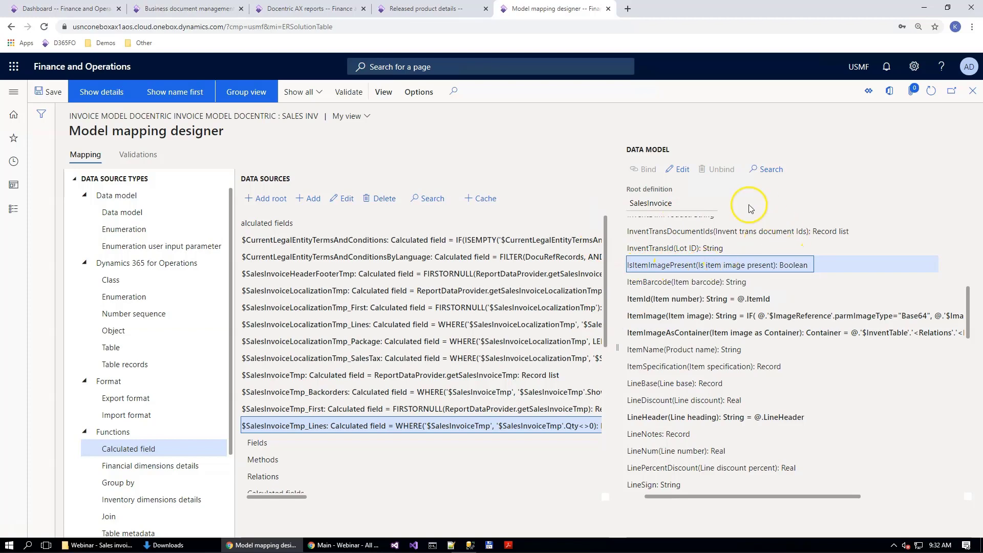
left_click(681, 169)
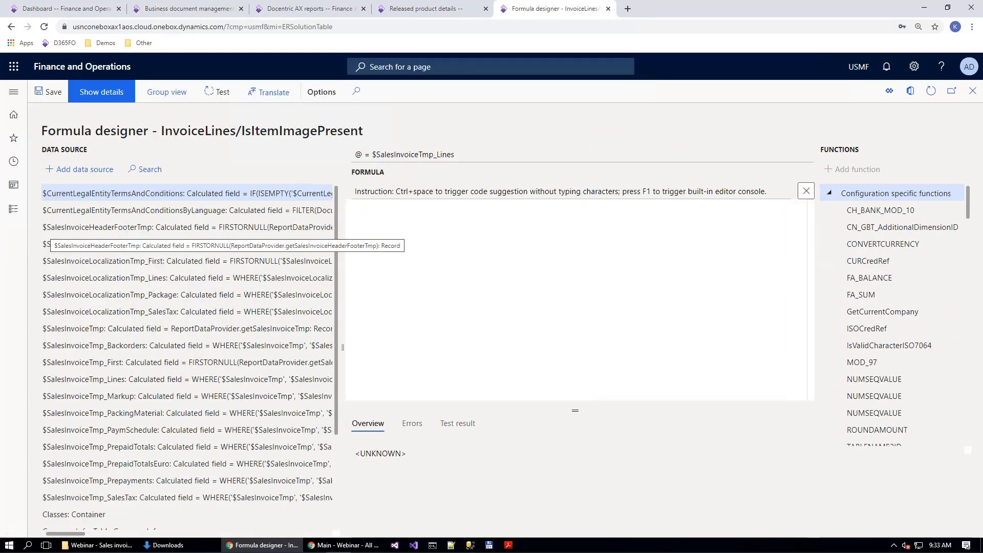
type("IF(\\n    ISEMPTY(@.'$InventTable'.'<Relations>'.'<Documents>'),\\n    FALSE,\\n    TRUE\\n)")
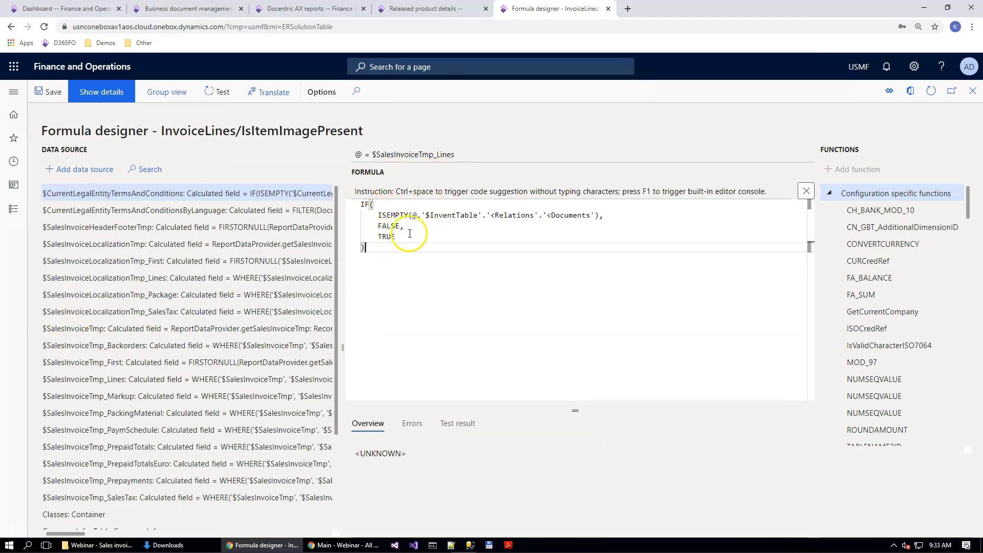
left_click(379, 215)
key("shift+End")
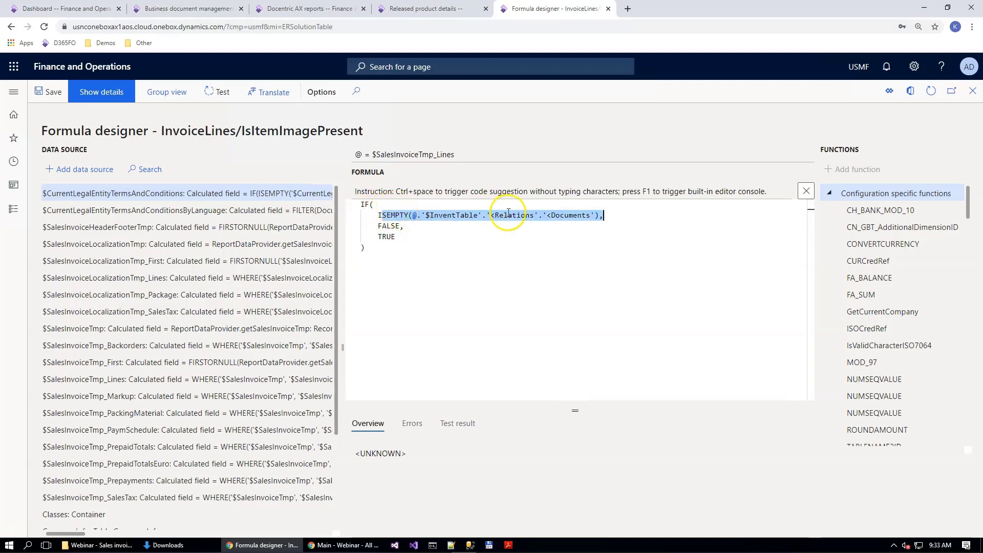
double_click(390, 226)
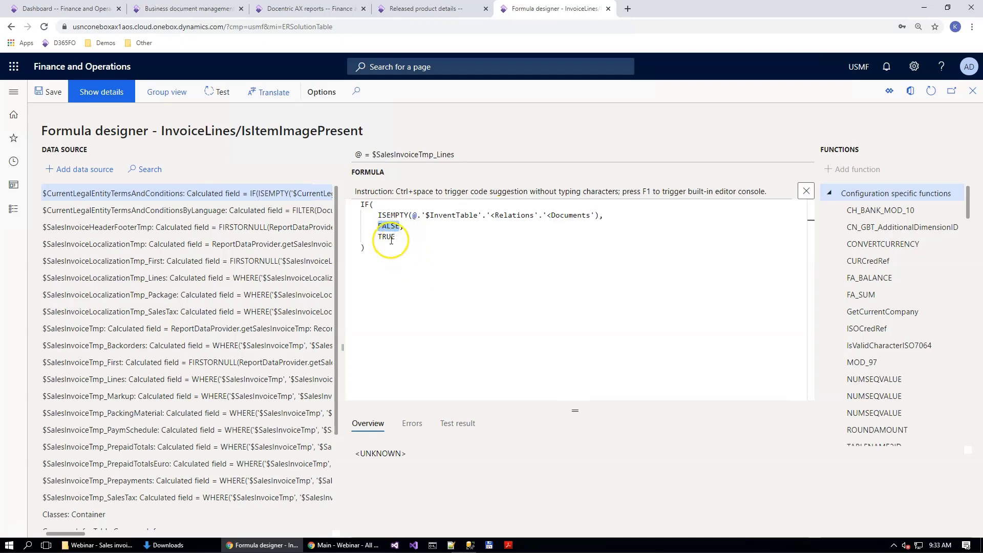
double_click(384, 237)
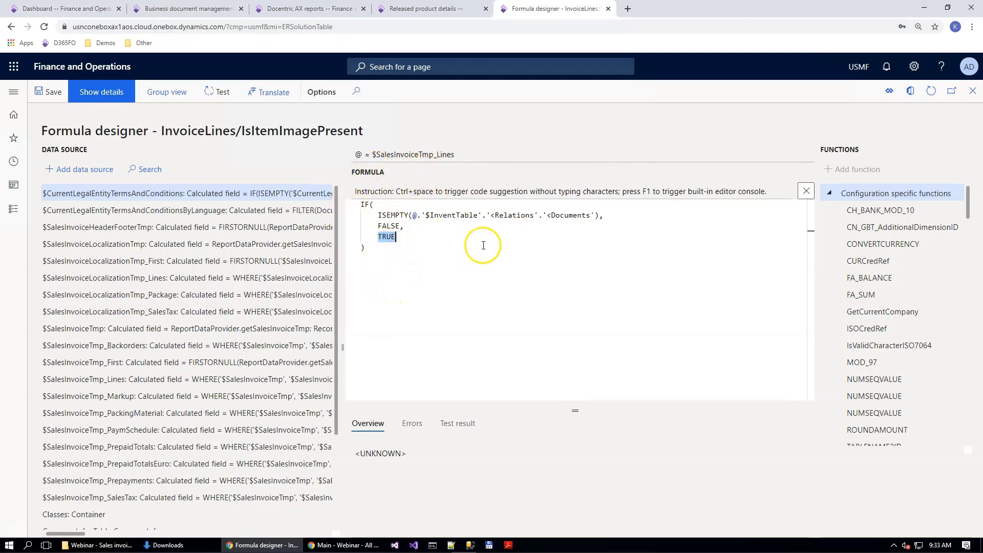
key("Escape")
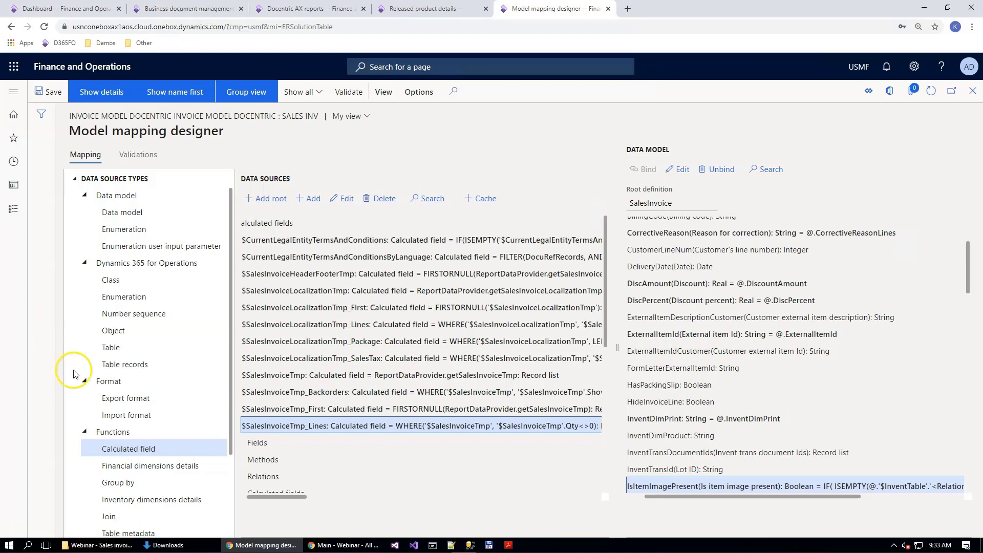
Step: Reveal the DocuRefRecords table records source and add a calculated field named $ProductSpecification under $SalesInvoiceTmp_Lines
left_click_drag(291, 495, 272, 495)
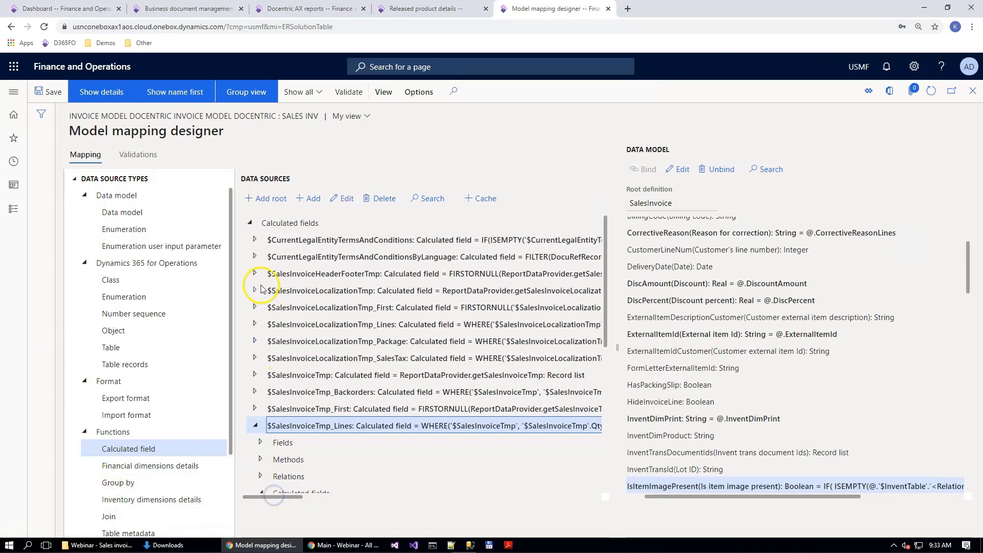
scroll(276, 343, "down", 5)
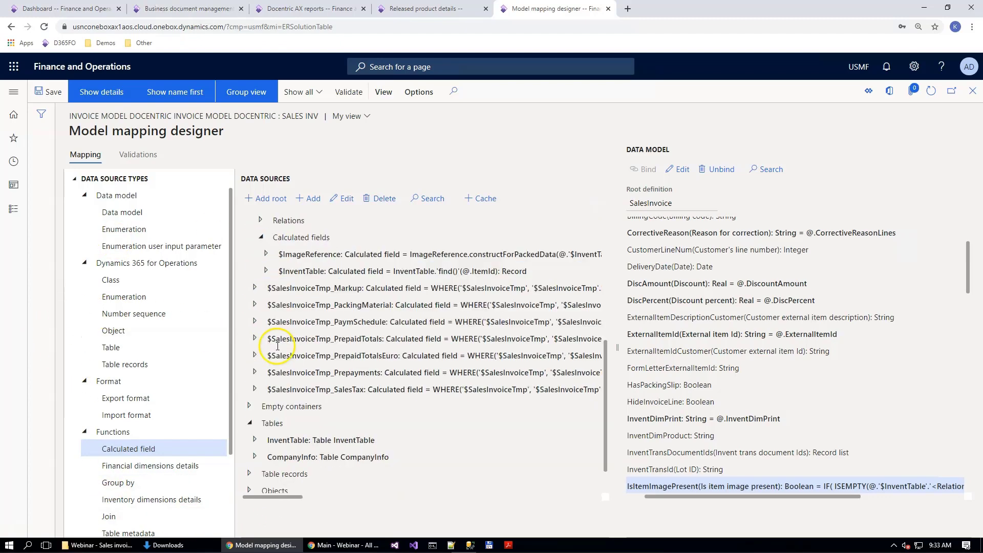
scroll(287, 331, "down", 1)
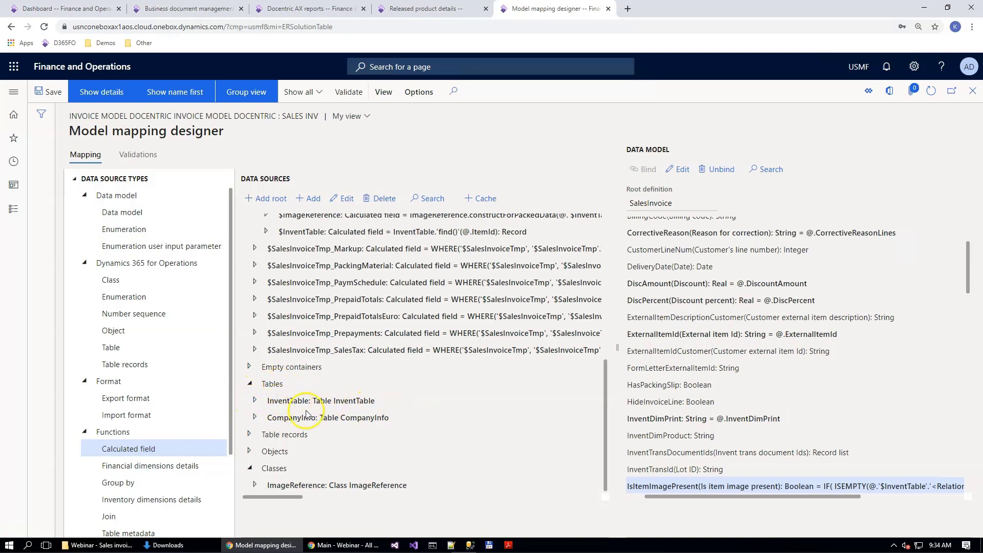
left_click(249, 434)
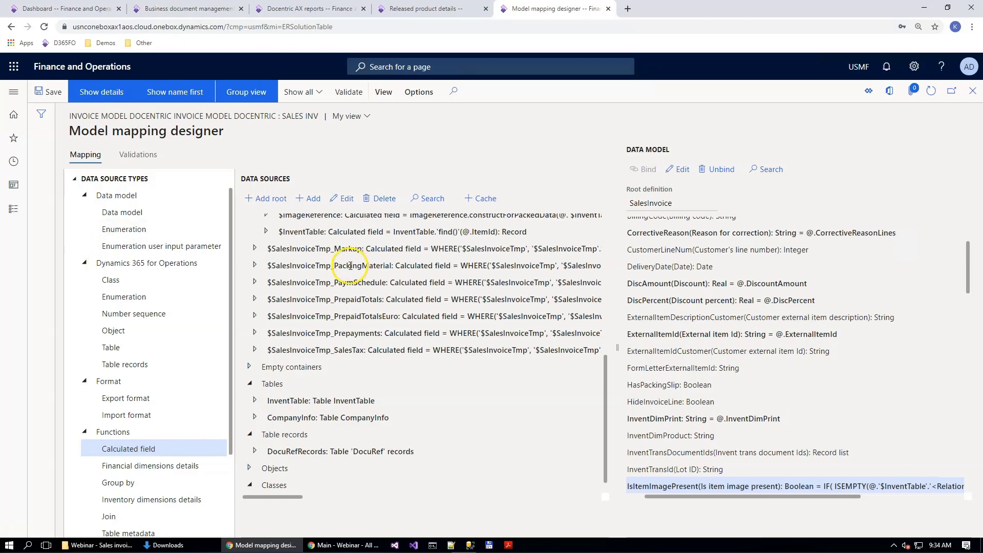
scroll(352, 252, "up", 3)
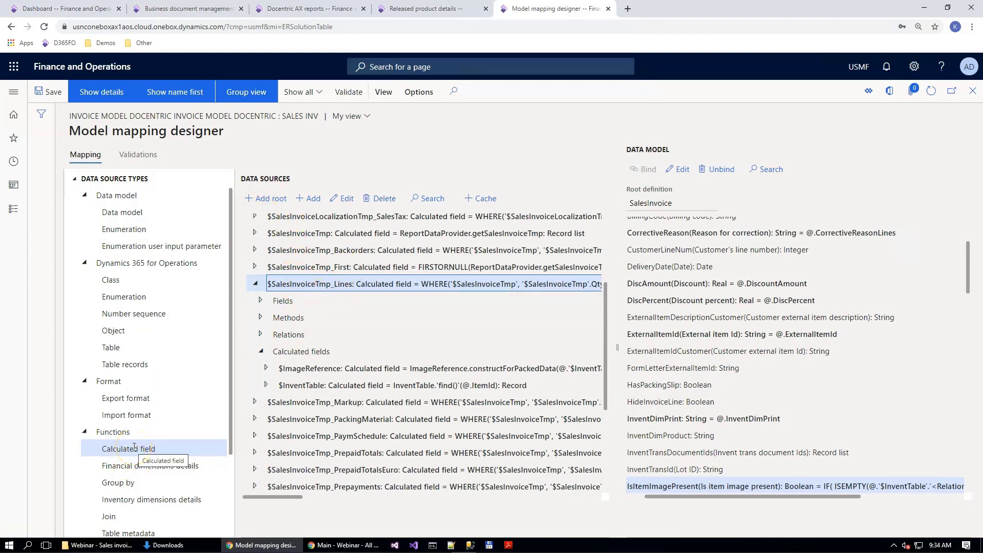
left_click(311, 198)
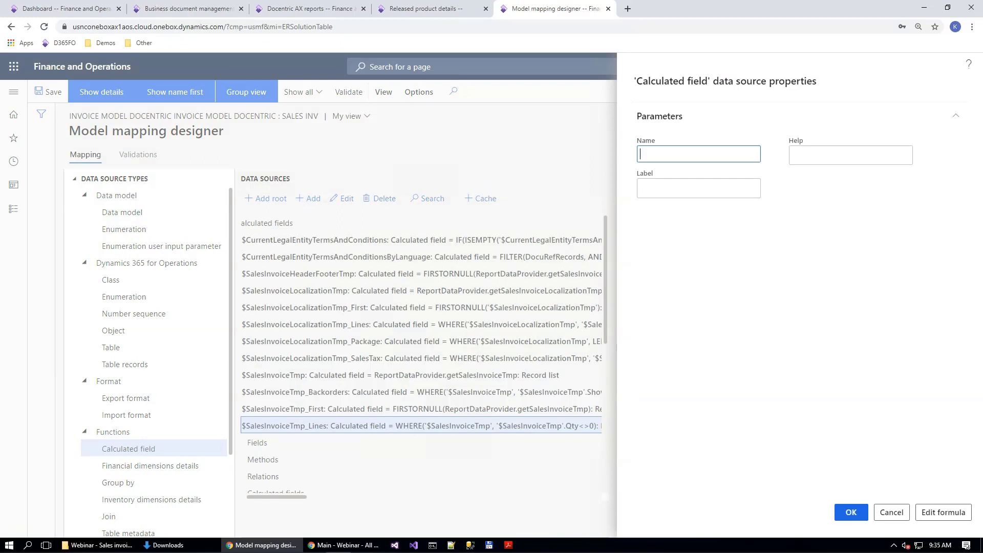
left_click(689, 154)
type("$ProductSpecification")
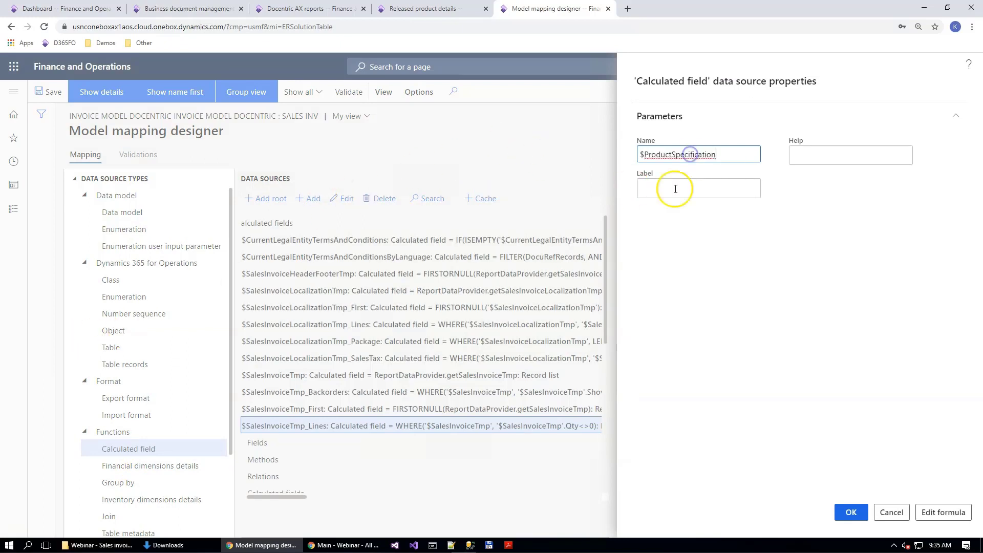
Step: Enter the $ProductSpecification formula: FIRSTORNULL of DocuRefRecords filtered by CompanyInfo.'$CurrentLegalEntity'.dataAreaId, TABLENAME2ID("InventTable"), @.'$InventTable'.RecId and CategoryId_DC = "Product specification"
left_click(944, 513)
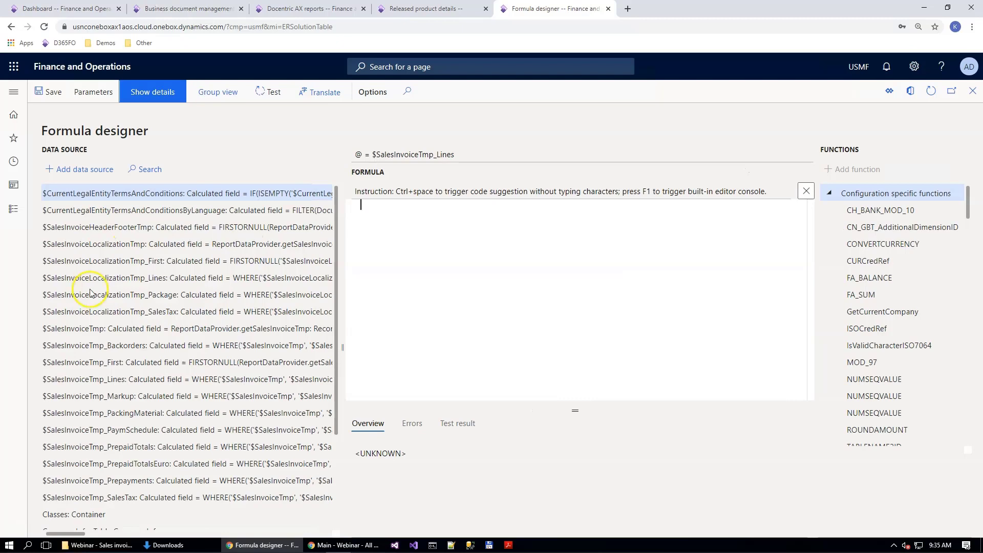
type("FIRSTORNULL(     FILTER(         DocuRefRecords,         AND(             DocuRefRecords.dataAreaId = CompanyInfo.'$CurrentLegalEntity'.dataAreaId,             DocuRefRecords.RefTableId = TABLENAME2ID(\"InventTable\"),             DocuRefRecords.RefRecId = @.'$InventTable'.RecId,             DocuRefRecords.CategoryId_DC = \"Product specification\"         )     ) )")
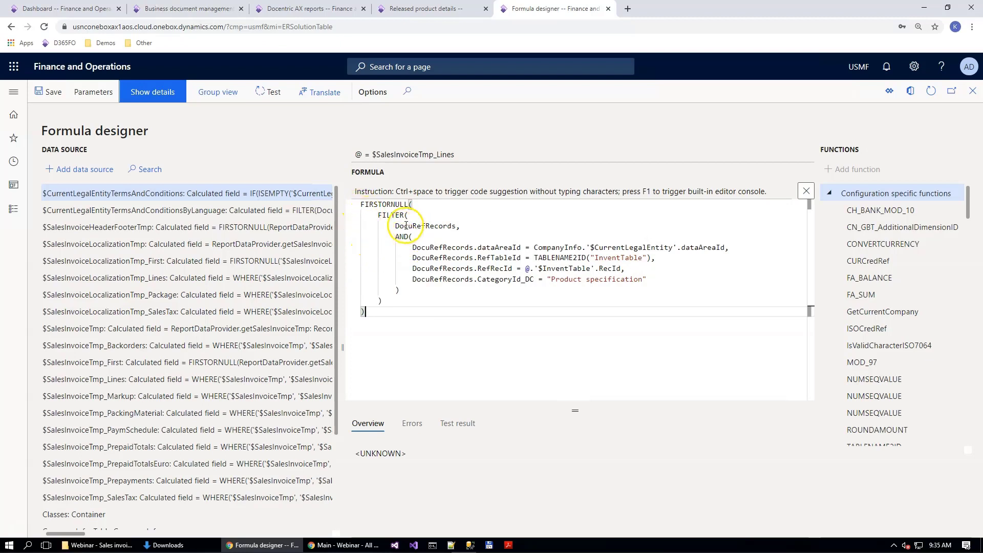
Step: Examine the formula's FILTER on DocuRefRecords and its conditions on dataAreaId, RefTableId, RefRecId and CategoryId_DC
left_click_drag(378, 215, 491, 225)
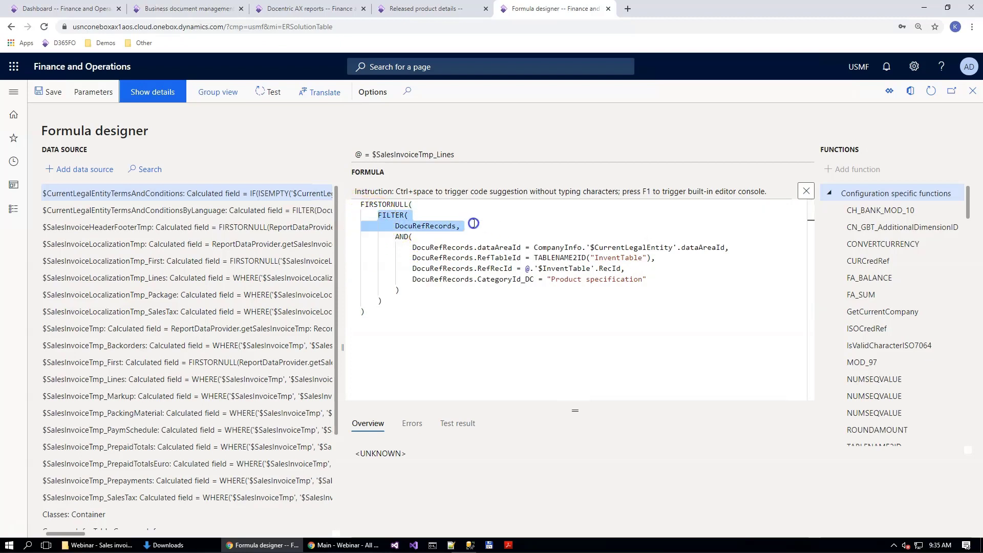
double_click(401, 225)
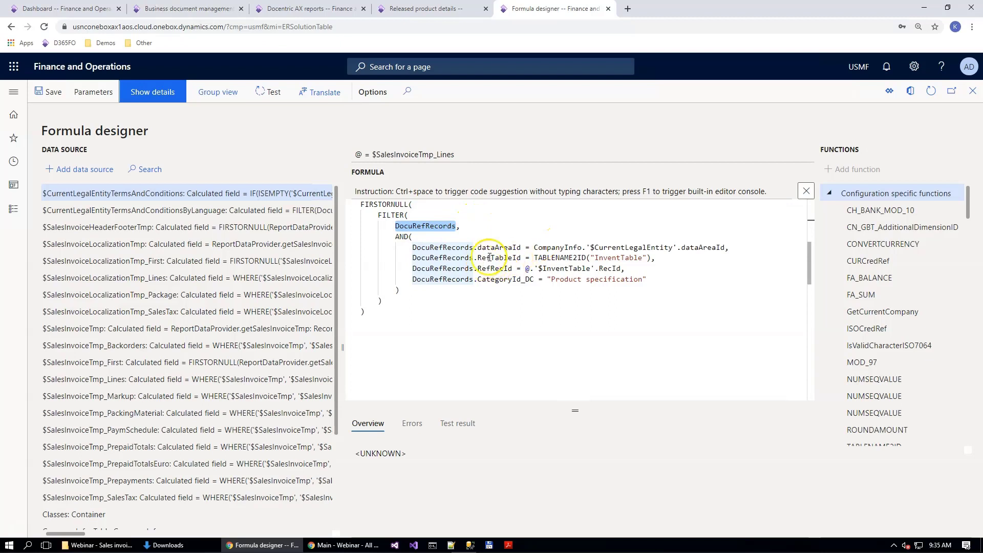
left_click_drag(638, 270, 410, 248)
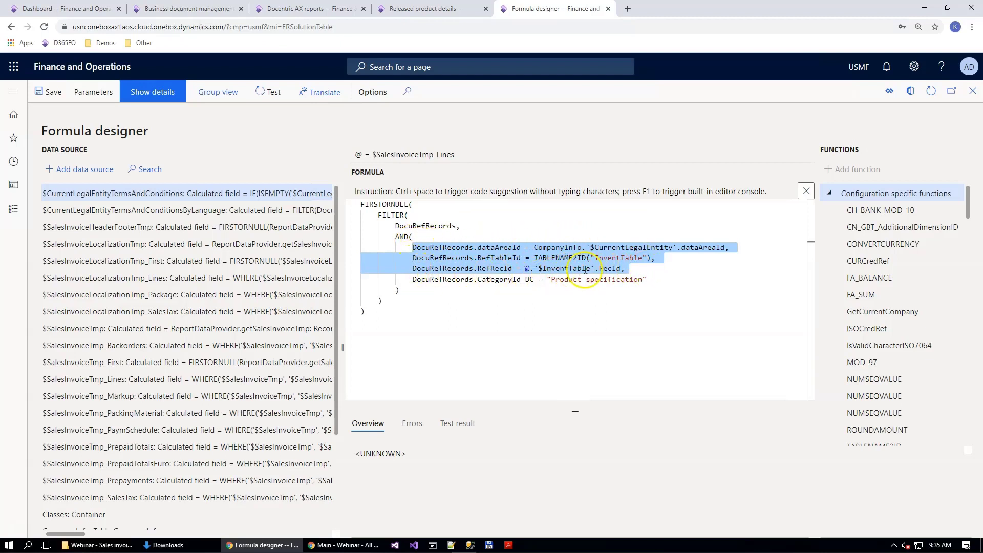
left_click_drag(411, 281, 636, 282)
double_click(502, 279)
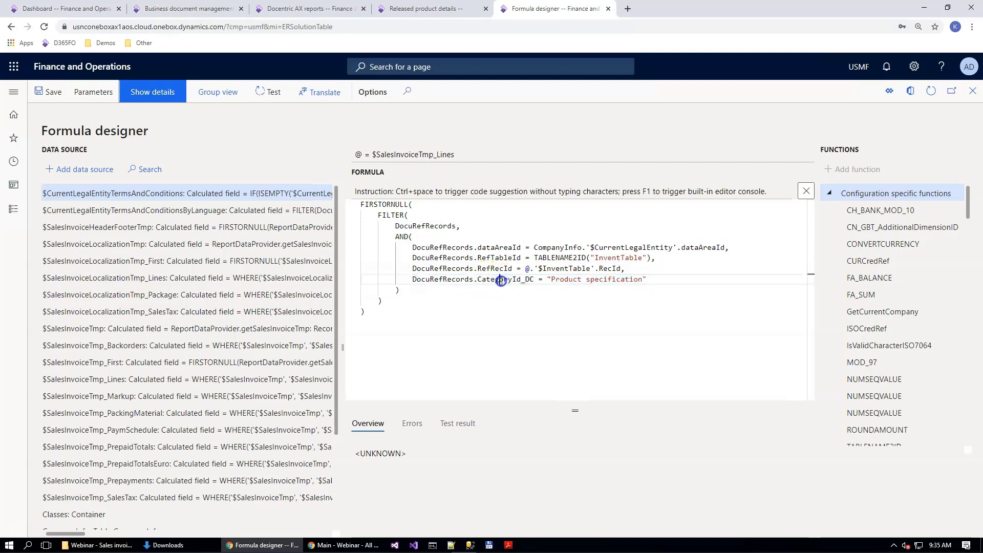
left_click_drag(551, 279, 637, 279)
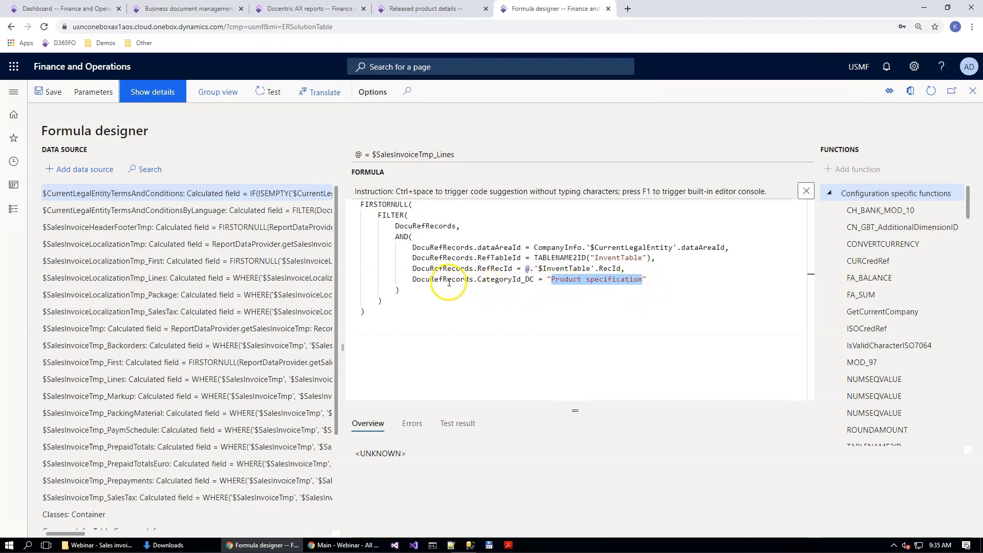
left_click(413, 280)
left_click_drag(413, 280, 644, 283)
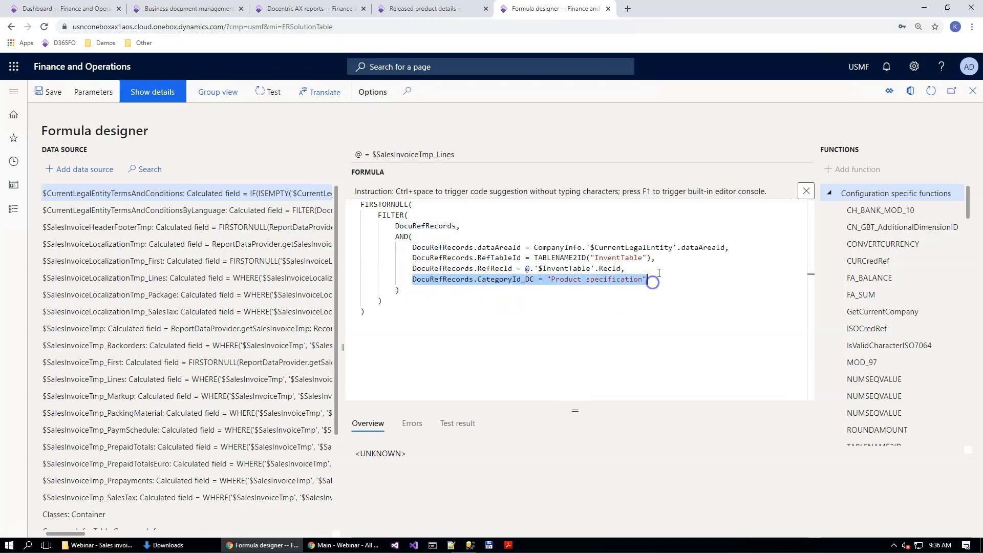
left_click_drag(379, 214, 400, 302)
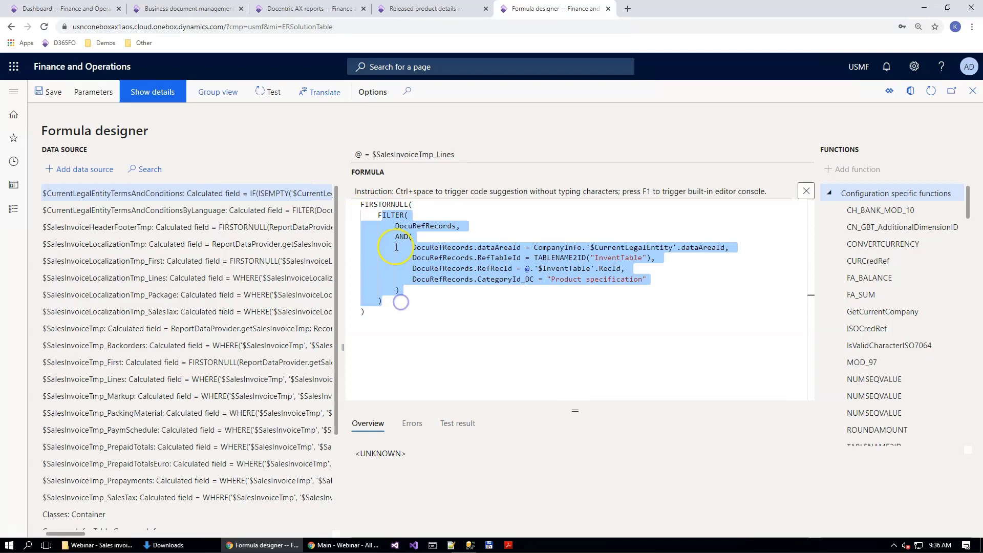
double_click(385, 215)
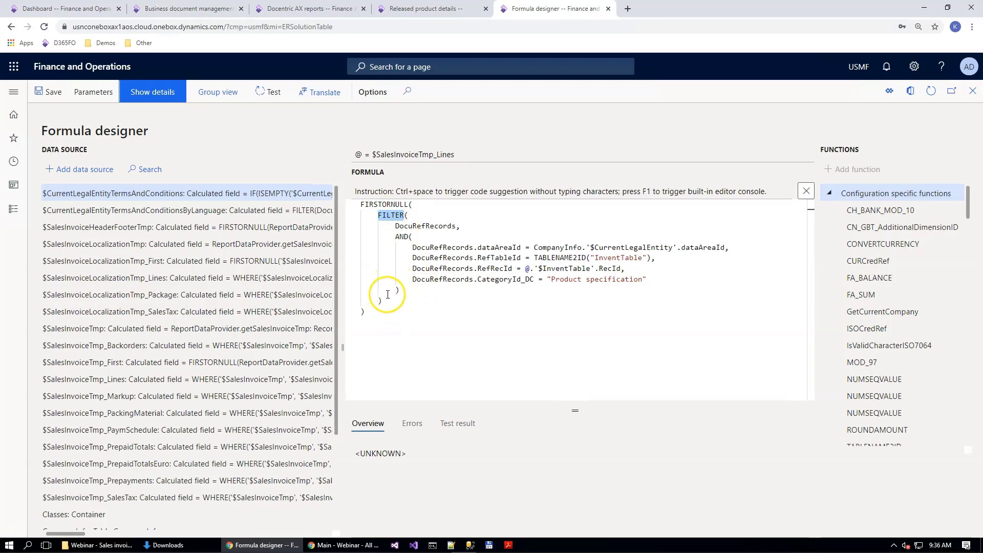
left_click_drag(366, 312, 341, 197)
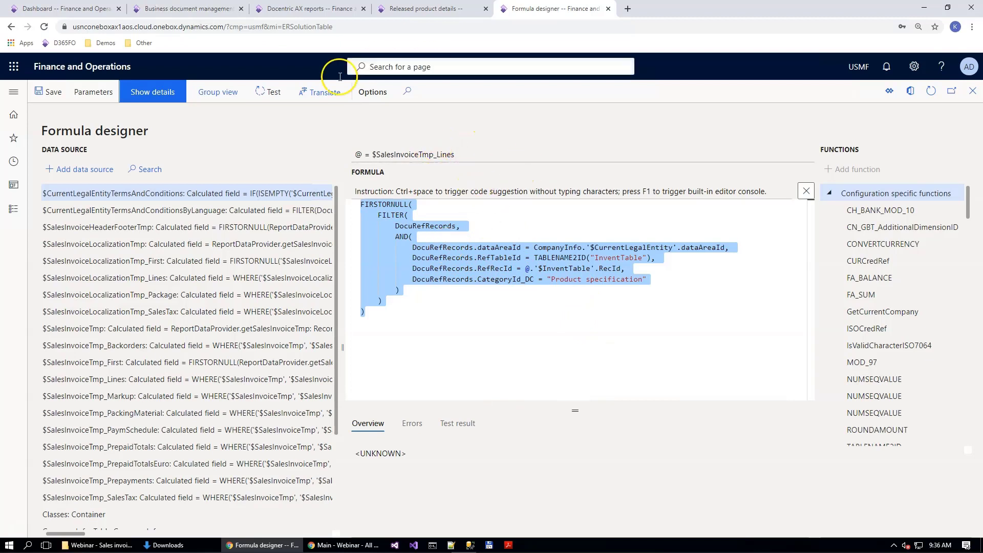
Step: Save the $ProductSpecification formula and confirm the calculated field under $SalesInvoiceTmp_Lines
left_click(291, 125)
left_click(49, 92)
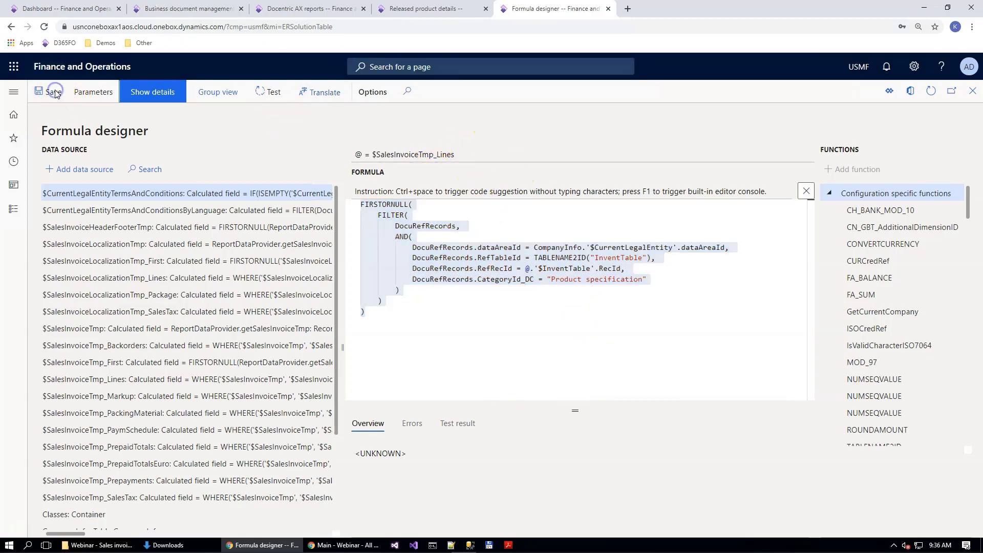
left_click(514, 123)
key("Escape")
left_click(848, 512)
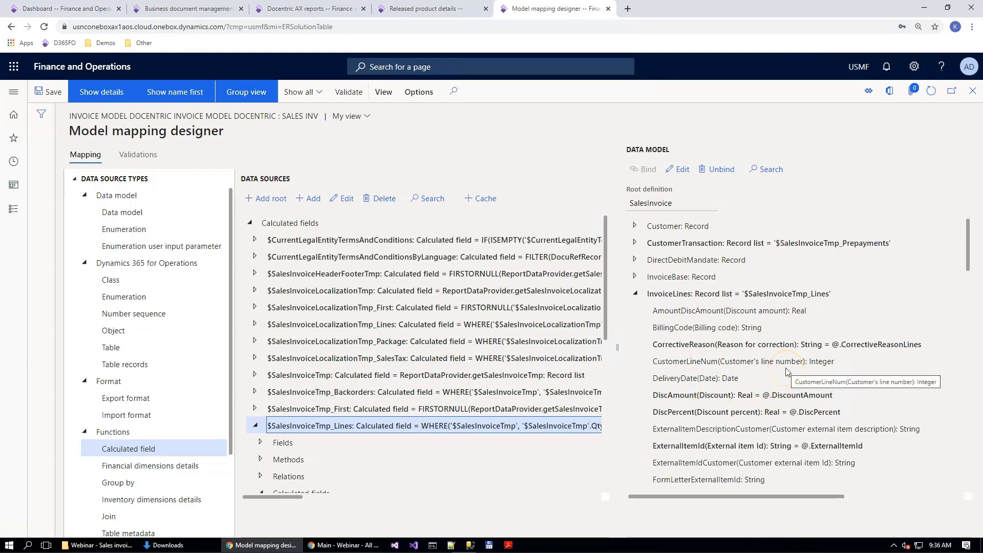
Step: Bind the ItemSpecification record under InvoiceLines to the $ProductSpecification calculated field of $SalesInvoiceTmp_Lines
scroll(787, 371, "down", 3)
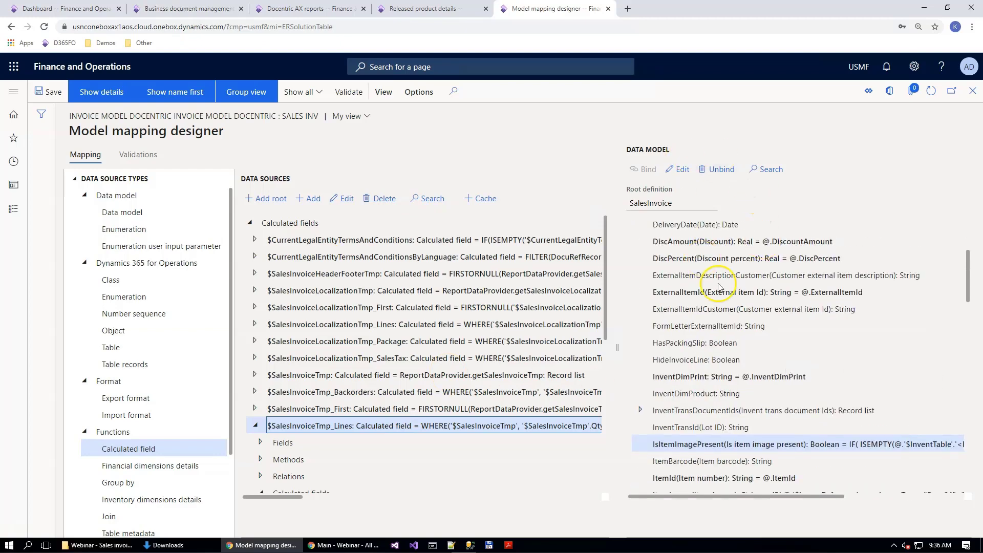
scroll(746, 362, "down", 1)
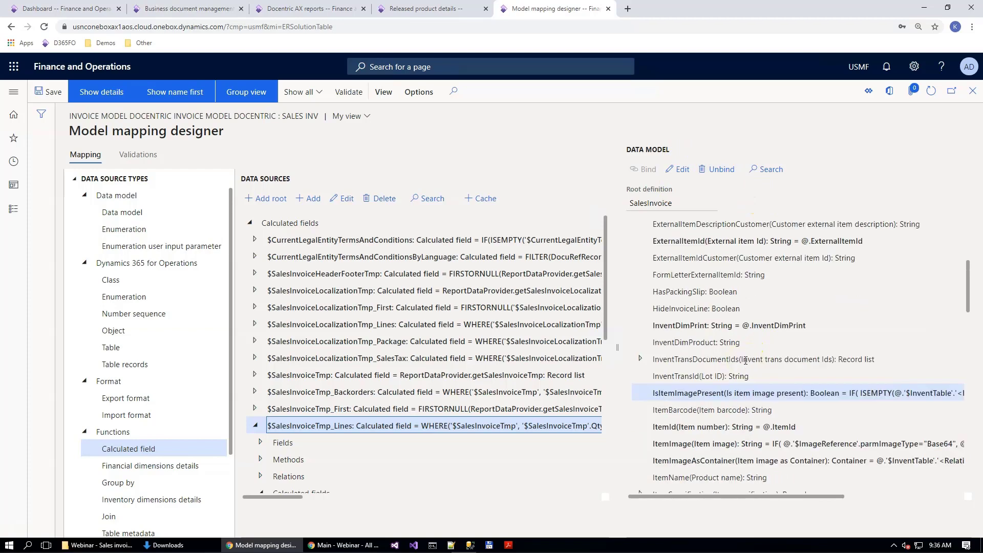
scroll(746, 361, "down", 2)
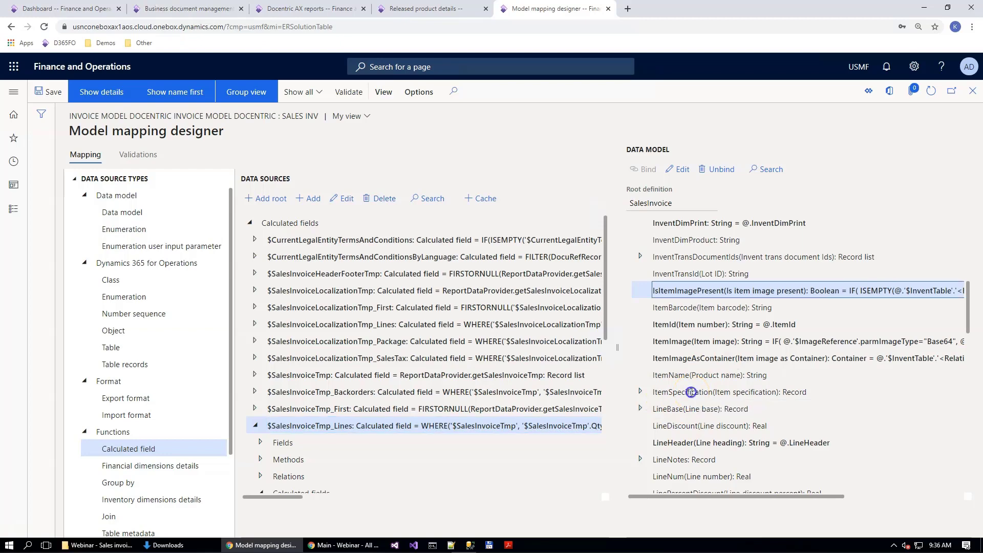
left_click(692, 392)
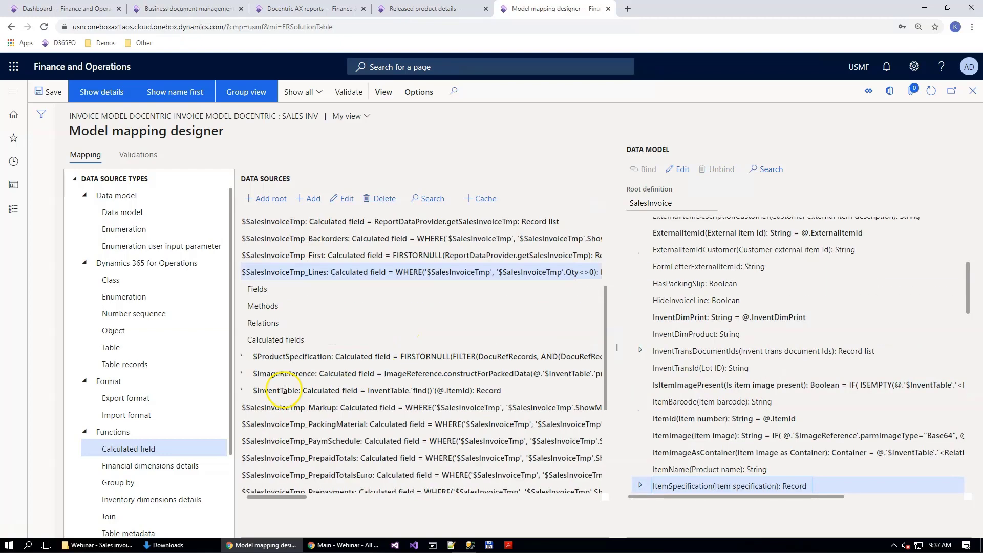
left_click(362, 356)
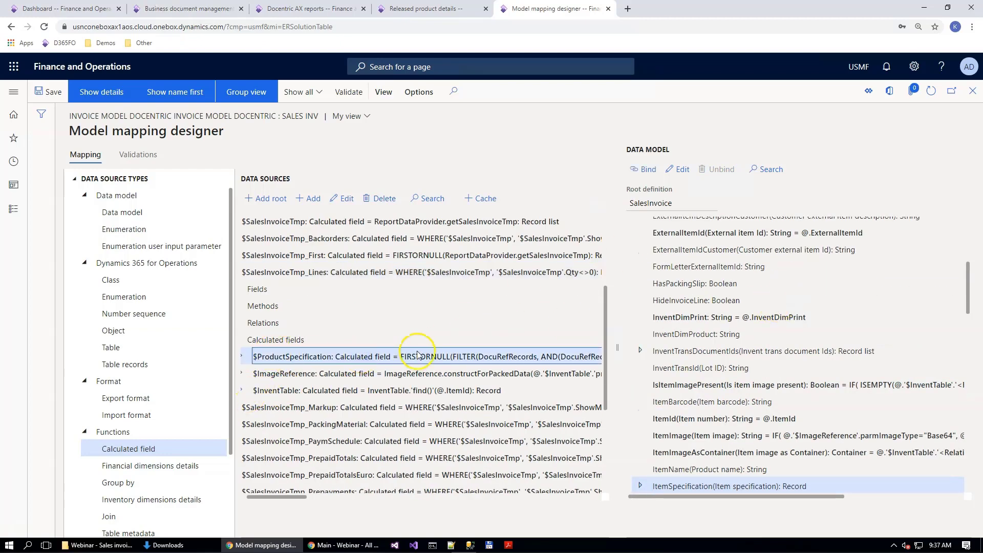
left_click(646, 169)
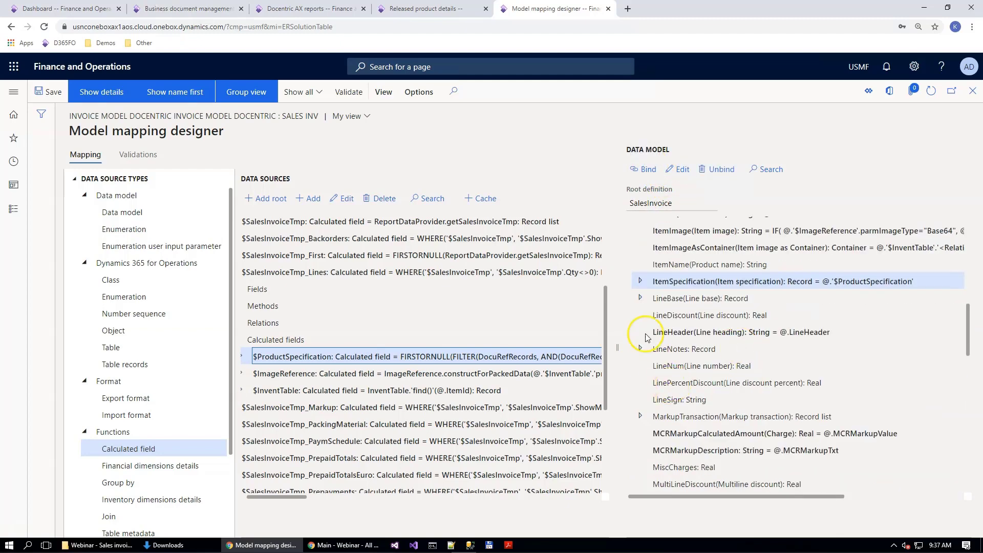
Step: Bind Content under ItemSpecification to the getFileContentAsContainer() method of $ProductSpecification
left_click(639, 281)
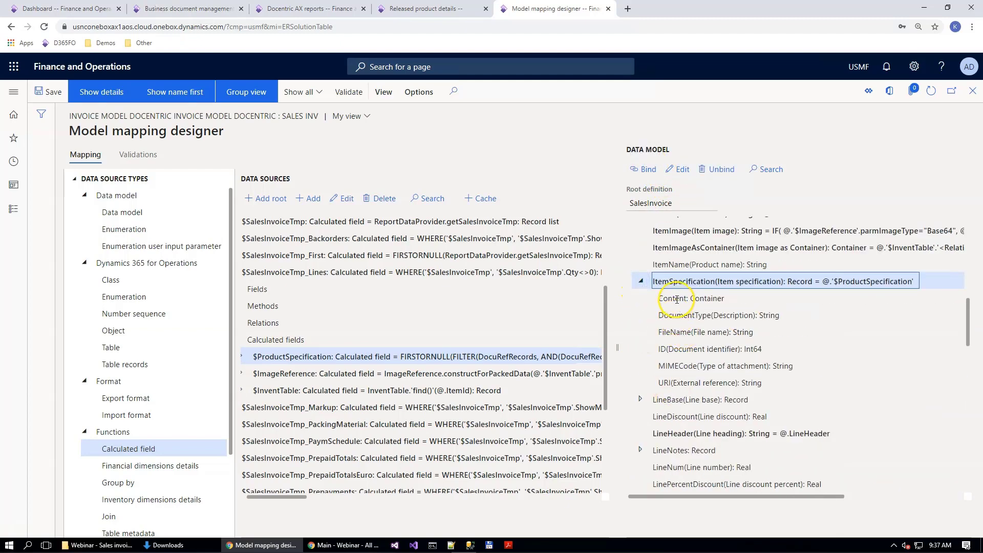
left_click(677, 299)
left_click(243, 357)
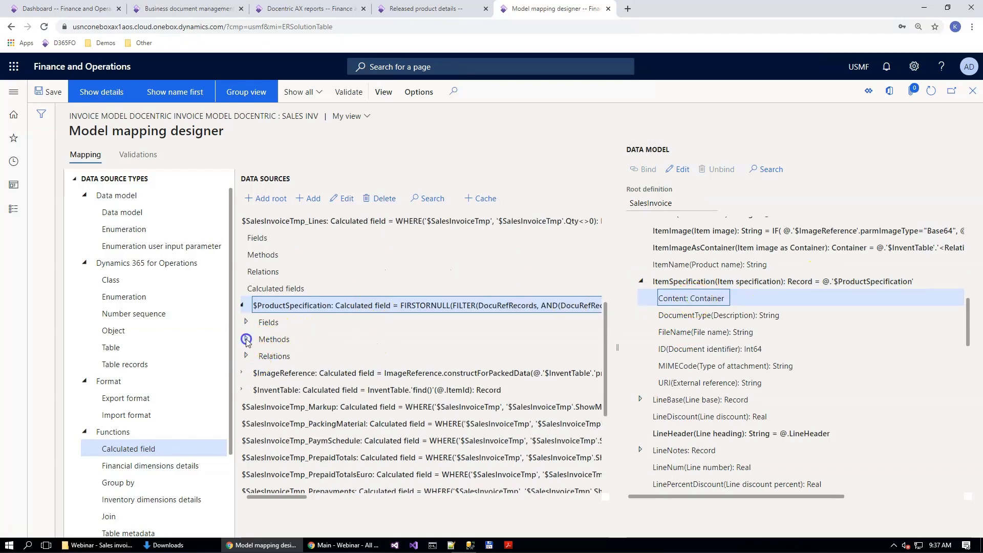
left_click(246, 340)
scroll(359, 351, "down", 3)
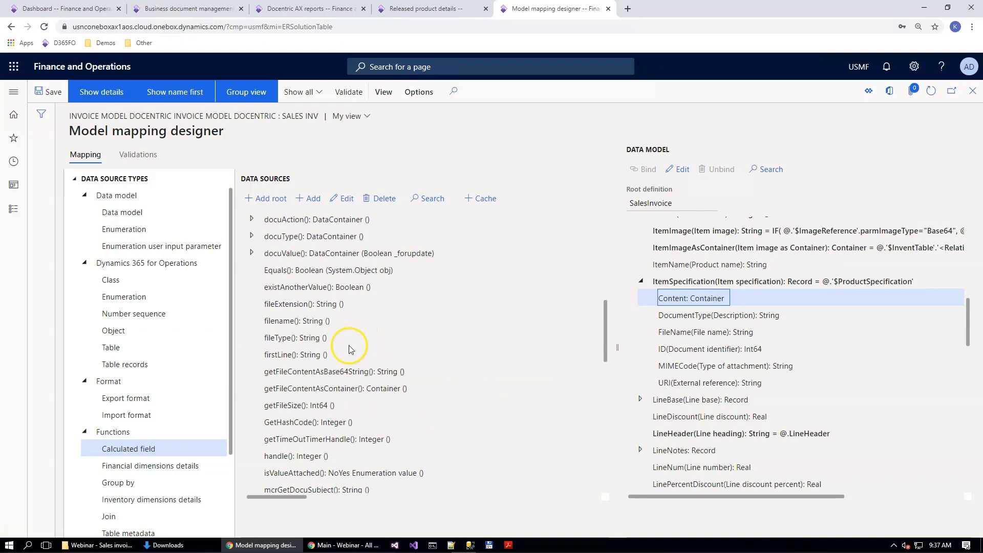
left_click(306, 388)
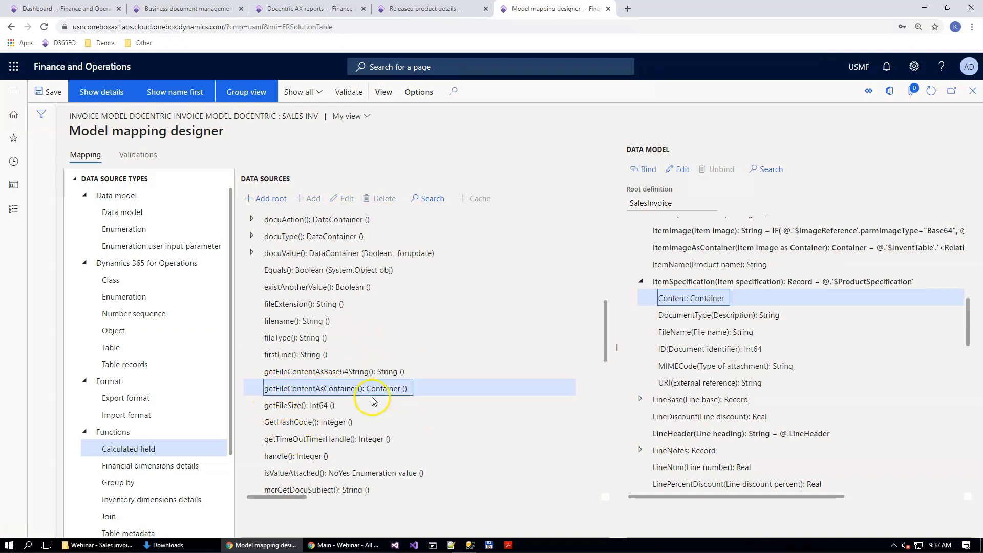
left_click(658, 173)
Step: Bind DocumentType under ItemSpecification to the formula @.'$ProductSpecification'.Name and save it
left_click(719, 315)
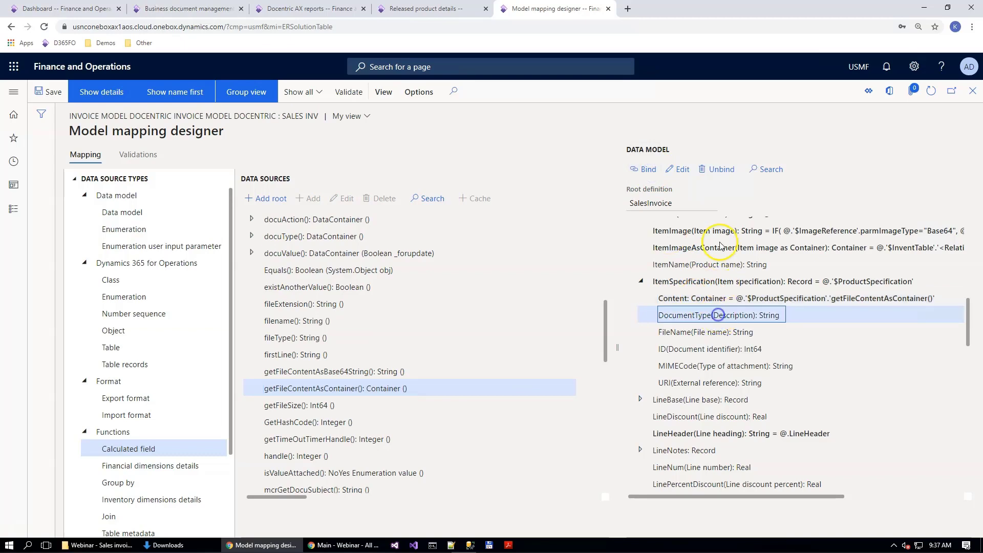
left_click(681, 169)
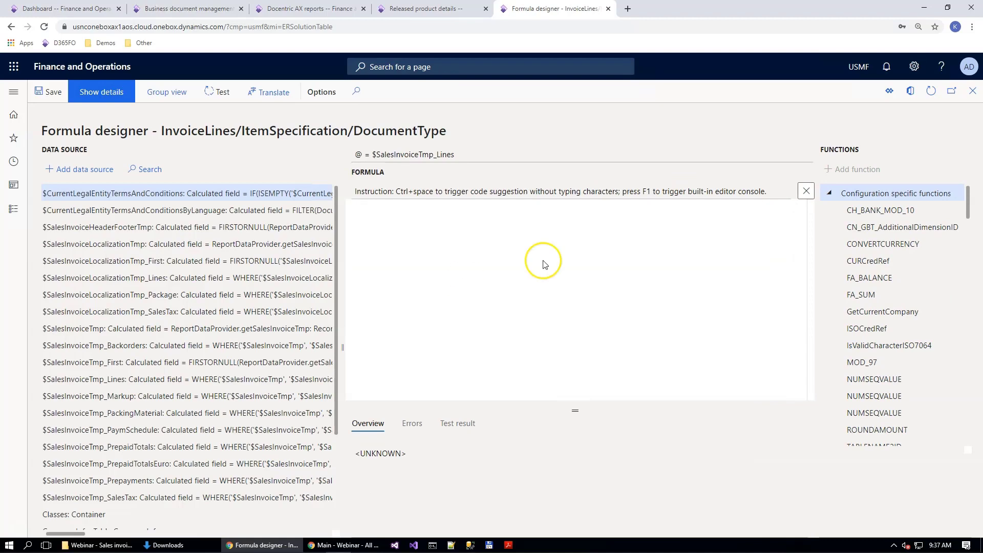
type("@.'$ProductSpecification'.Name")
left_click(45, 92)
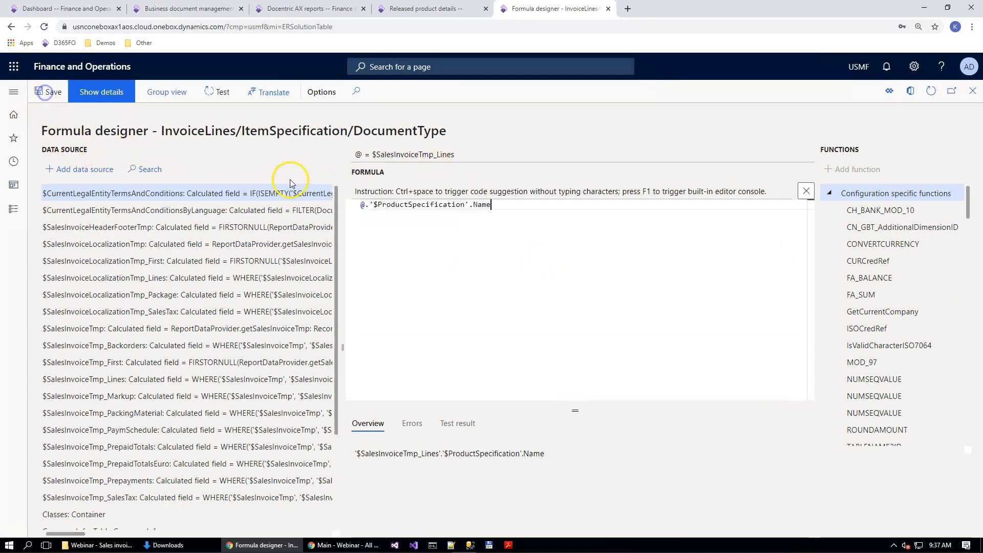
left_click(577, 150)
key("Escape")
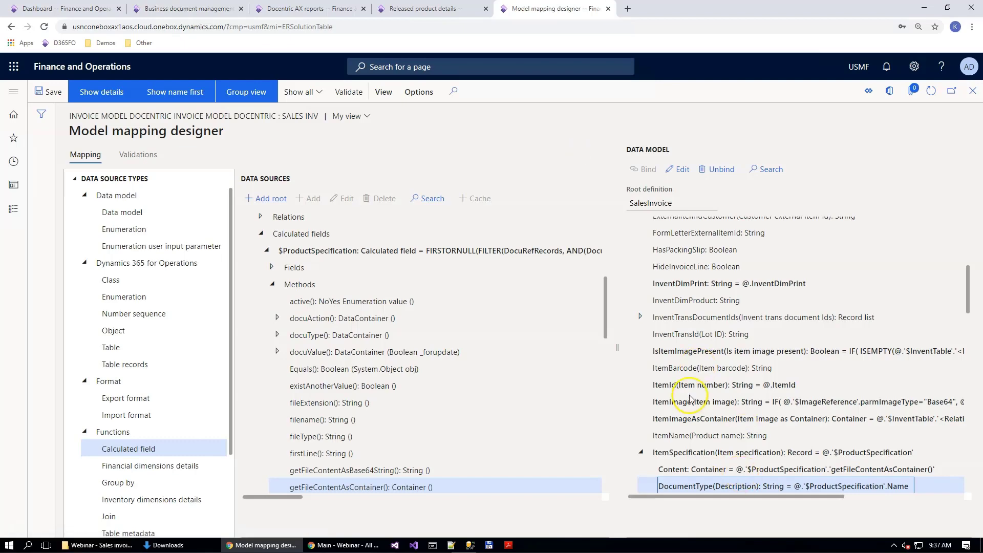
Step: Bind FileName under ItemSpecification to the formula @.'$ProductSpecification'.'filename()' and save it
scroll(689, 461, "down", 3)
left_click(699, 350)
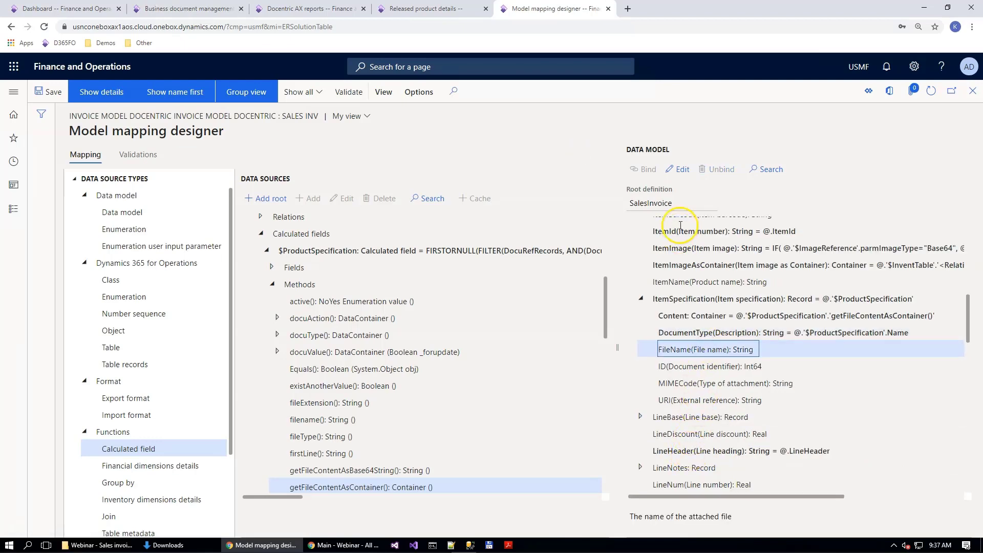
left_click(679, 169)
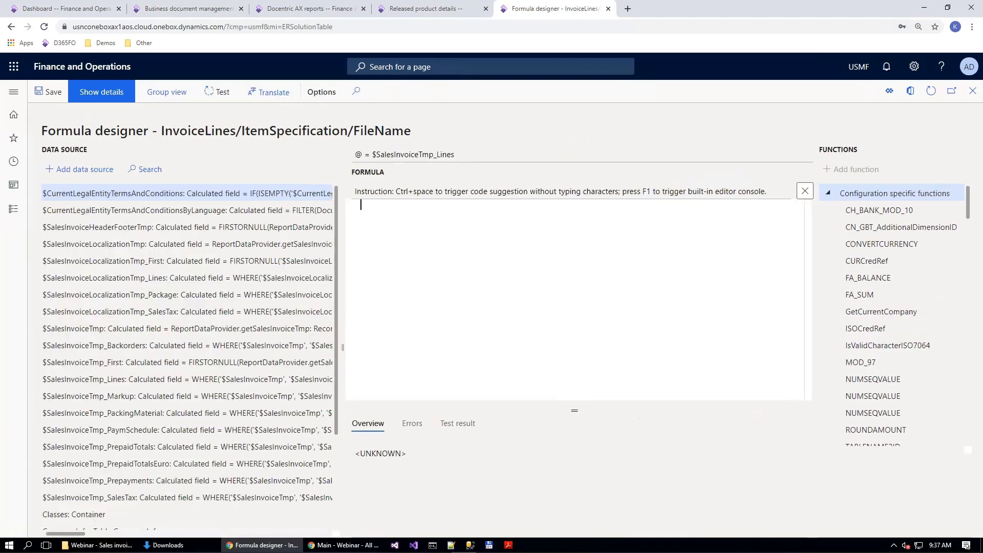
left_click(496, 262)
type("@.'$ProductSpecification'.'filename()'")
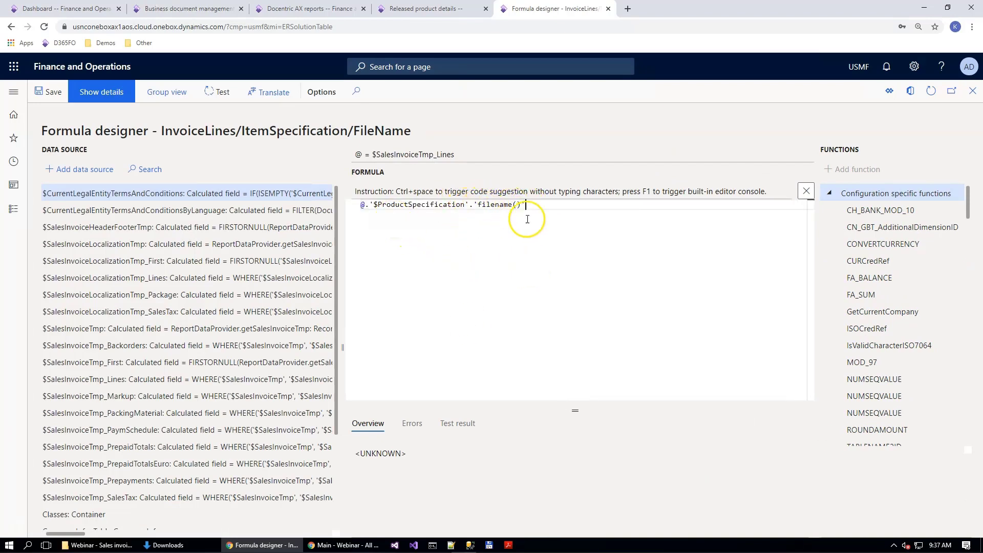
left_click(49, 92)
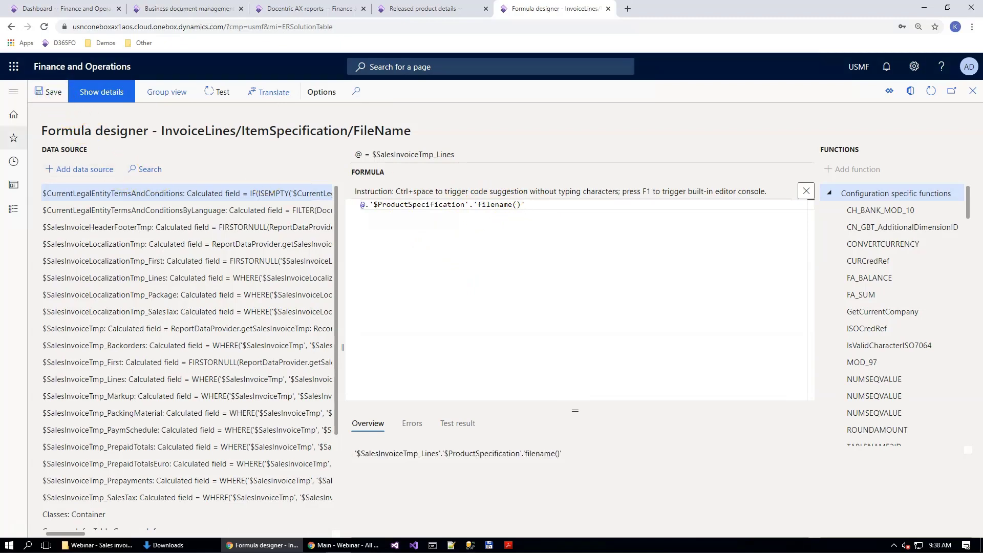
left_click(59, 97)
key("Escape")
Step: Bind ID under ItemSpecification to the formula @.'$ProductSpecification'.RecId and save it
scroll(729, 427, "down", 4)
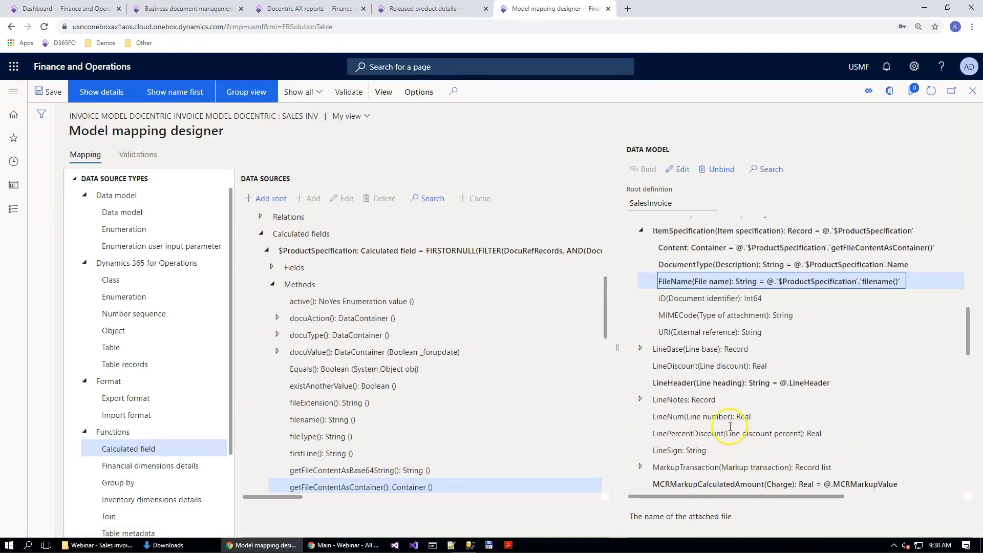
left_click(694, 300)
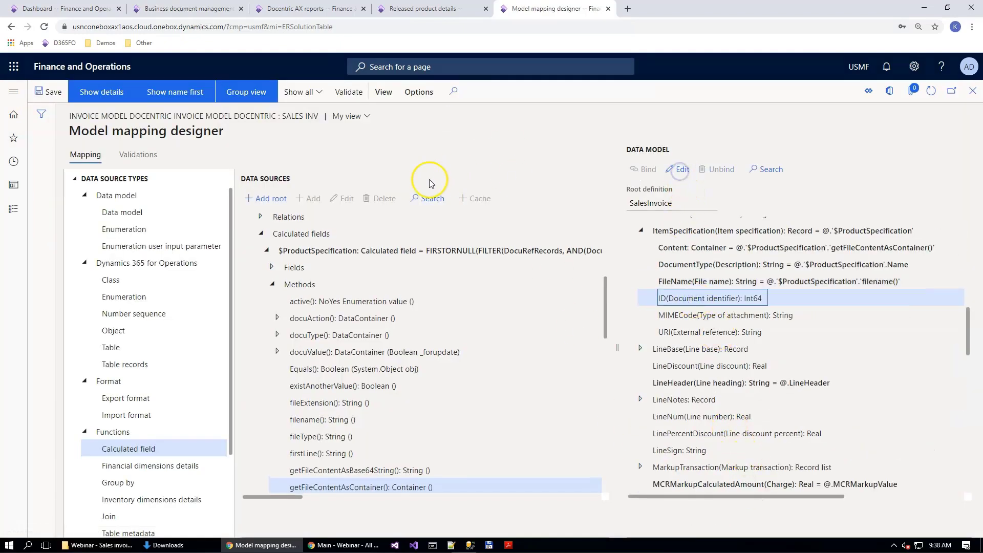
left_click(380, 210)
type("@.'$ProductSpecification'.RecId")
left_click(49, 90)
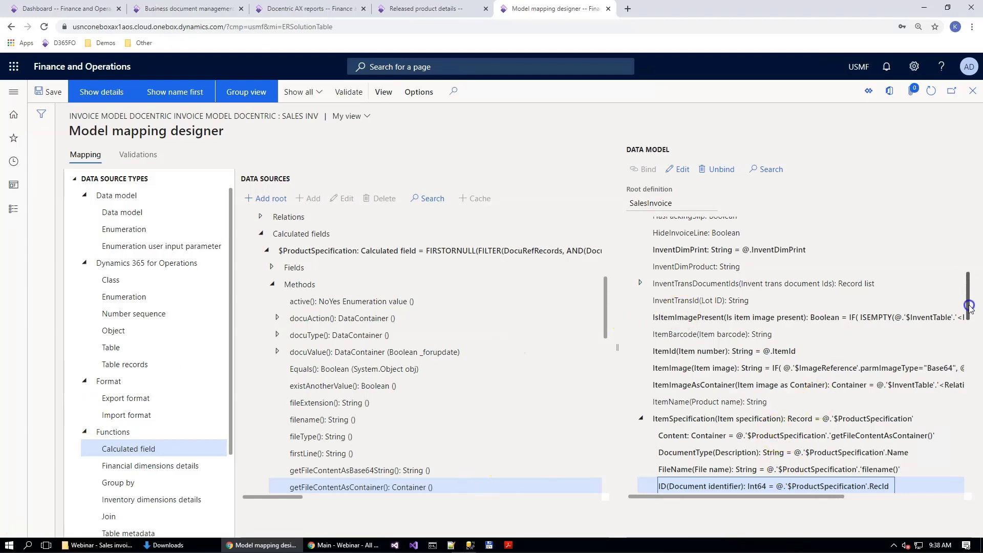
Step: Bind MIMECode under ItemSpecification to the formula @.'$ProductSpecification'.'fileExtension()' and save it
scroll(970, 306, "down", 1)
left_click(666, 444)
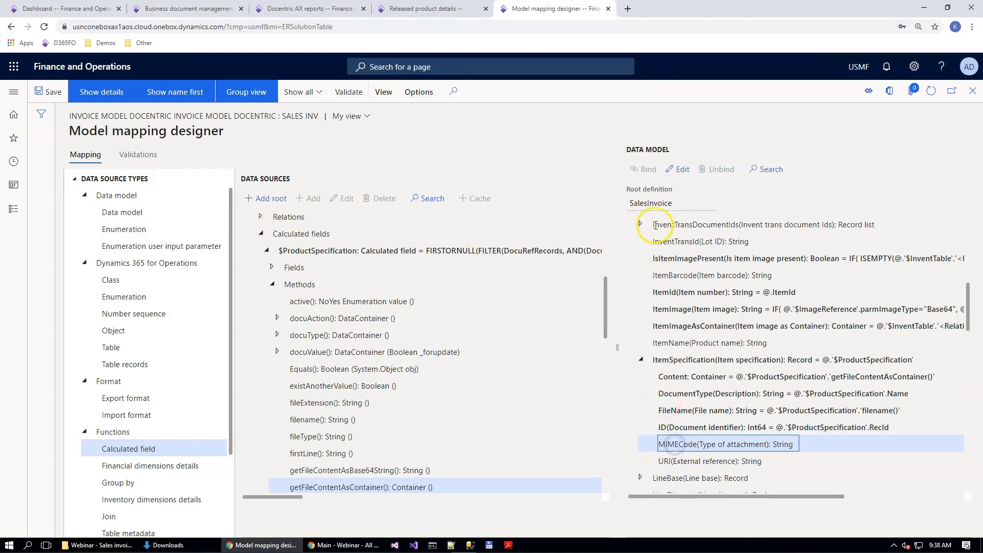
left_click(678, 169)
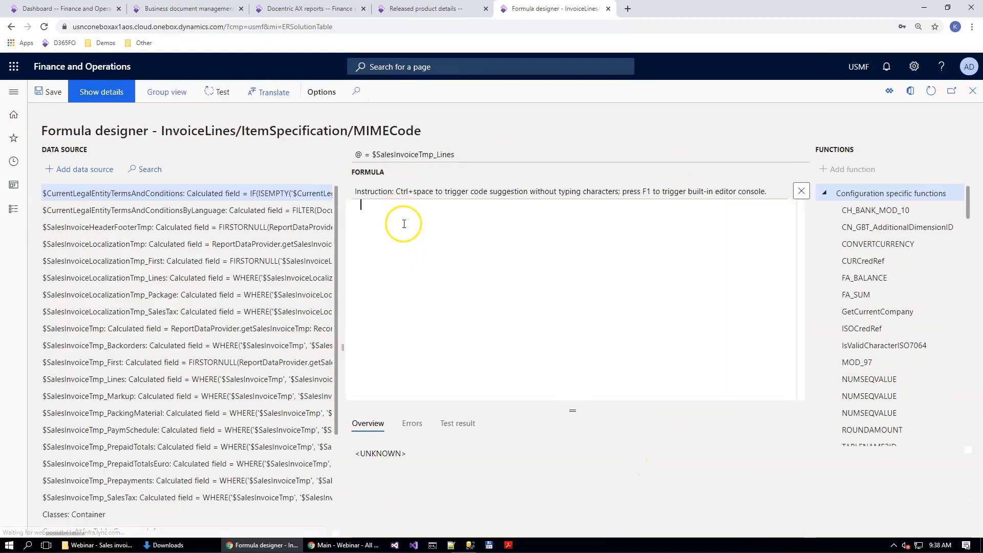
type("@.'$ProductSpecification'.'fileExtension()'")
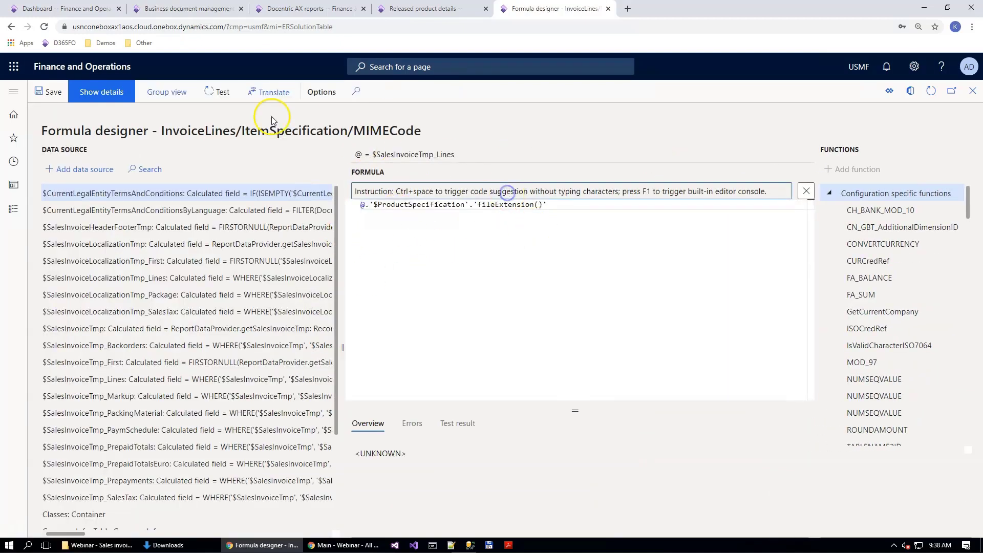
left_click(46, 92)
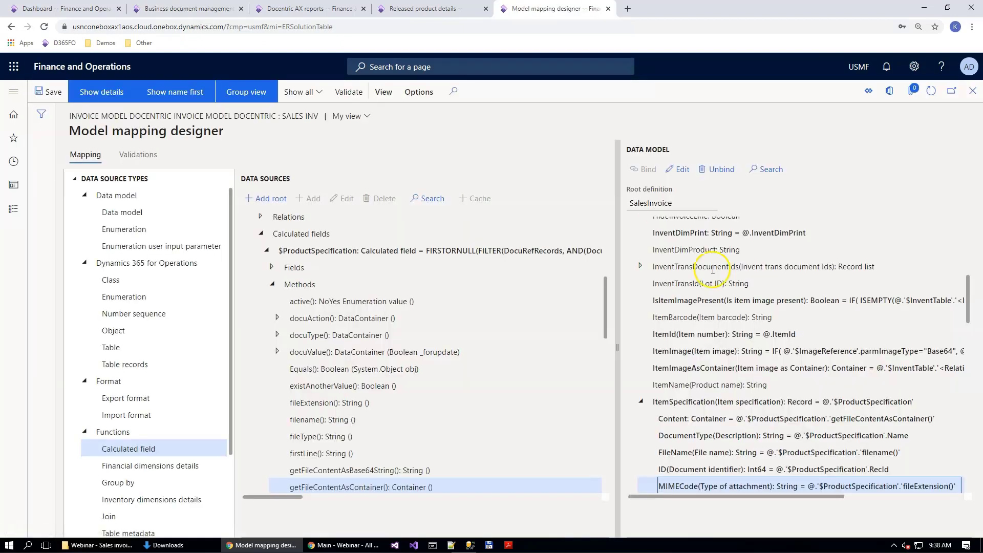
Step: Save the sales invoice model mapping and return to the configurations overview
scroll(679, 285, "down", 4)
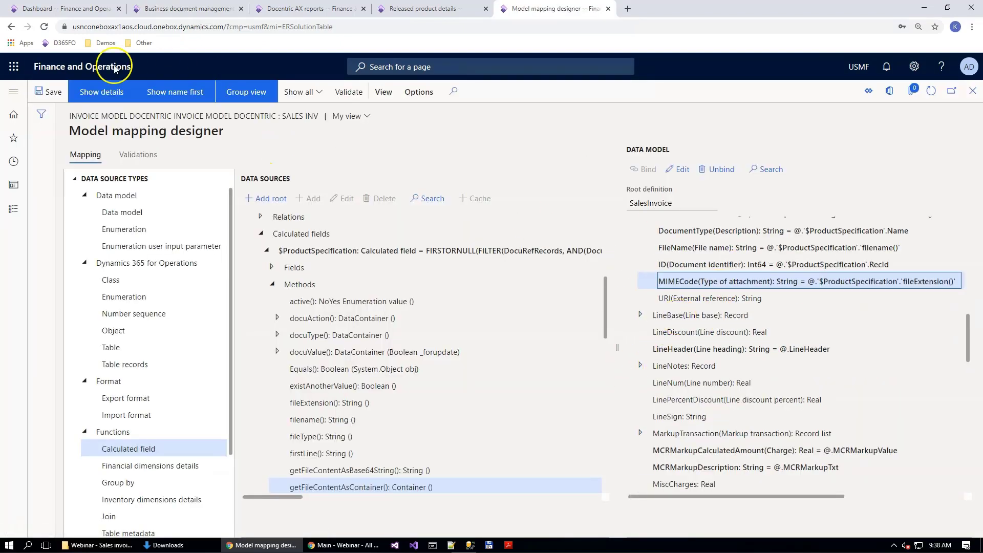
left_click(49, 95)
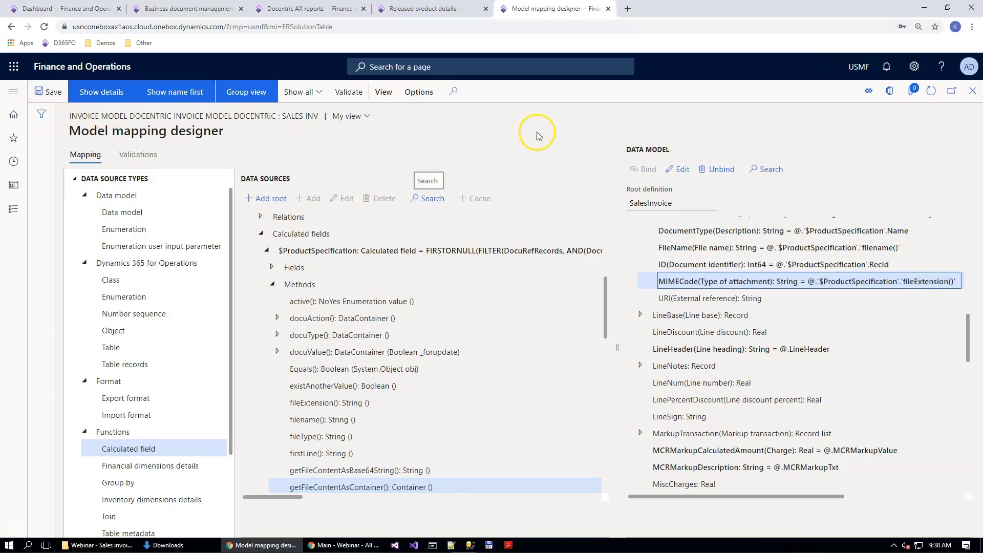
key("Escape")
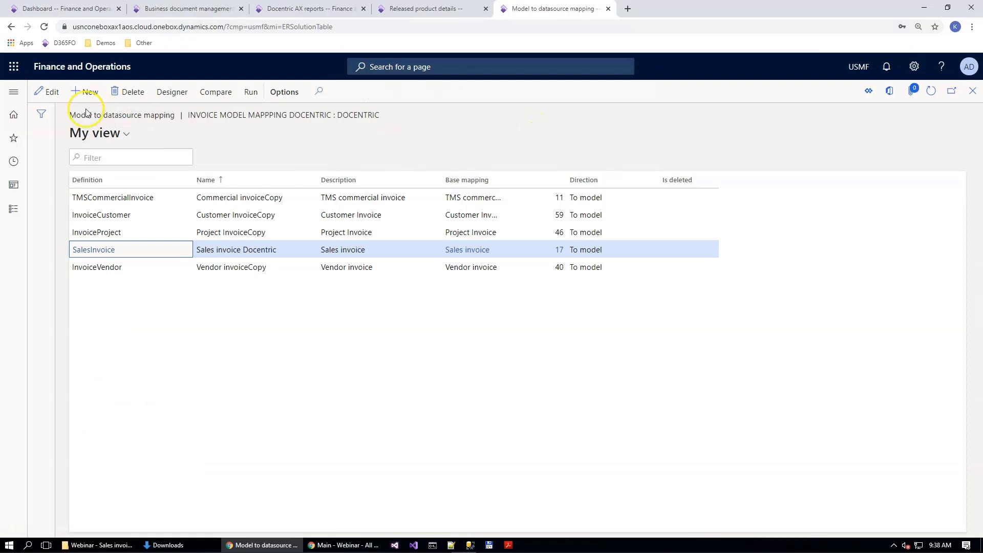
key("Escape")
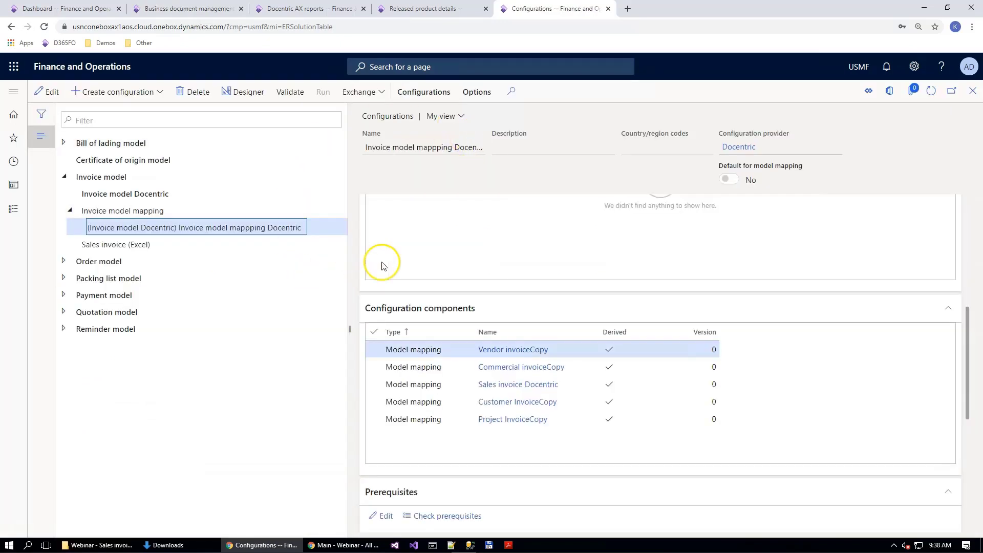
Step: Reopen the Sales invoice Docentric mapping in the designer and check the ItemSpecification bindings under InvoiceLines
left_click(247, 92)
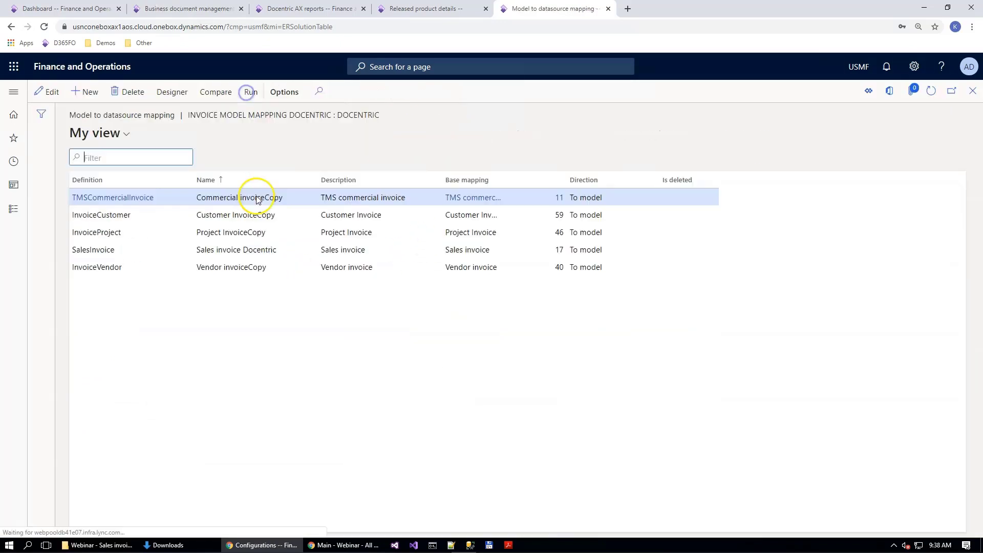
left_click(187, 250)
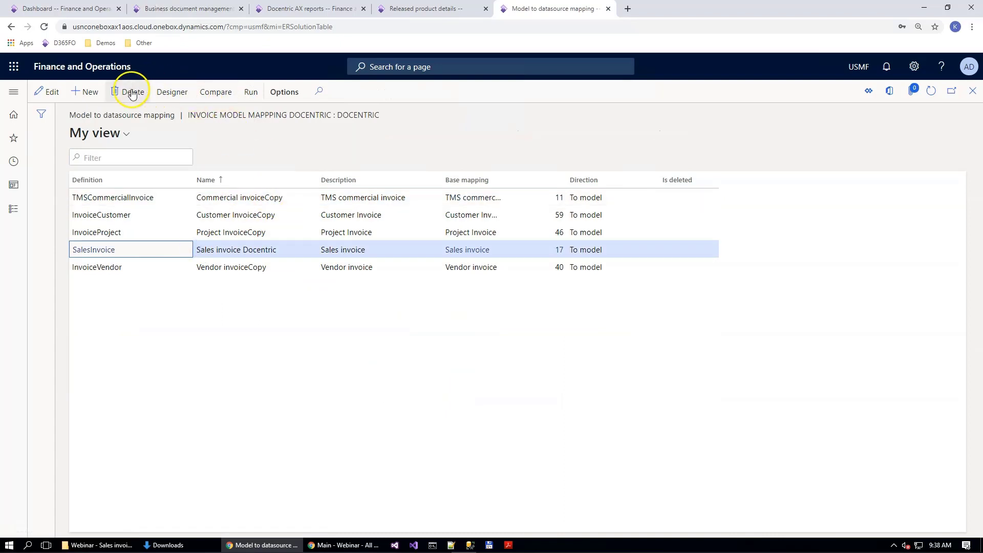
left_click(166, 93)
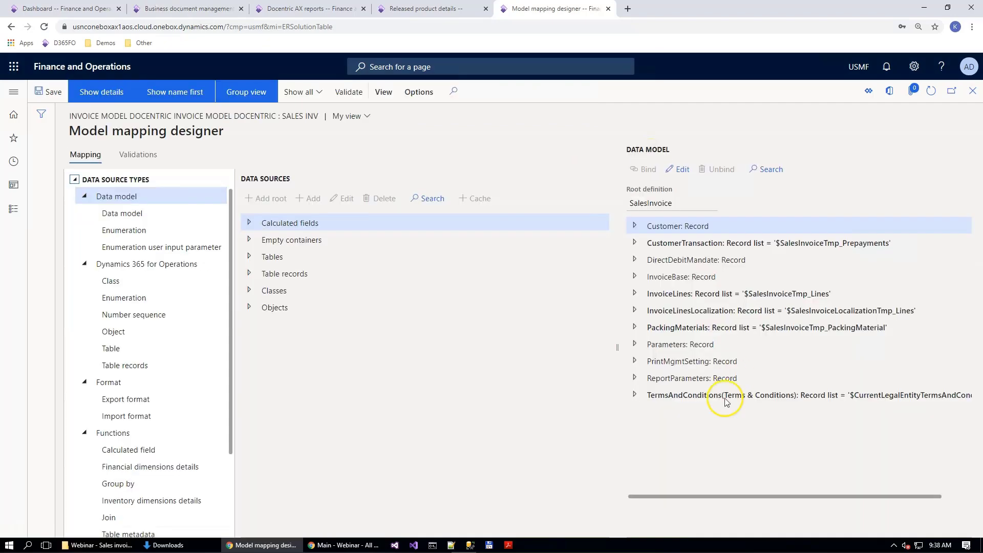
left_click(635, 296)
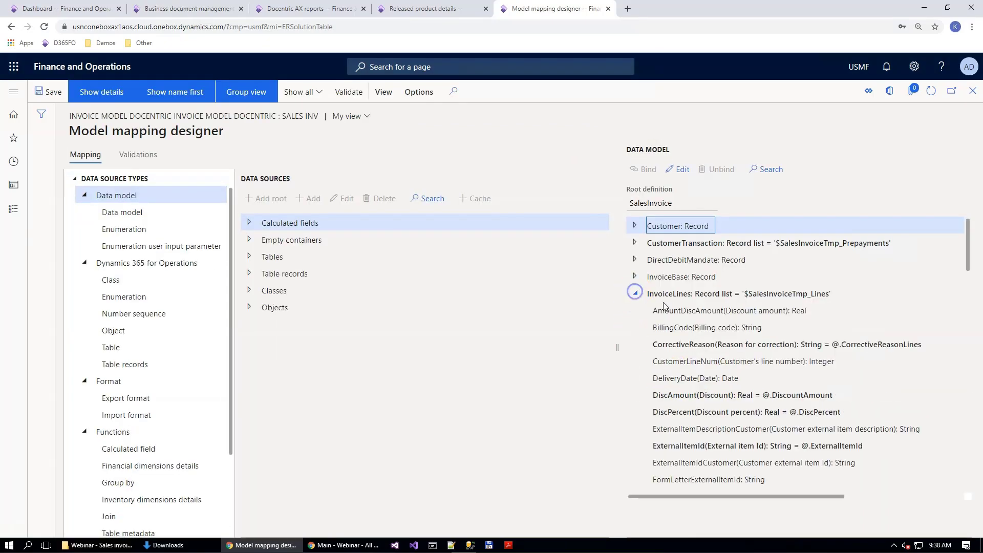
scroll(736, 374, "down", 3)
scroll(736, 374, "down", 2)
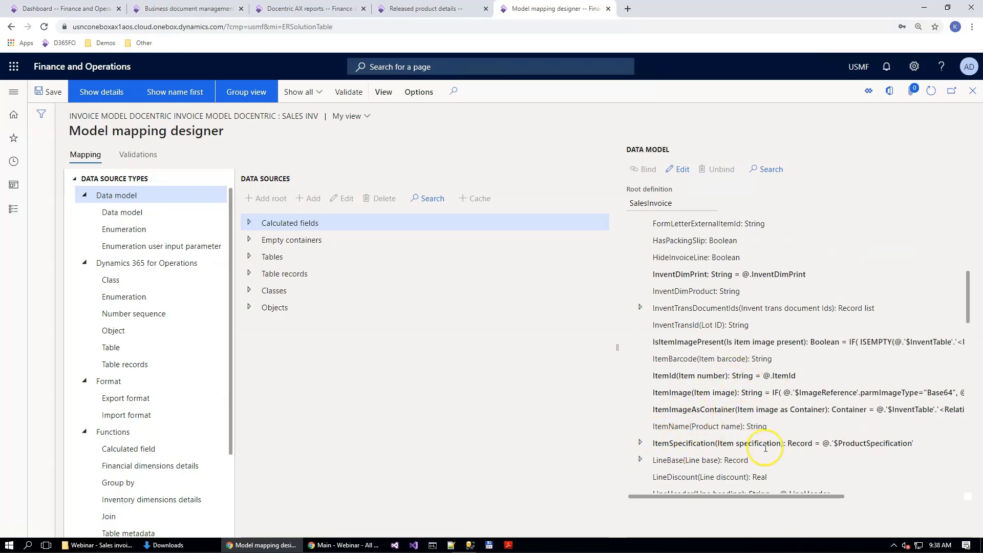
left_click(640, 442)
scroll(676, 436, "down", 2)
scroll(700, 434, "up", 1)
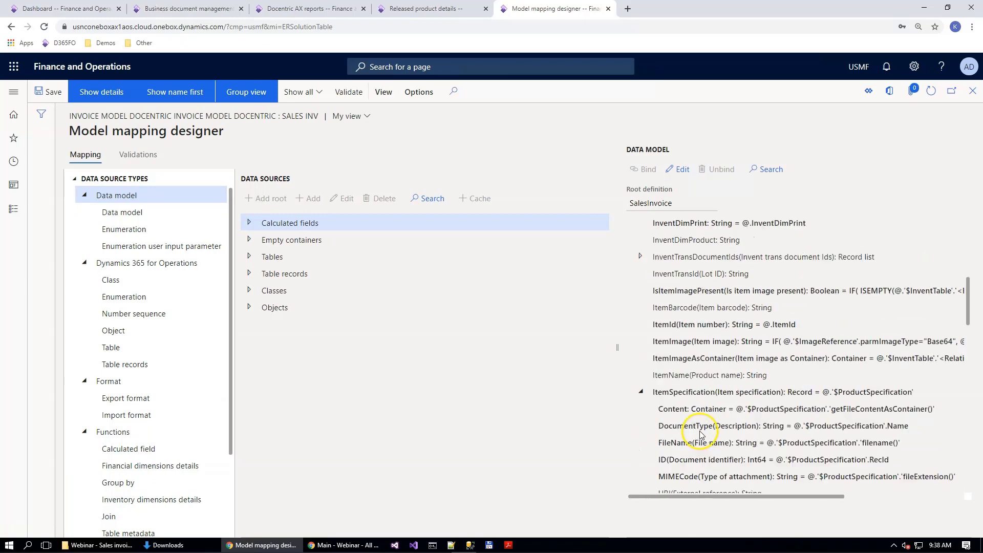
Step: Leave the mapping designer and select the Sales invoice (Excel) format configuration under Invoice model
key("Escape")
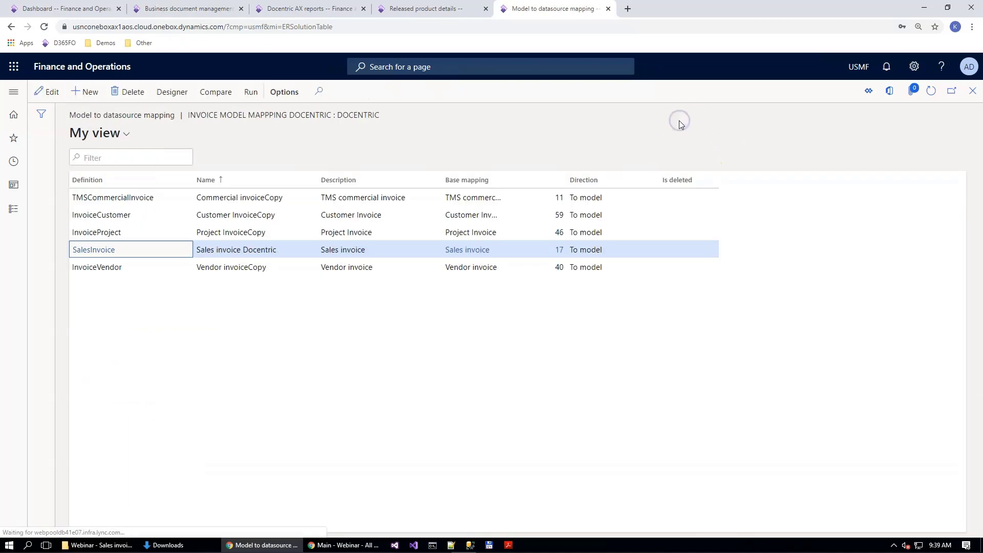
left_click(422, 140)
key("Escape")
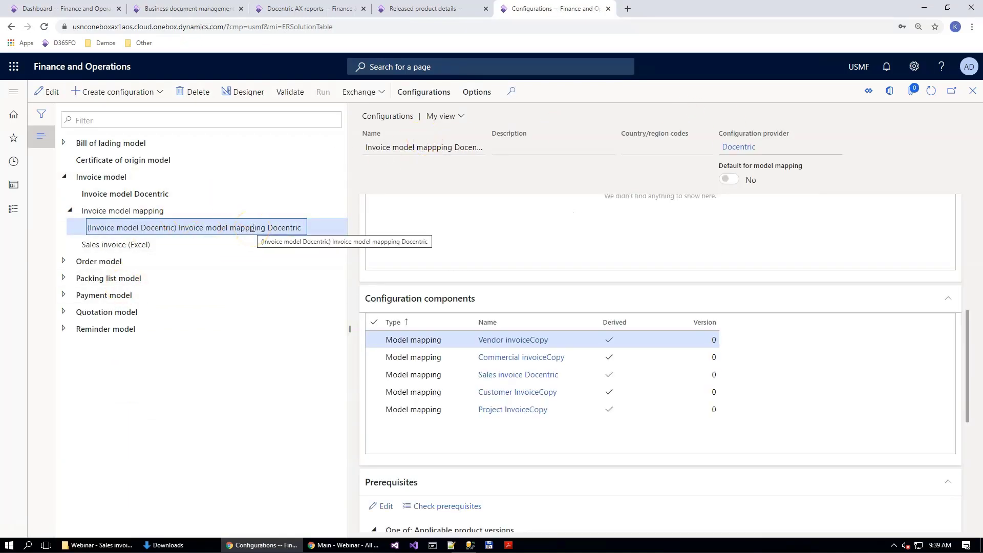
left_click(118, 247)
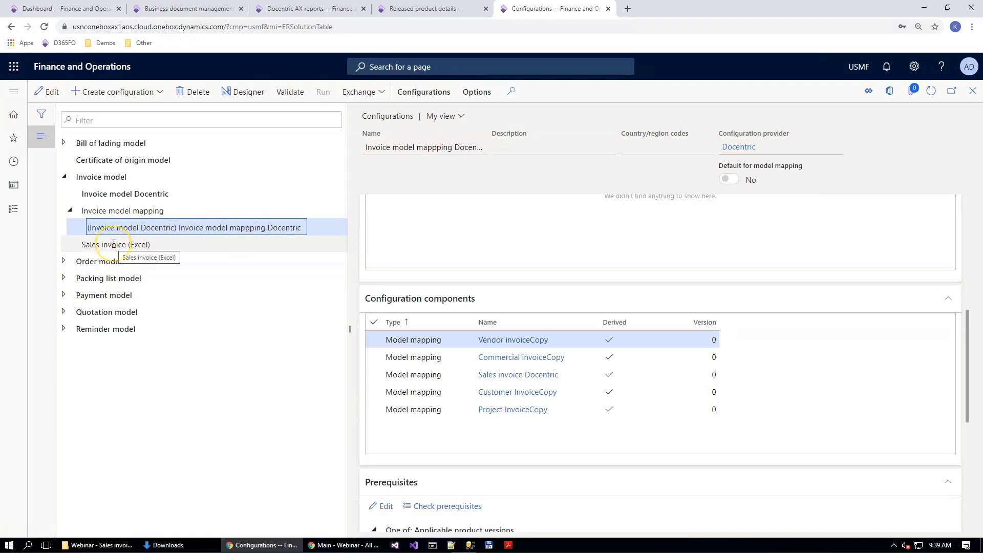
left_click(82, 247)
left_click(148, 246)
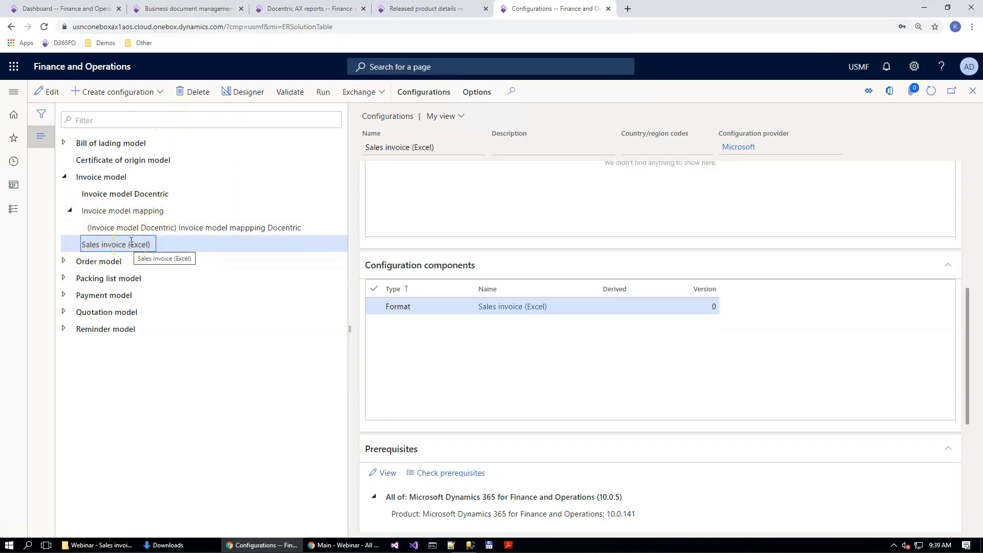
Step: Start a new document in Business document management, filter the templates by "sales" and select Sales invoice (Excel)
left_click(205, 10)
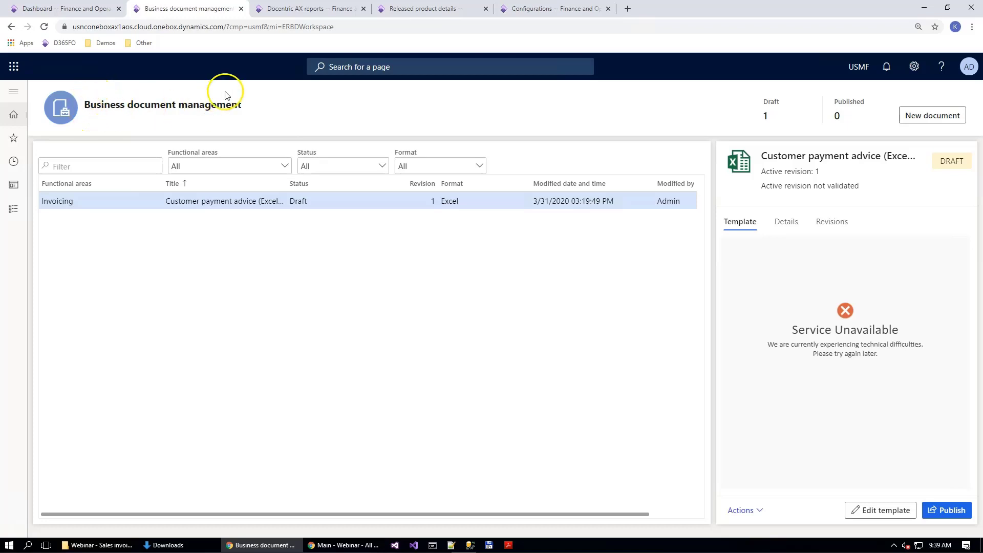
left_click(930, 117)
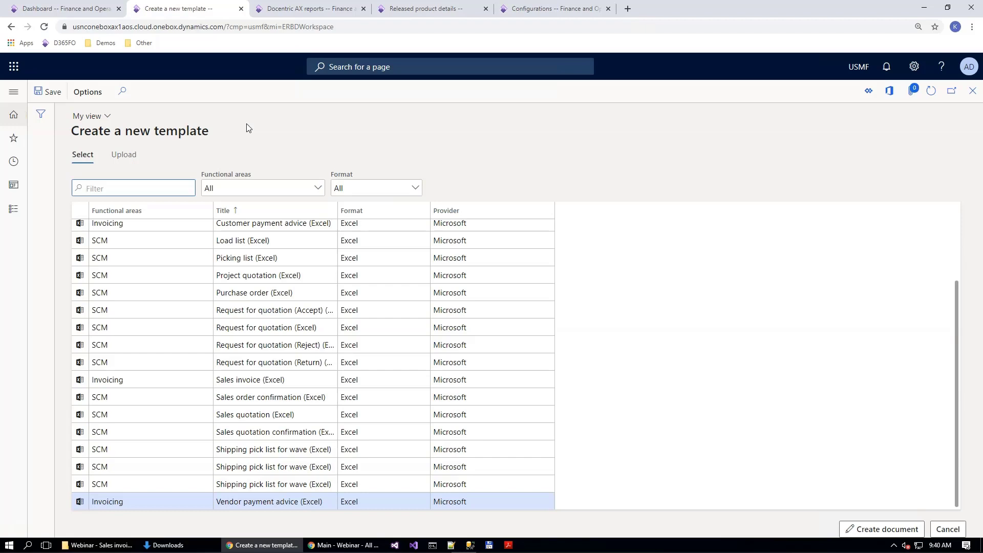
type("sales")
key("Return")
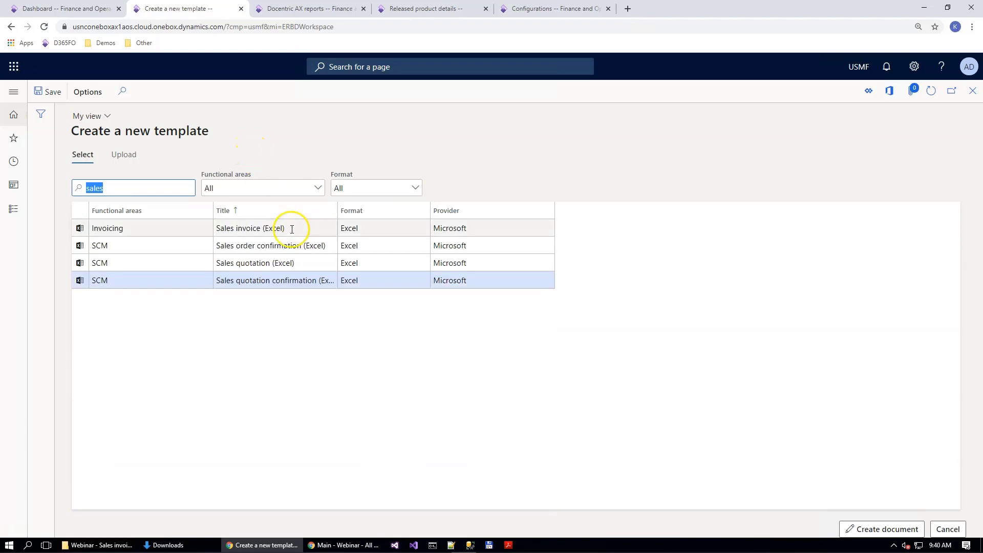
left_click(292, 229)
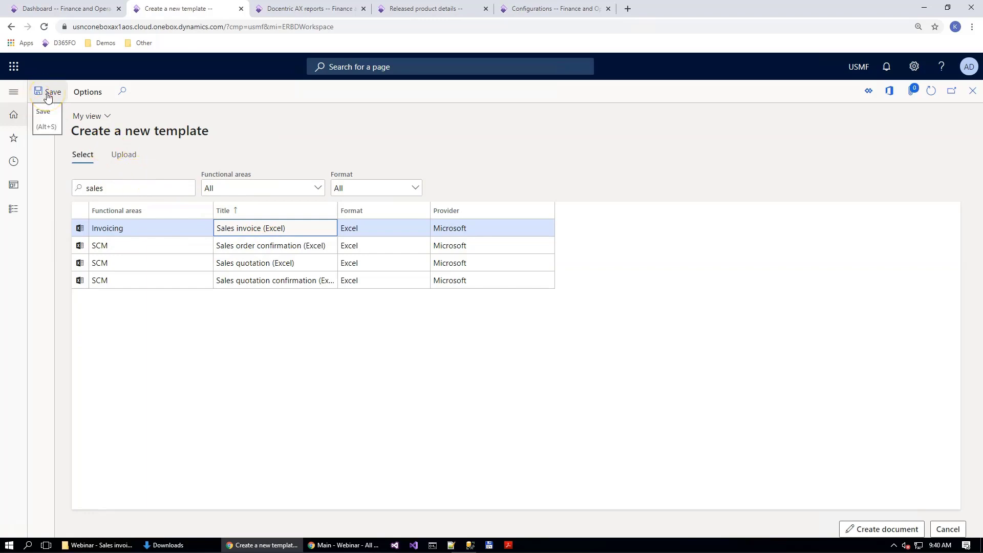
Step: Create the document from the selected template, extending its title after "Sales invoice (Excel) with"
left_click(889, 529)
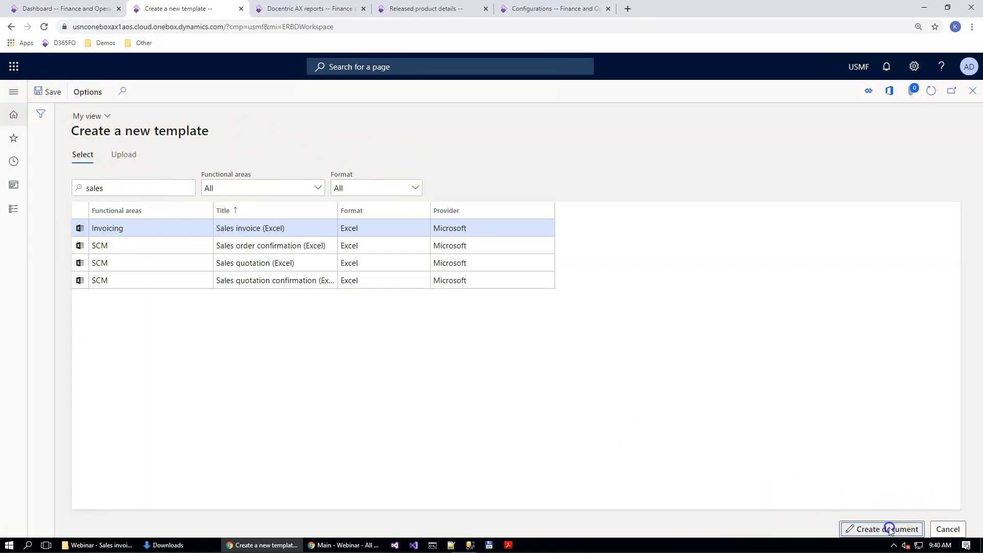
double_click(719, 184)
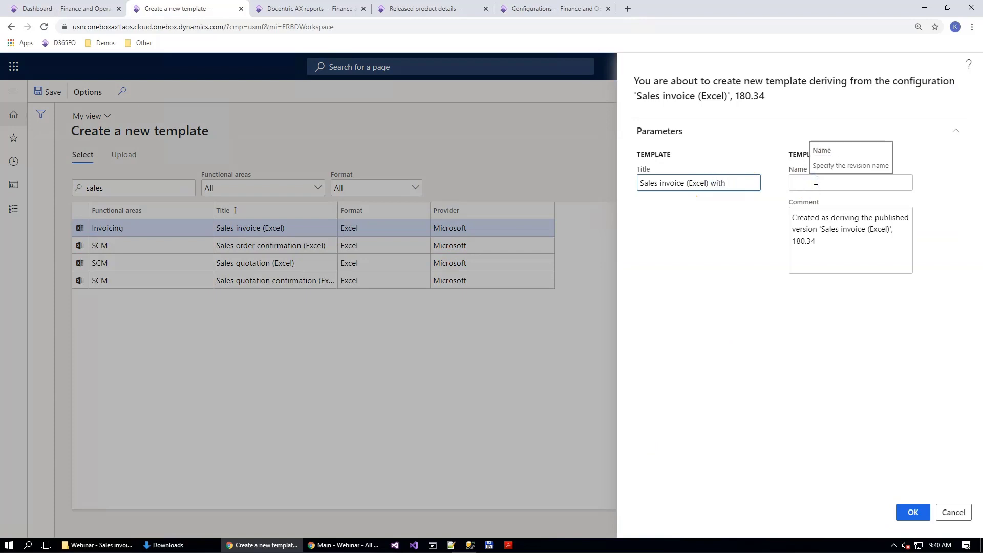
left_click(912, 512)
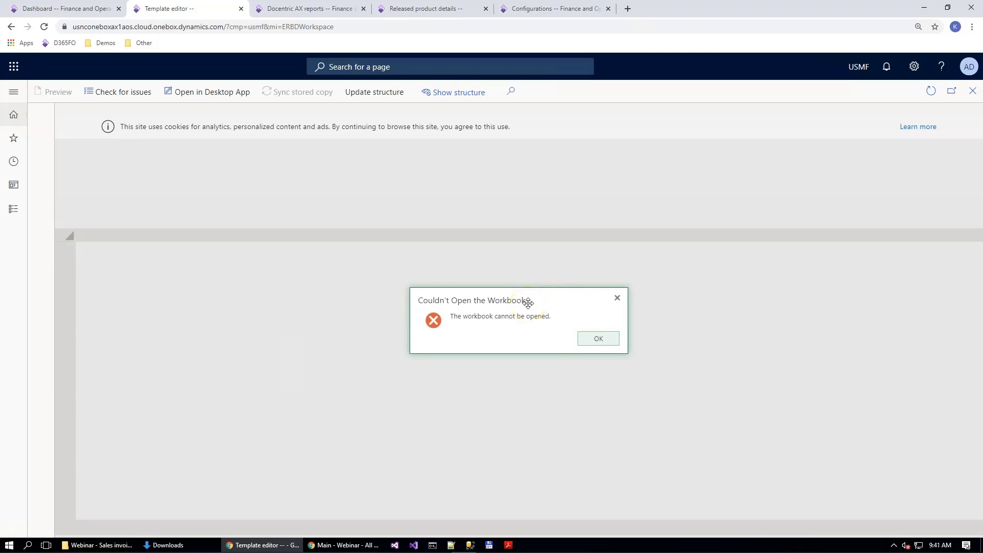
Step: Dismiss the workbook error and open the new sales invoice template in the Excel desktop app
left_click(609, 343)
left_click(598, 340)
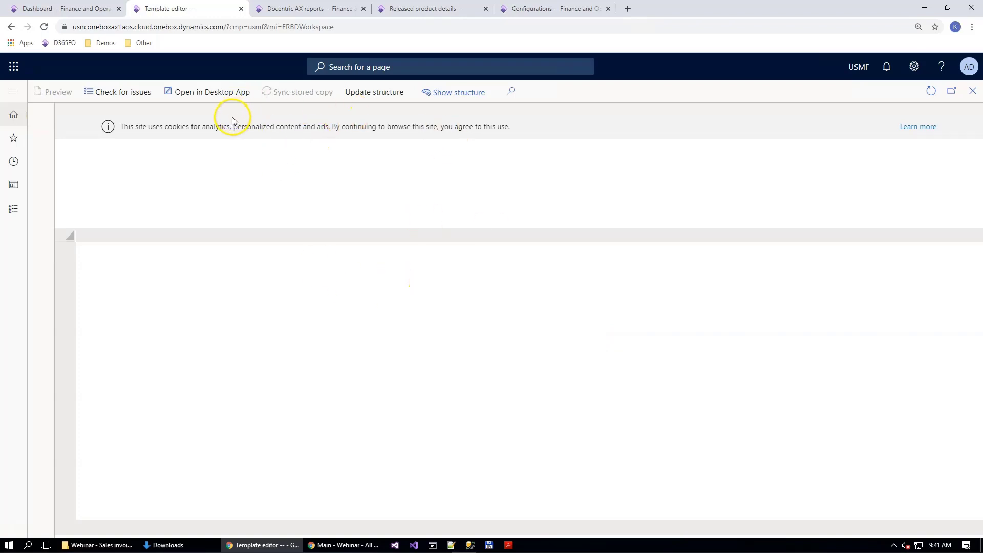
left_click(175, 95)
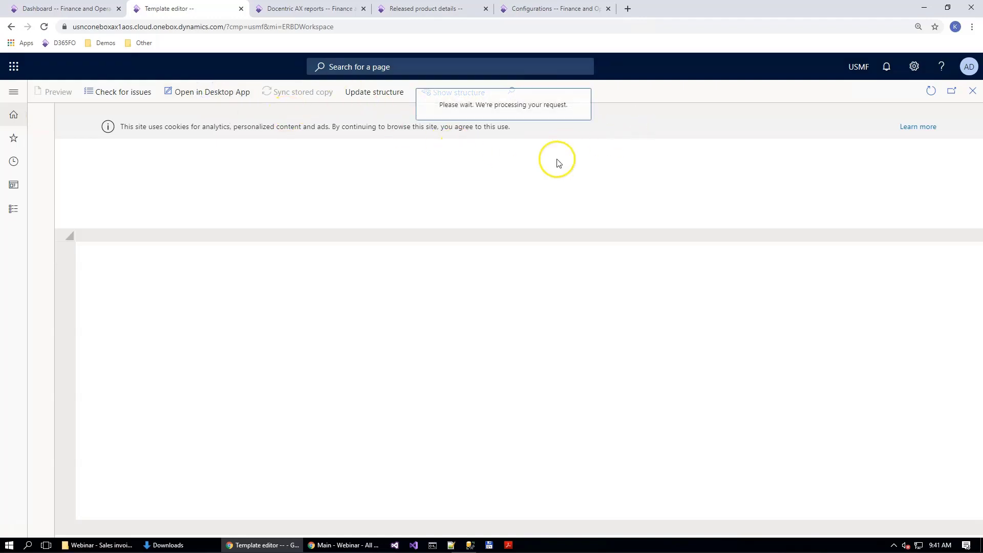
left_click(504, 103)
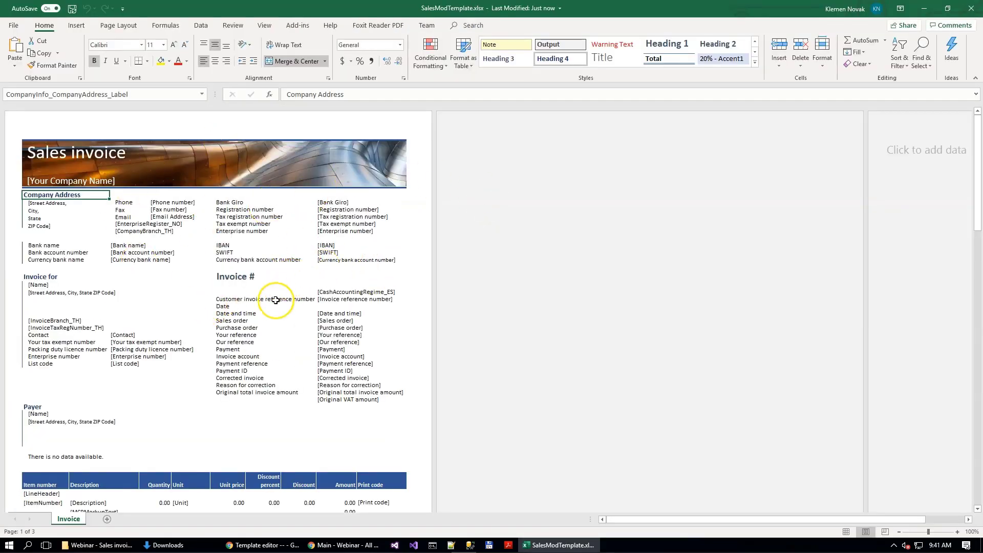
Step: Look through the invoice template layout and select the named range InvoiceLines_Values
scroll(287, 279, "down", 5)
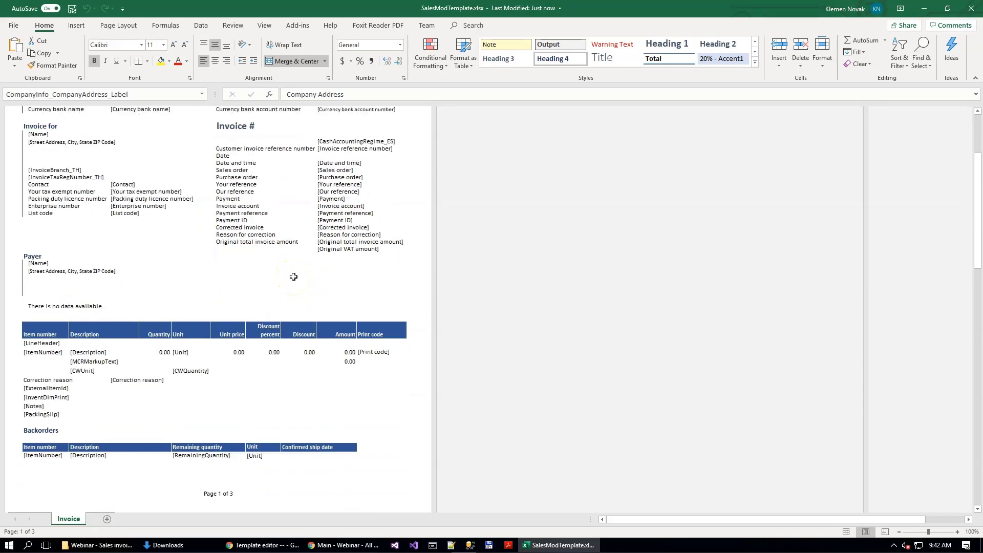
scroll(293, 277, "up", 1)
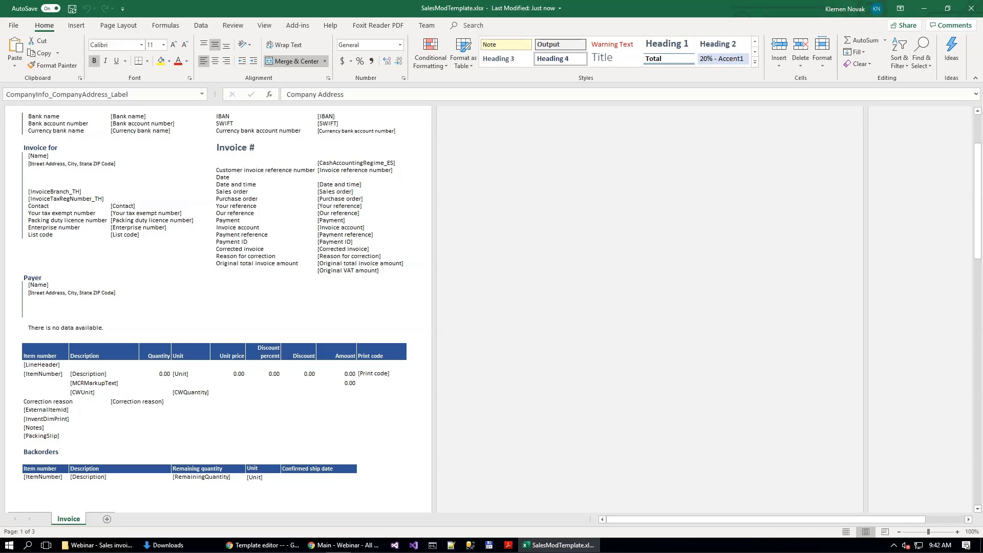
left_click(202, 95)
scroll(175, 96, "down", 5)
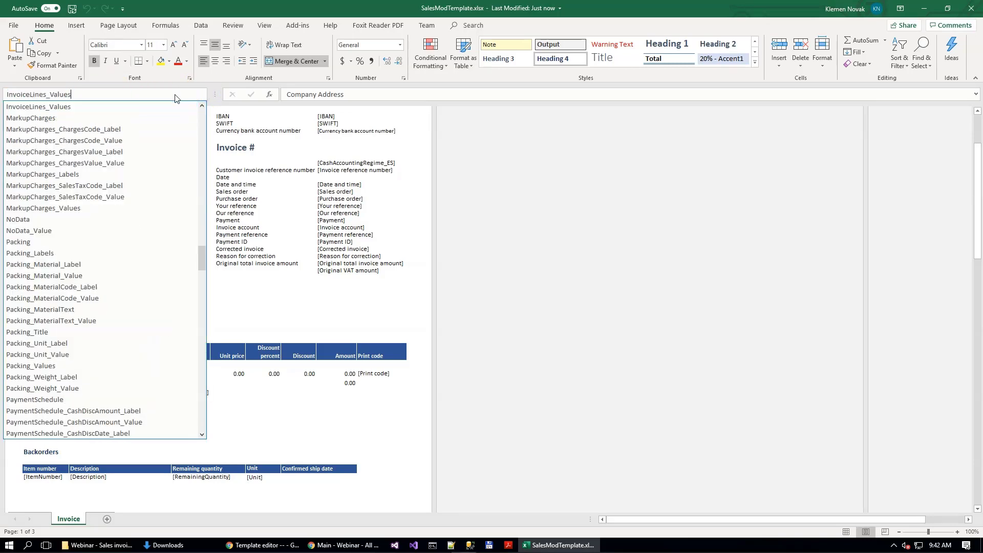
left_click(54, 106)
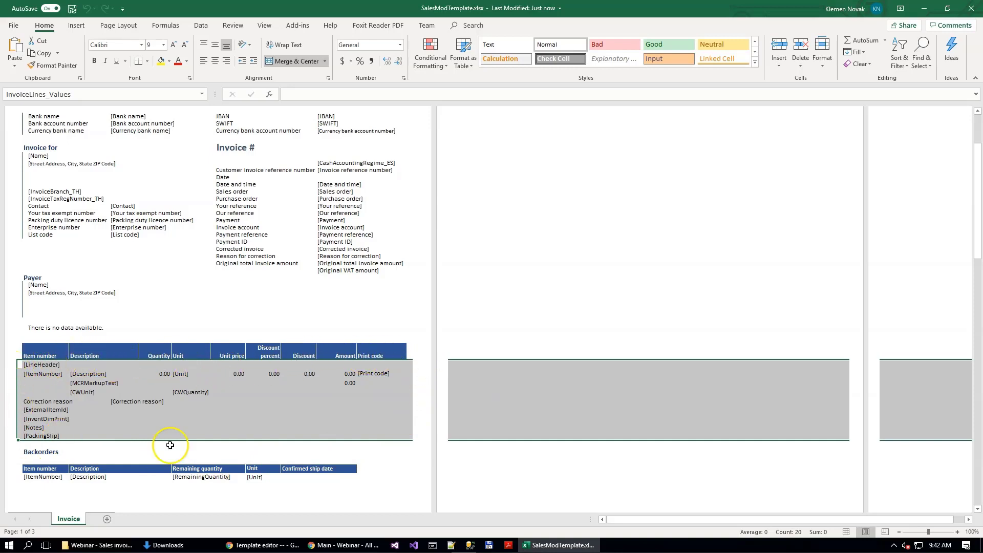
Step: Select the [ItemNumber] cell in the invoice lines to check its name, and enlarge the invoice lines section
left_click(30, 375)
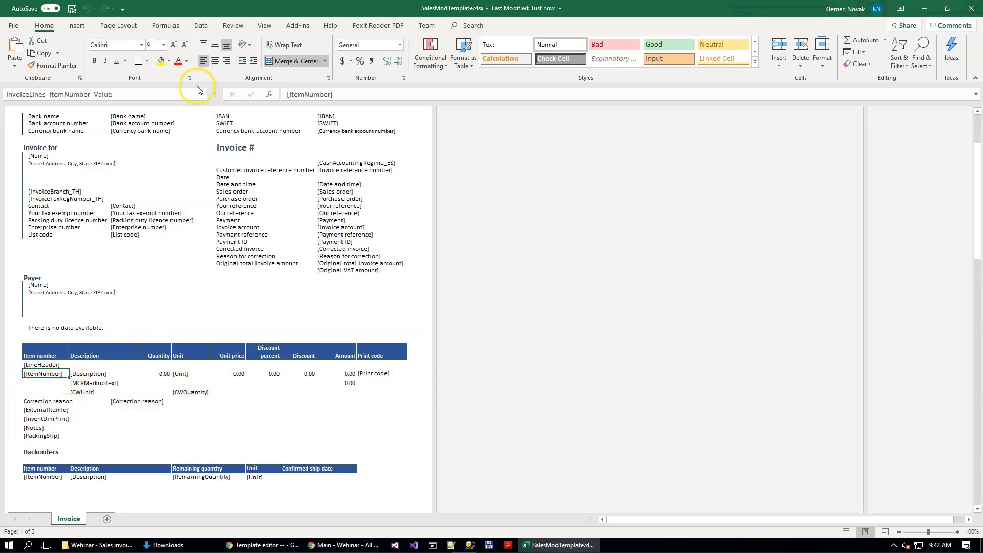
scroll(72, 377, "up", 3)
scroll(70, 380, "up", 3)
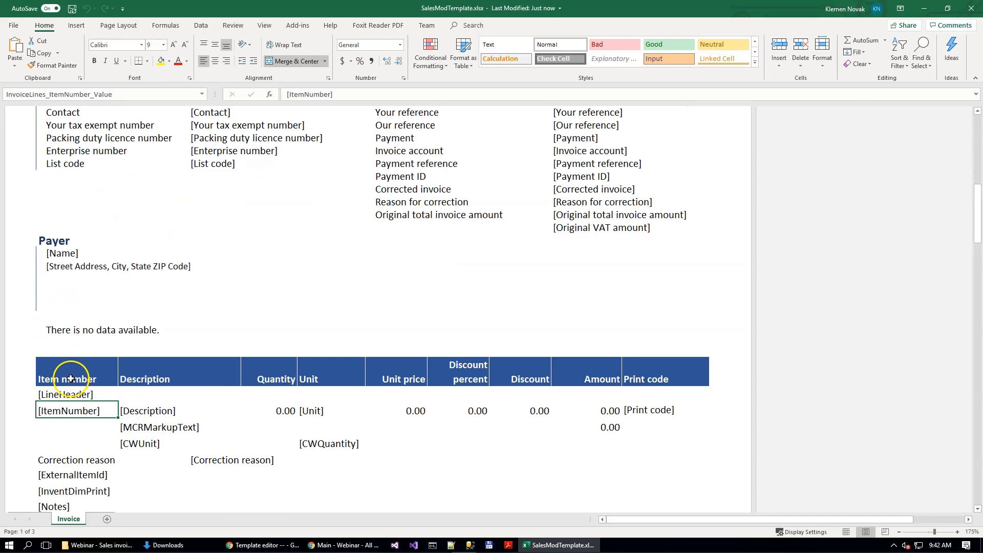
left_click(616, 520)
scroll(77, 351, "down", 2)
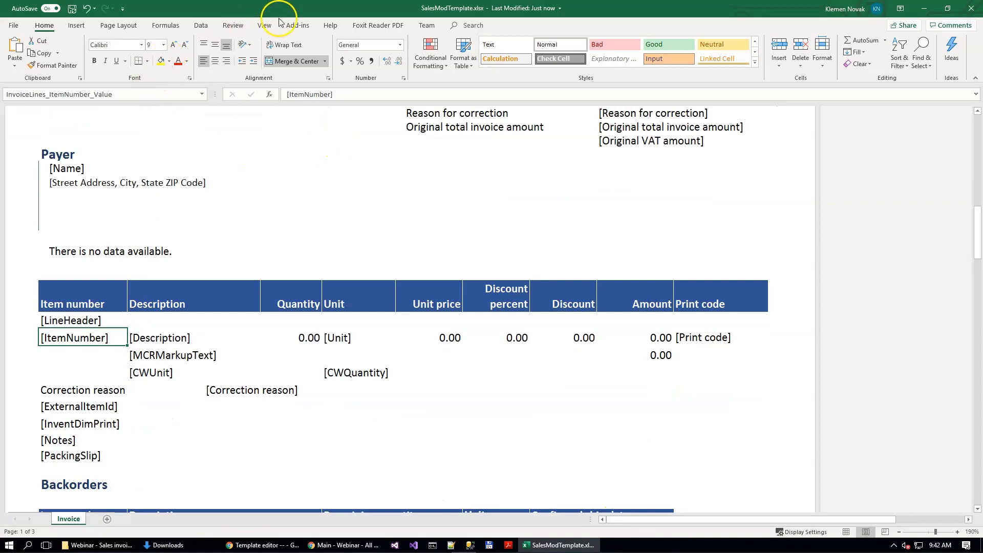
Step: Show the row and column headings, gridlines and ruler in the invoice template
left_click(264, 25)
left_click(157, 61)
left_click(128, 60)
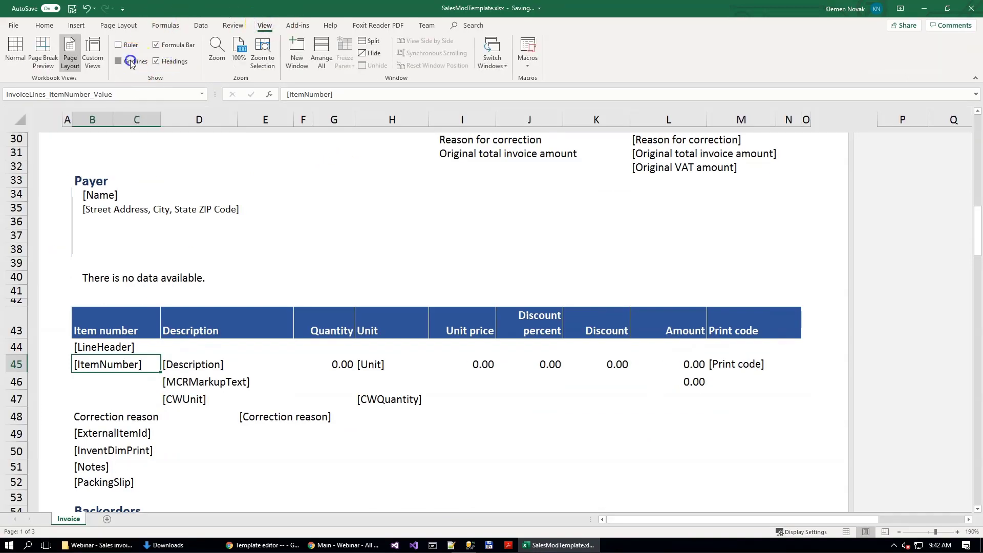
left_click(127, 46)
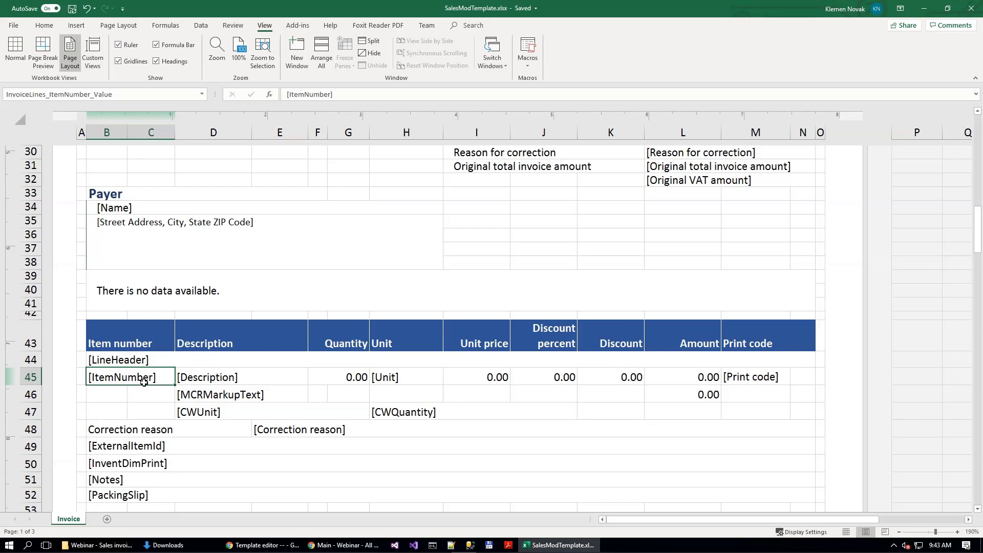
Step: Insert an empty row 46 between the [ItemNumber] row and the [MCRMarkupText] row
left_click(29, 394)
right_click(30, 394)
left_click(68, 311)
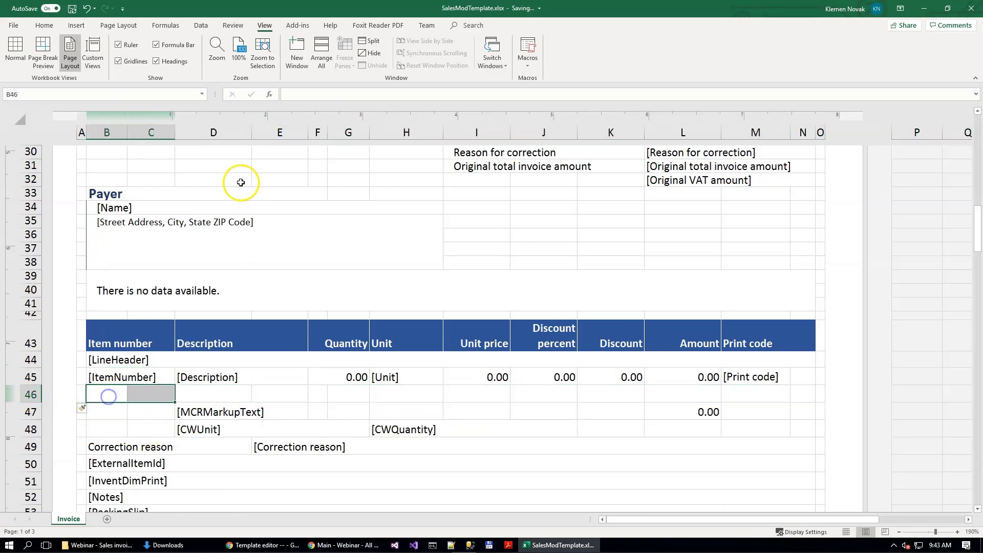
Step: Merge and center cells B46:C46 below [ItemNumber] and make row 46 taller to make room for an image
left_click(44, 25)
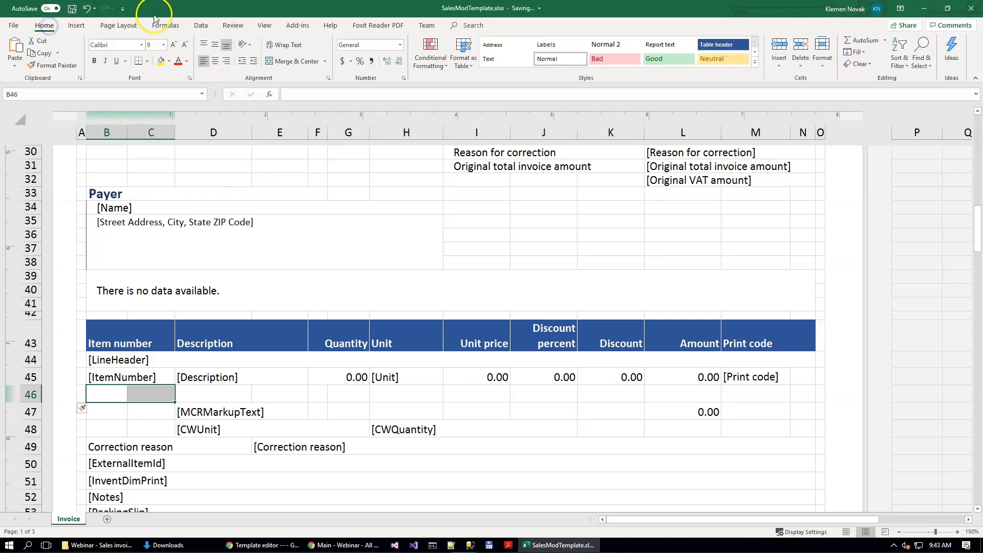
left_click(288, 60)
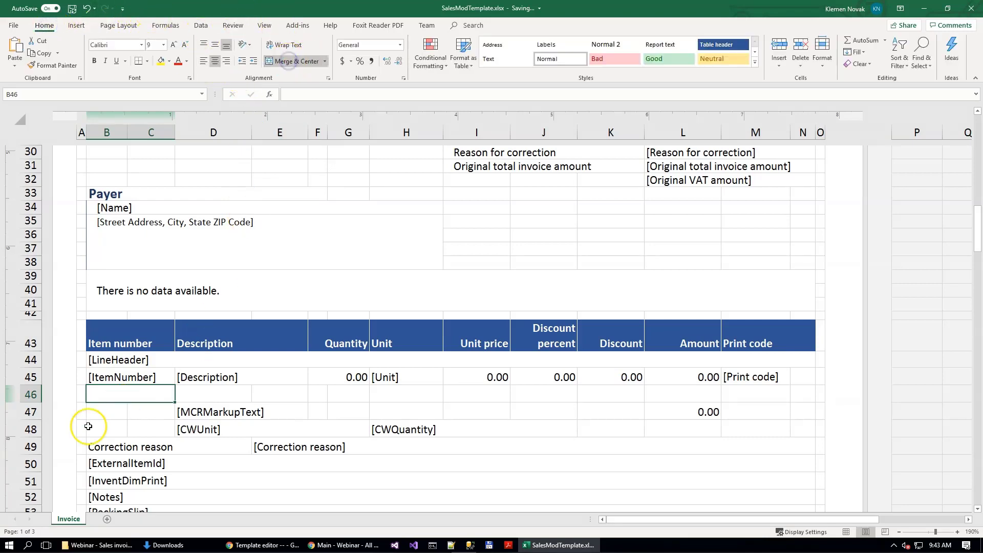
left_click_drag(30, 403, 30, 456)
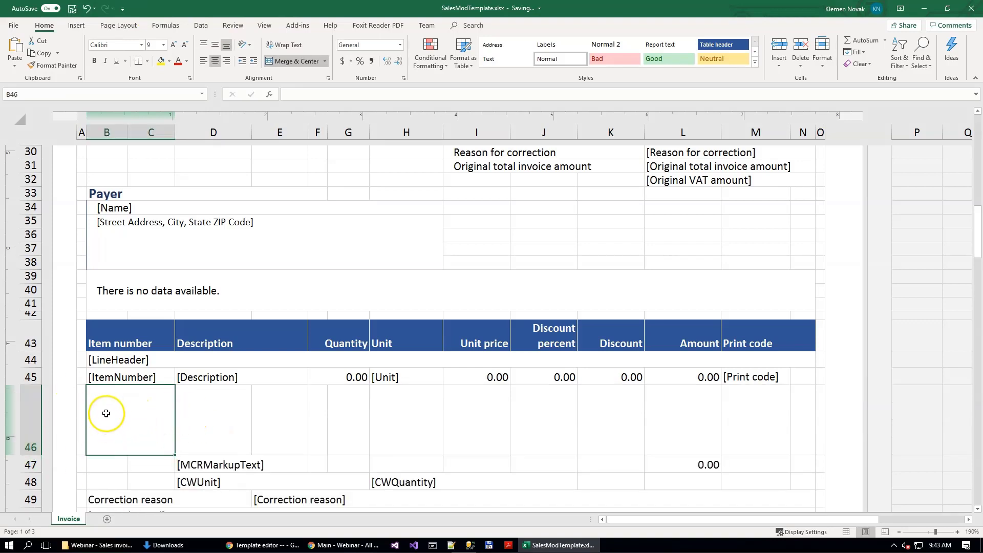
Step: Name the whole of row 46 InvoiceLines_ProductImage
left_click(38, 413)
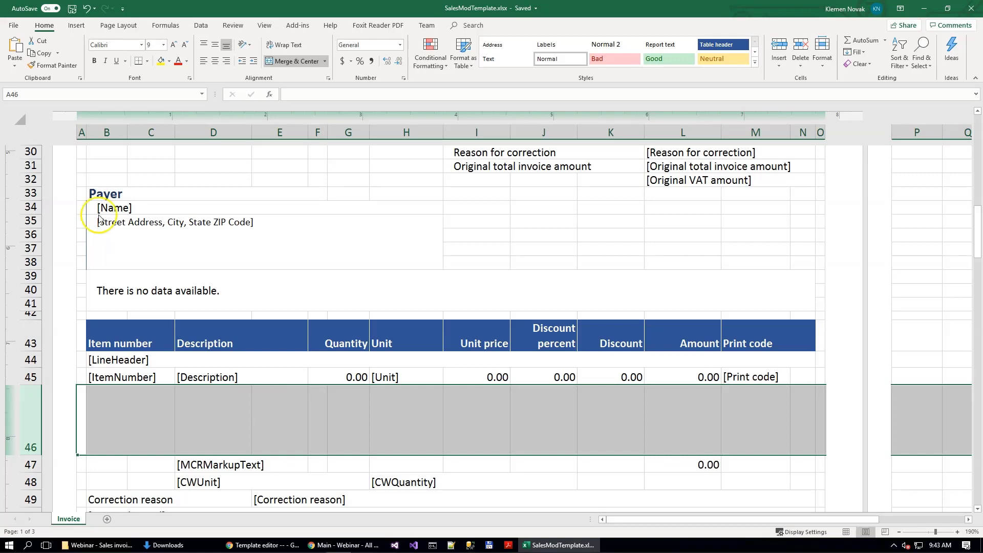
left_click(72, 96)
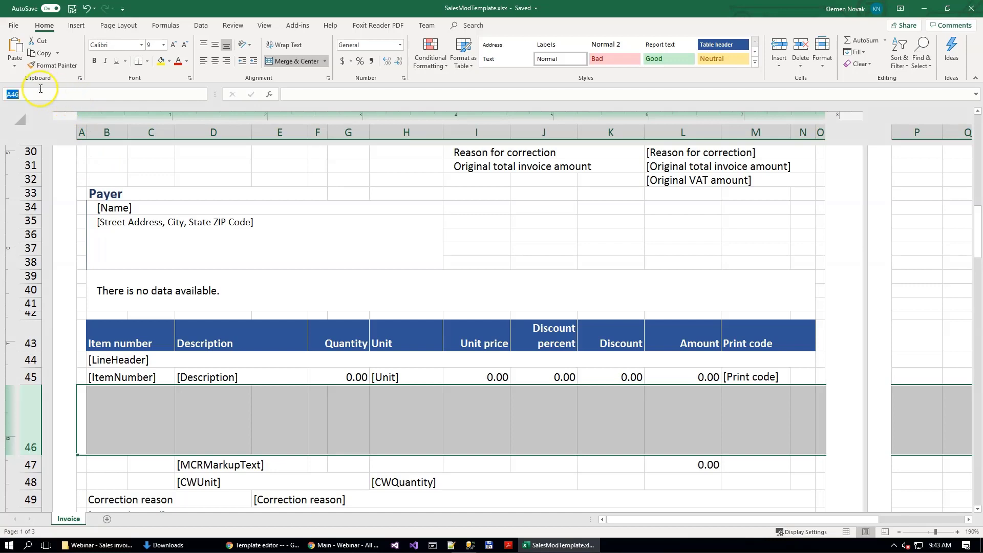
type("InvoiceLines_ProductImage")
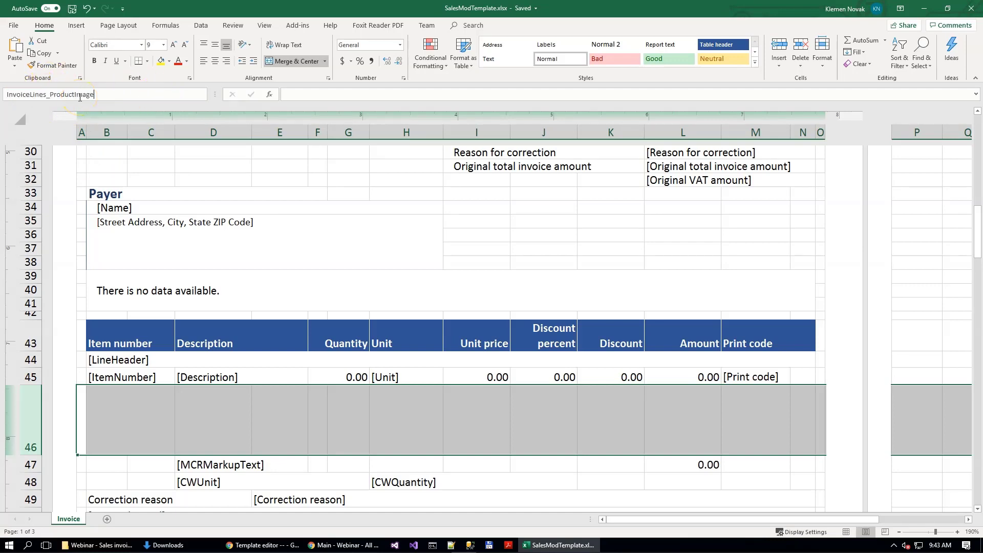
key("Return")
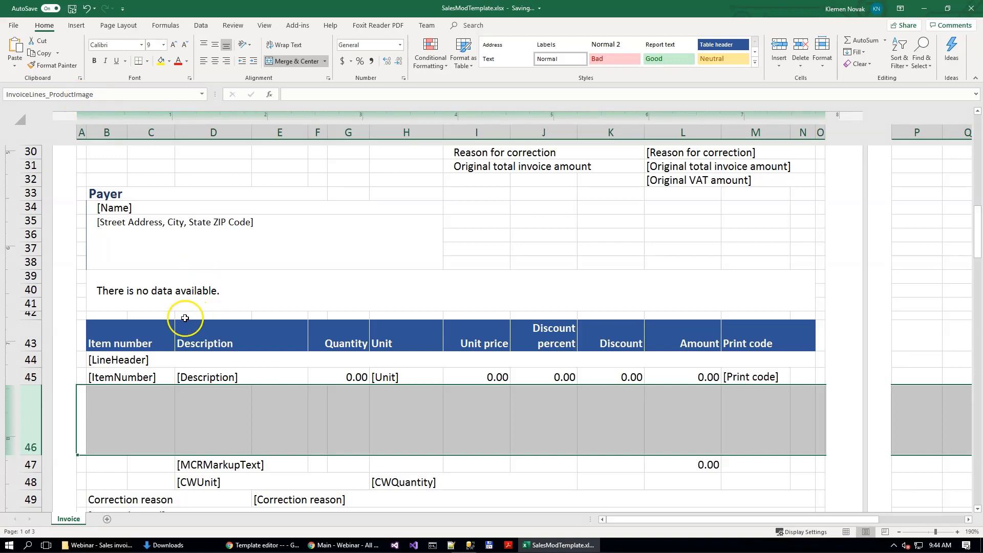
Step: Insert the Surface Pro 128 GB picture at cell B46 from the Thumbnails folder within the webinar's Product Images folder
left_click(134, 424)
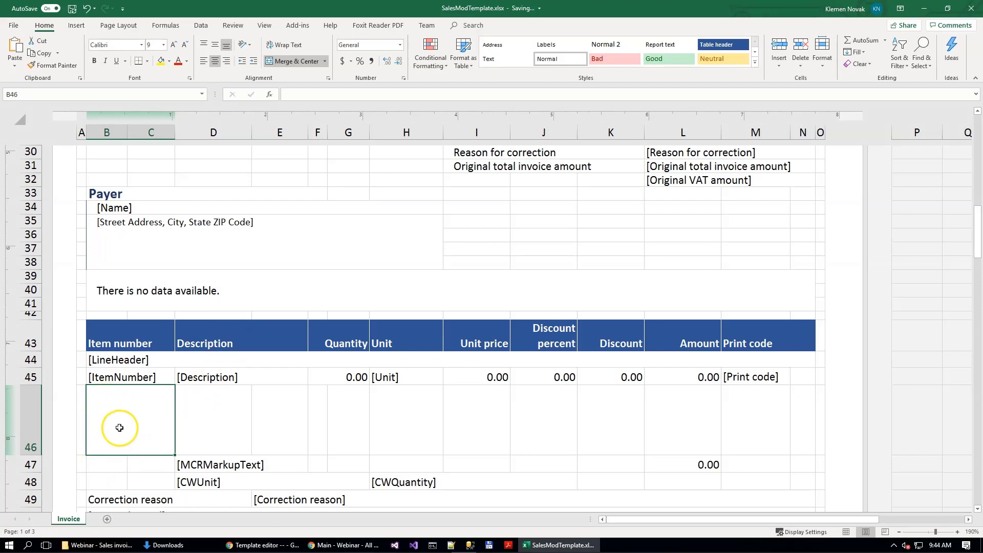
left_click(77, 25)
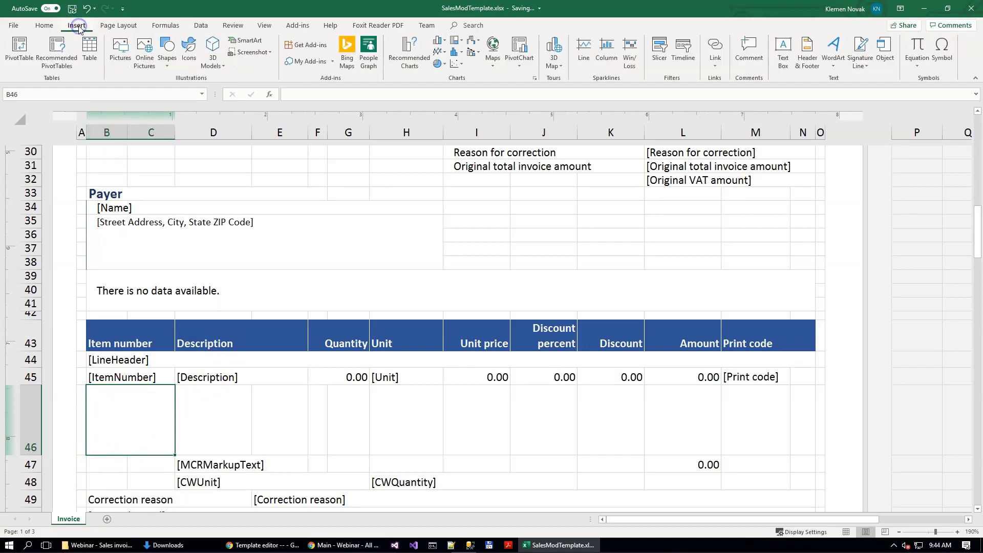
left_click(121, 49)
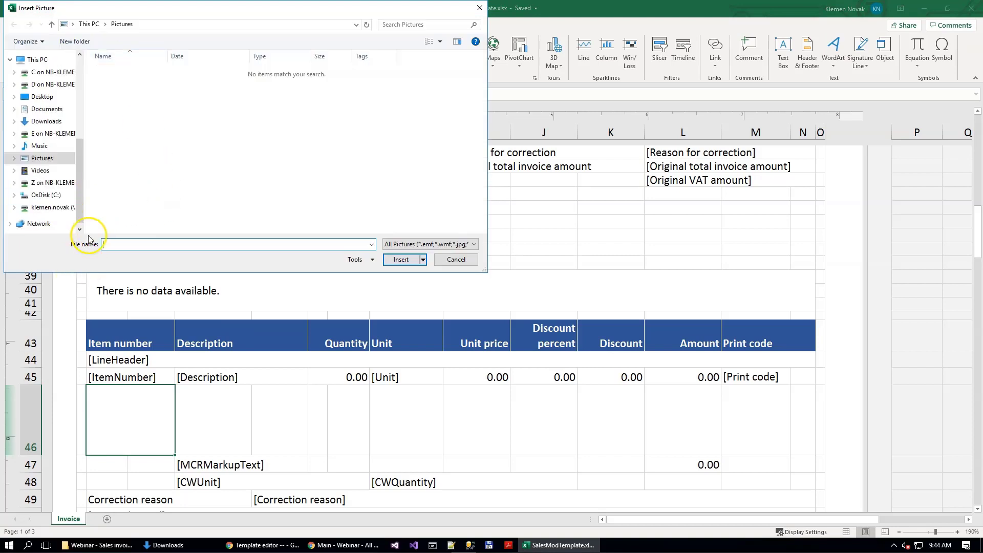
left_click(53, 208)
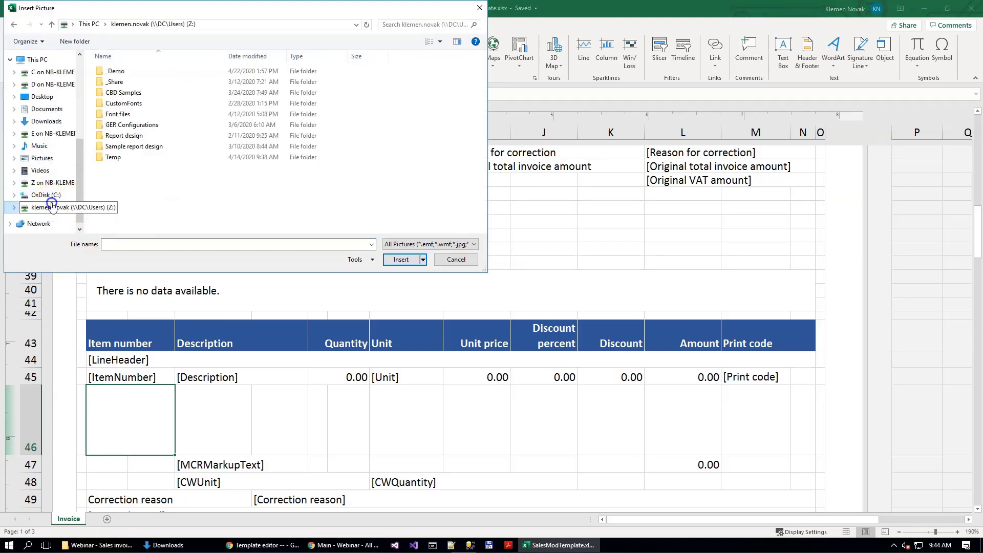
double_click(135, 72)
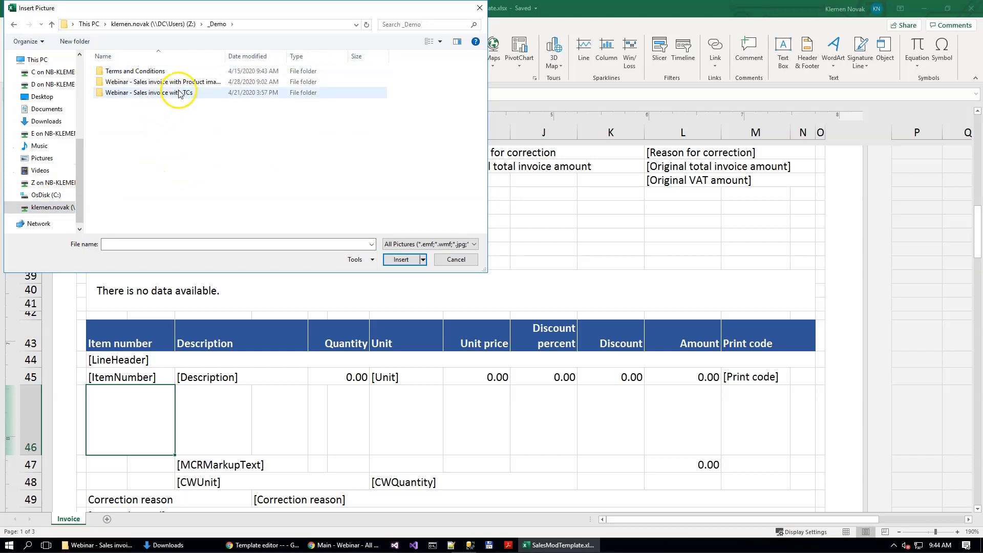
double_click(169, 93)
double_click(128, 93)
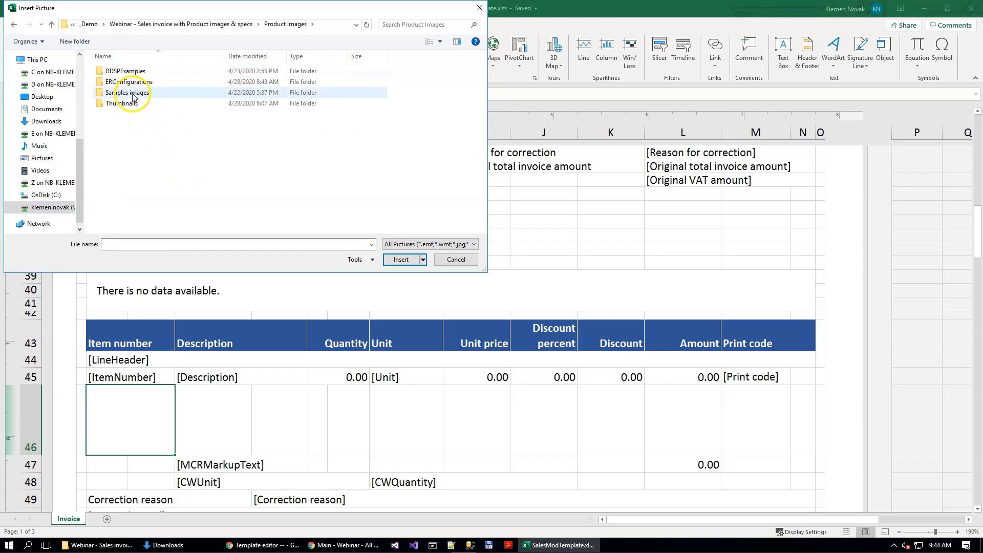
double_click(108, 104)
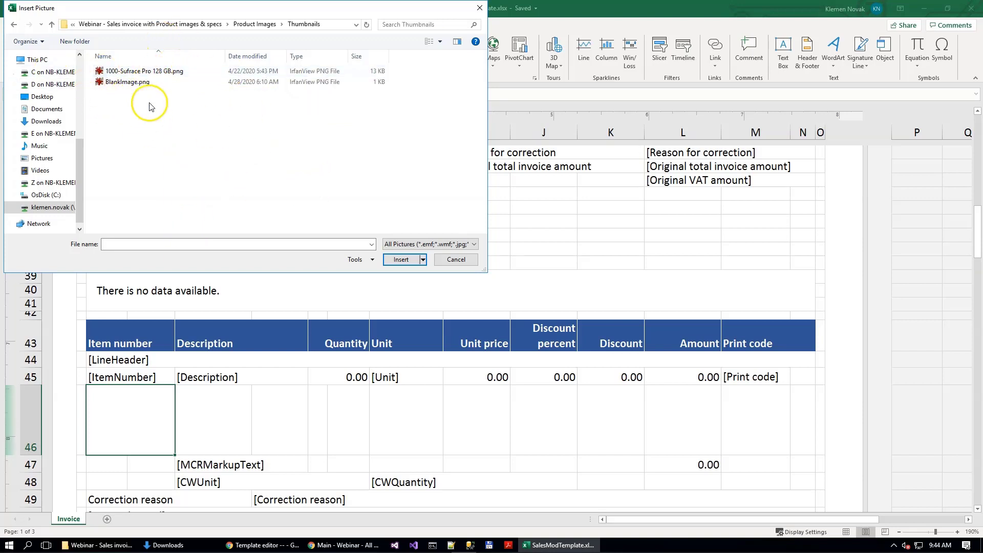
left_click(123, 71)
left_click(402, 260)
Step: Shrink the picture to about 0.58" high by 0.87" wide and align it to the upper-left corner of merged cell B46
scroll(211, 411, "down", 2)
left_click_drag(319, 458, 168, 355)
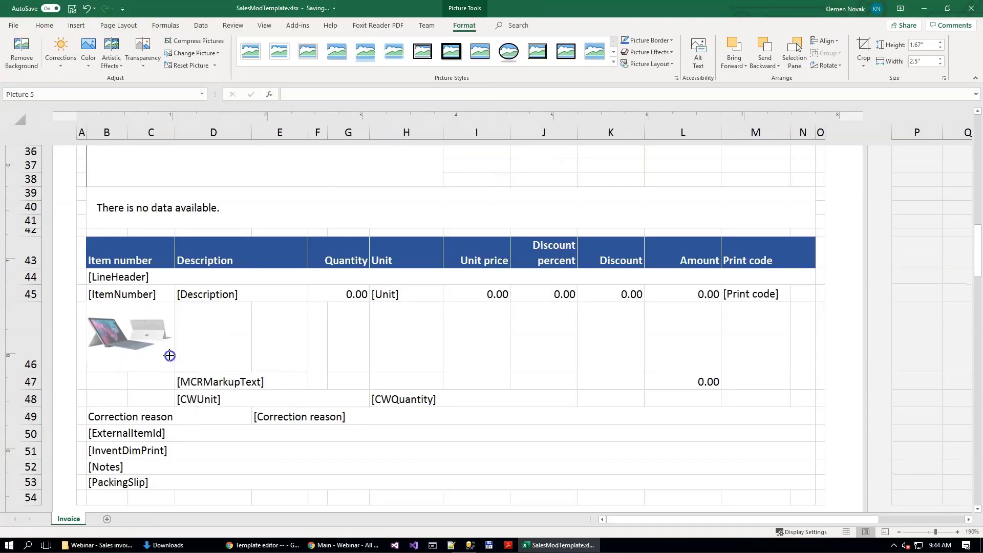
key("alt")
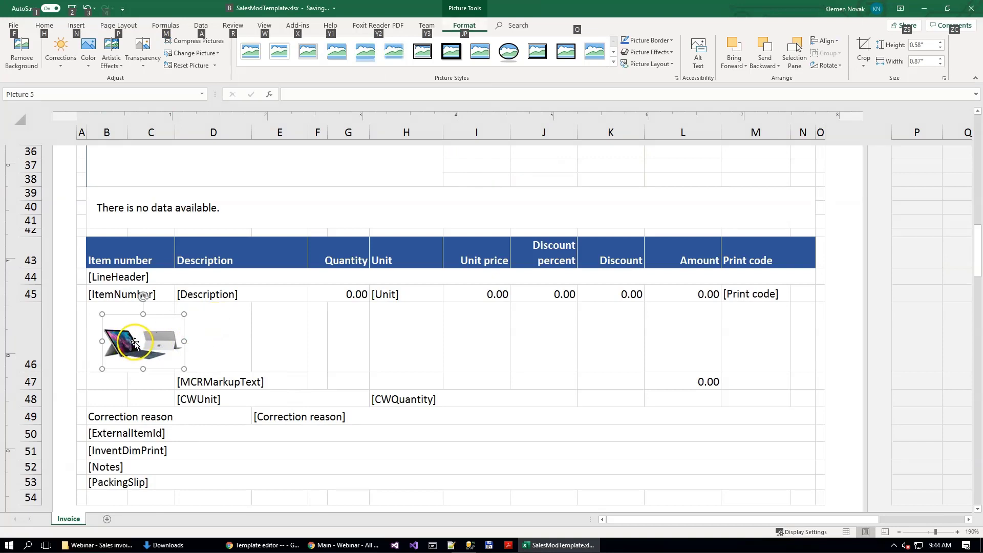
left_click(134, 342)
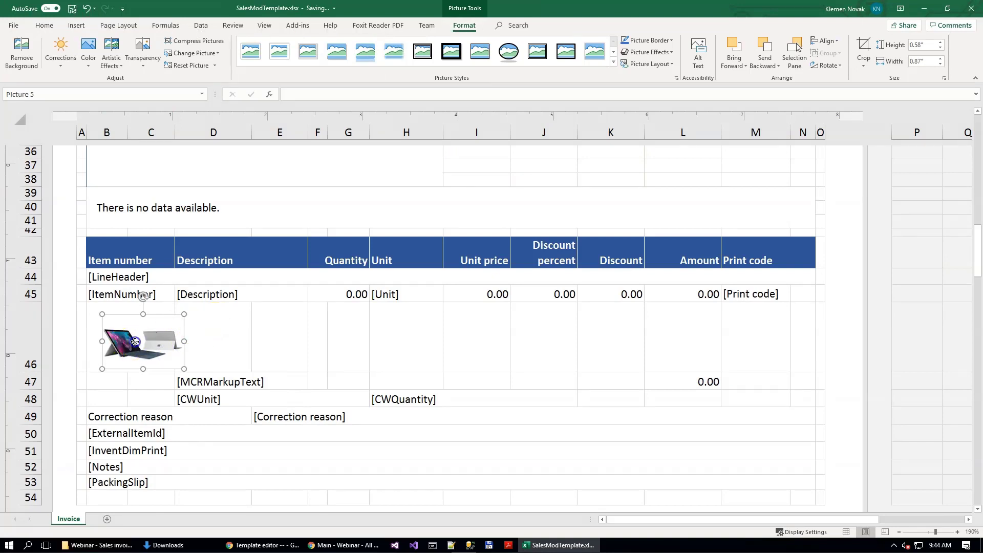
left_click_drag(134, 343, 118, 332)
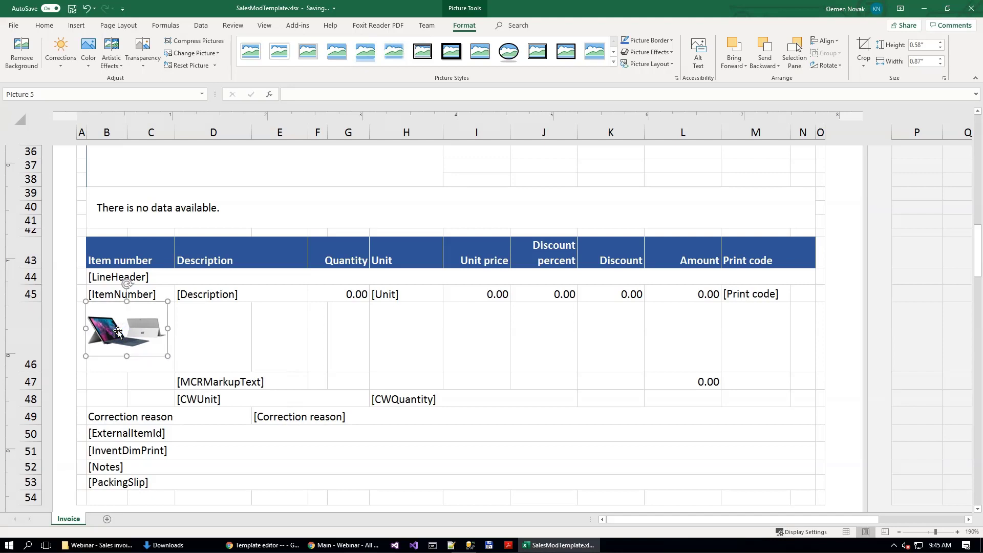
Step: Nudge the picture slightly down and to the right within its cell, and reduce row 46's height to fit it
key("Down")
key("Down")
key("Down")
key("Down")
key("Down")
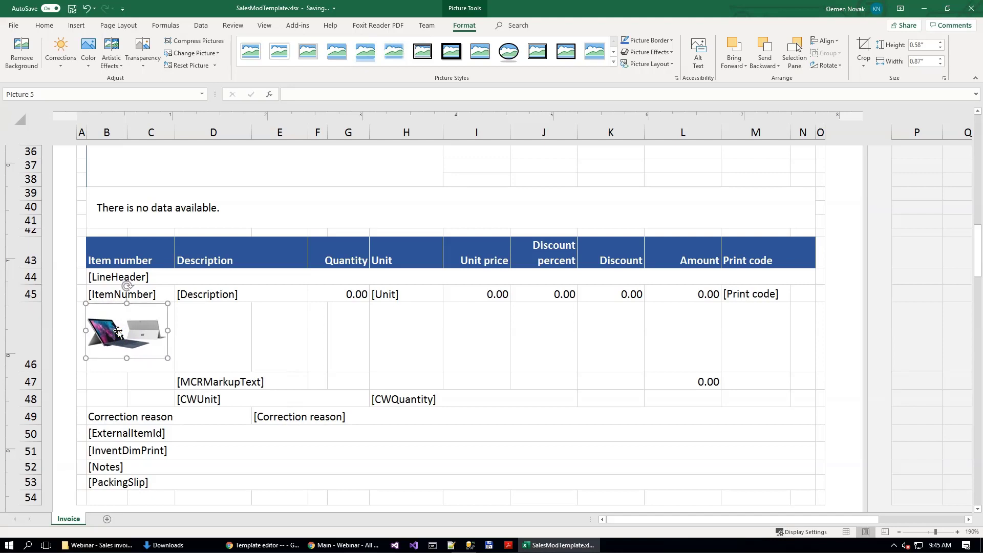
key("Down")
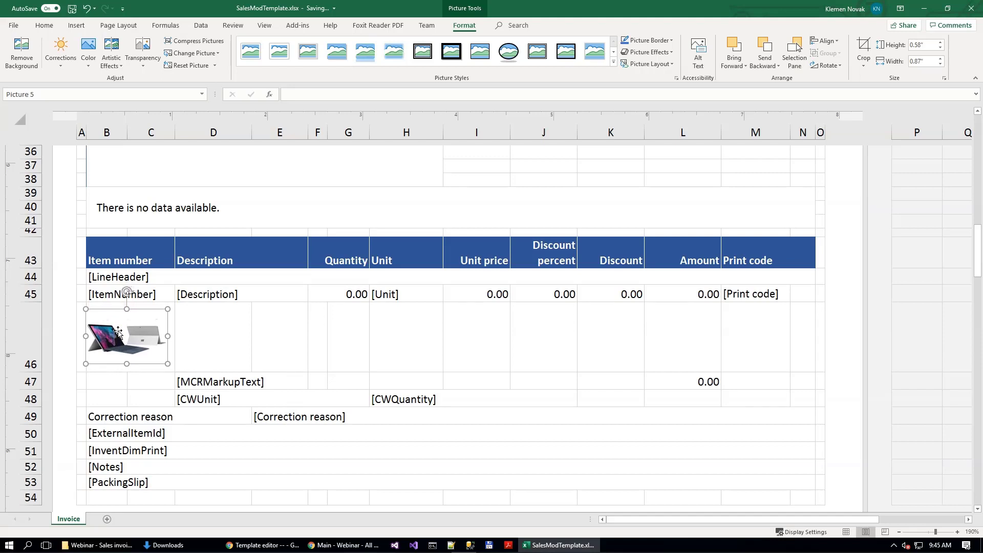
key("Up")
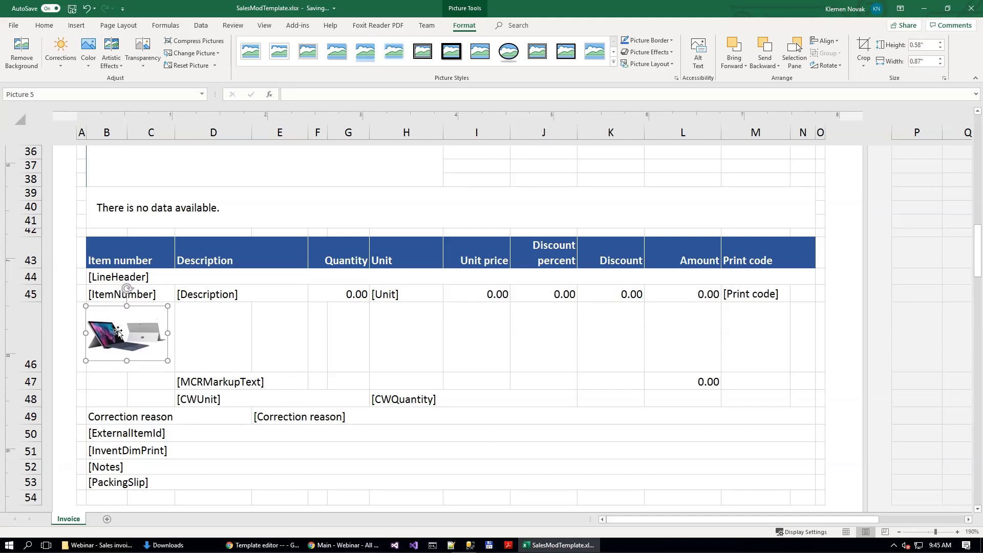
key("Right")
key("Right")
key("Right")
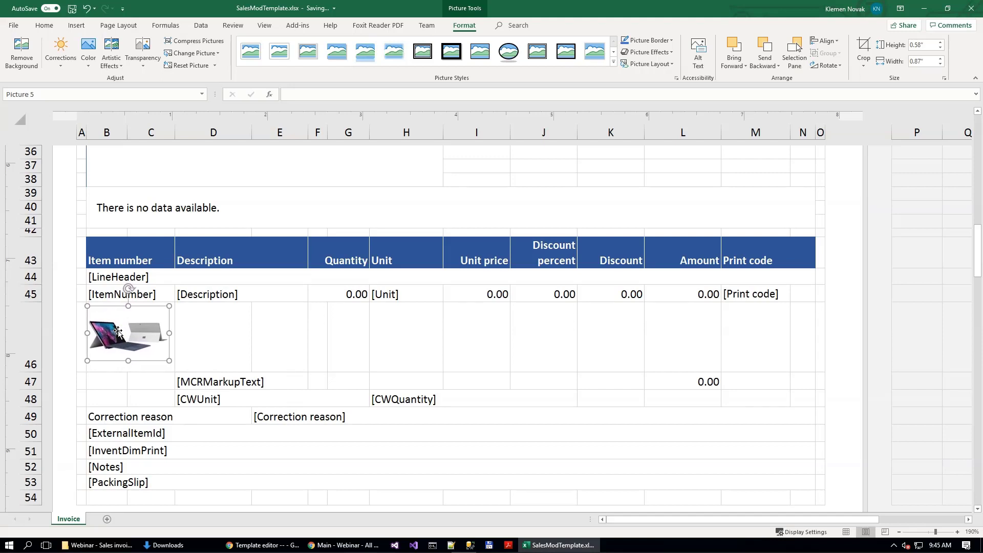
left_click_drag(31, 372, 31, 364)
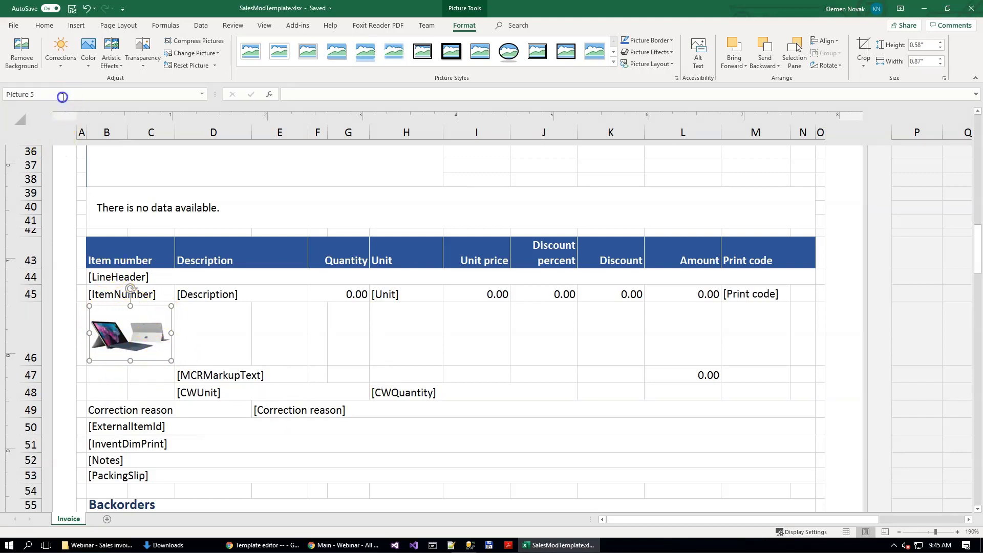
Step: Name the picture InvoiceLines_ItemImage and display its size and cell-placement properties
type("InvoiceLines_ItemImage")
key("Return")
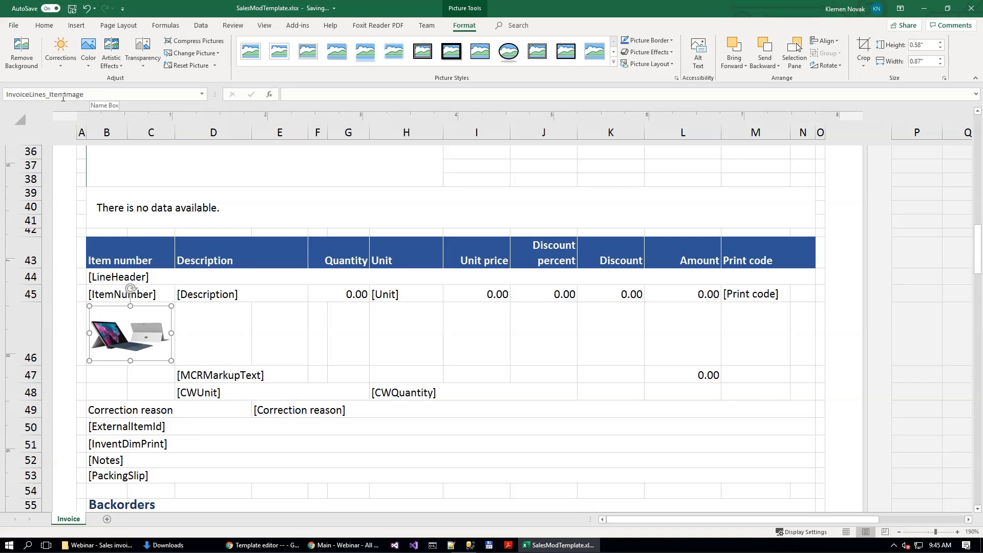
right_click(148, 331)
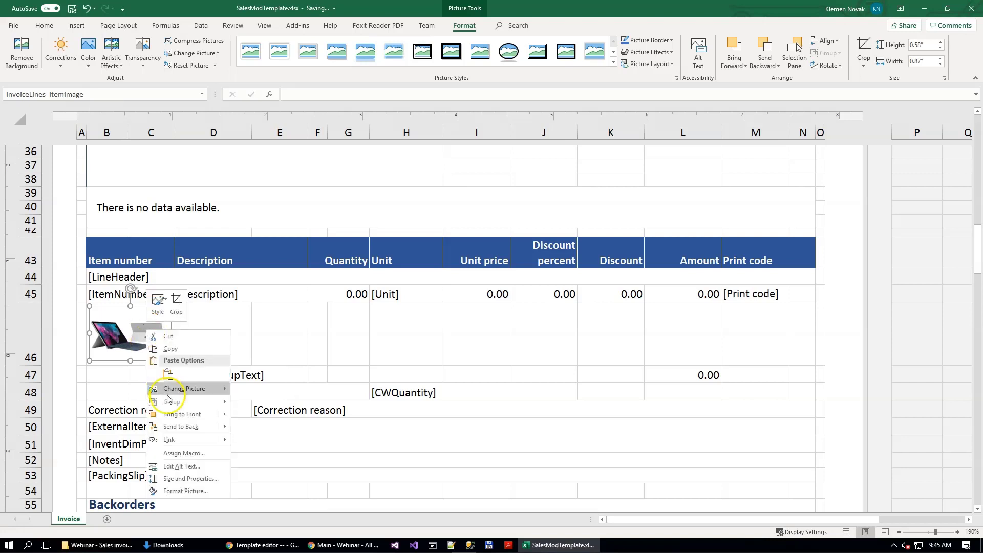
left_click(163, 479)
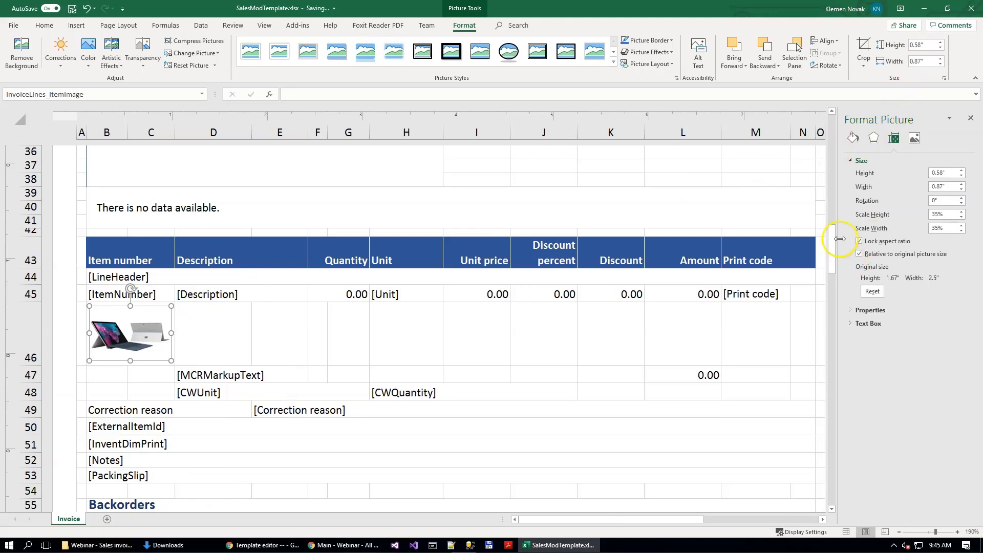
left_click_drag(838, 210, 751, 211)
left_click(784, 310)
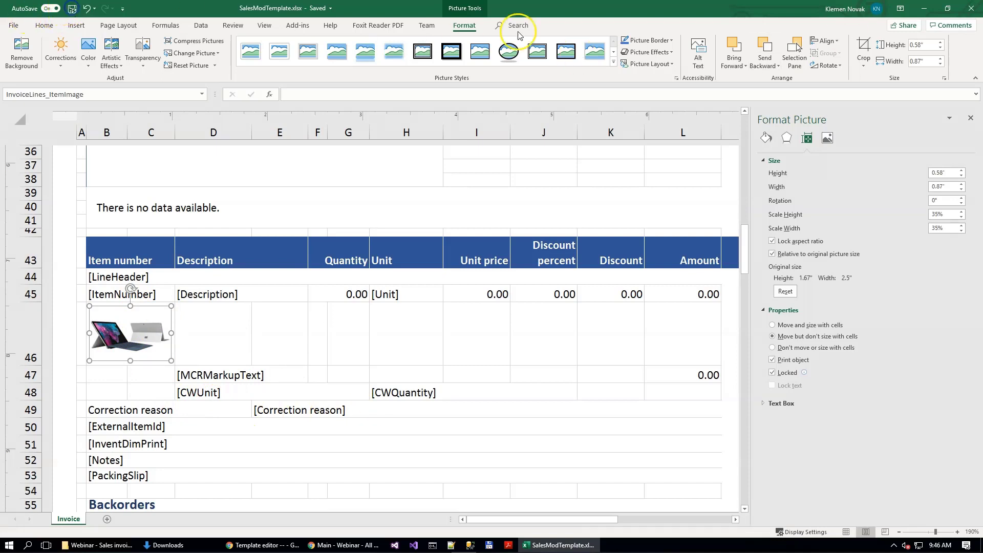
Step: Close the workbook and sync the stored copy of the template in the template editor, dismissing the workbook error
left_click(978, 11)
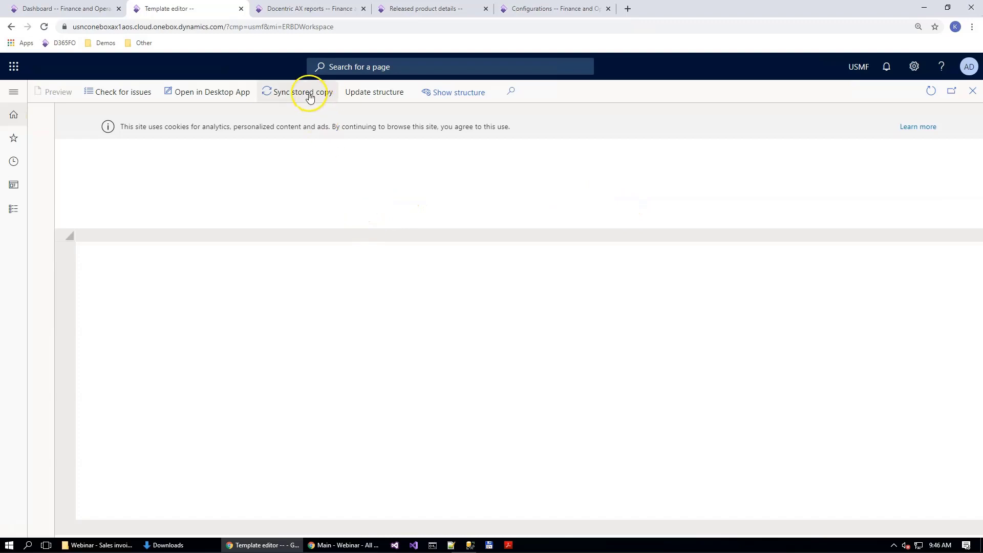
left_click(310, 95)
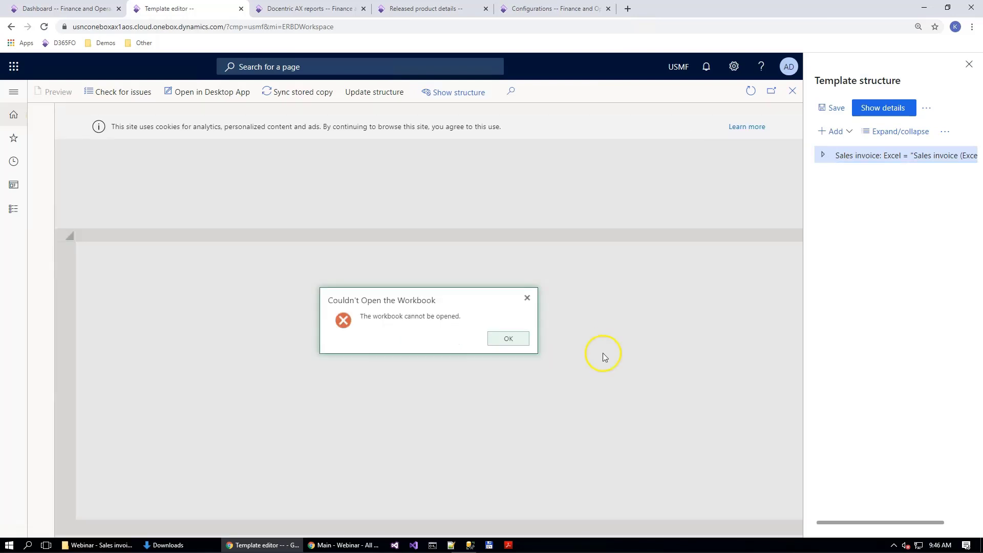
left_click(503, 340)
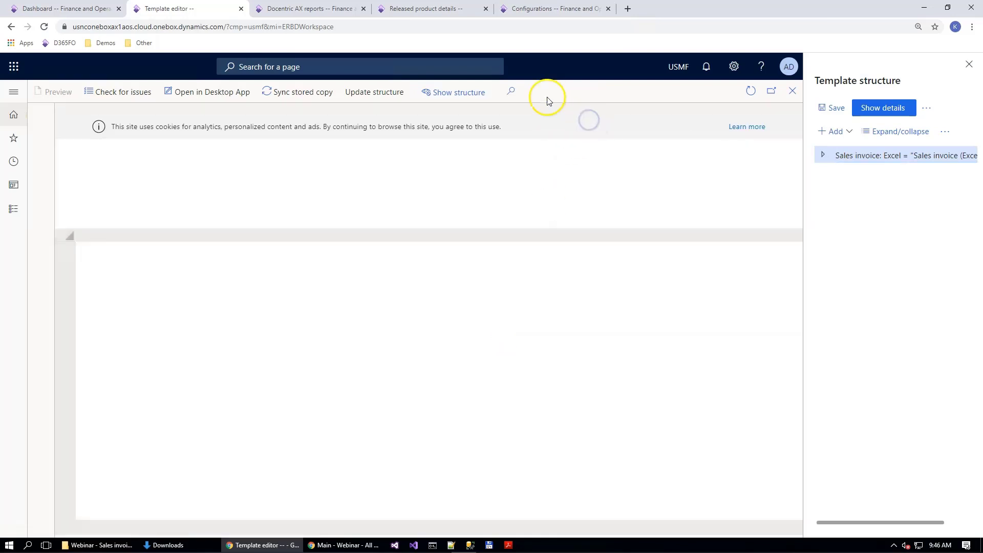
Step: Go to the Finance and Operations dashboard and open the Electronic reporting configurations
left_click(91, 14)
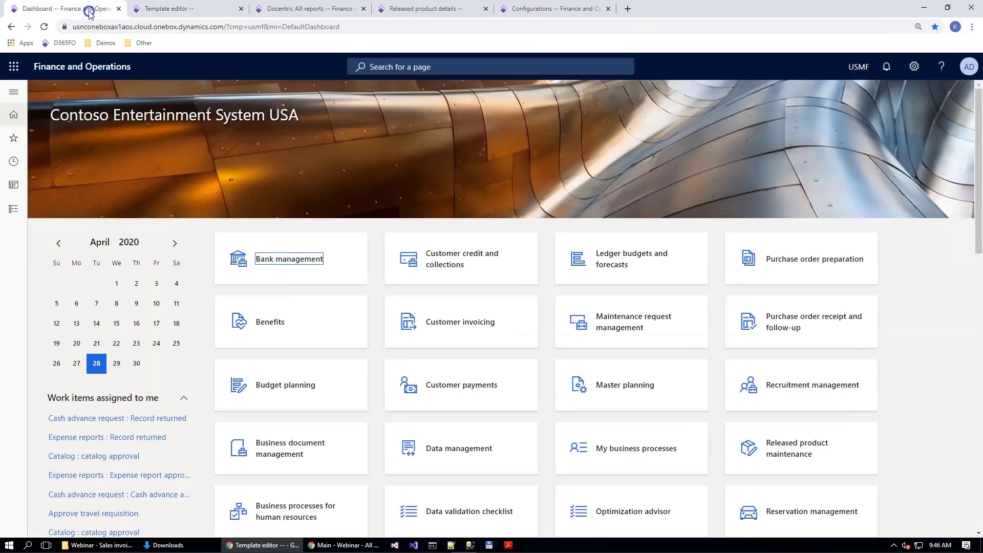
left_click(14, 138)
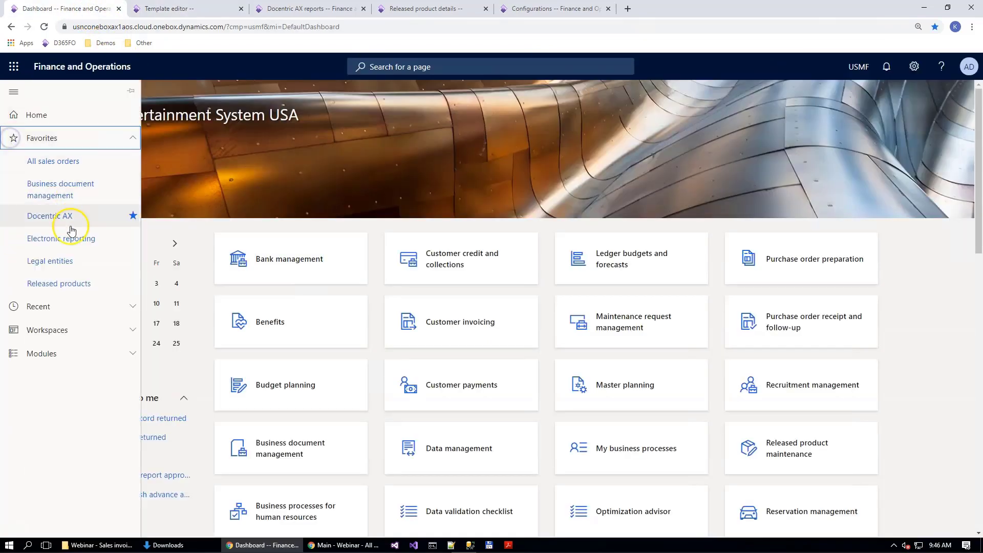
left_click(42, 241)
left_click(75, 212)
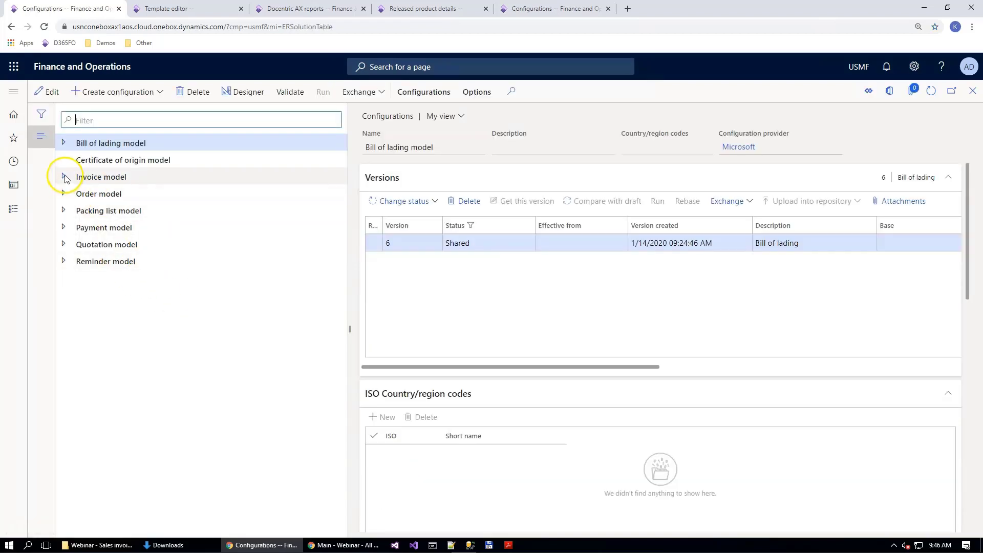
Step: Select the Sales invoice (Excel) with PI configuration under Invoice model and Sales invoice (Excel)
left_click(64, 176)
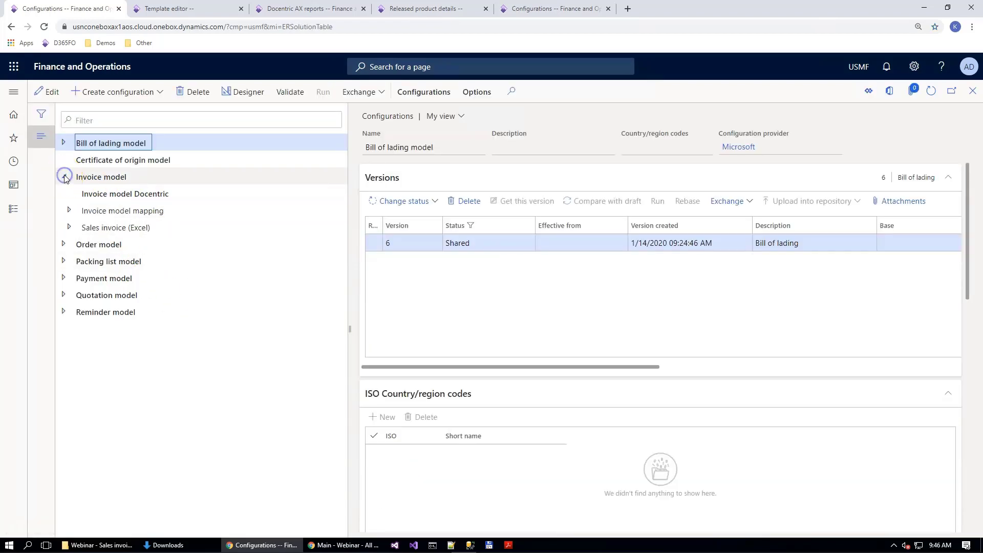
left_click(69, 226)
left_click(148, 245)
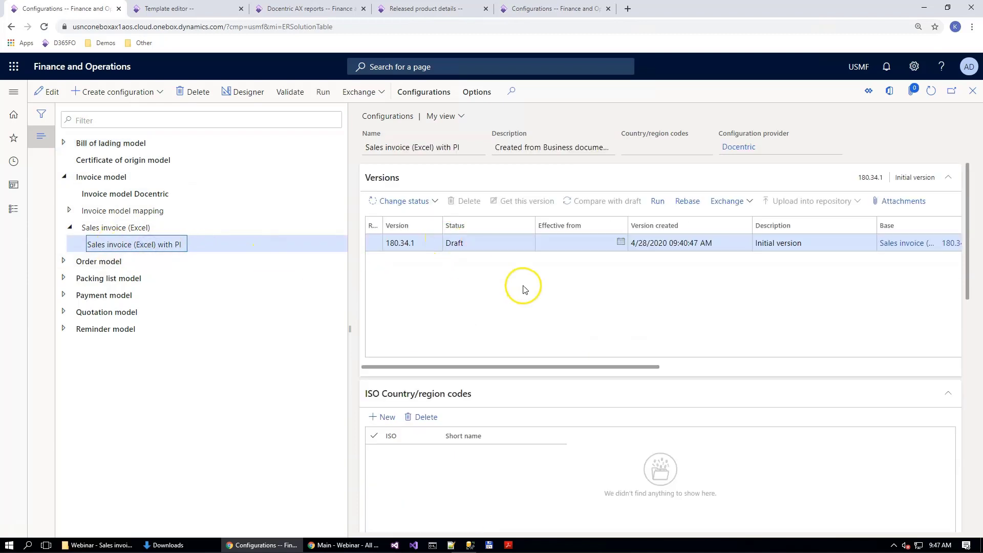
Step: Open the configuration in the format designer and inspect the InvoiceLines_ItemImage cell inside the InvoiceLines_ProductImage range under InvoiceLines_Values
left_click(227, 94)
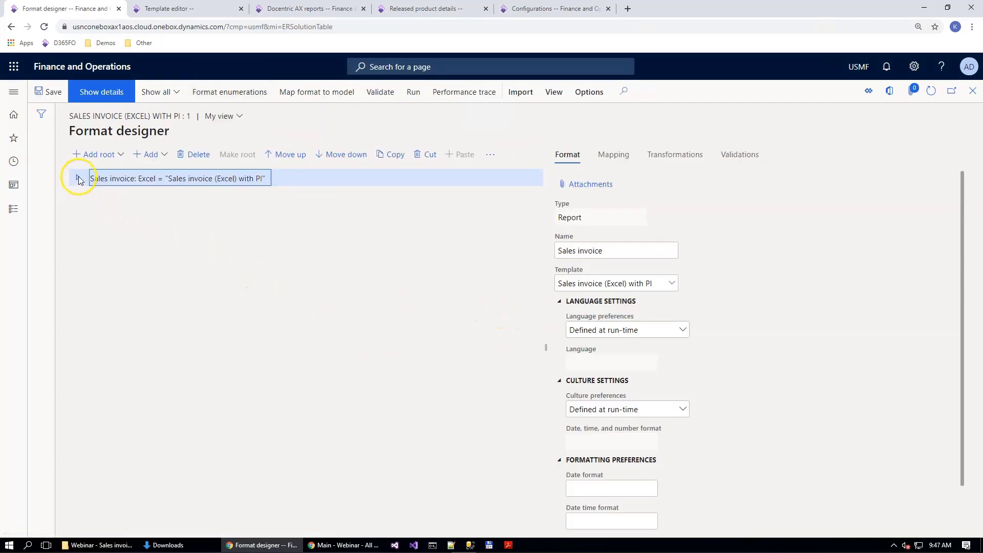
left_click(89, 262)
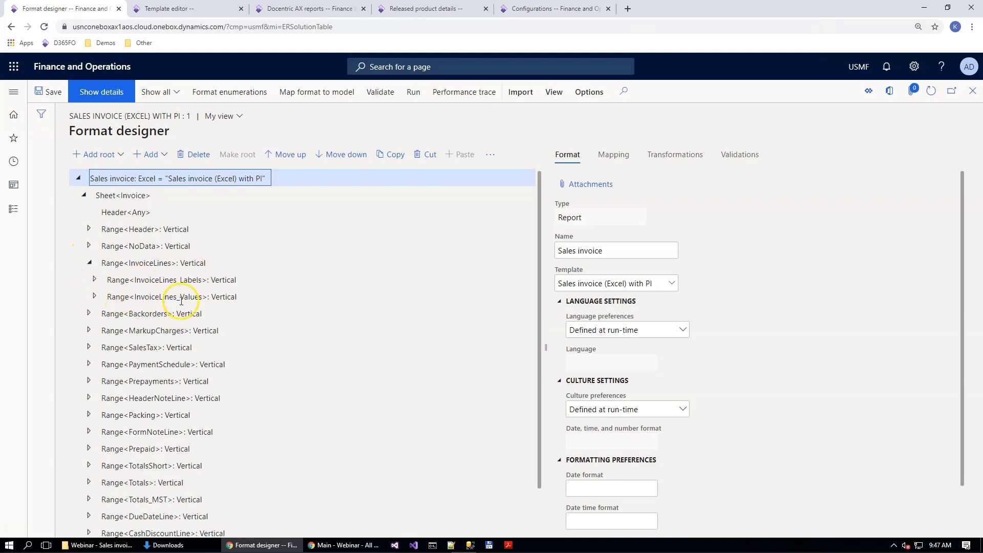
left_click(95, 297)
scroll(180, 319, "down", 3)
scroll(205, 330, "up", 1)
scroll(197, 364, "down", 1)
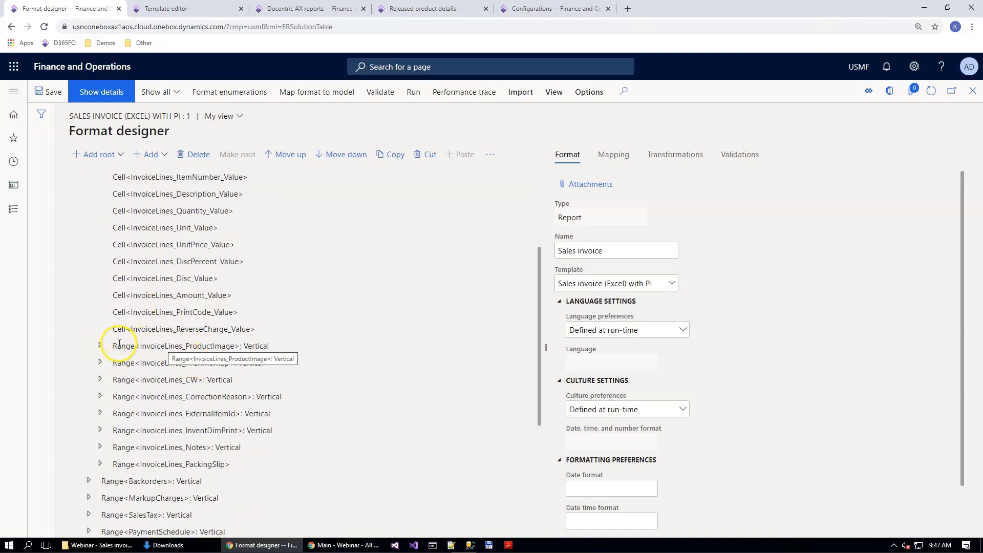
left_click(99, 345)
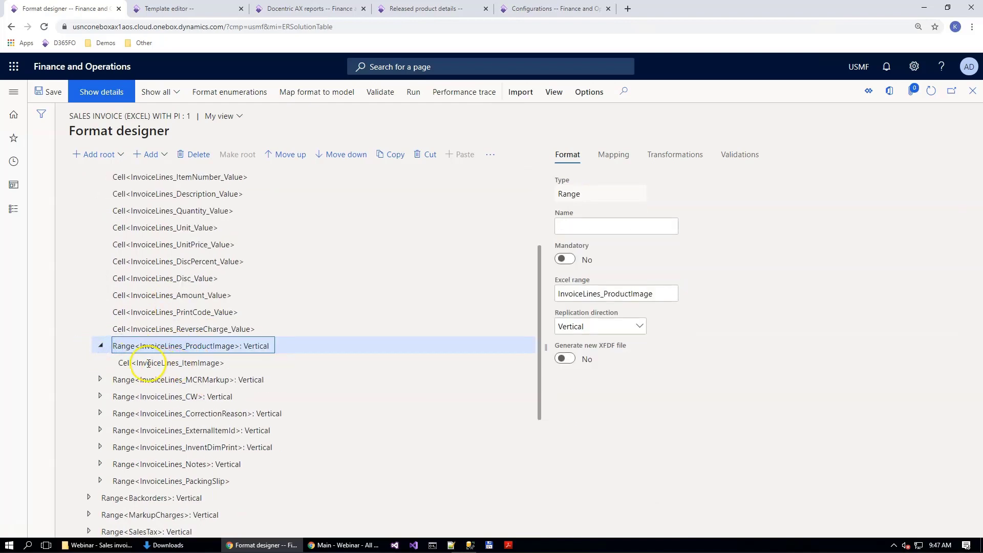
left_click(139, 363)
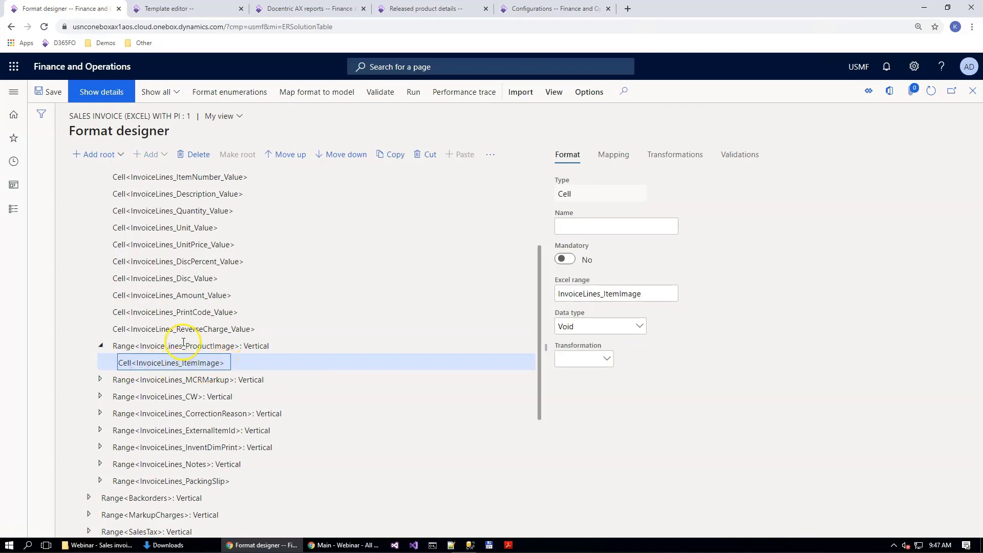
scroll(184, 338, "up", 3)
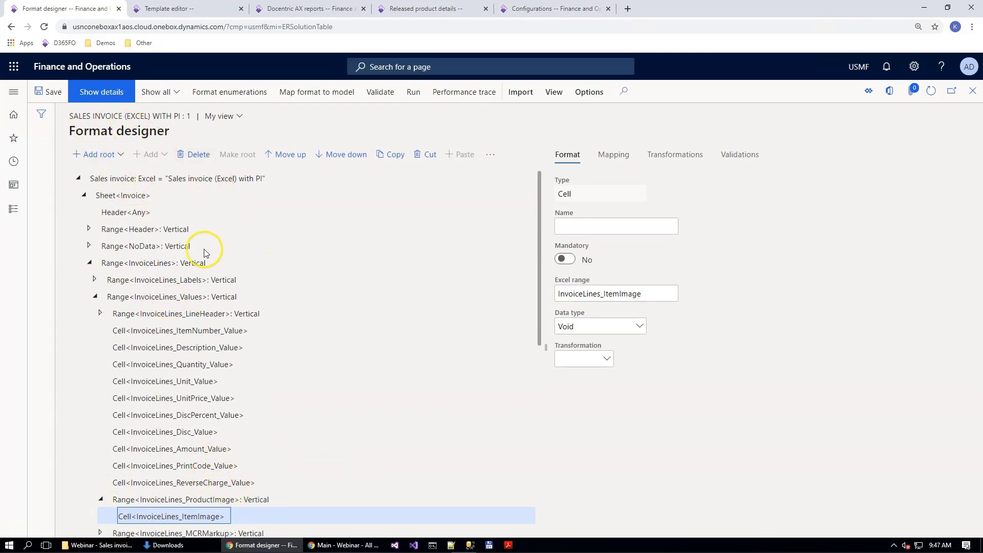
Step: In the format mapping, point the GiroType enumeration data source to Invoice model Docentric with the PaymentAttachment enumeration and collapse the error details
left_click(123, 178)
left_click(615, 154)
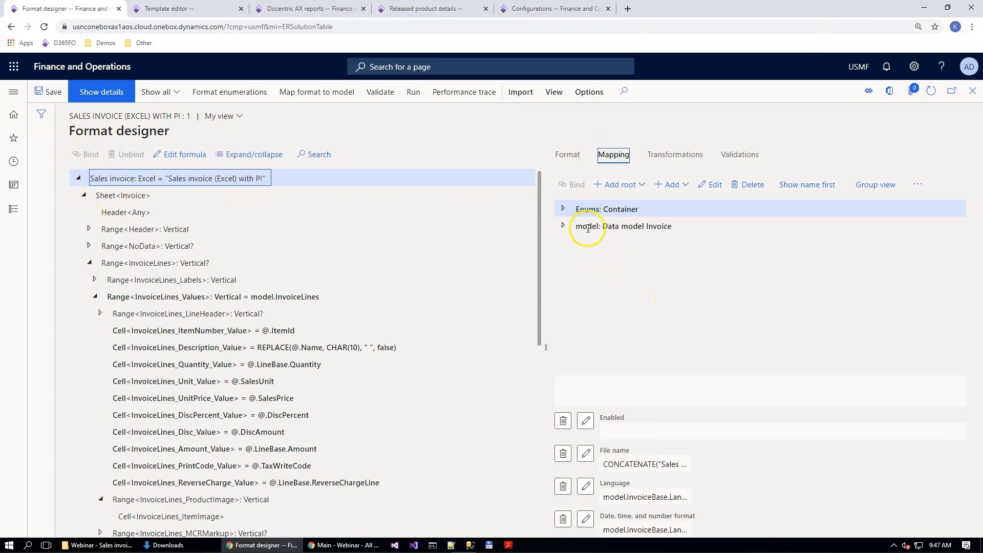
left_click(564, 208)
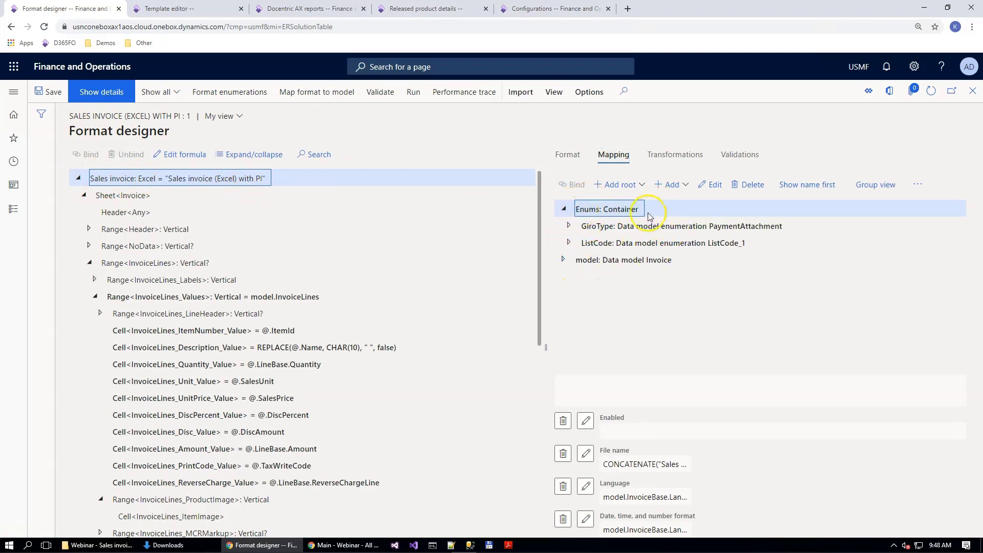
left_click(612, 226)
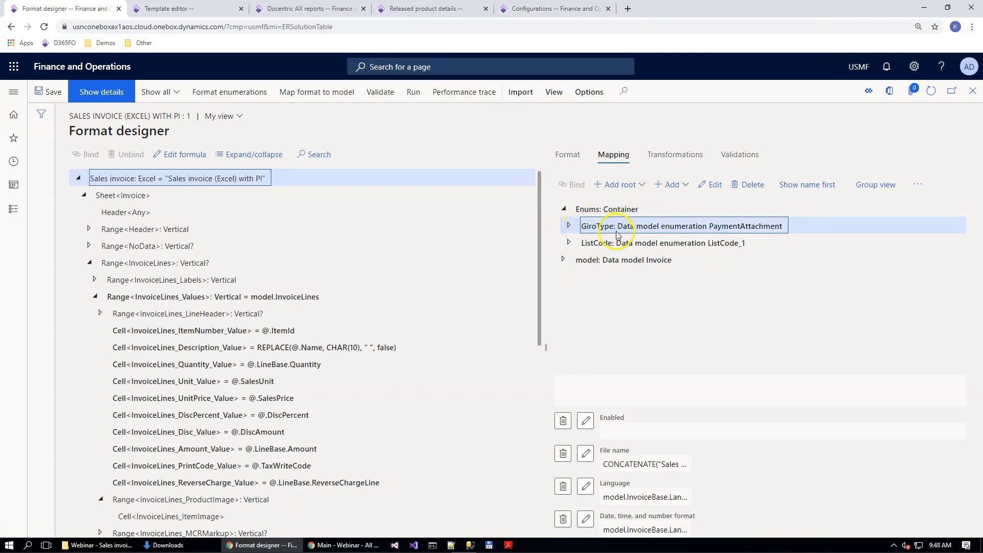
left_click(714, 189)
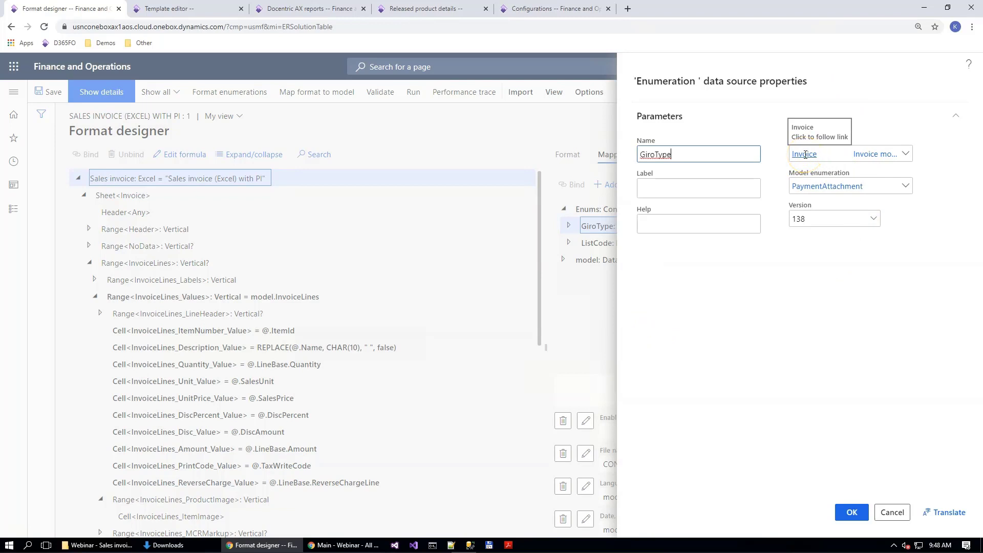
left_click(905, 154)
left_click(746, 285)
left_click(853, 186)
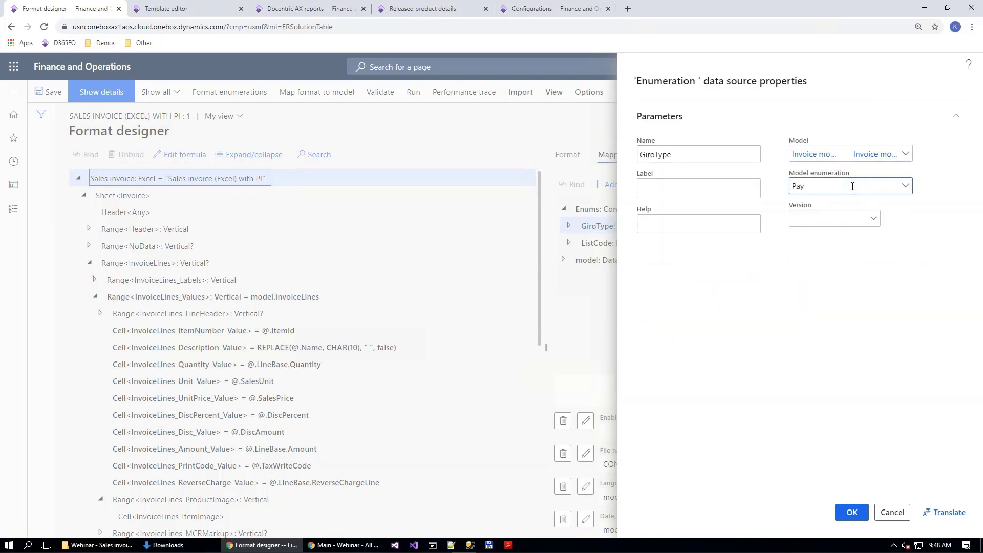
type("Pay")
key("Return")
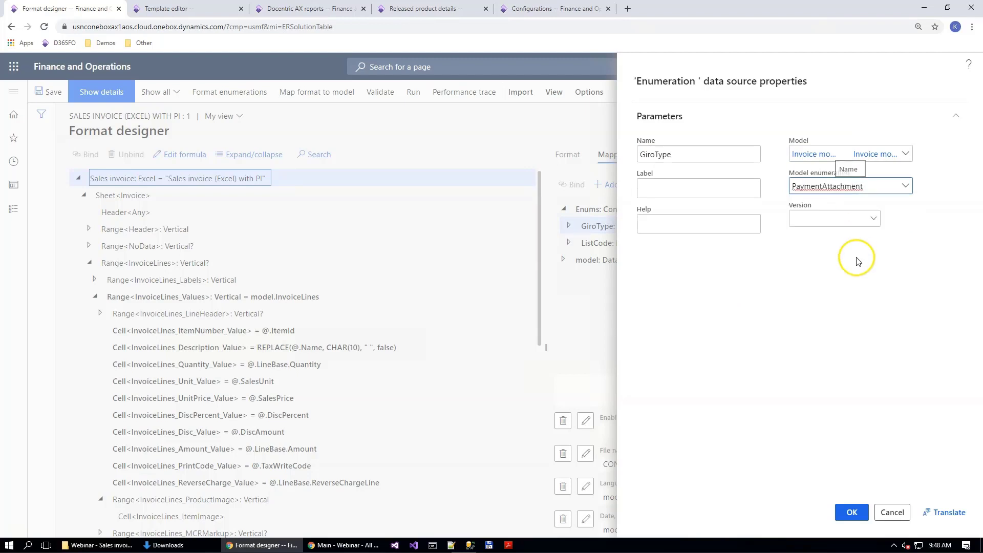
left_click(853, 513)
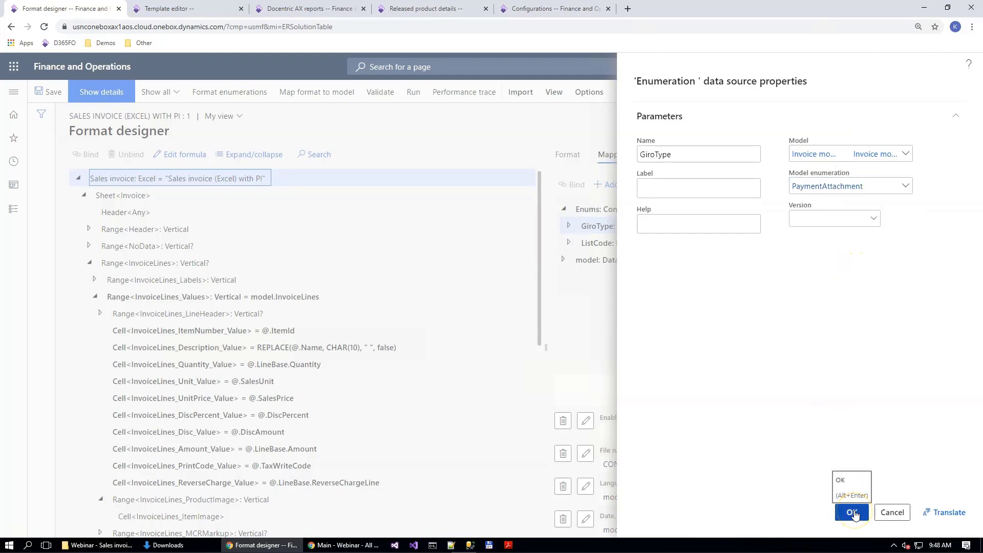
left_click(854, 513)
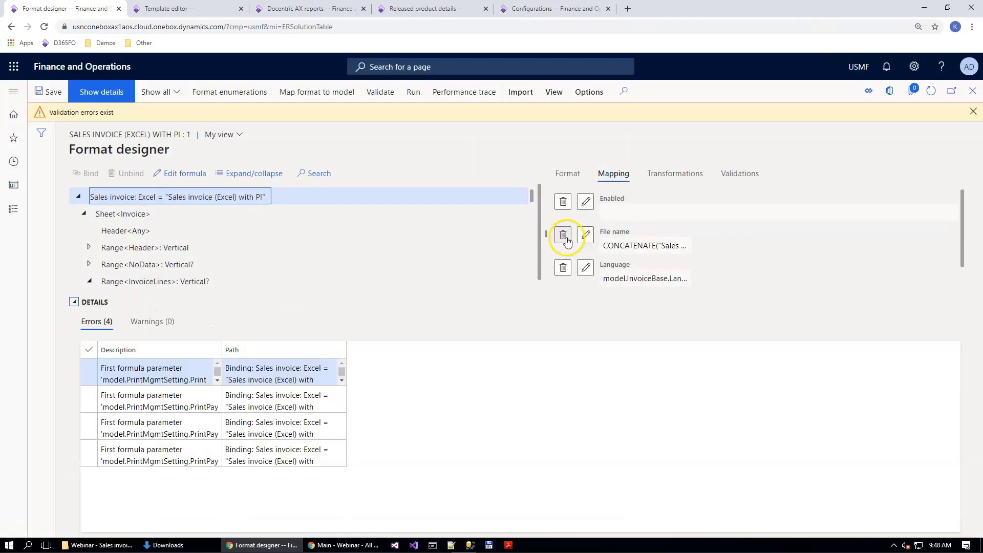
left_click(609, 173)
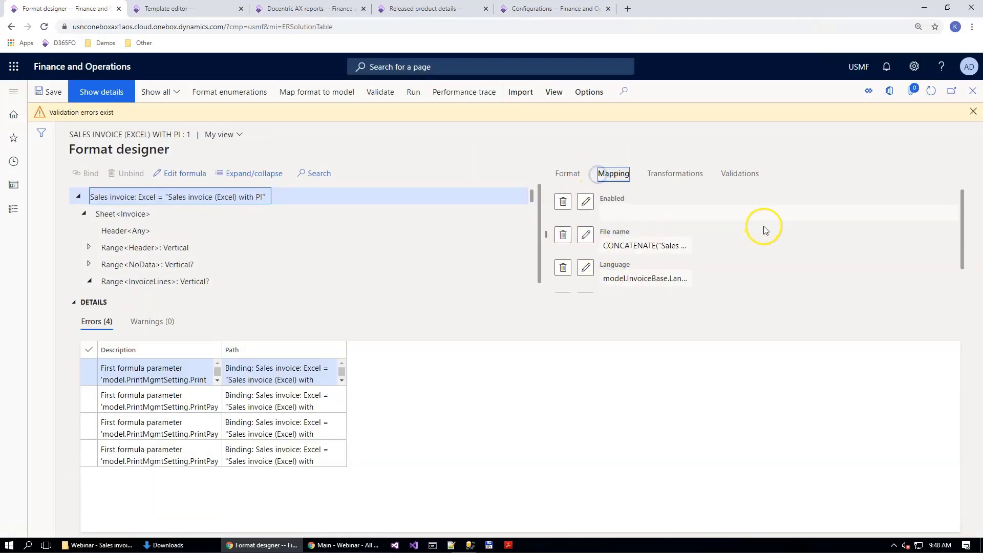
left_click(74, 302)
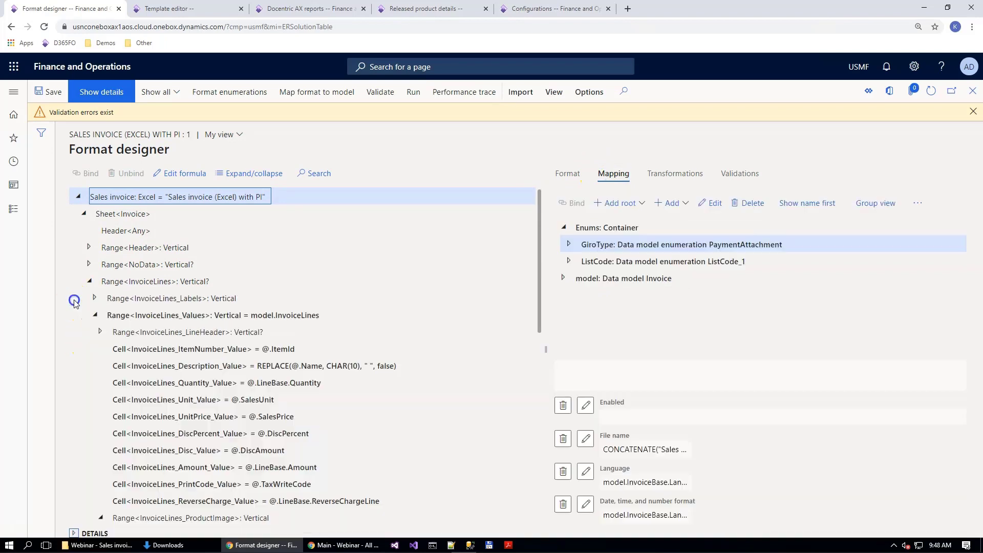
Step: Point the ListCode enumeration data source to Invoice model Docentric with the ListCode_1 enumeration and collapse the error details
left_click(600, 260)
left_click(712, 203)
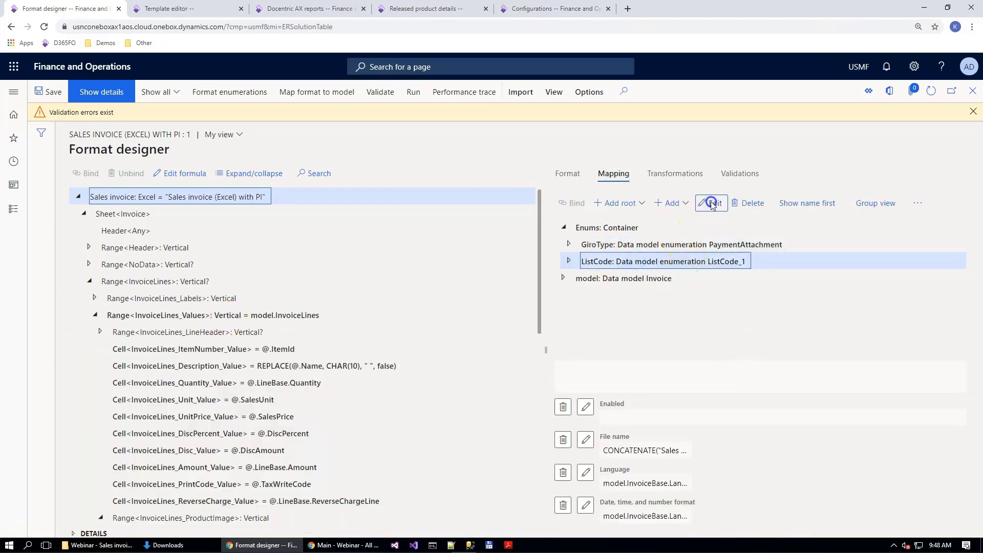
left_click(907, 154)
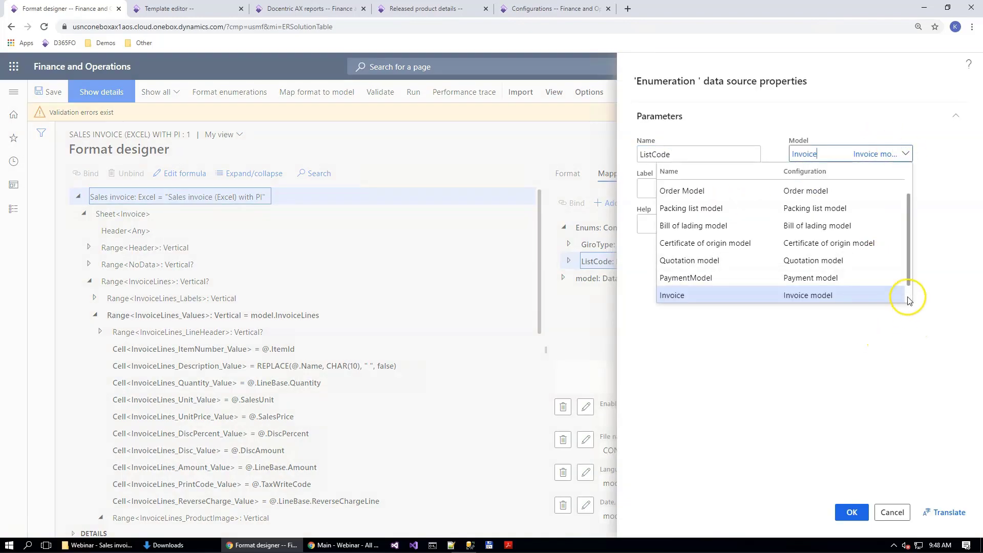
scroll(908, 280, "down", 1)
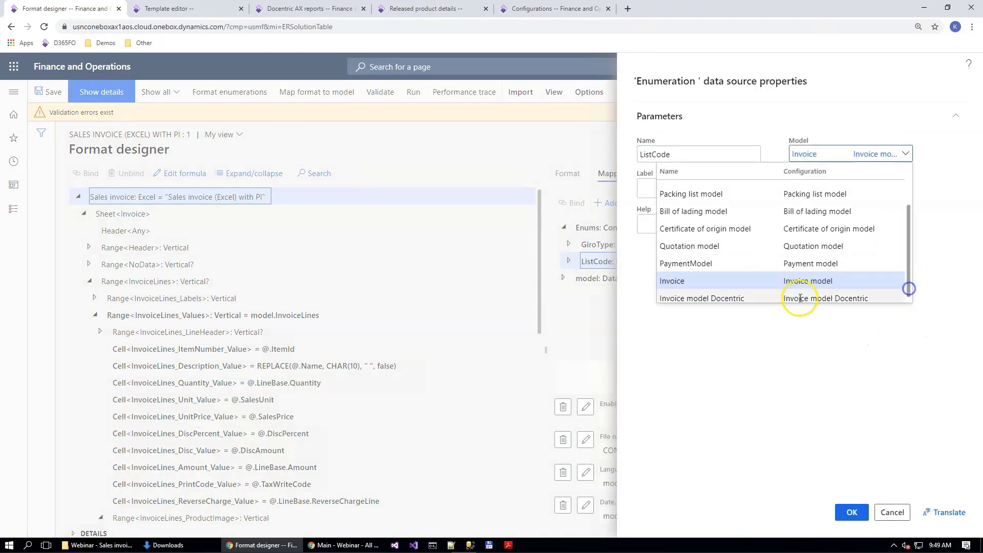
left_click(727, 299)
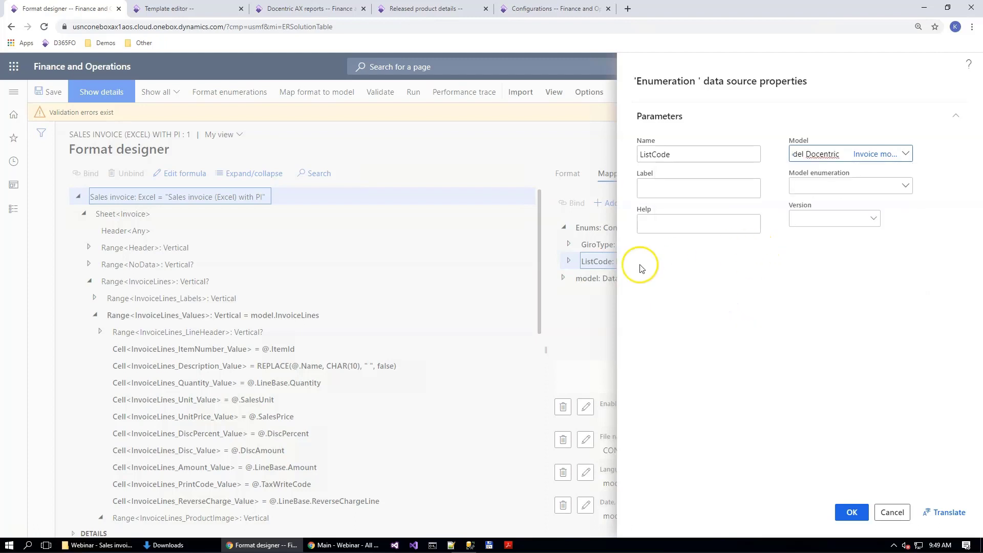
left_click(906, 187)
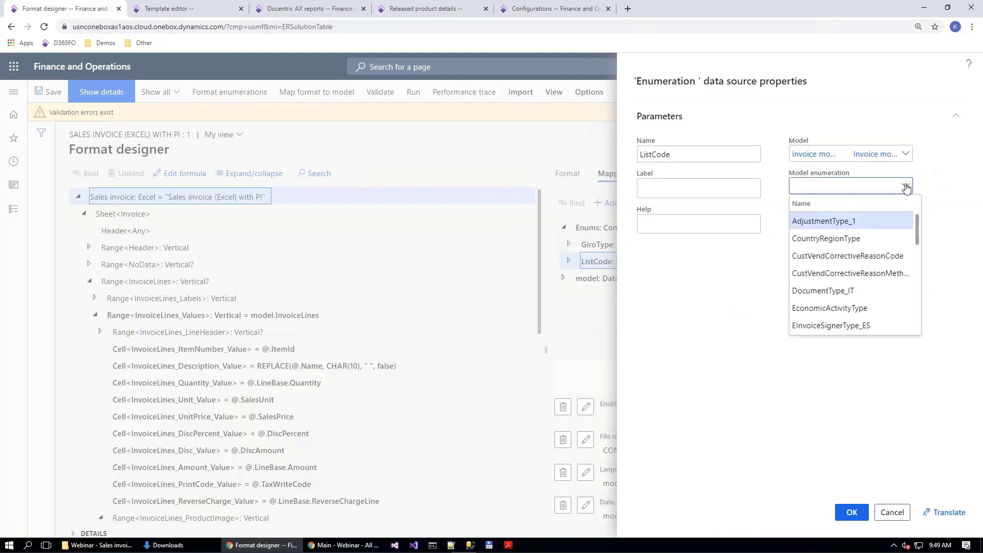
type("List")
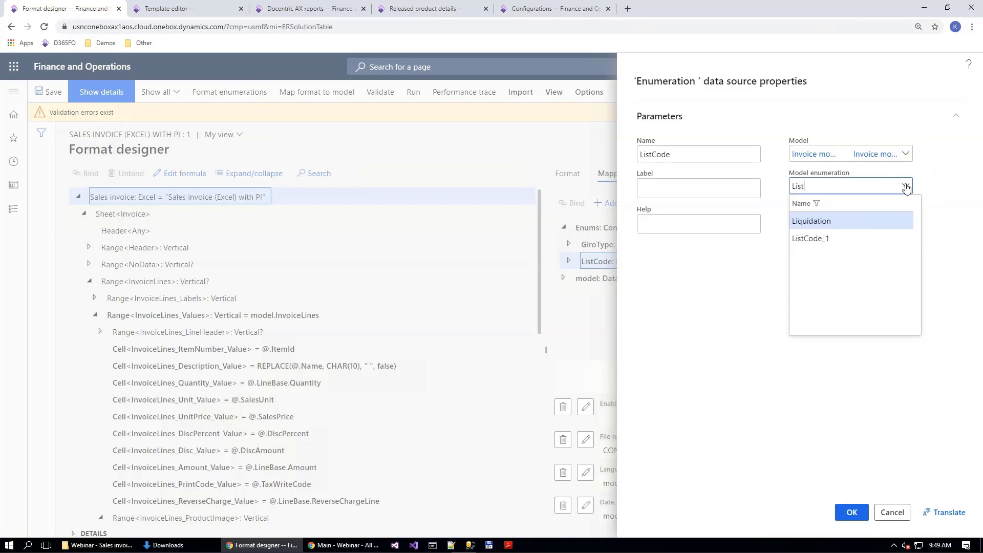
left_click(848, 220)
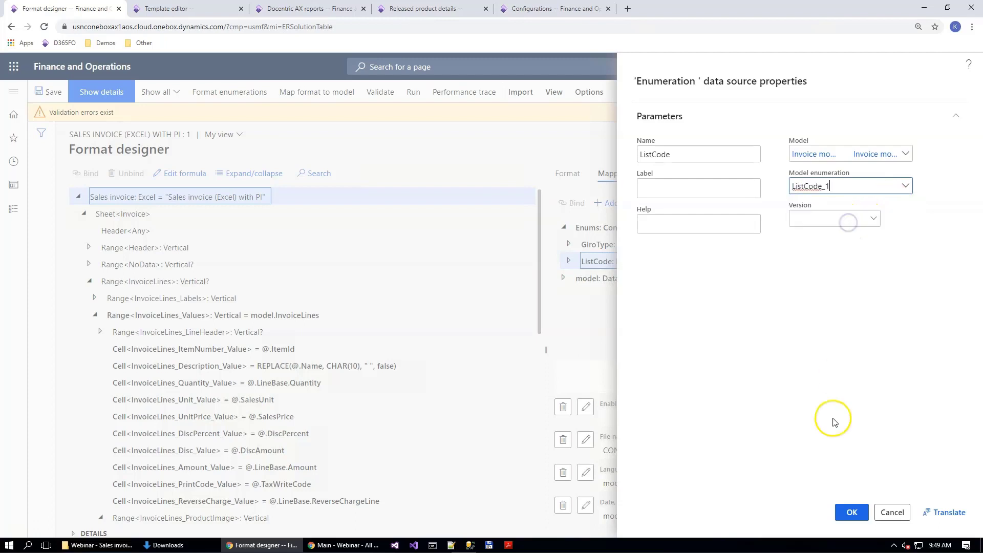
left_click(857, 515)
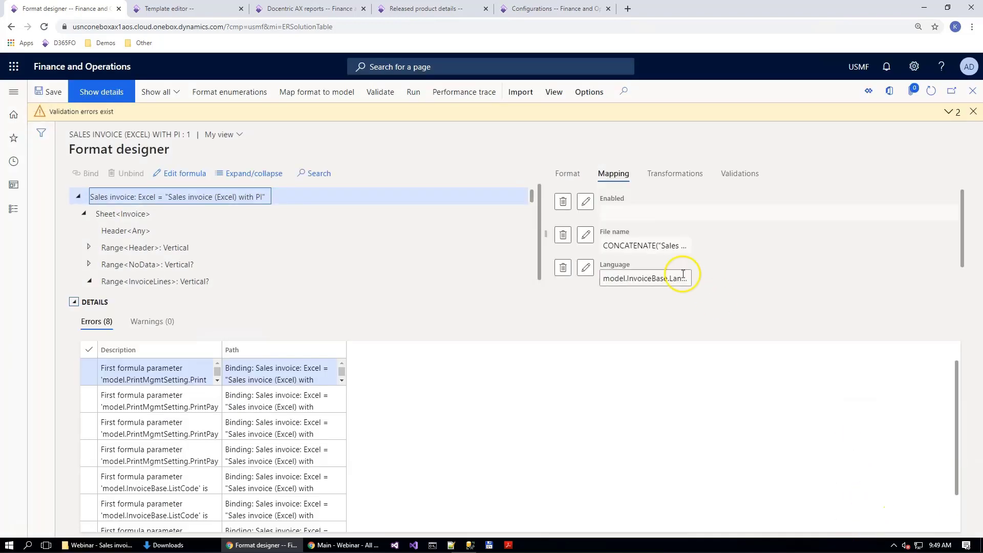
left_click(614, 173)
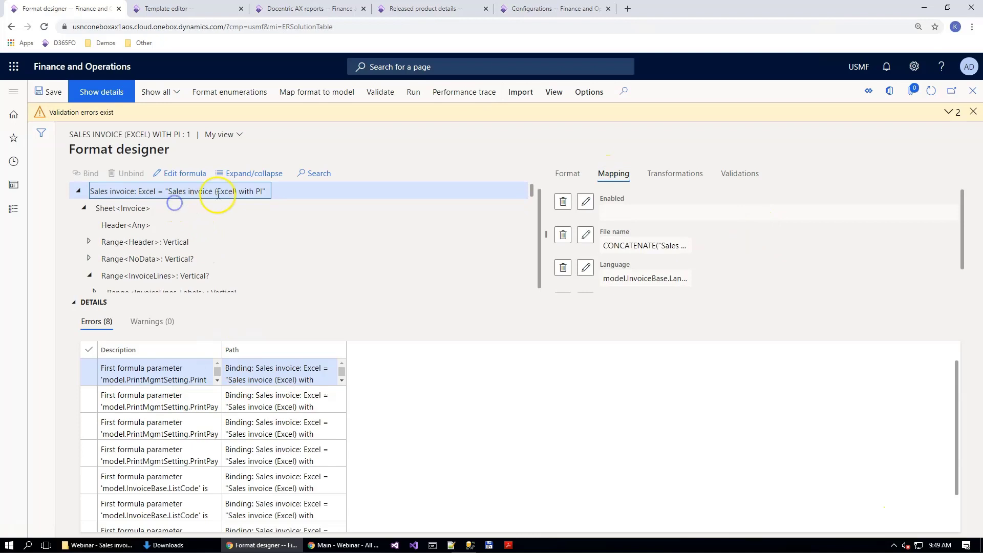
left_click(74, 303)
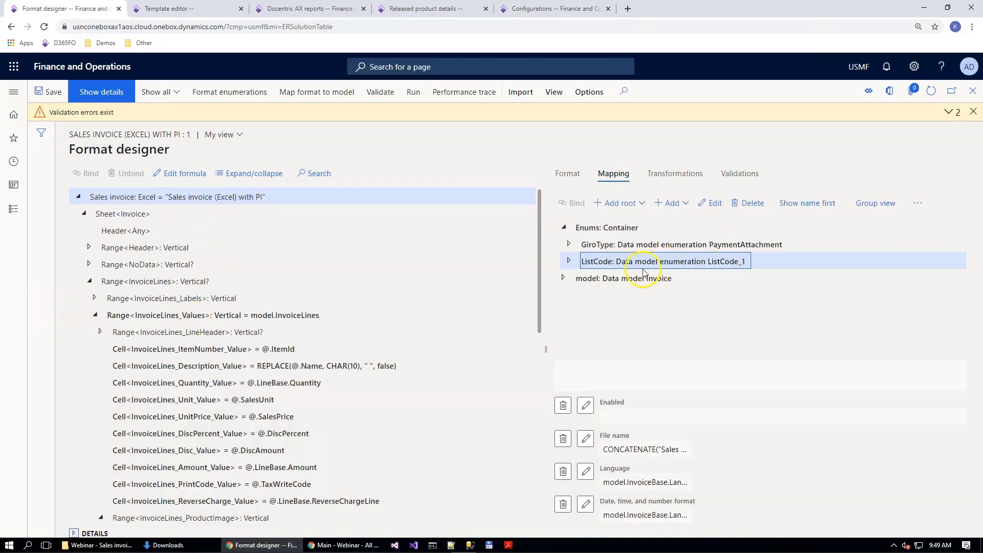
Step: Point the model data source to Invoice model Docentric with the SalesInvoice definition, and save the format
left_click(561, 278)
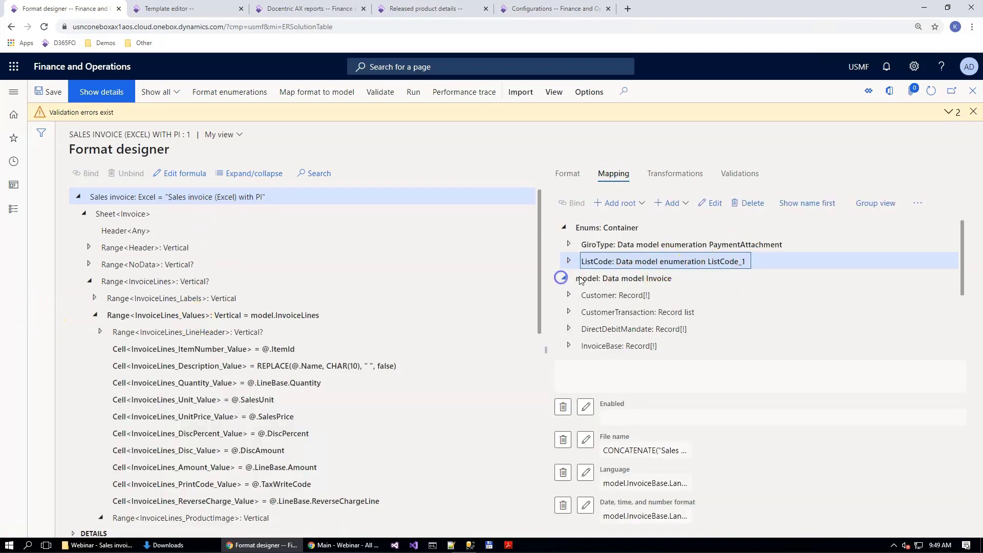
left_click(612, 278)
scroll(612, 278, "down", 1)
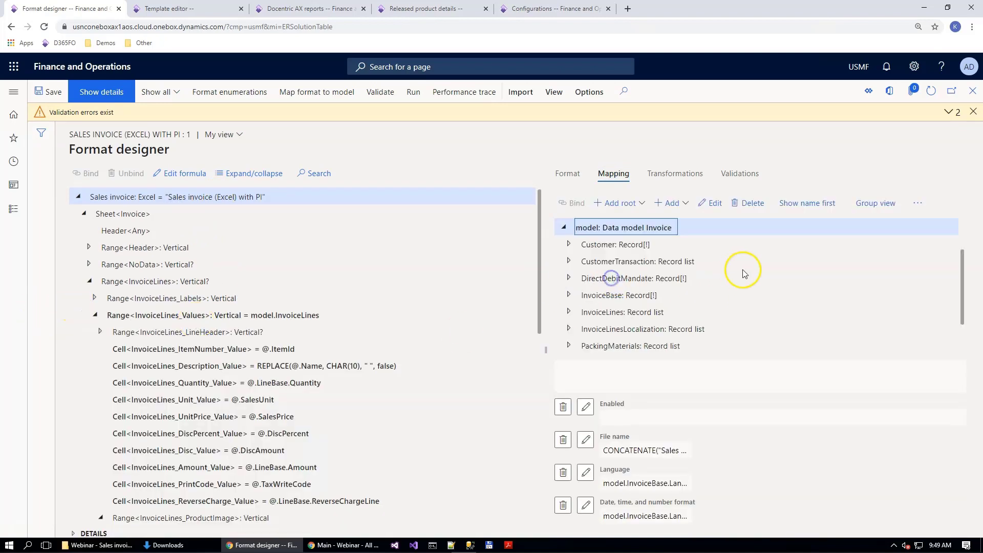
left_click(710, 204)
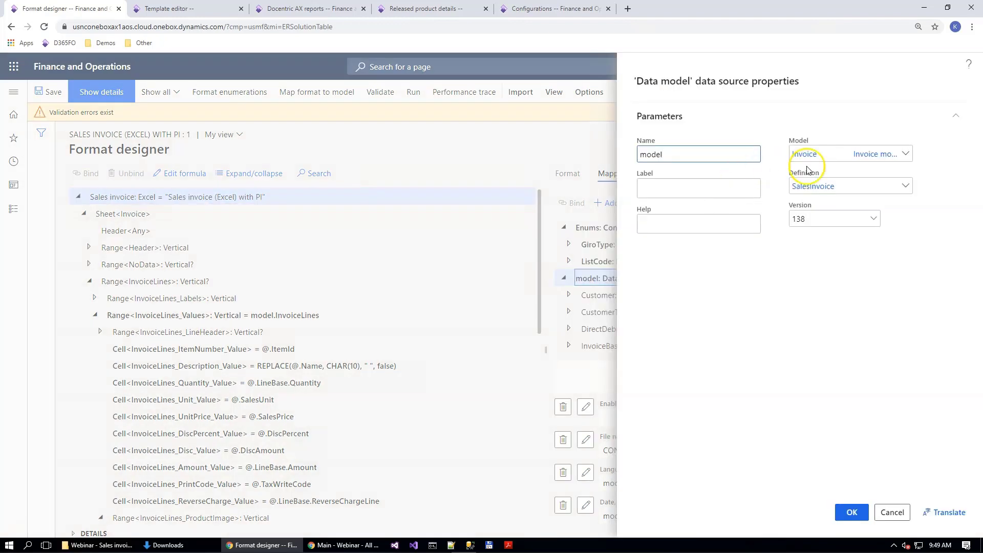
left_click(908, 154)
left_click(826, 154)
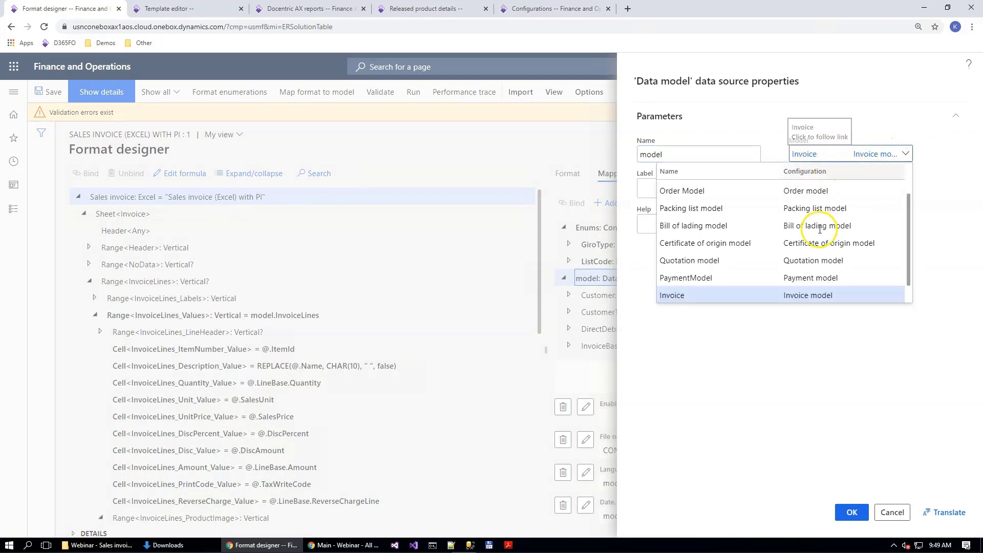
scroll(814, 236, "down", 1)
left_click(740, 295)
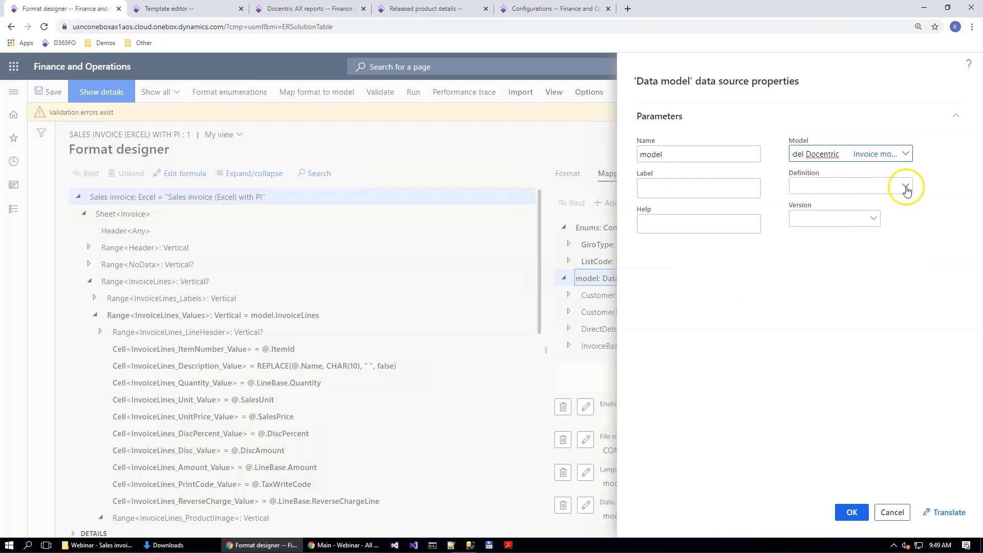
left_click(905, 187)
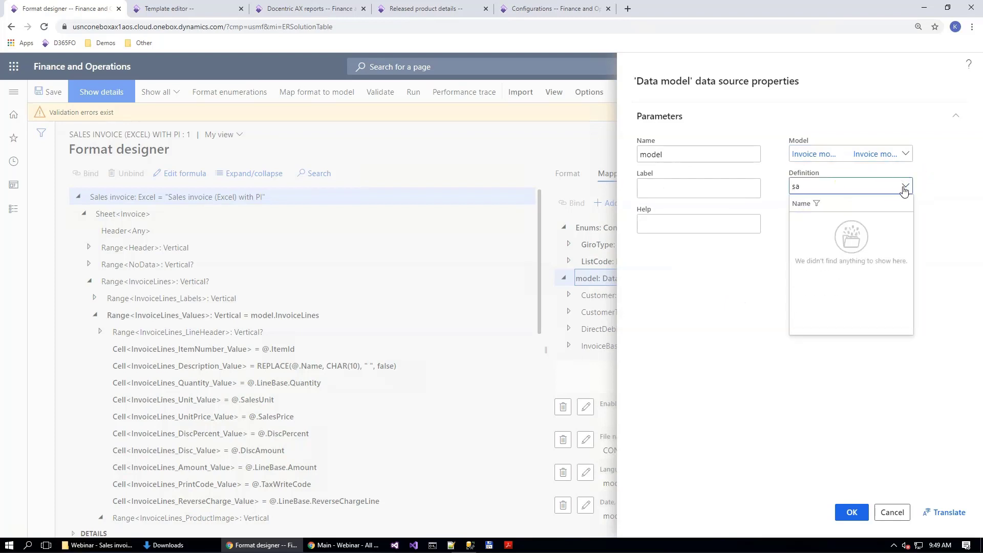
left_click(846, 236)
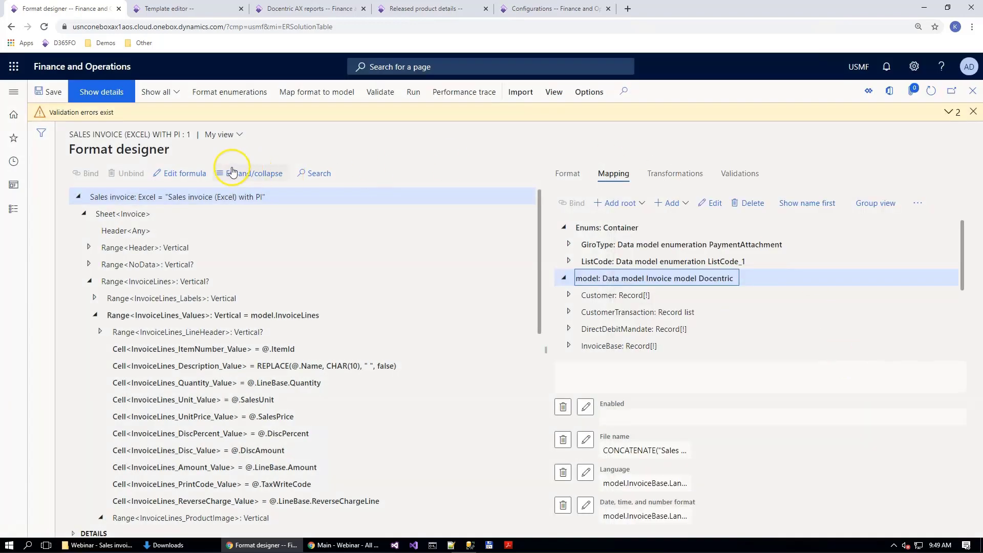
left_click(974, 114)
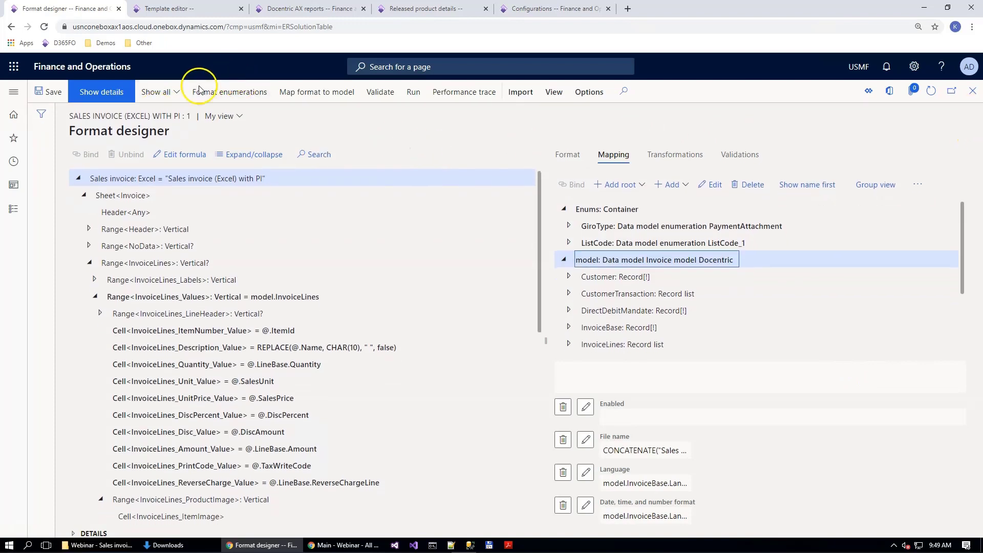
left_click(49, 93)
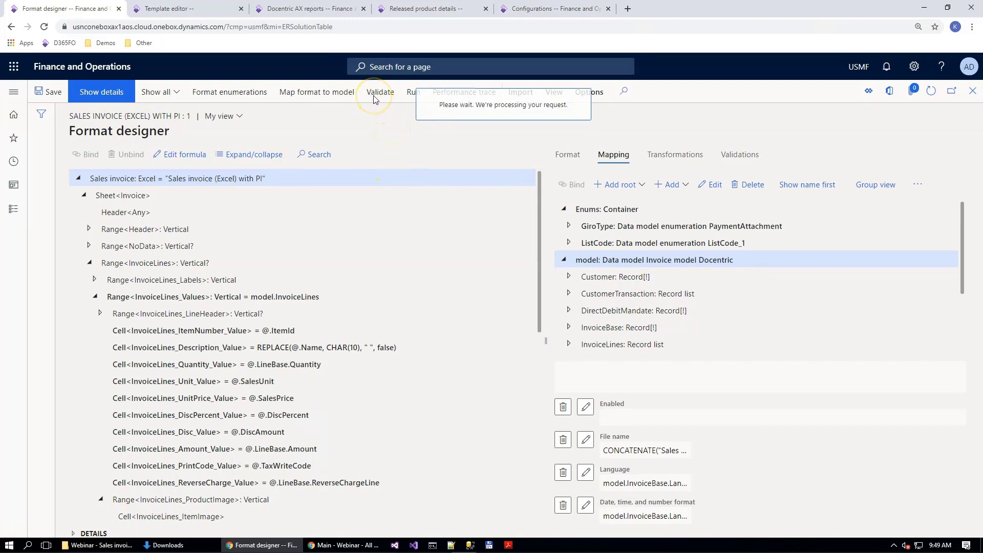
Step: Validate the Sales invoice (Excel) with PI format and collapse the validation details
left_click(391, 97)
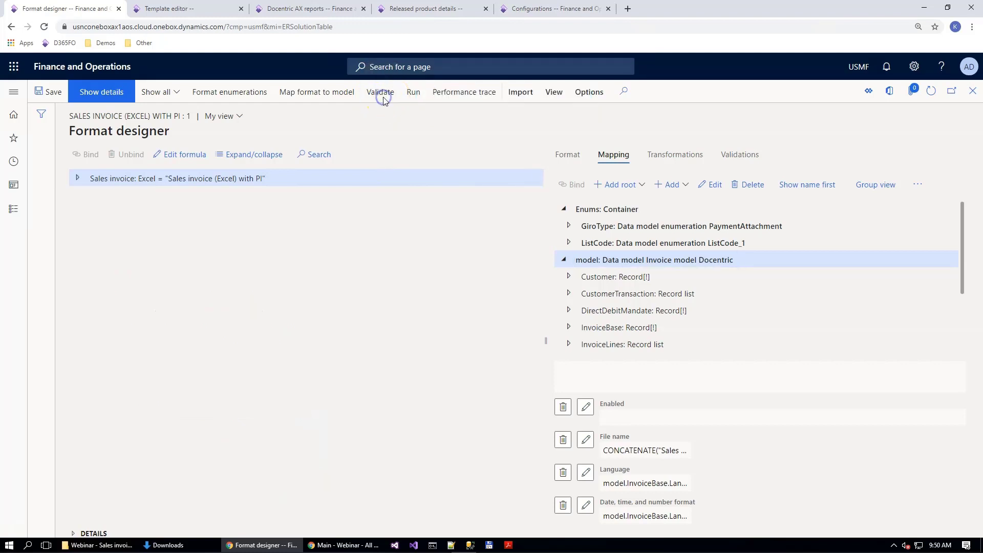
left_click(419, 196)
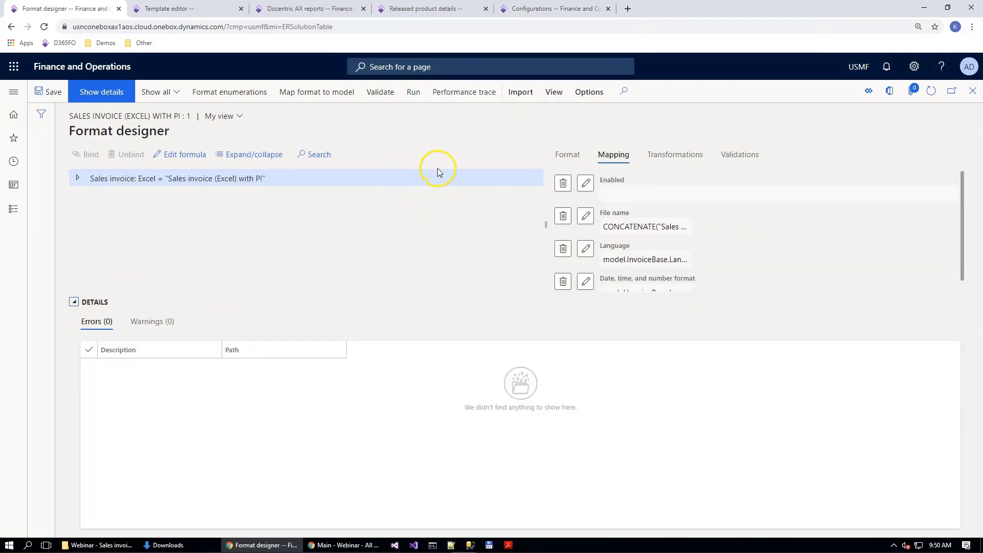
left_click(74, 302)
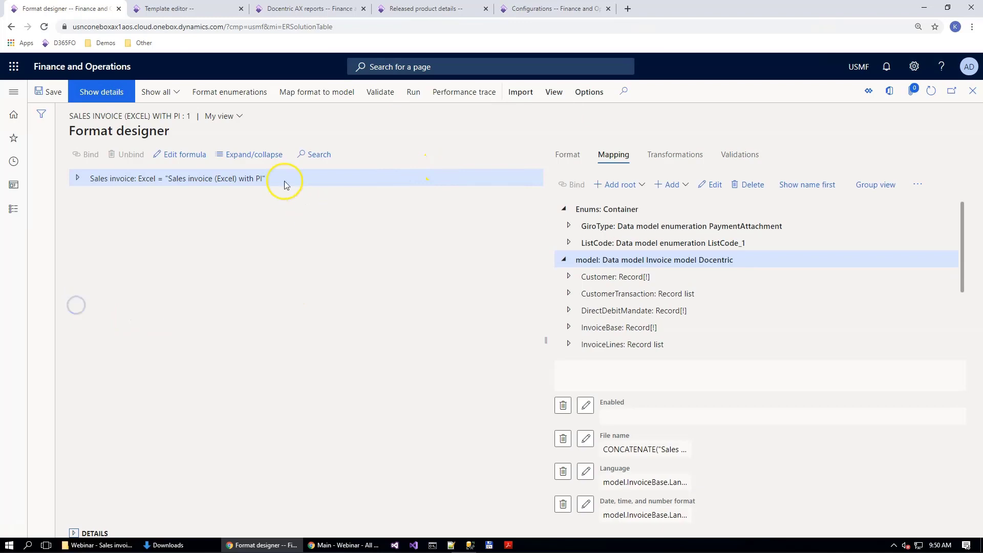
Step: Expand the format tree through Sheet<Invoice>, InvoiceLines and InvoiceLines_Values, and select the InvoiceLines_ProductImage range
left_click(78, 179)
left_click(84, 196)
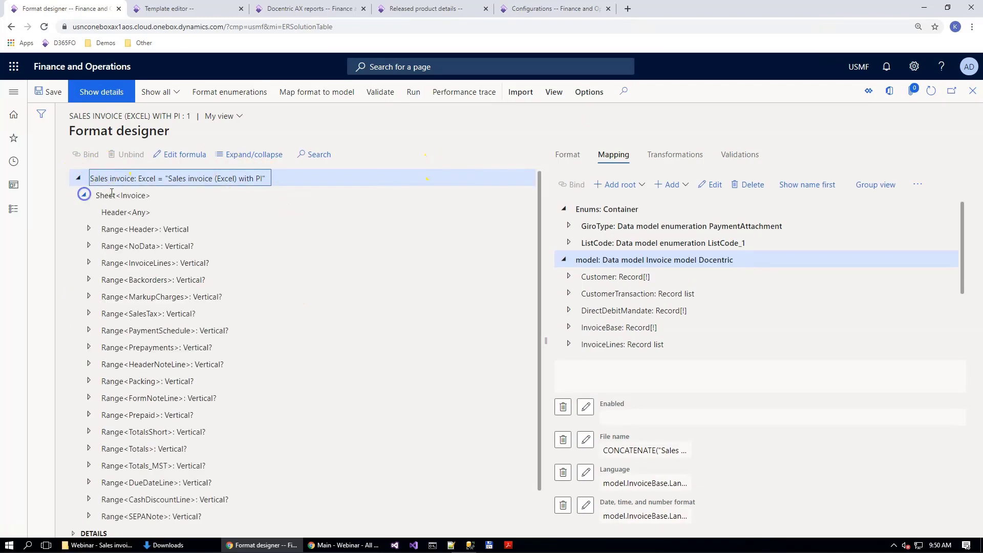
scroll(288, 323, "down", 1)
left_click(89, 228)
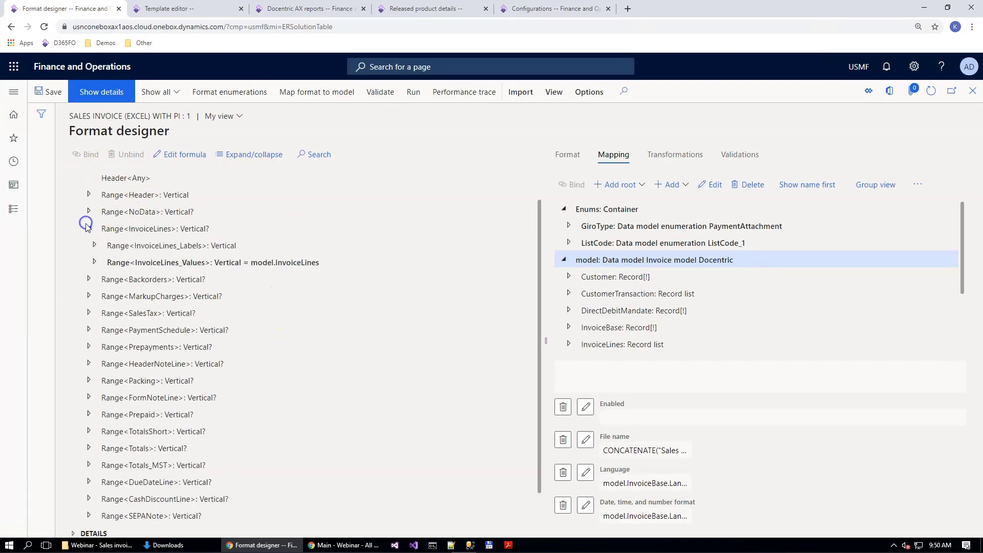
left_click(95, 263)
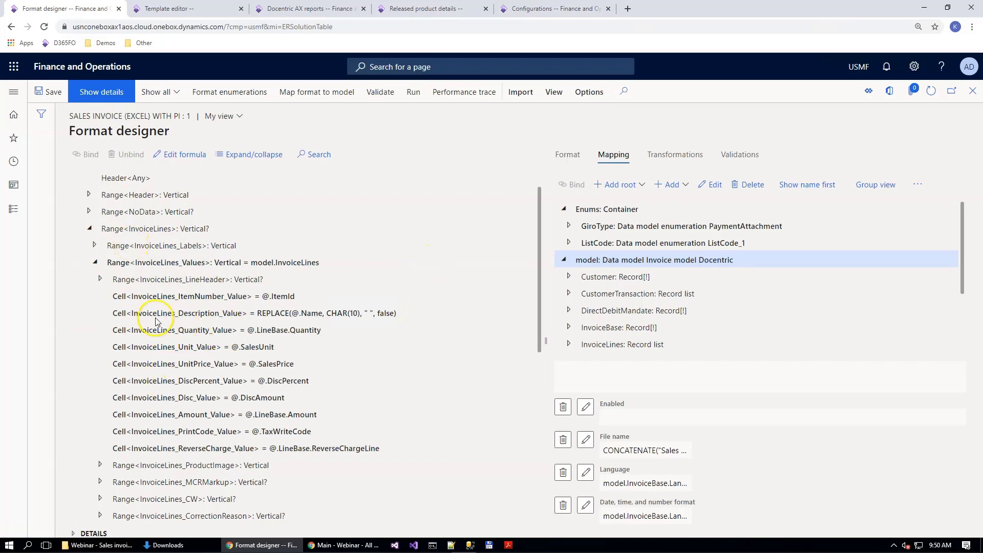
scroll(183, 295, "down", 1)
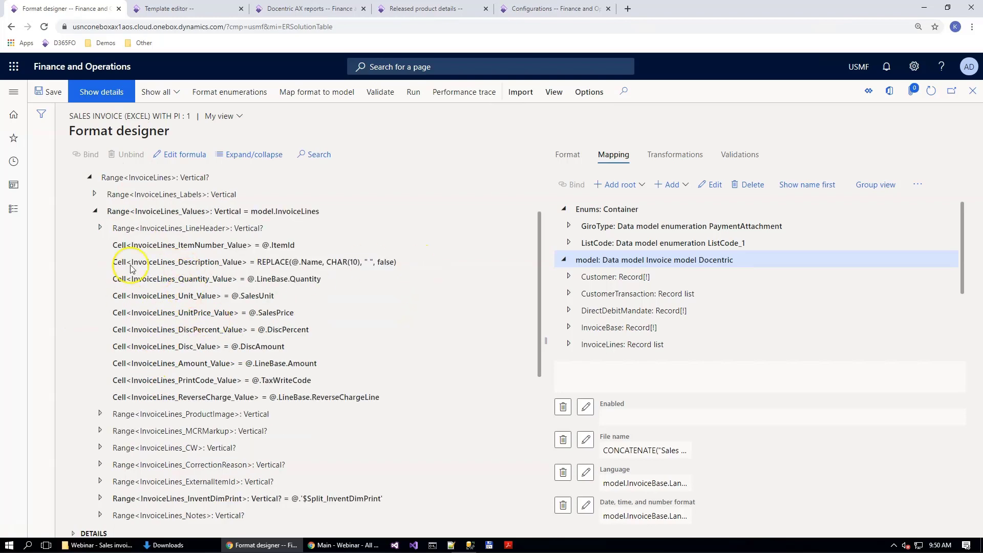
scroll(256, 317, "down", 2)
scroll(205, 287, "up", 1)
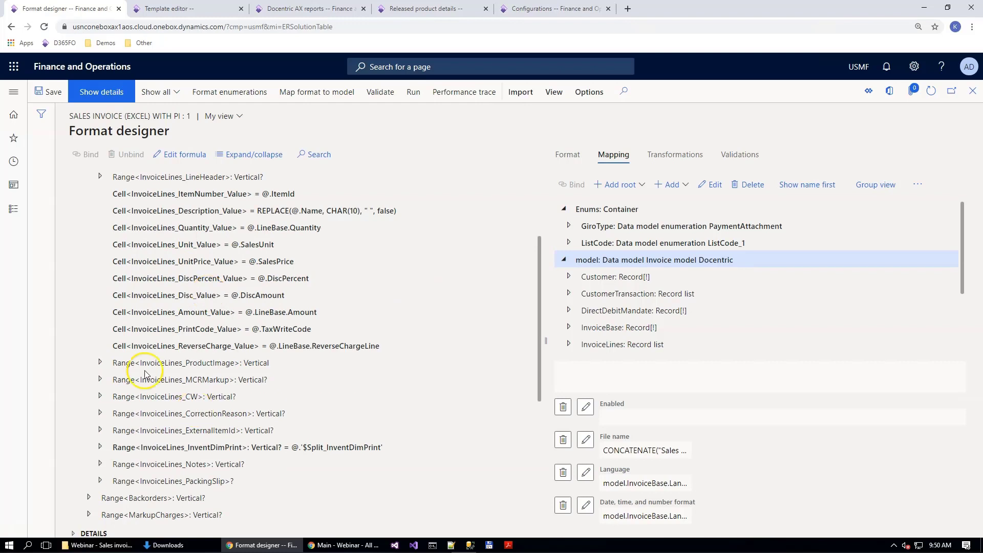
left_click(164, 364)
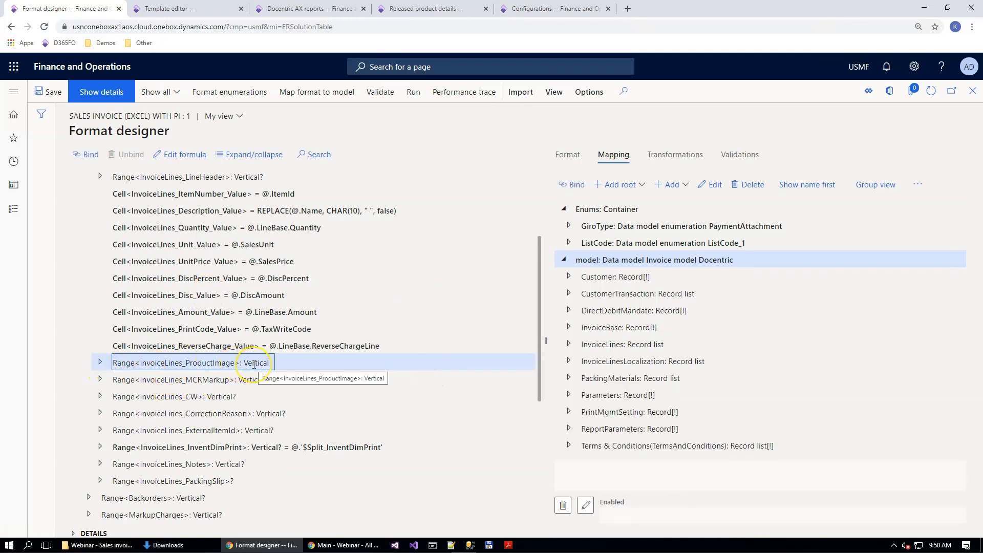
Step: Set the Enabled formula of the InvoiceLines_ProductImage range to @.IsItemImagePresent=TRUE, save it and return to the format designer
left_click(585, 506)
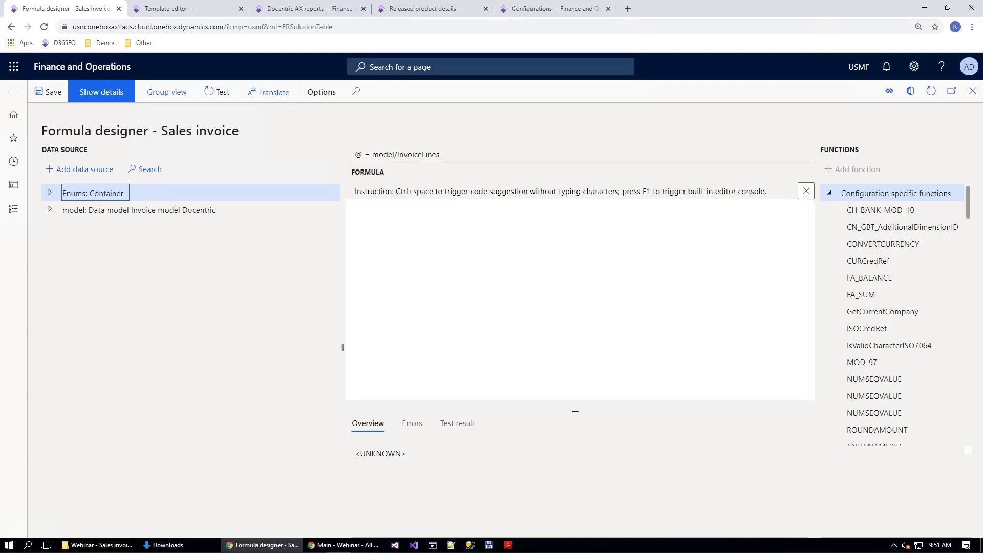
left_click(404, 225)
type("@.IsItemImagePresent=TRUE")
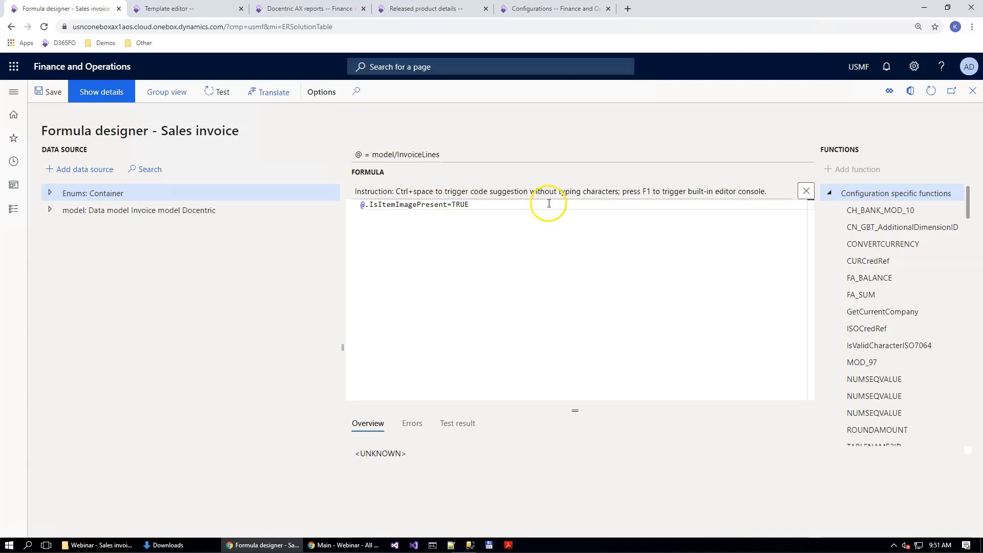
left_click(46, 95)
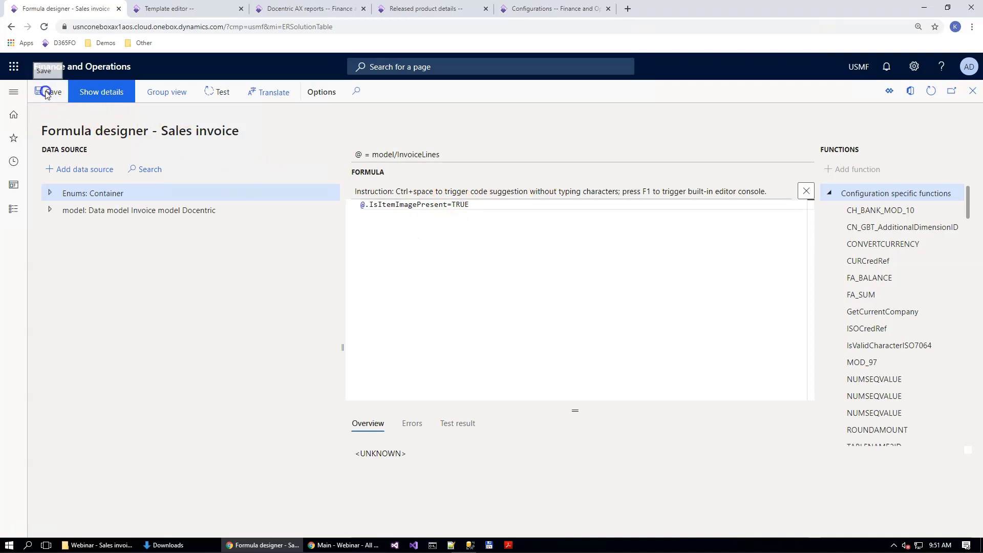
left_click(574, 148)
left_click(562, 127)
key("Escape")
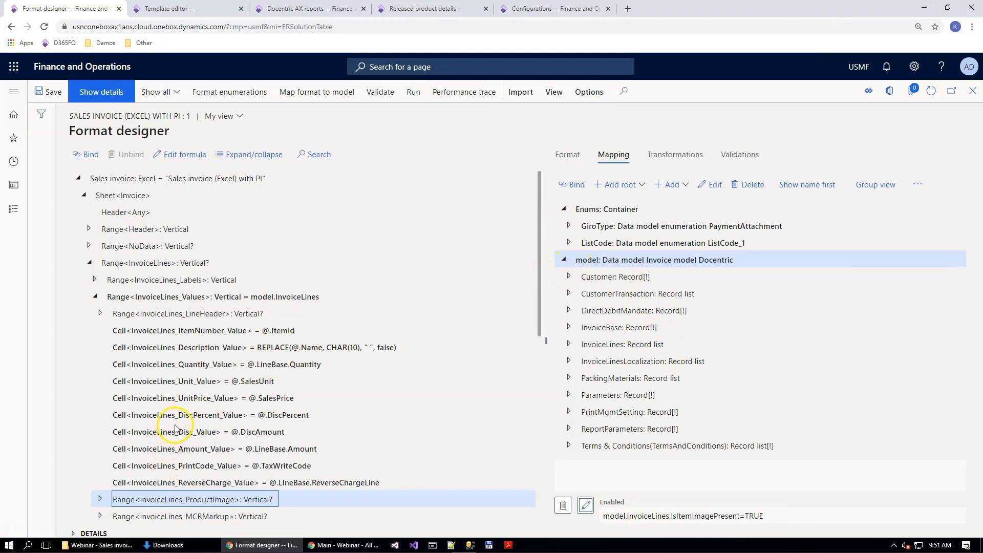
Step: Bind the InvoiceLines_ItemImage cell to the ItemImageAsContainer field of the model's InvoiceLines record list and dismiss the message
scroll(123, 468, "down", 3)
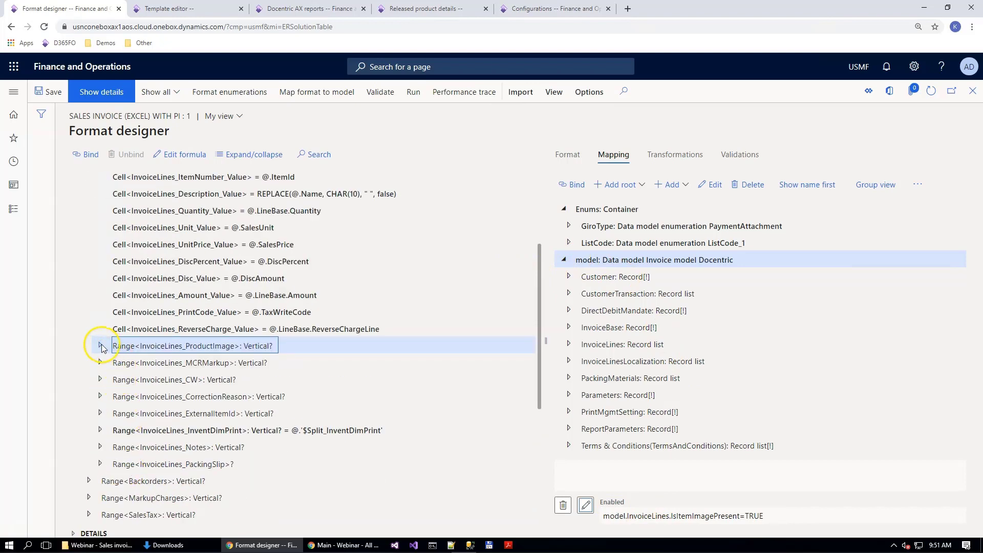
left_click(101, 347)
left_click(207, 365)
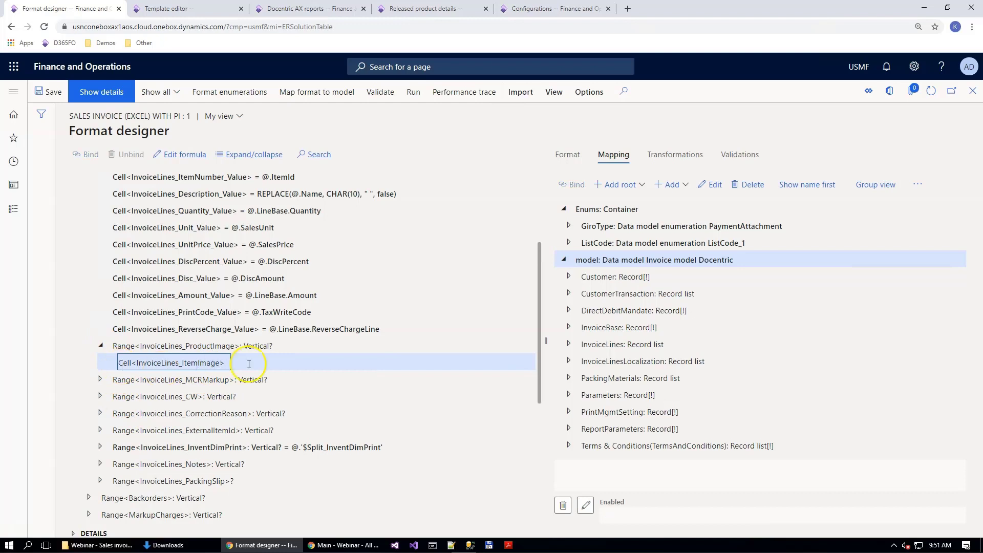
left_click(570, 345)
scroll(662, 343, "down", 2)
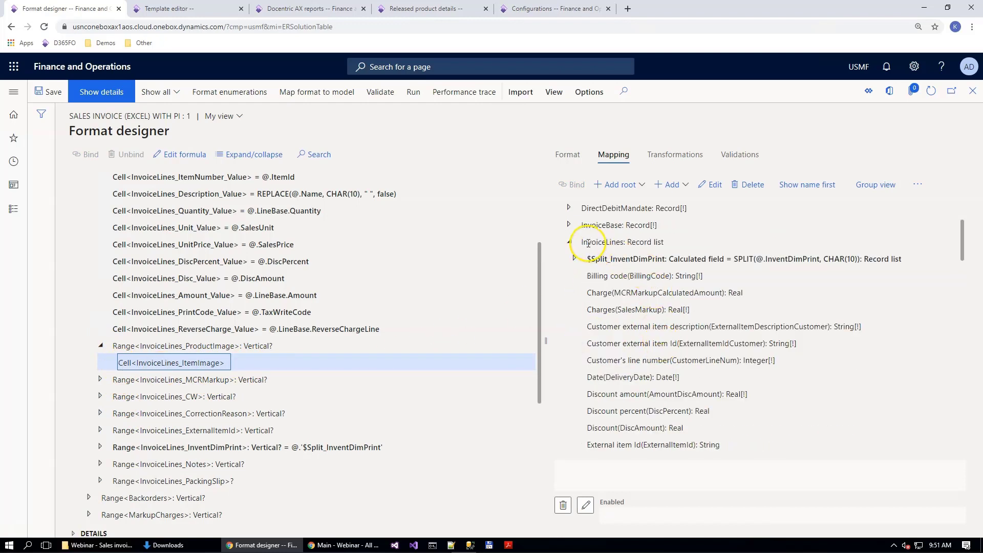
scroll(692, 329, "down", 2)
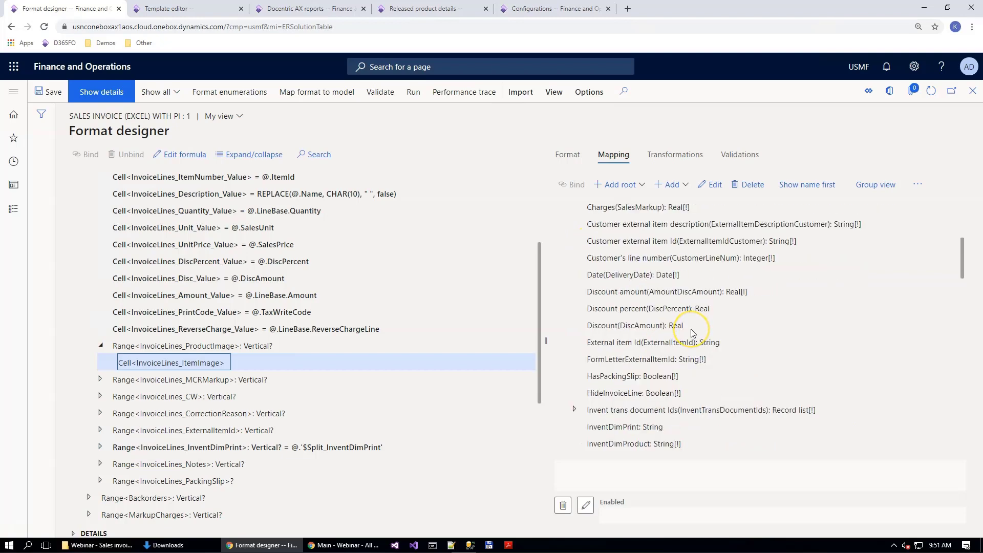
scroll(670, 302, "down", 4)
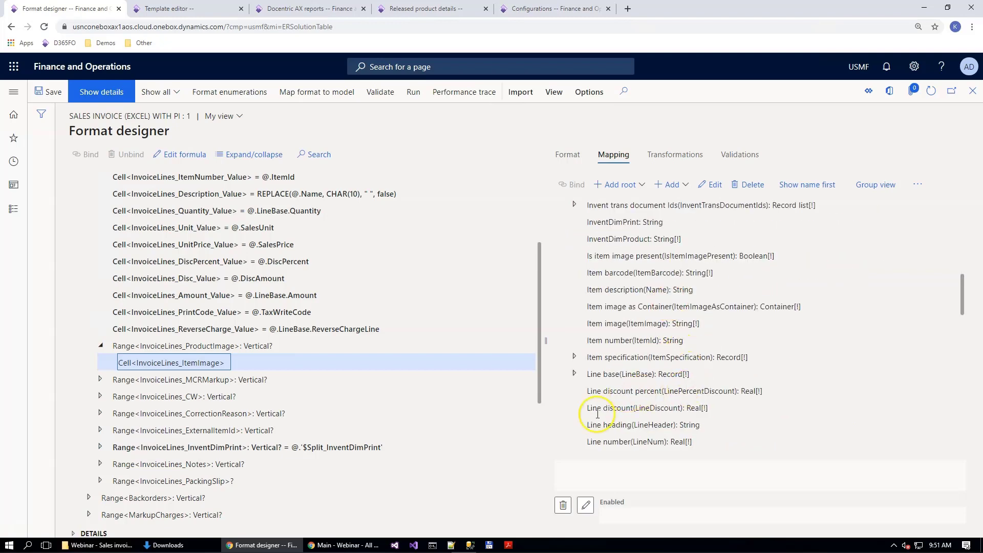
scroll(635, 237, "down", 2)
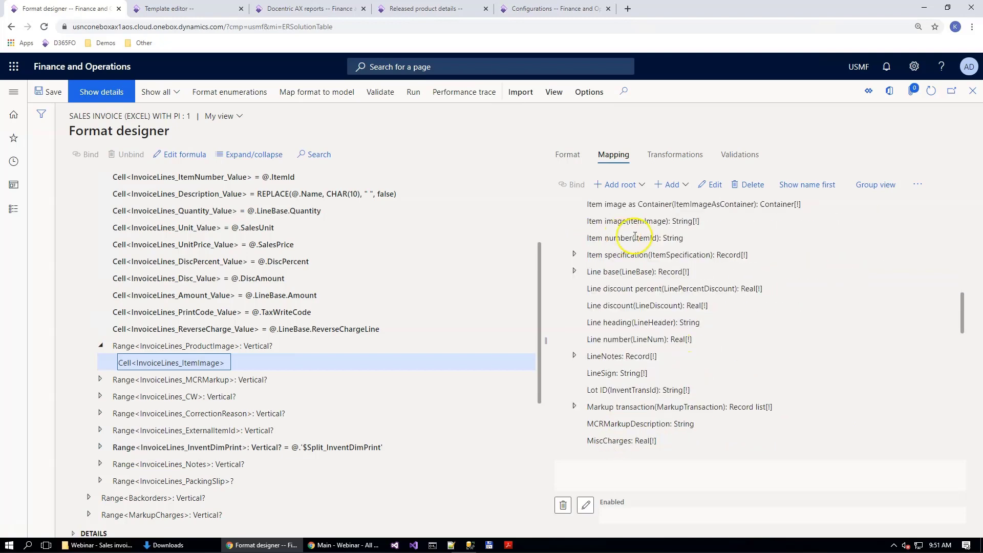
left_click(639, 208)
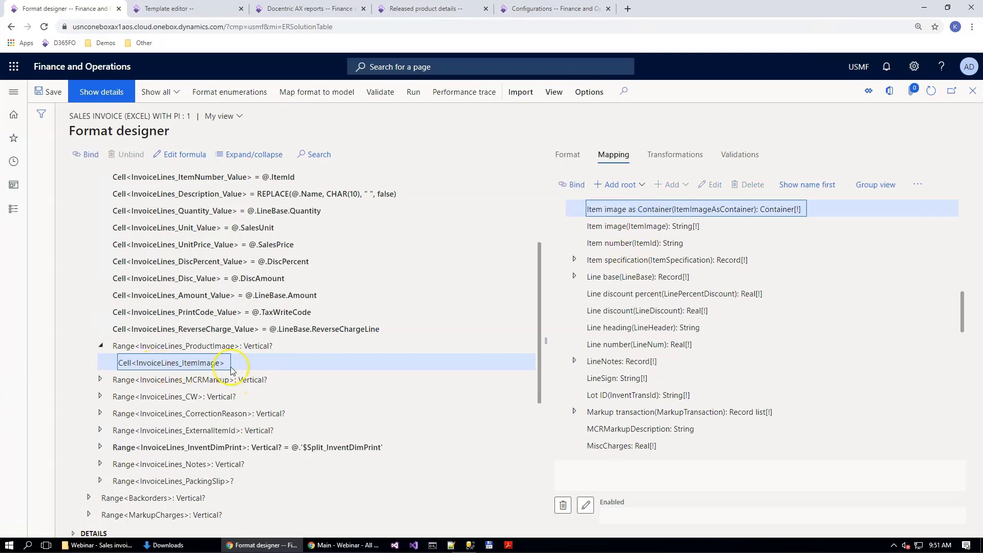
left_click(589, 188)
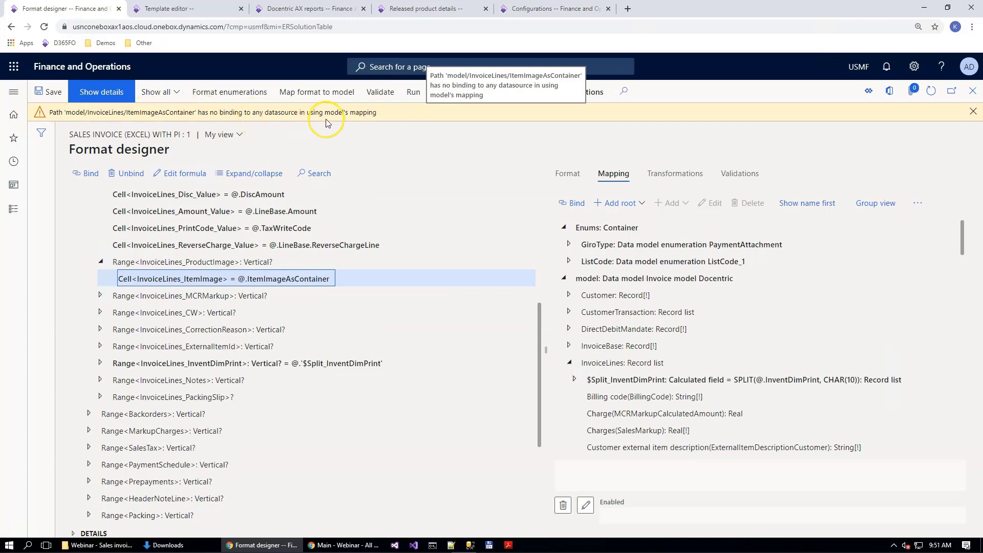
left_click(974, 112)
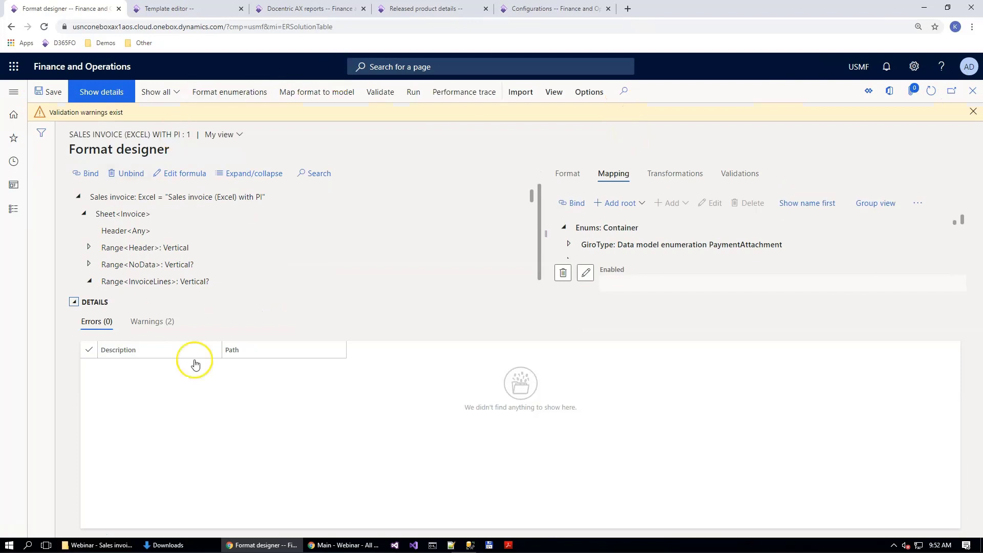
Step: Review the format's validation warnings, dismiss the notification and close the format designer
left_click(146, 321)
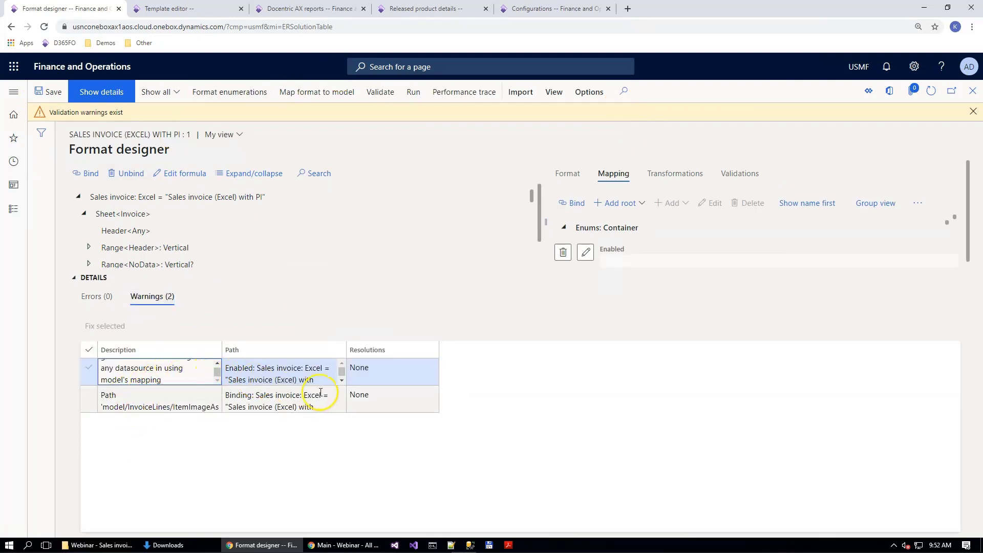
scroll(169, 379, "up", 2)
scroll(169, 379, "down", 2)
left_click(976, 111)
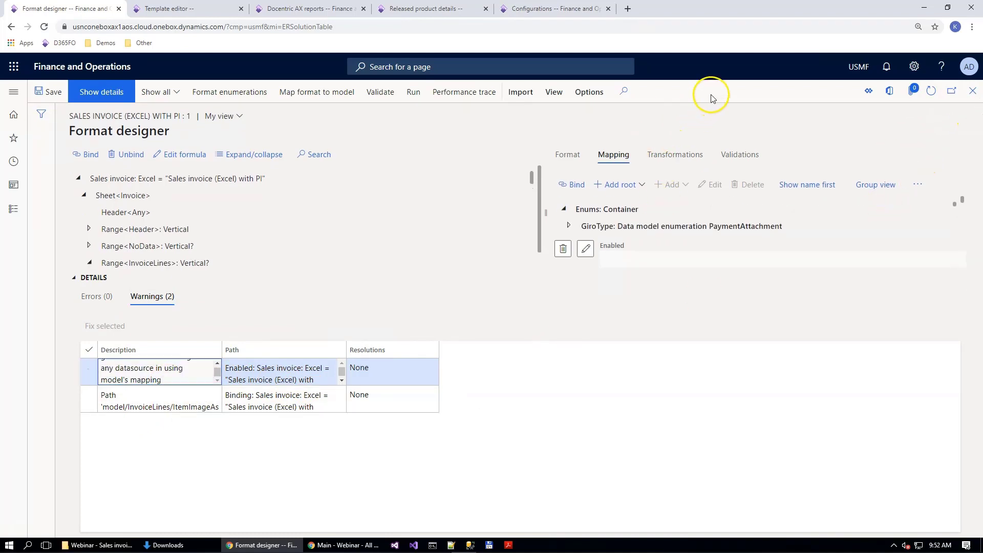
key("Escape")
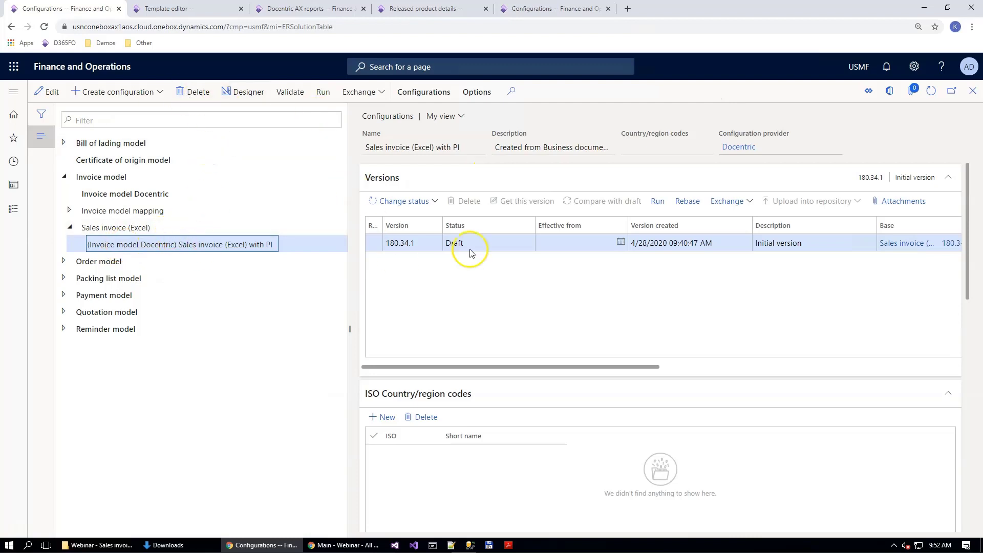
Step: Open the SalesInvoice mapping of the Invoice model mappping Docentric configuration in the model mapping designer
left_click(68, 211)
left_click(132, 228)
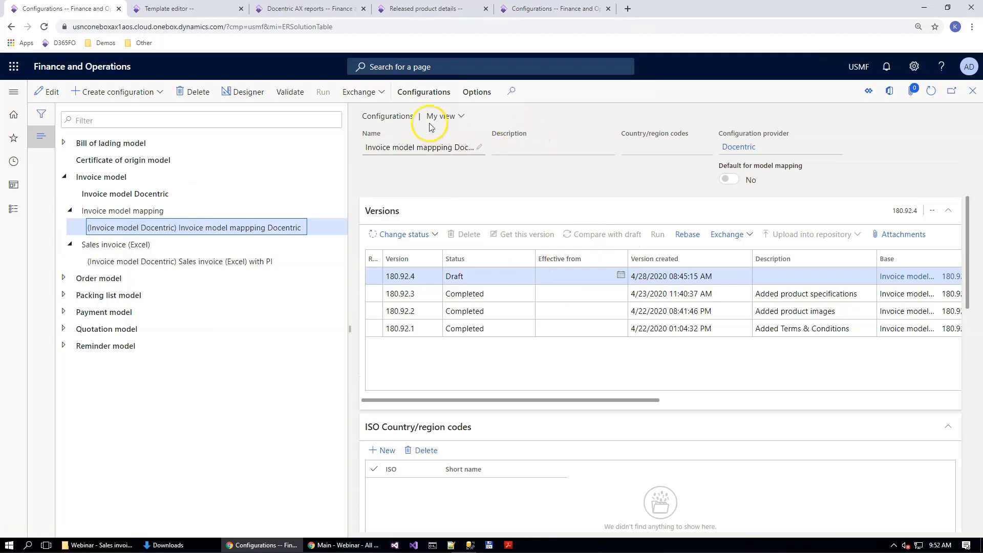
left_click(249, 92)
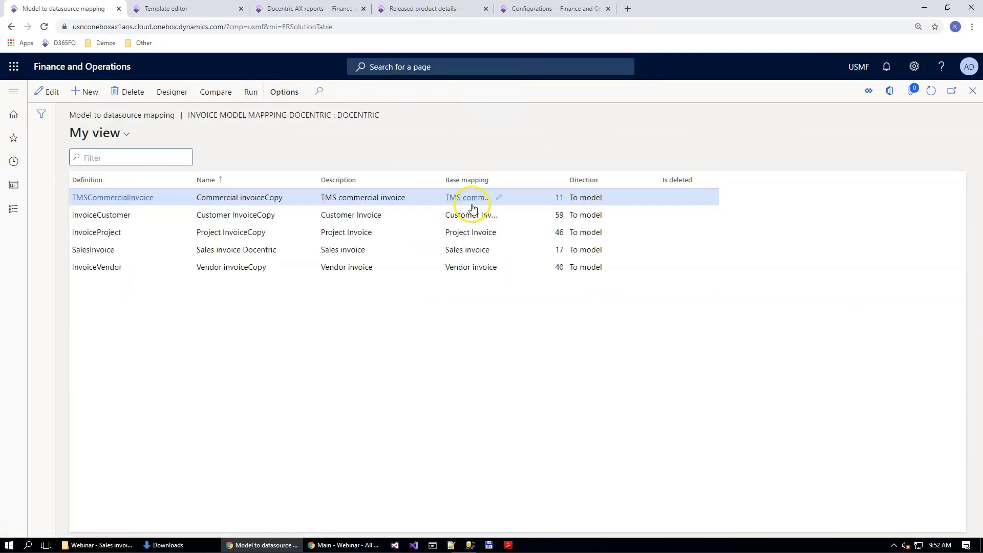
left_click(114, 248)
left_click(170, 92)
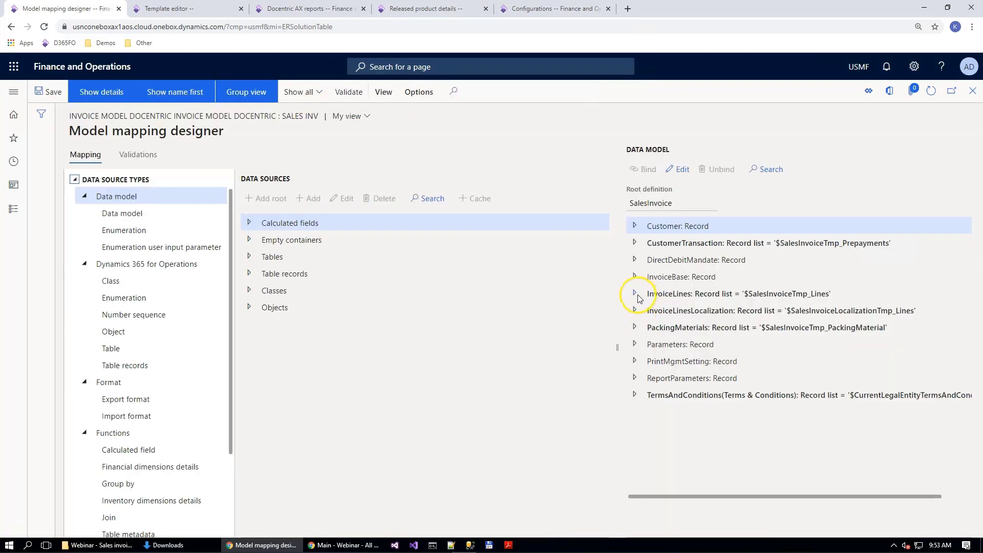
Step: Inspect the ItemImageAsContainer, ItemImage and IsItemImagePresent bindings in the SalesInvoice data model, and return to the configurations list
left_click(636, 293)
scroll(736, 397, "down", 5)
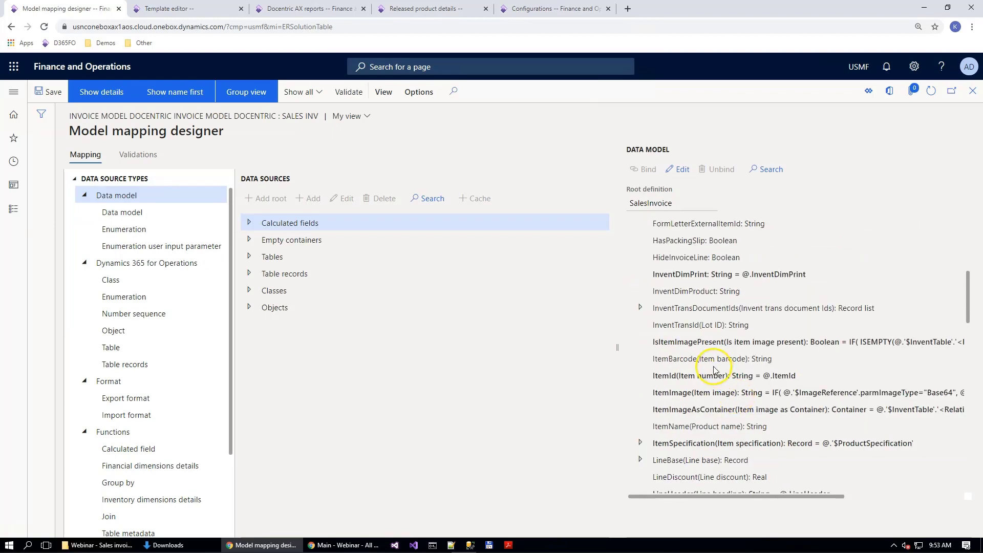
left_click(675, 405)
scroll(676, 405, "down", 1)
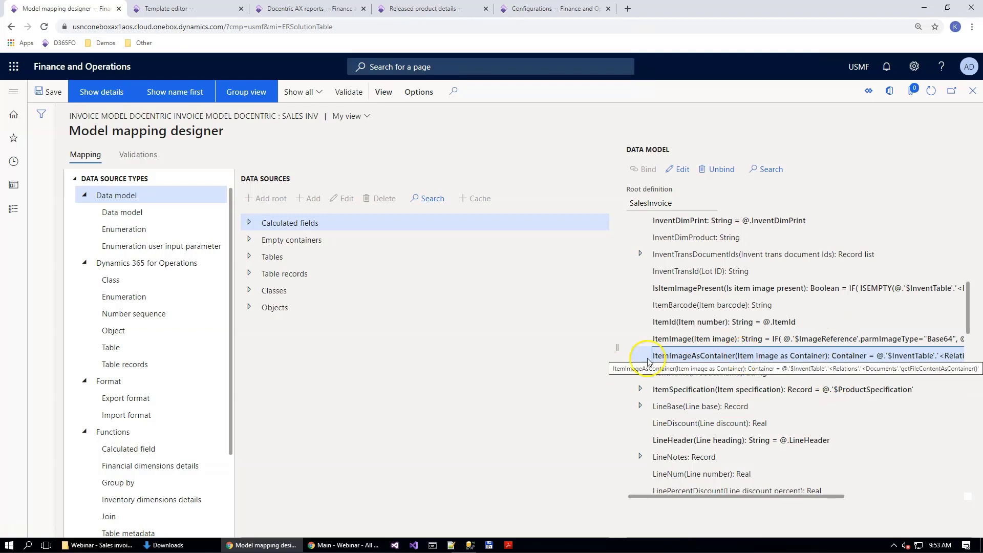
left_click(682, 338)
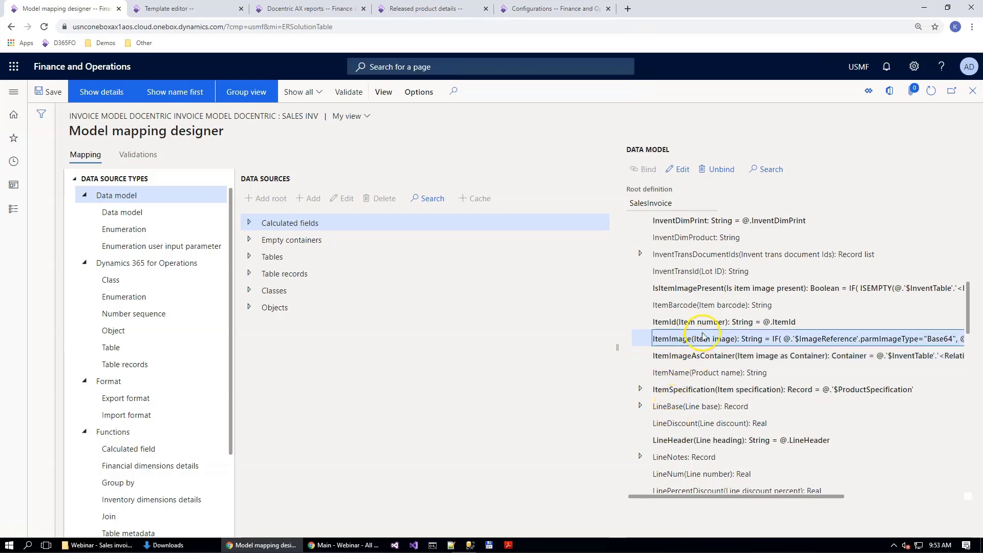
left_click(688, 289)
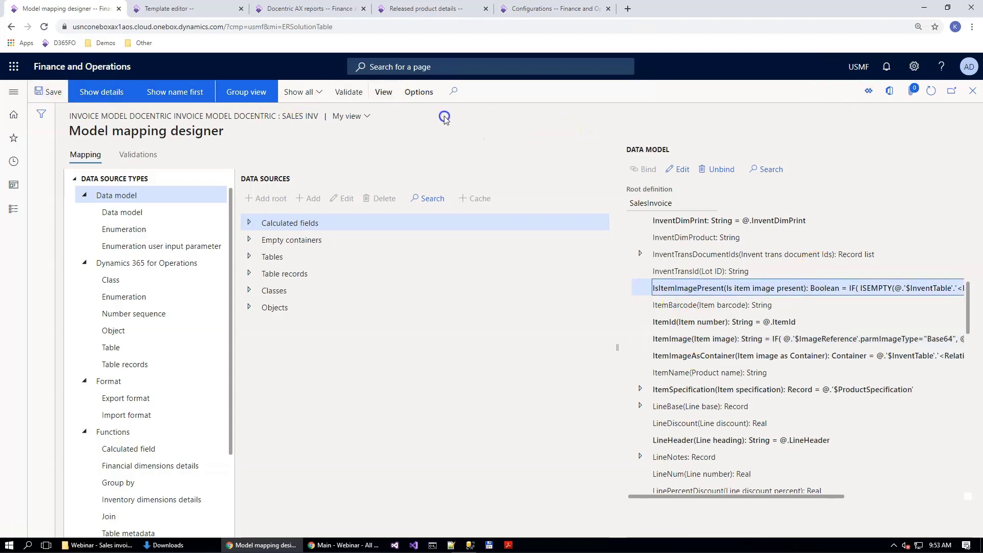
key("Escape")
key("Escape")
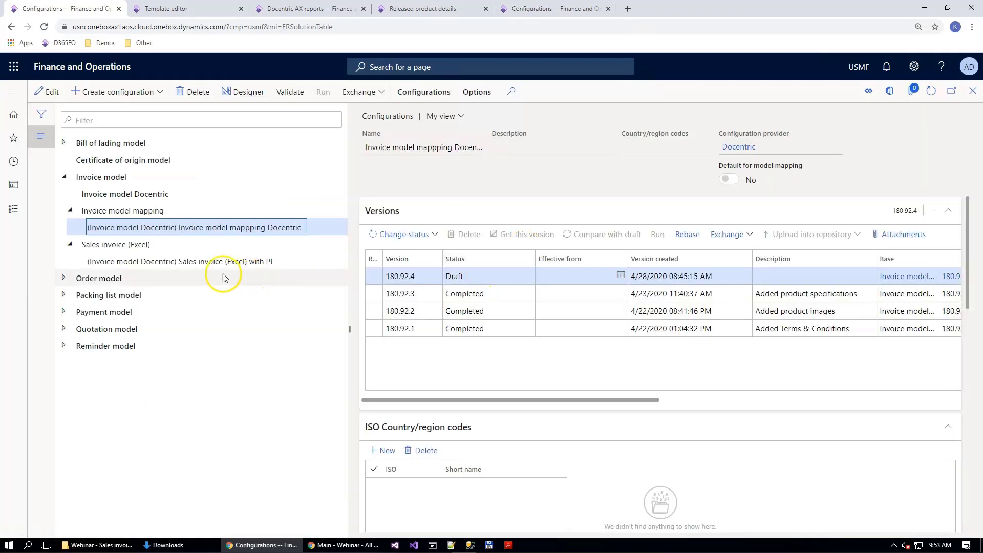
Step: View the versions of the Sales invoice (Excel) with PI format and its parent Sales invoice (Excel)
left_click(171, 260)
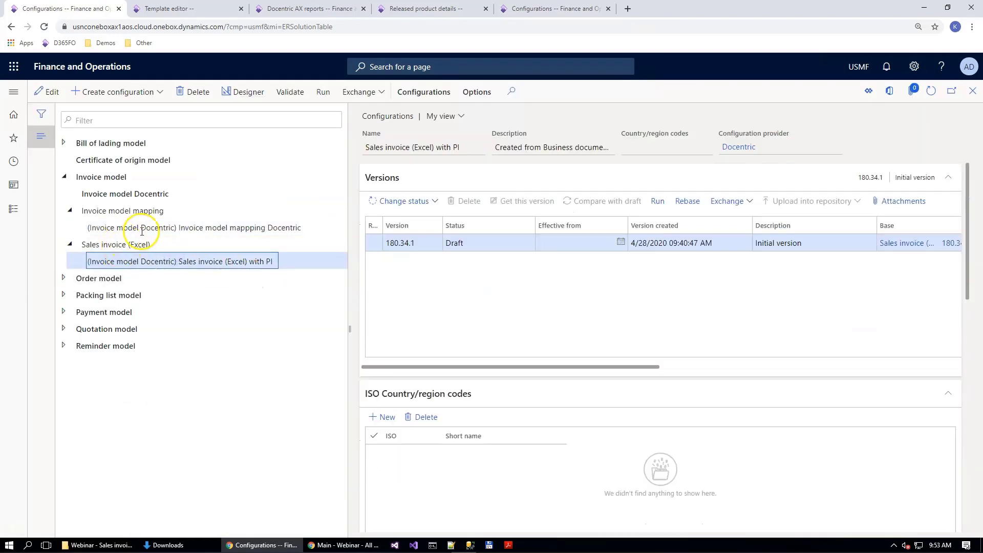
left_click(105, 244)
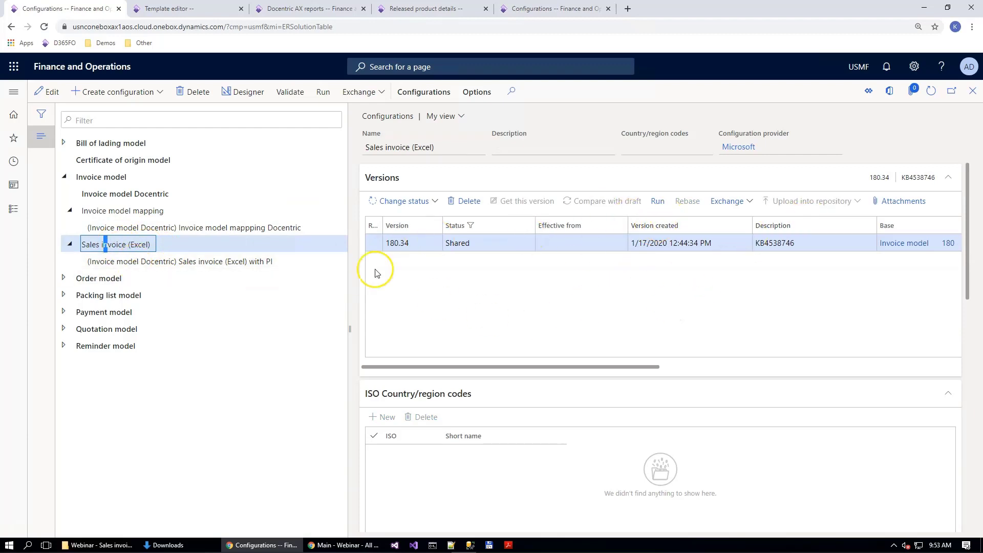
Step: Review the version, prerequisites and tags of the Sales invoice (Excel) with PI format configuration
left_click(143, 262)
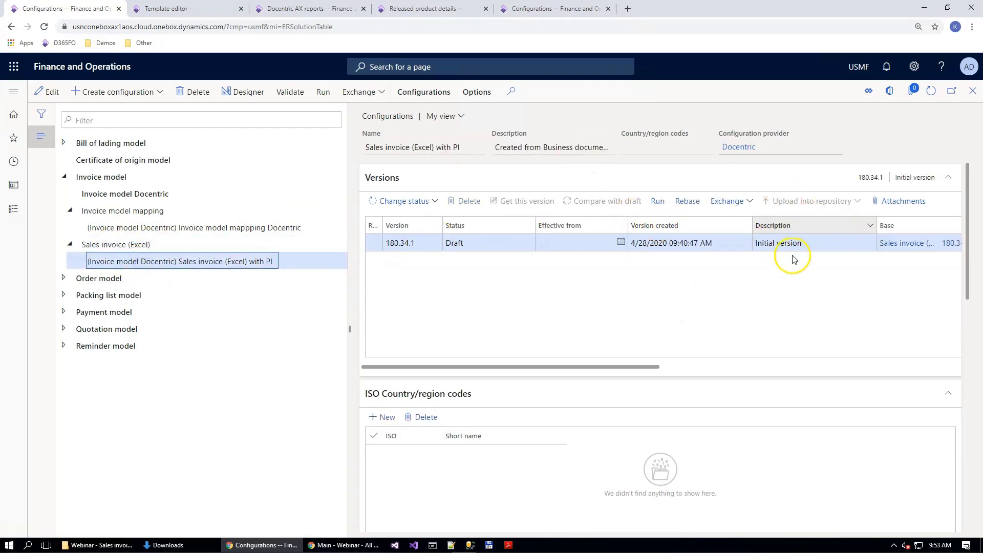
scroll(754, 286, "down", 8)
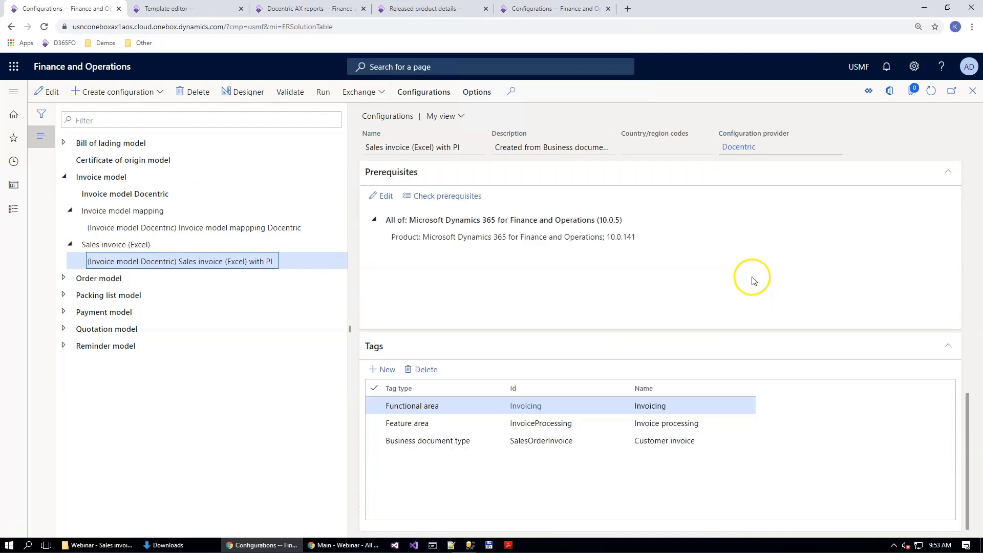
scroll(754, 281, "up", 8)
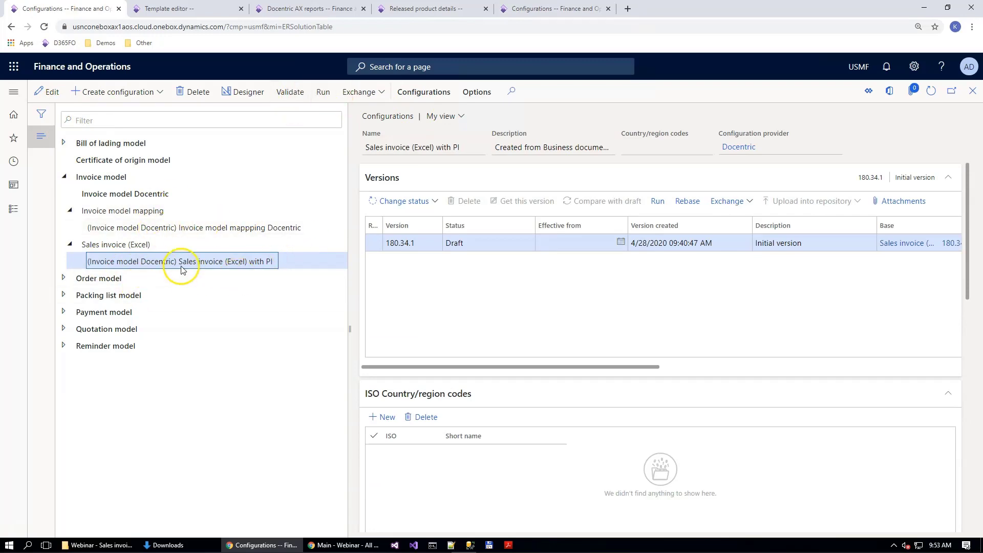
Step: In Released product details, upload 1000-Sufrace Pro 128 GB.png from the Product Images\Samples images folder as the product image of item 1000
left_click(429, 9)
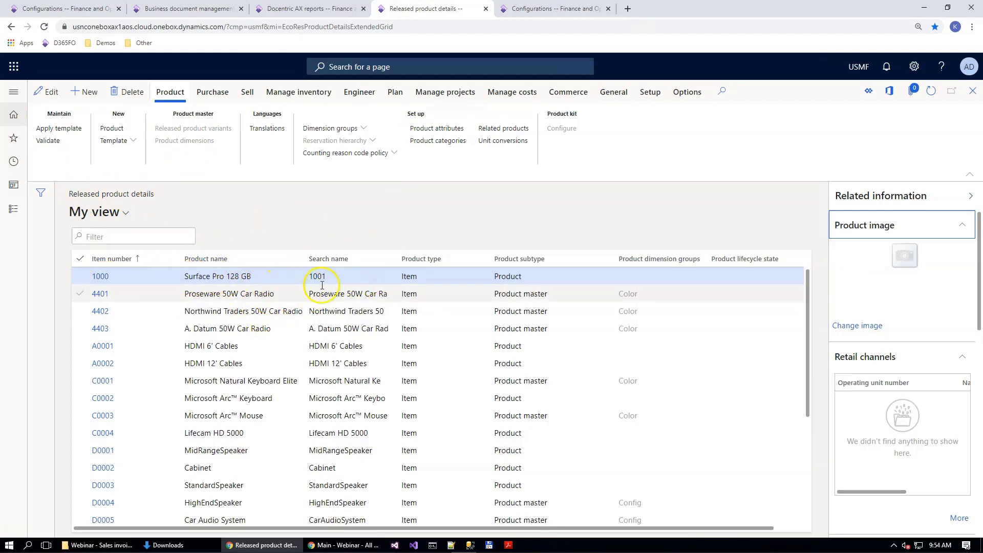
left_click(871, 326)
left_click(650, 391)
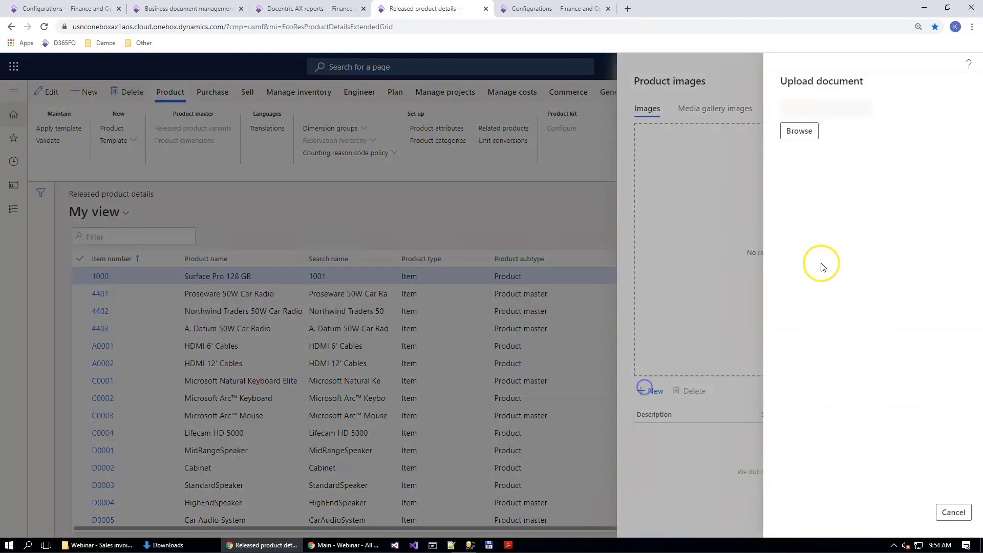
left_click(798, 132)
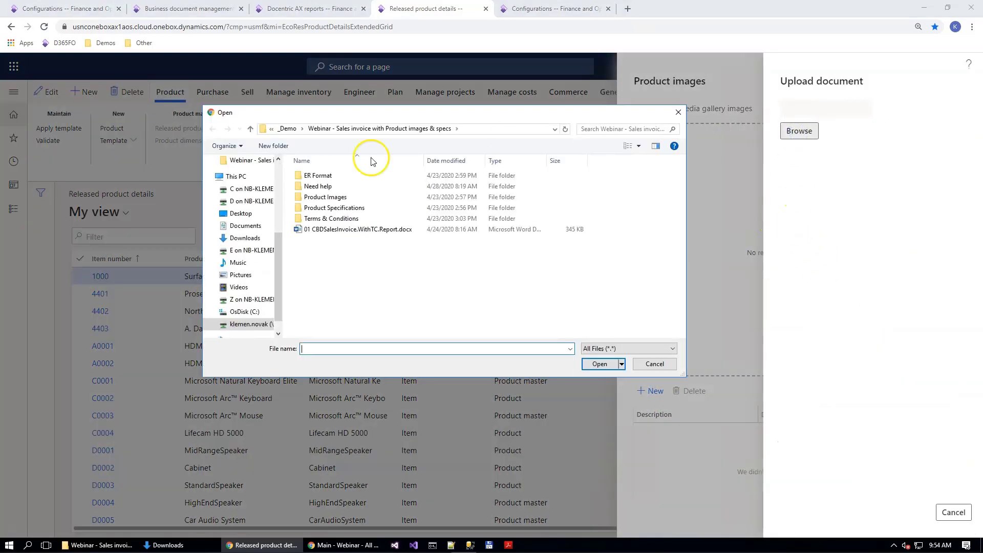
double_click(324, 197)
double_click(323, 197)
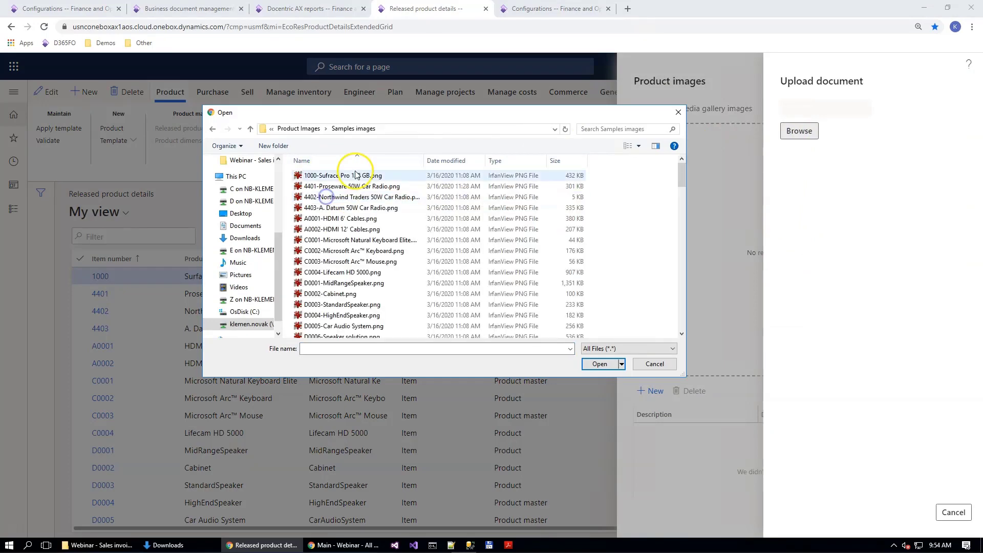
double_click(329, 175)
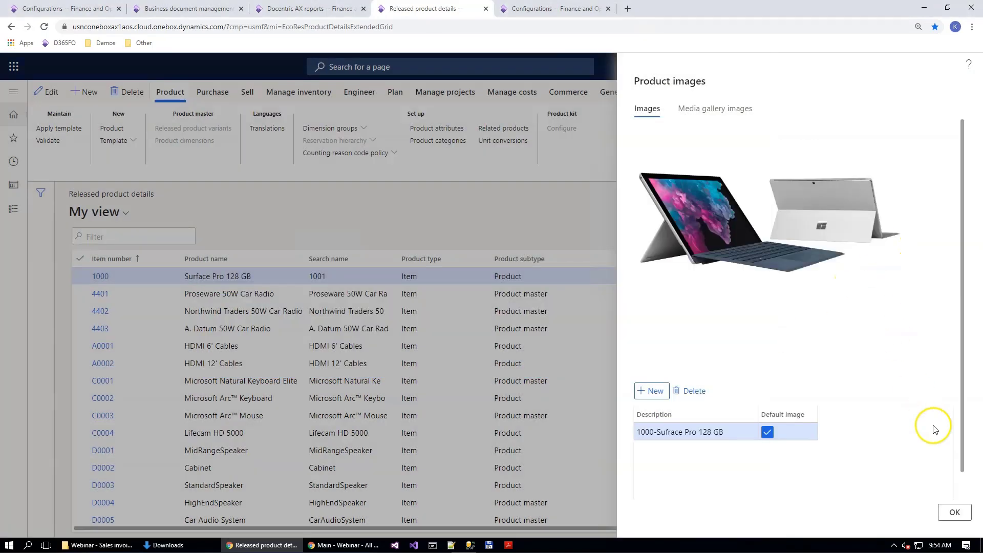
Step: Start another image upload for item 1000 and select D0001-MidRangeSpeaker.png from the Samples images folder
left_click(652, 391)
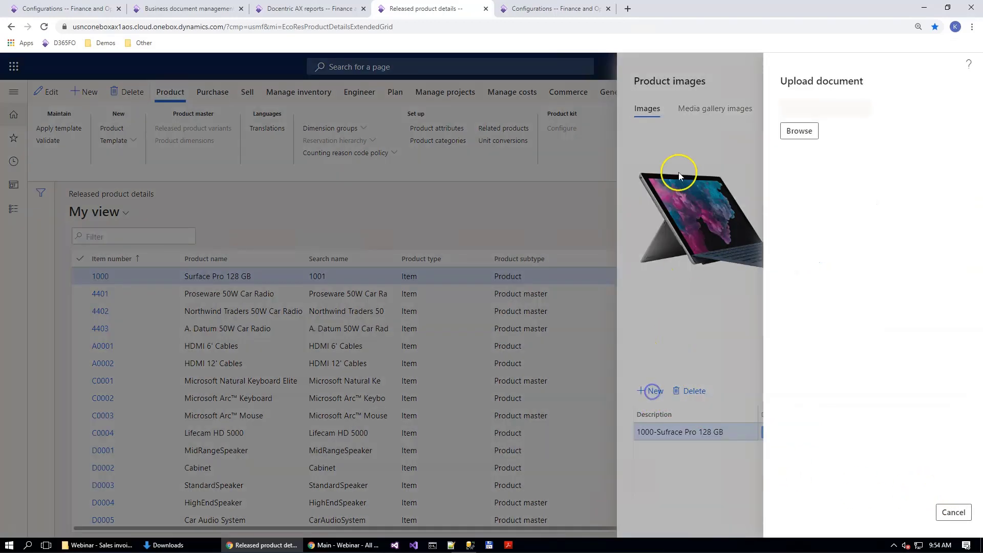
left_click(795, 131)
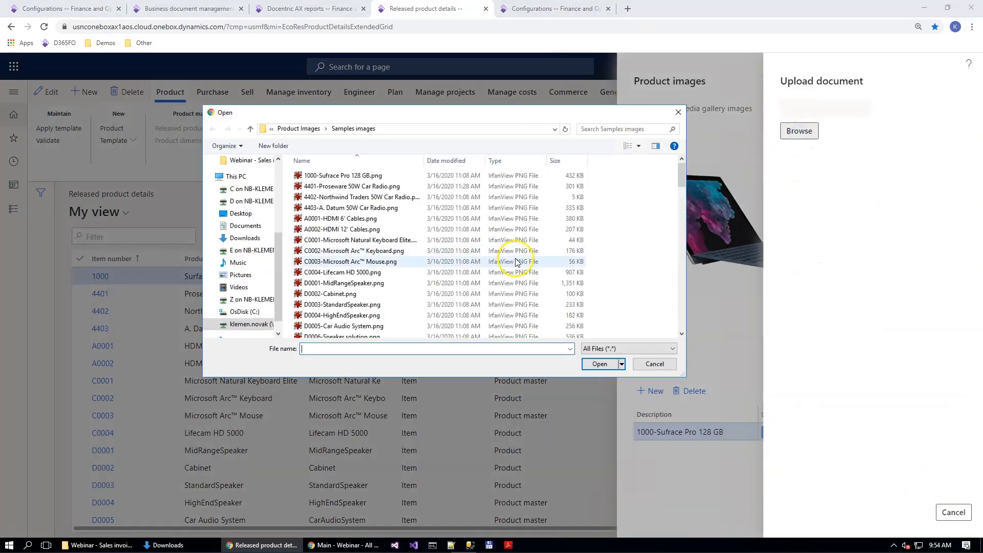
scroll(639, 259, "down", 2)
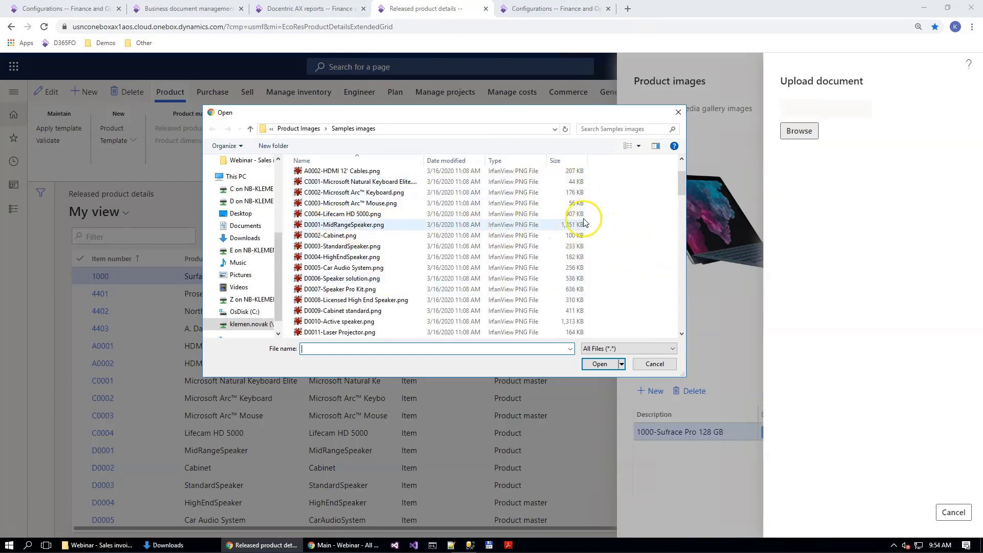
scroll(595, 221, "up", 2)
scroll(579, 258, "down", 1)
left_click(567, 257)
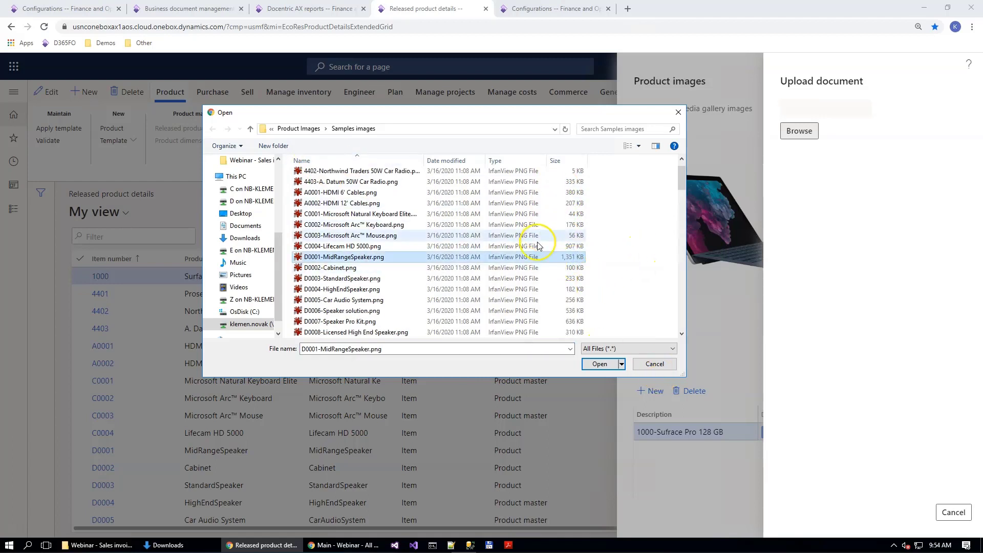
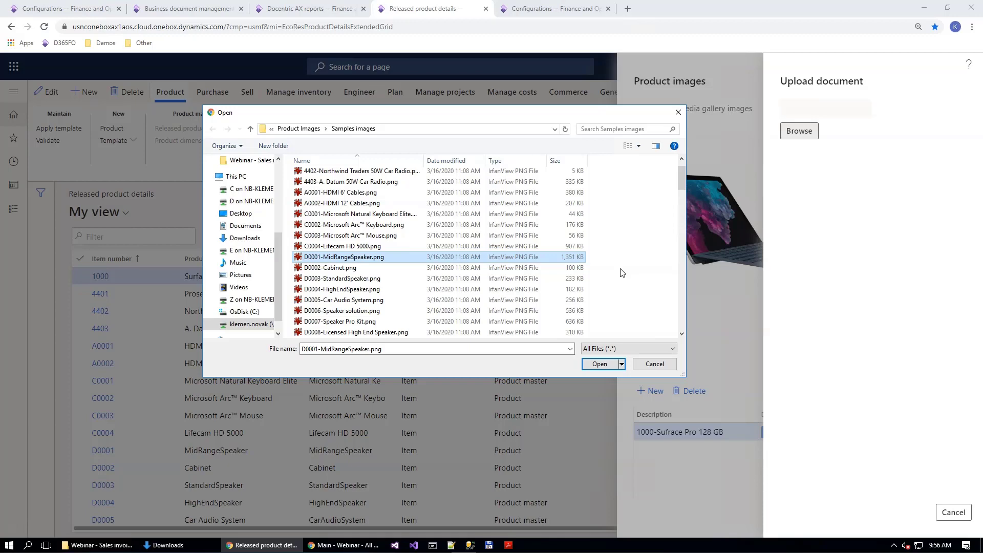
Step: Cancel the additional image upload for item 1000 and accept the existing product image
left_click(654, 363)
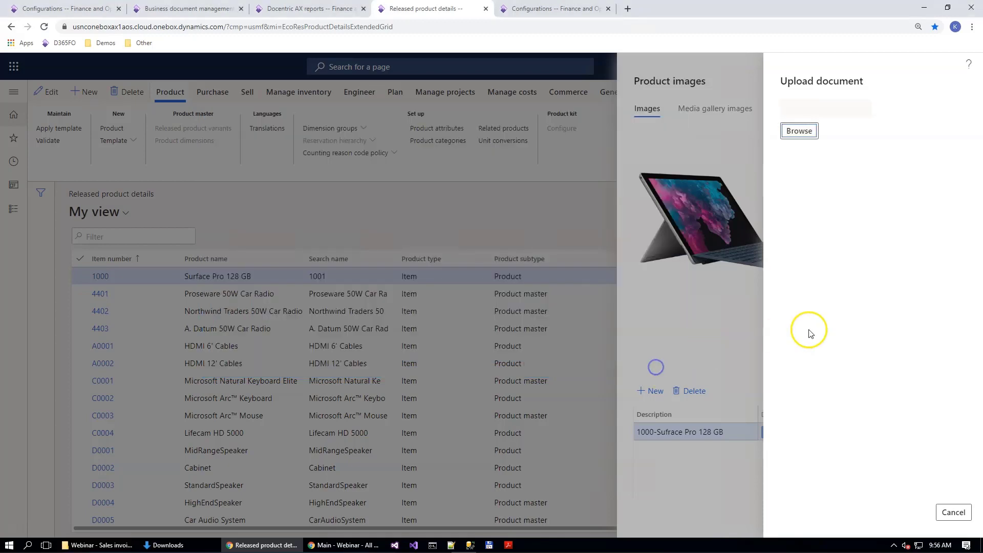
left_click(964, 513)
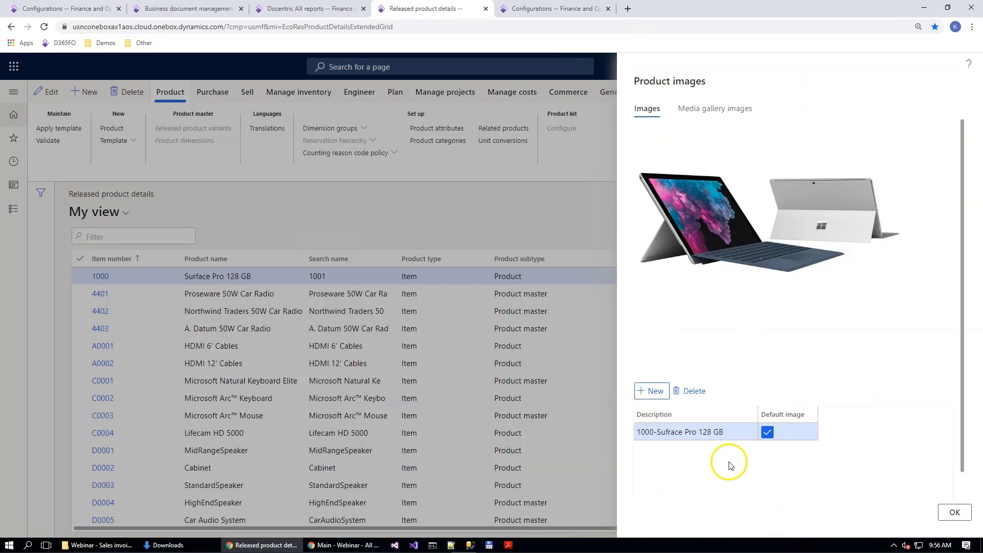
left_click(954, 514)
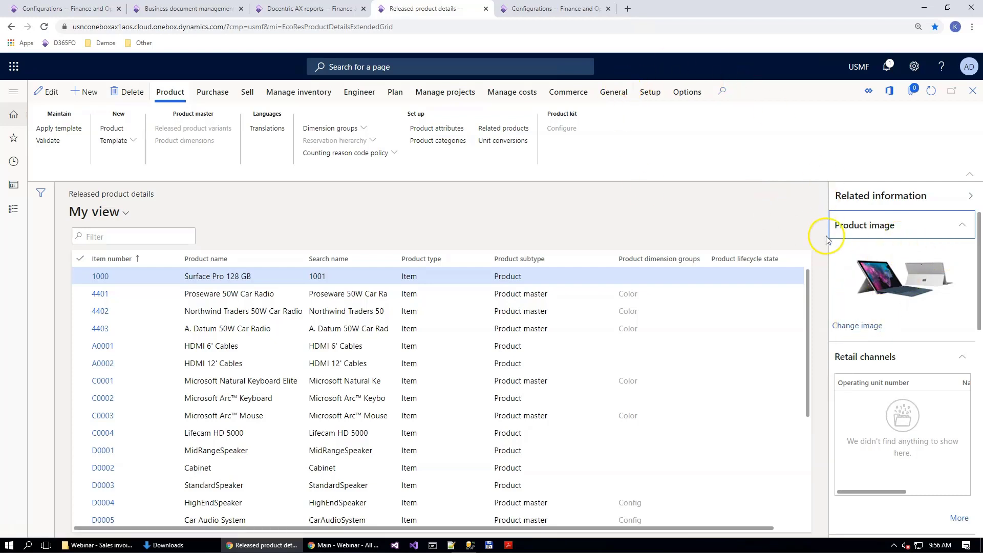
Step: Add 1000-Sufrace Pro 128 GB.docx from the Product Specifications\Samples folder as a File attachment of item 1000
left_click(910, 95)
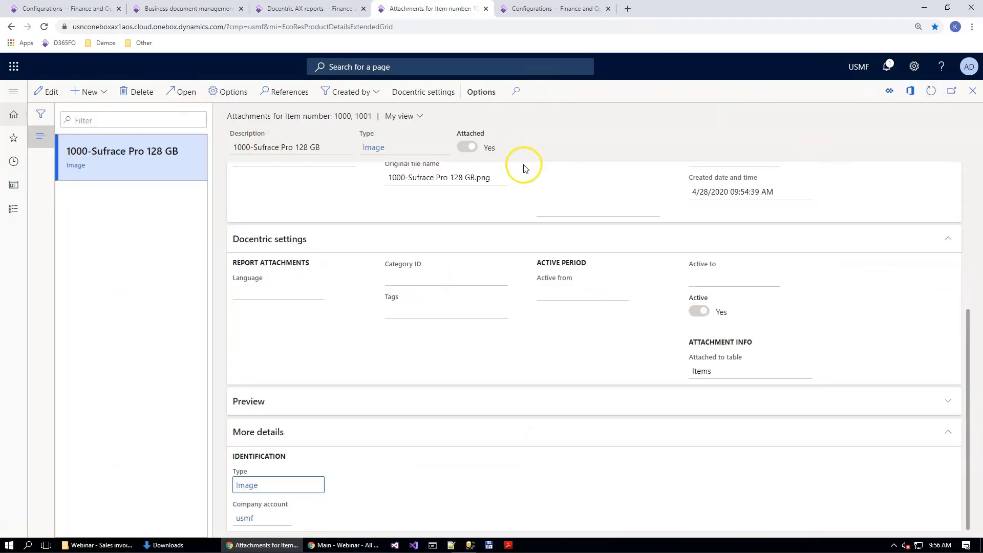
left_click(100, 92)
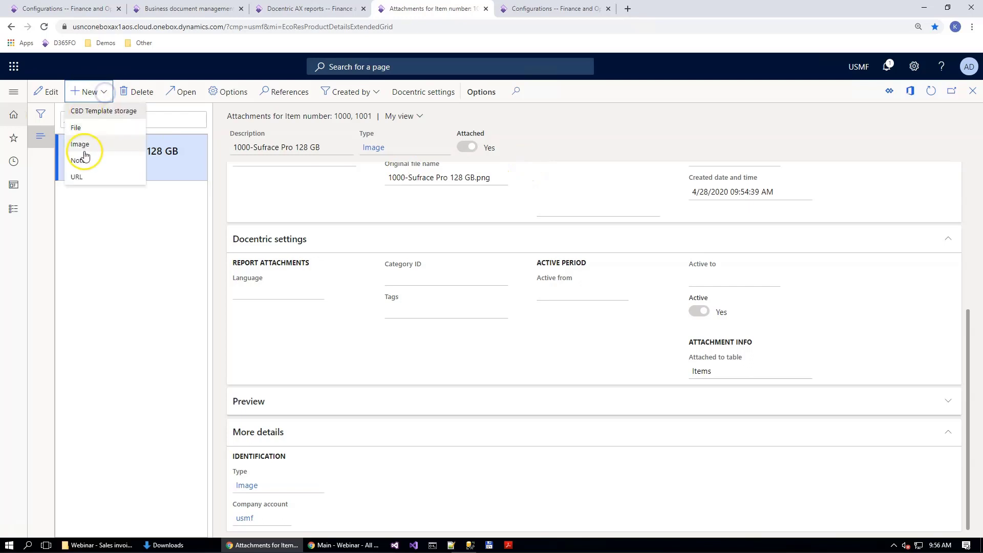
left_click(85, 128)
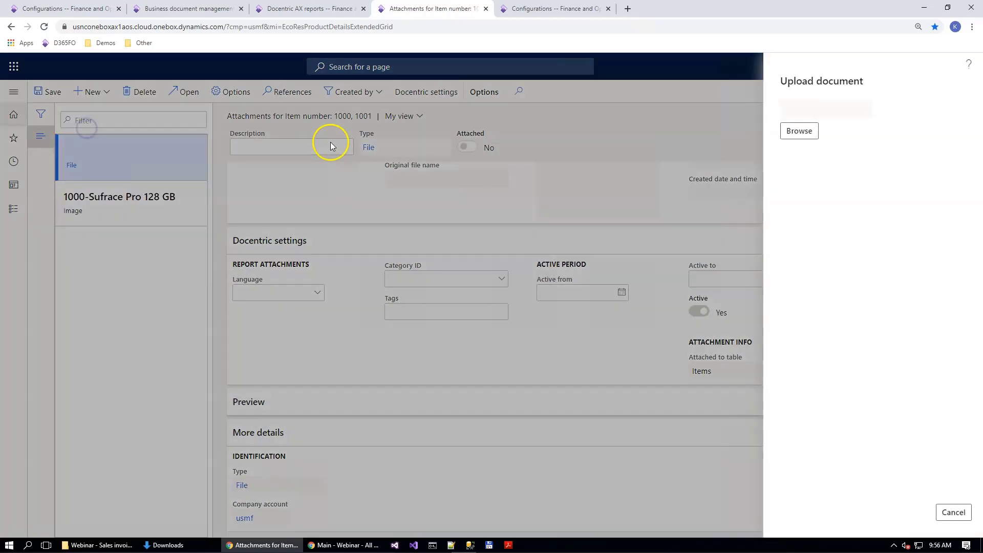
left_click(793, 132)
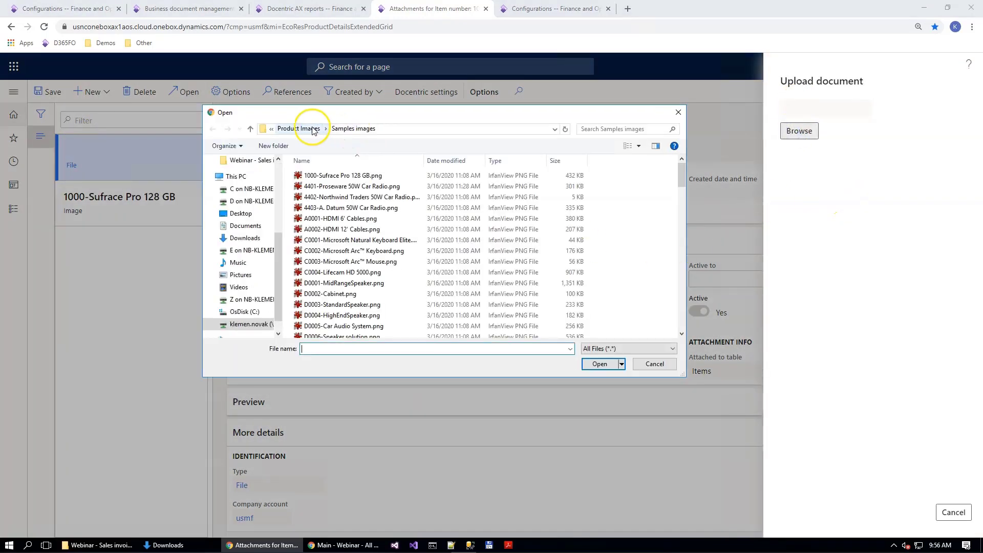
left_click(306, 128)
left_click(409, 129)
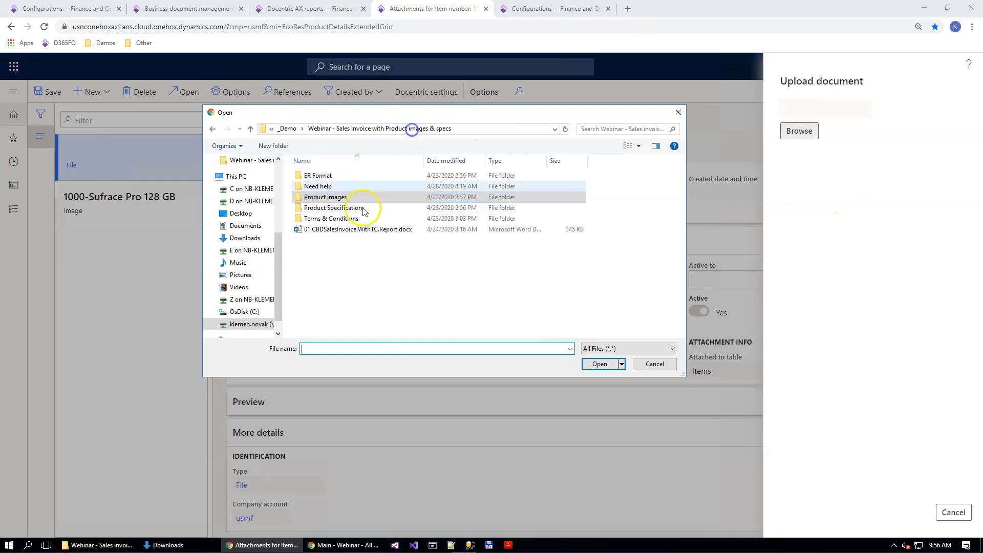
double_click(339, 209)
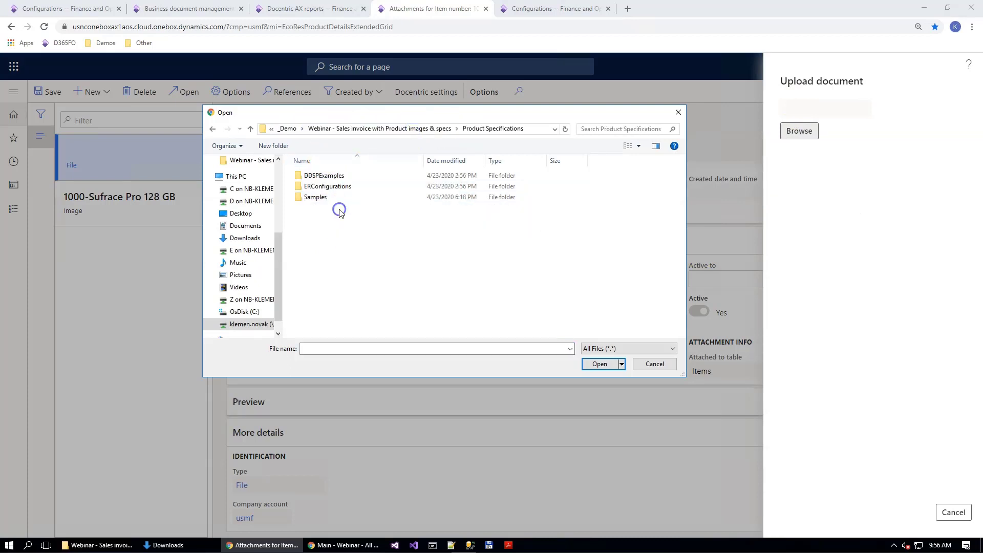
double_click(315, 197)
double_click(310, 177)
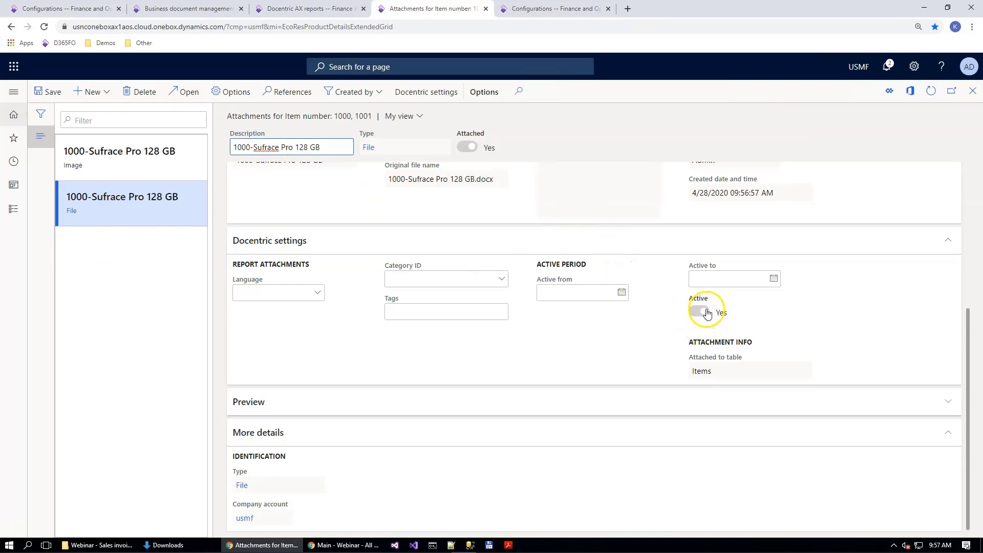
Step: Set the file attachment's Docentric language to en-us and category to Product specification, then save and close the attachments
left_click(318, 293)
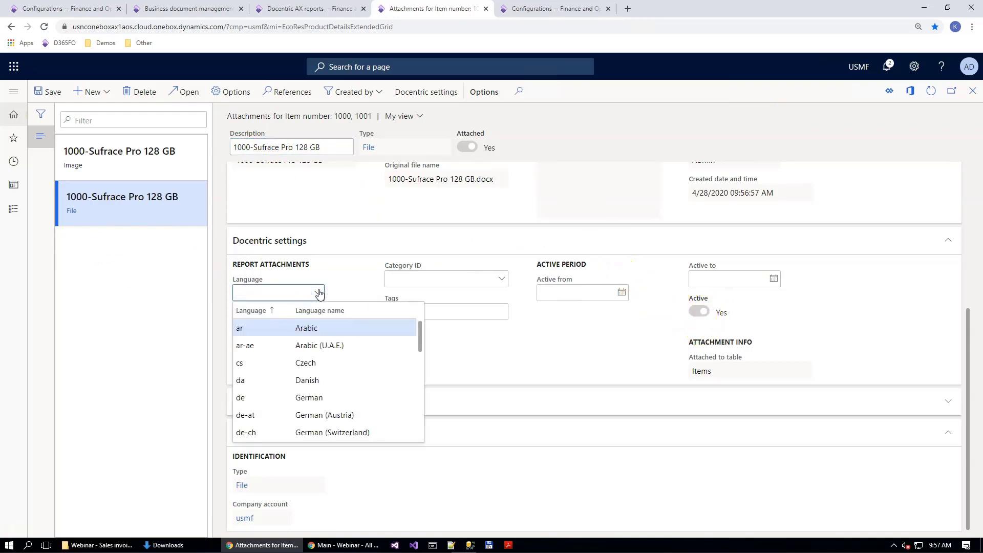
type("en-us")
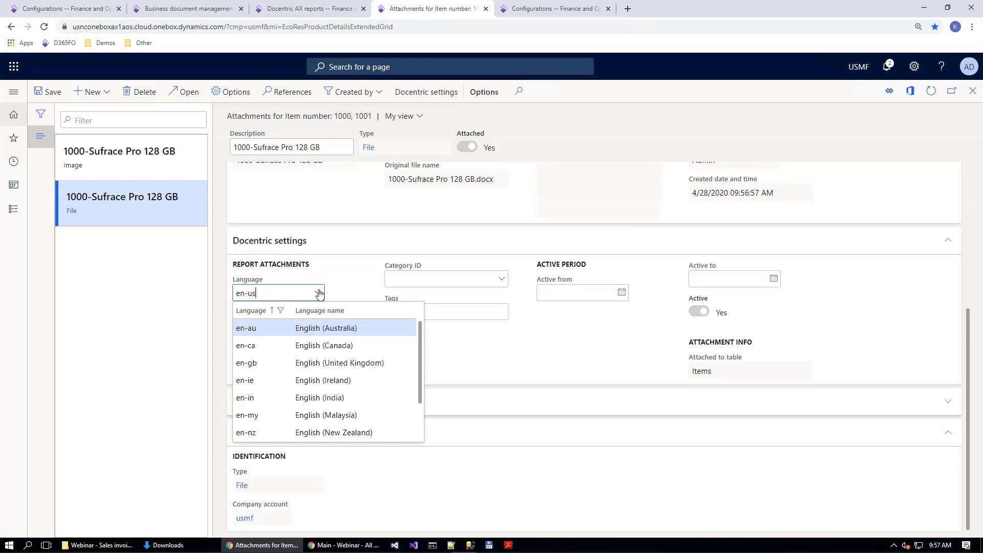
key("Tab")
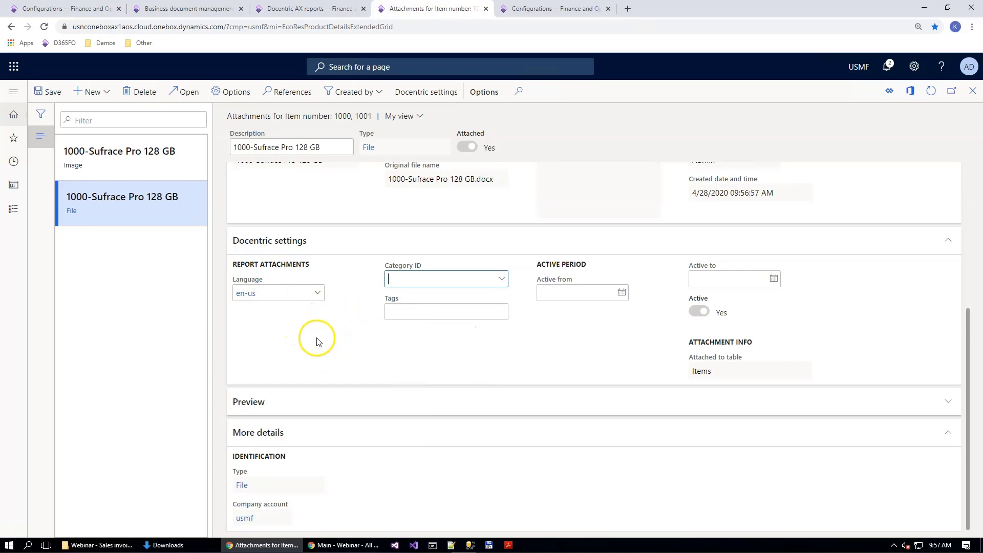
left_click(502, 280)
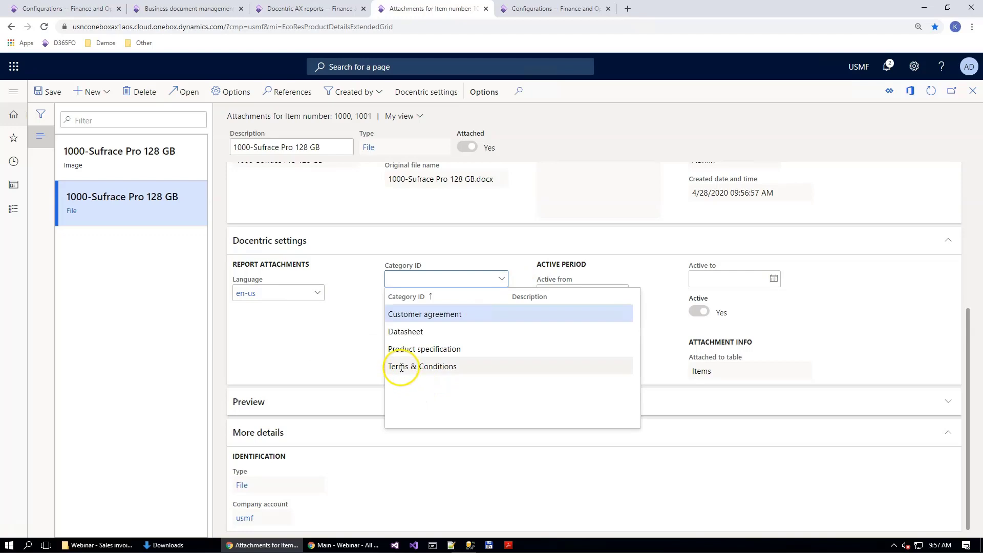
left_click(410, 349)
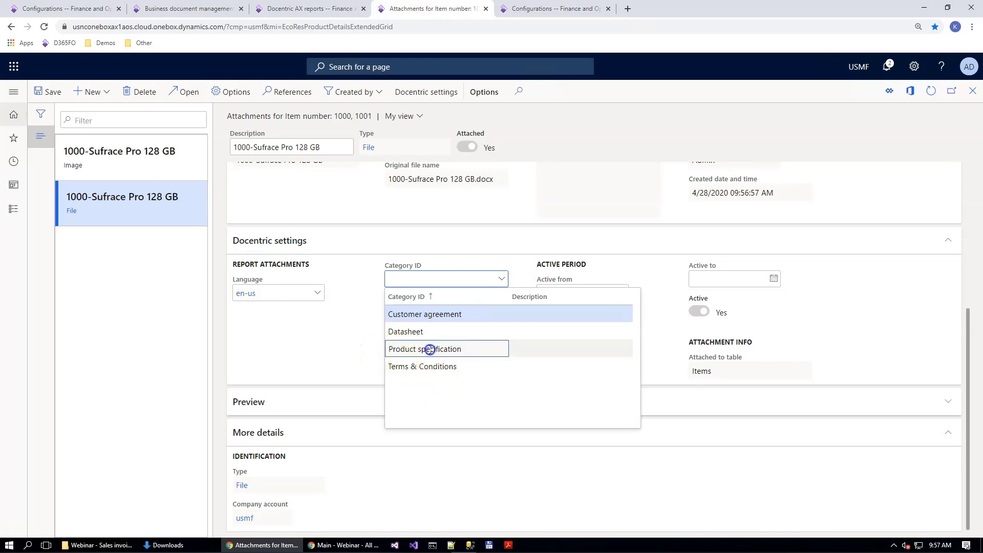
left_click(44, 91)
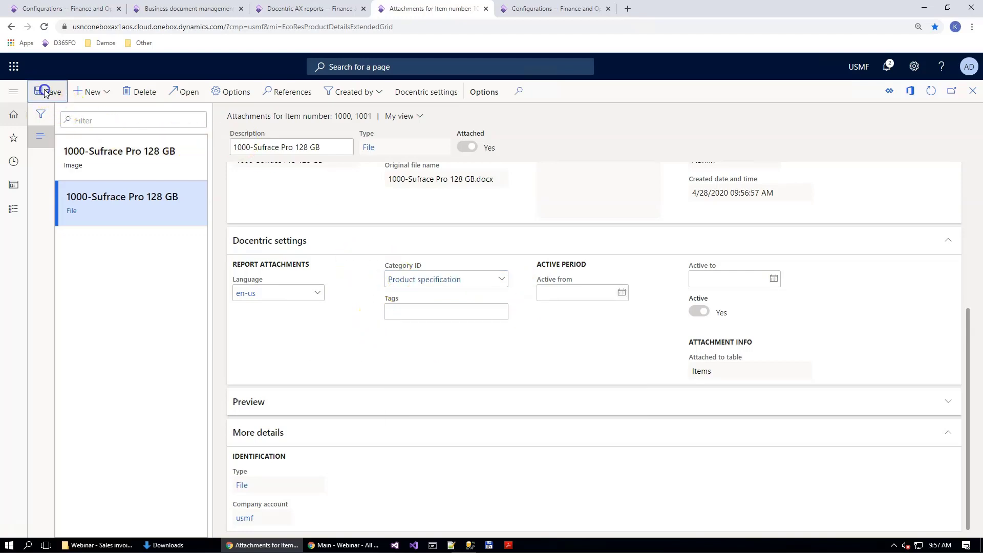
left_click(619, 122)
key("Escape")
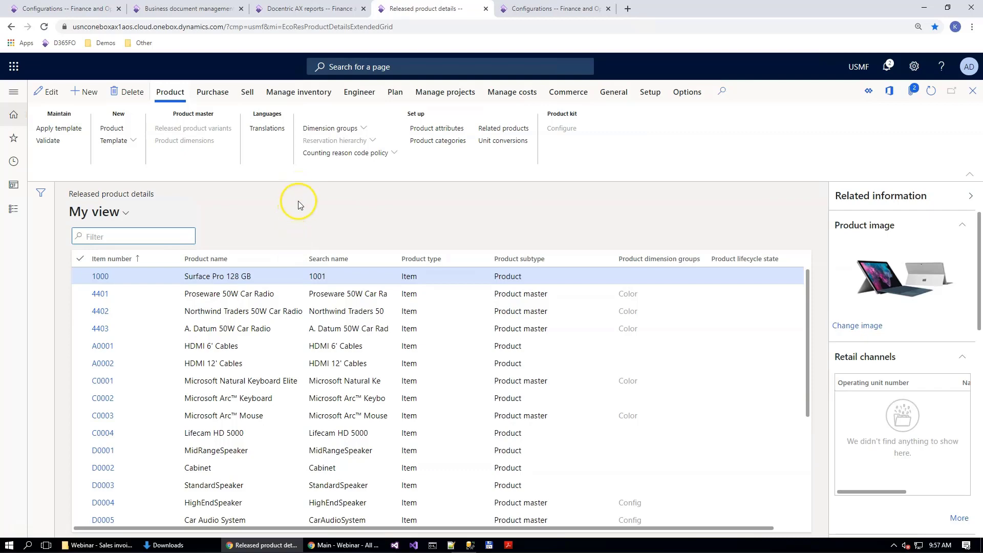
Step: Filter the Docentric AX reports by "sales" and open print management for SalesInvoice.Report
left_click(316, 13)
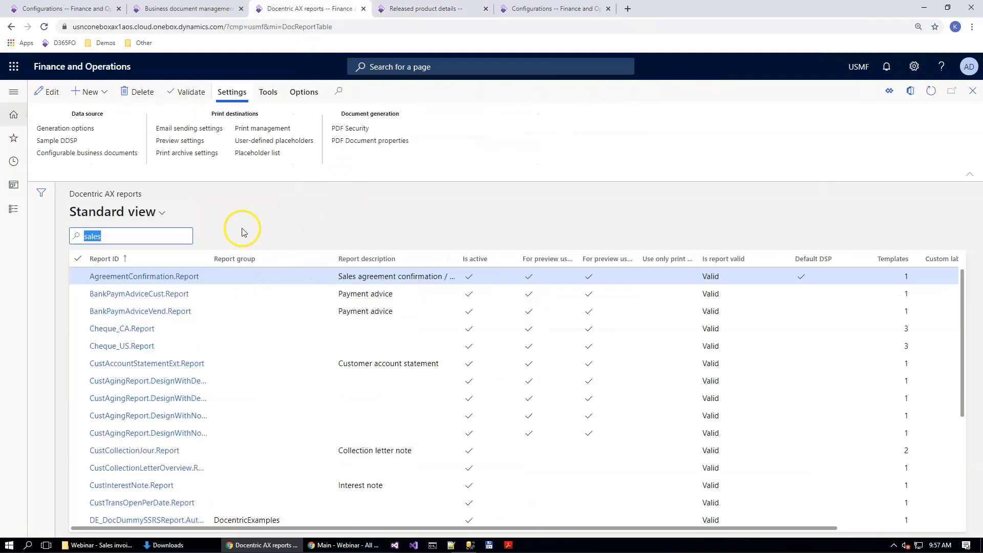
left_click(107, 238)
key("Return")
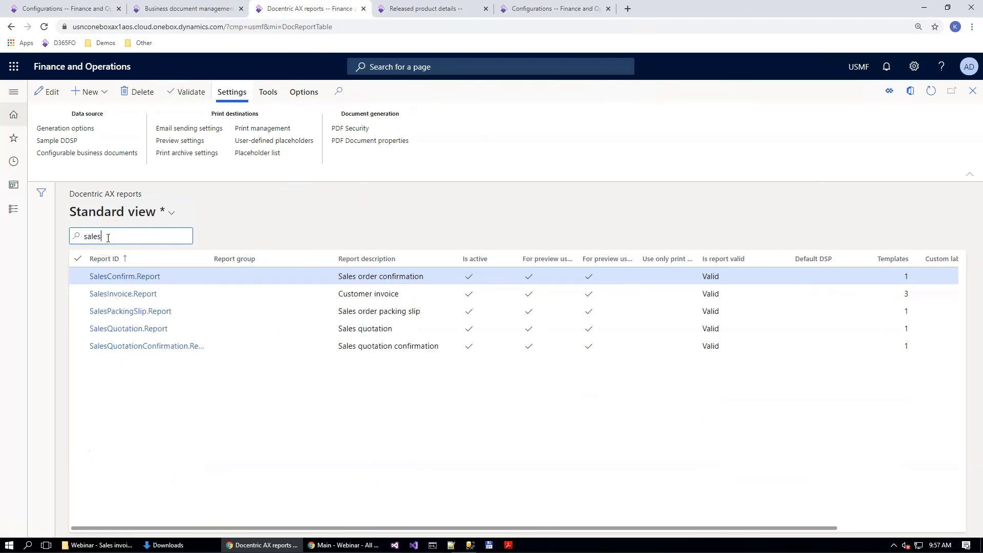
left_click(234, 295)
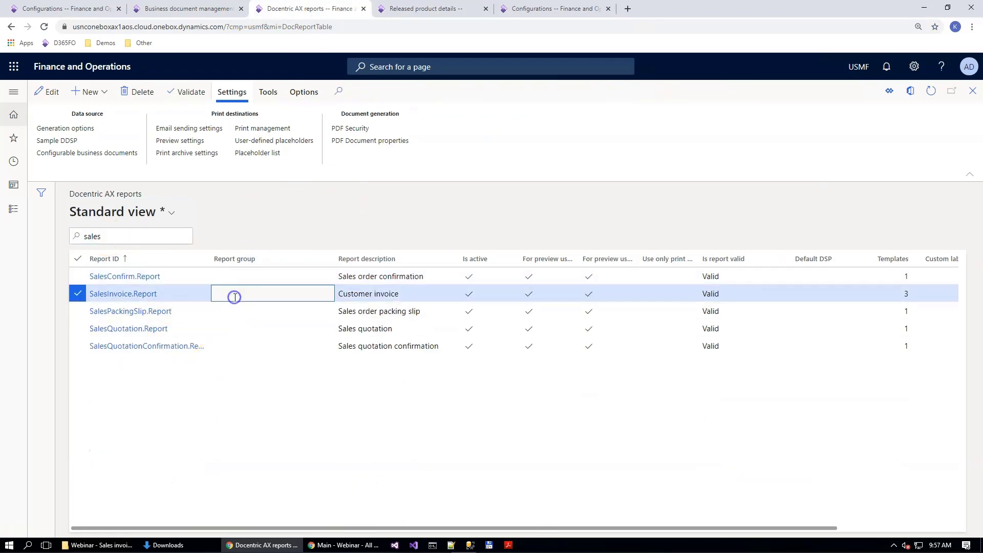
left_click(281, 129)
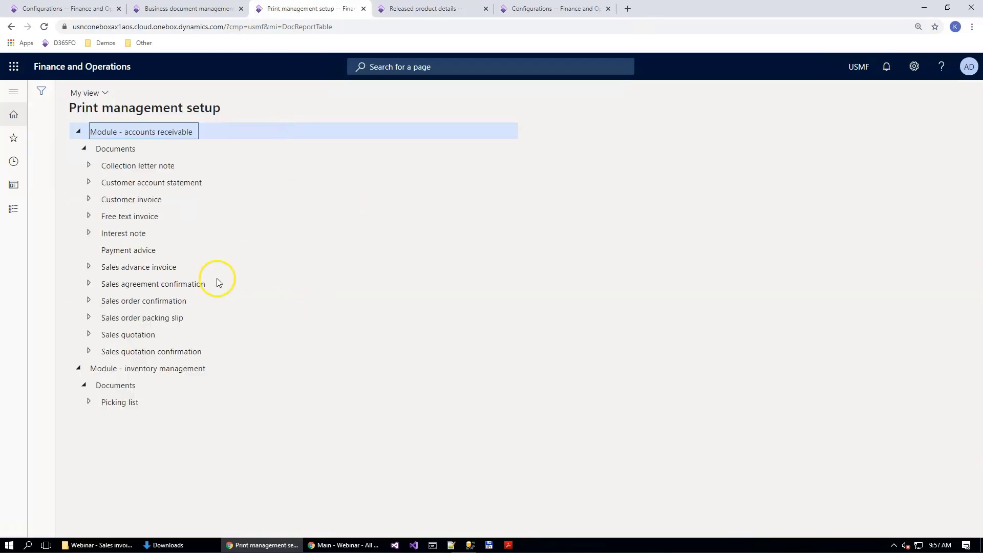
Step: Set the report format of the default original Customer invoice to Sales invoice (Excel) with PI
left_click(89, 200)
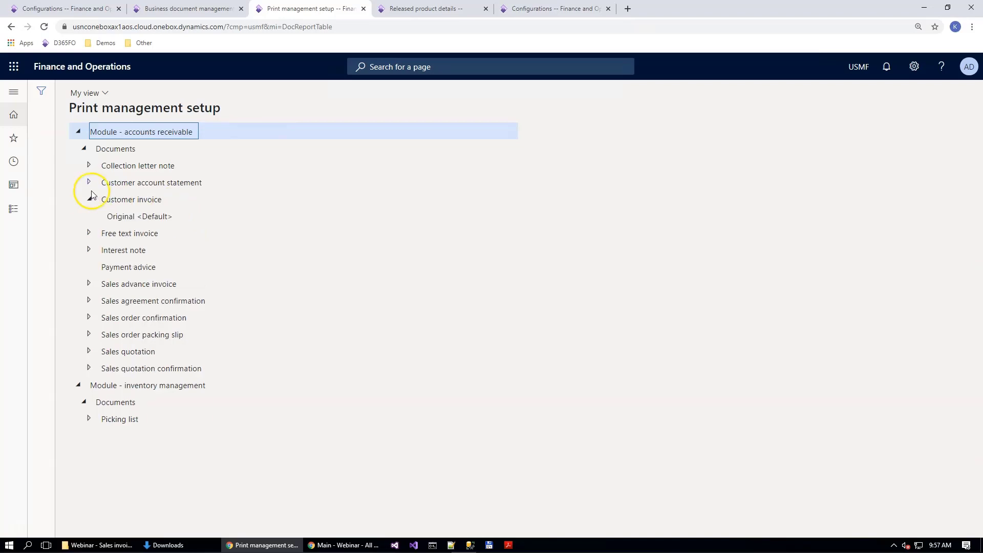
left_click(123, 215)
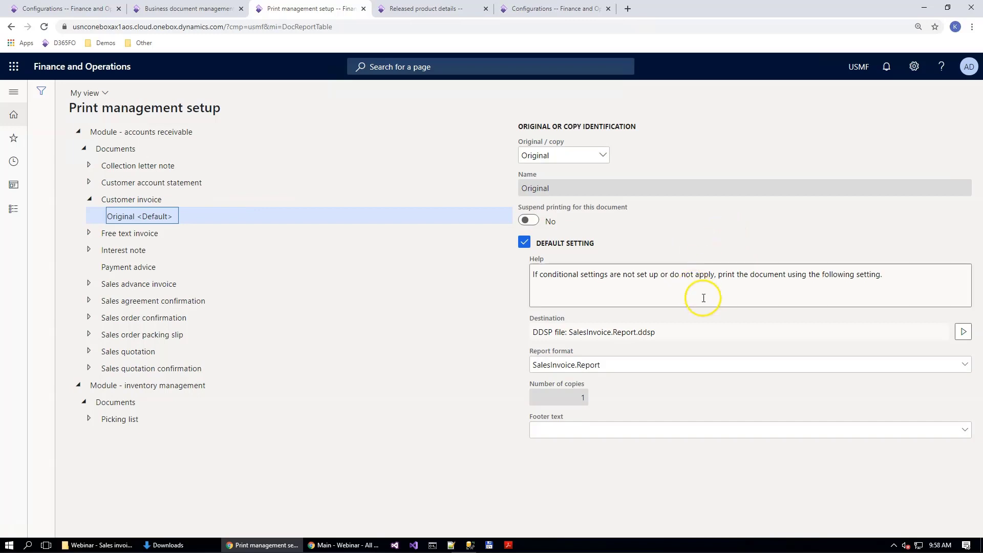
left_click(965, 367)
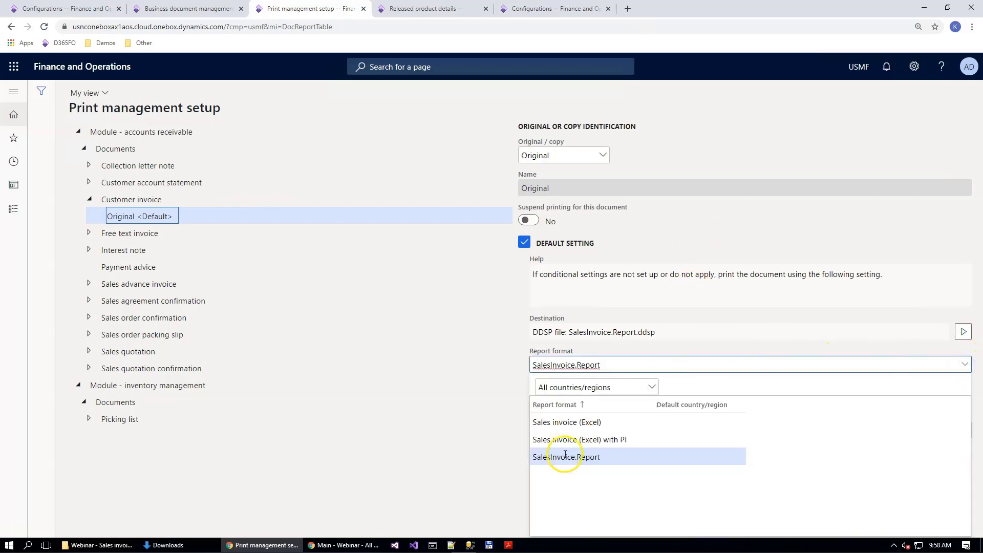
left_click(610, 441)
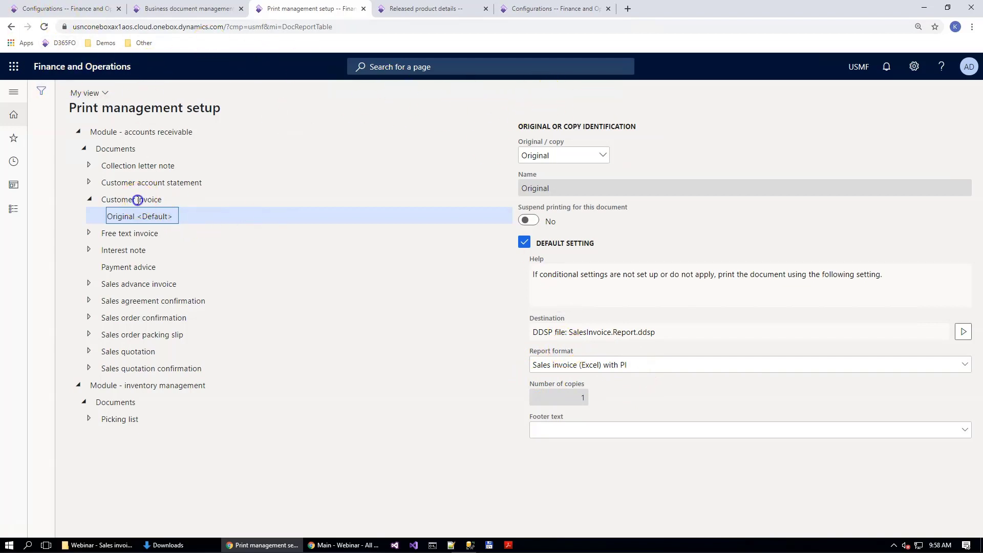
left_click(138, 200)
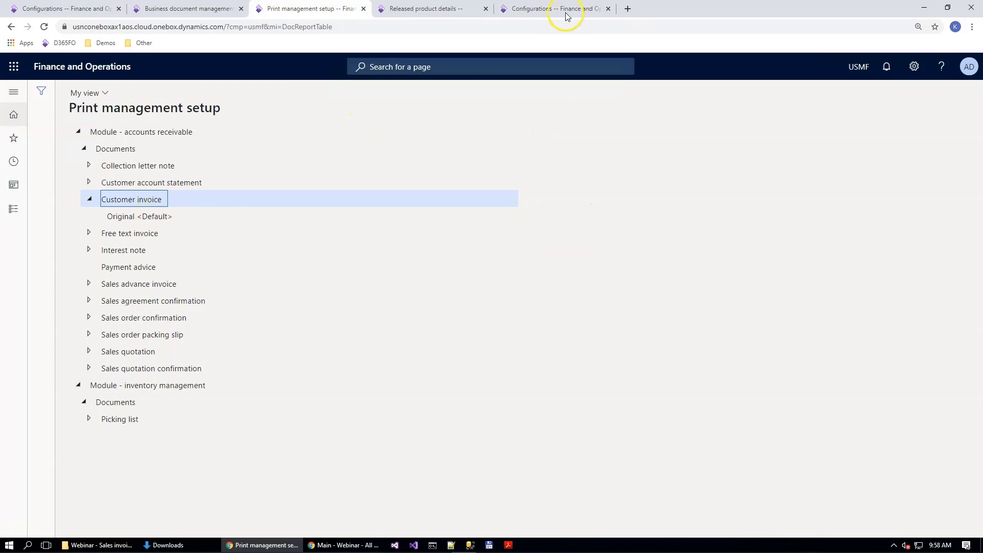
Step: From All sales orders, open the invoice journal of the Contoso Retail Miami order and generate its invoice document
left_click(566, 12)
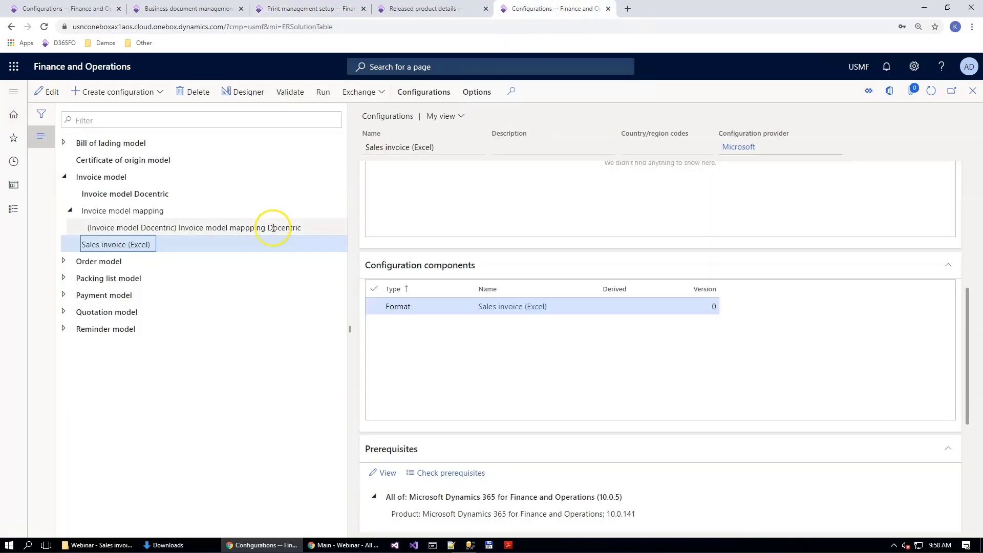
left_click(14, 138)
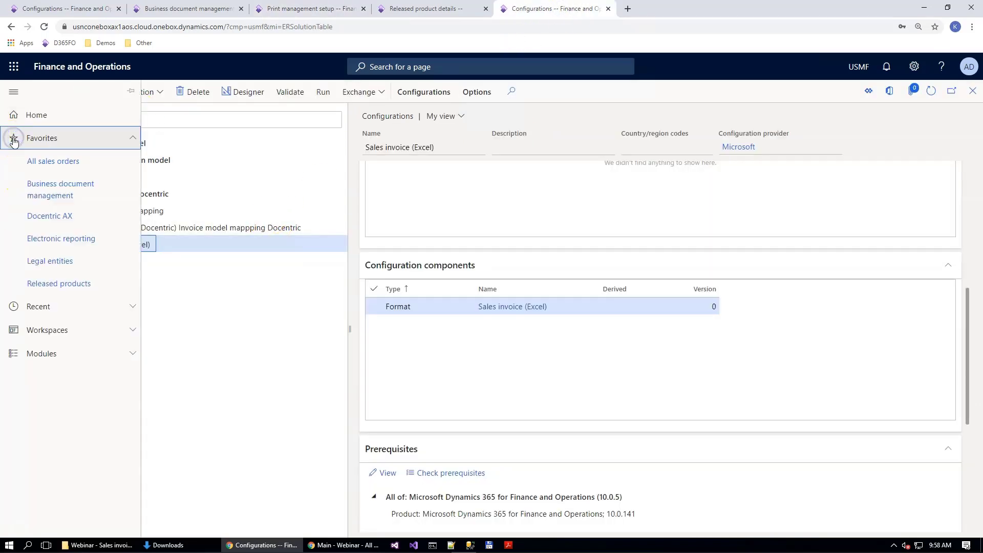
left_click(61, 164)
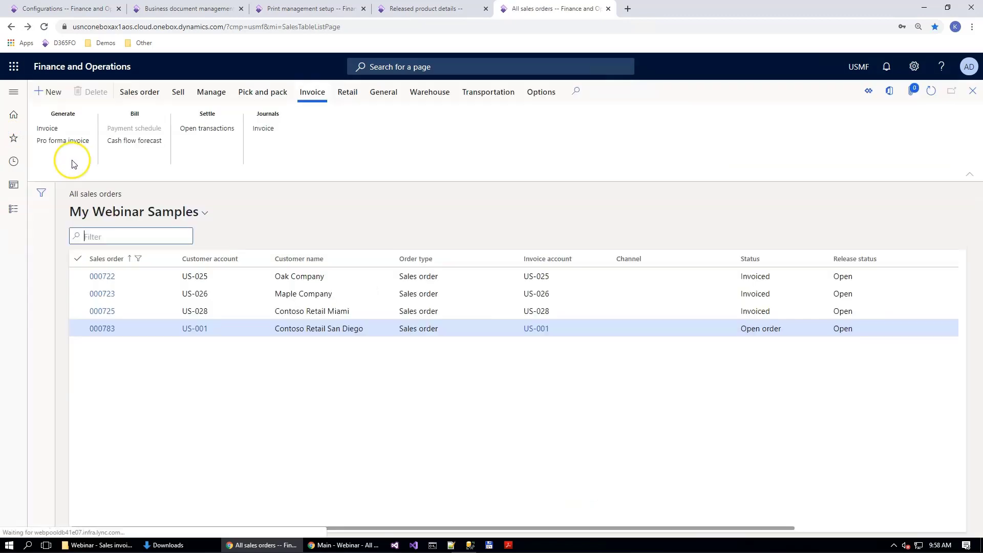
left_click(280, 308)
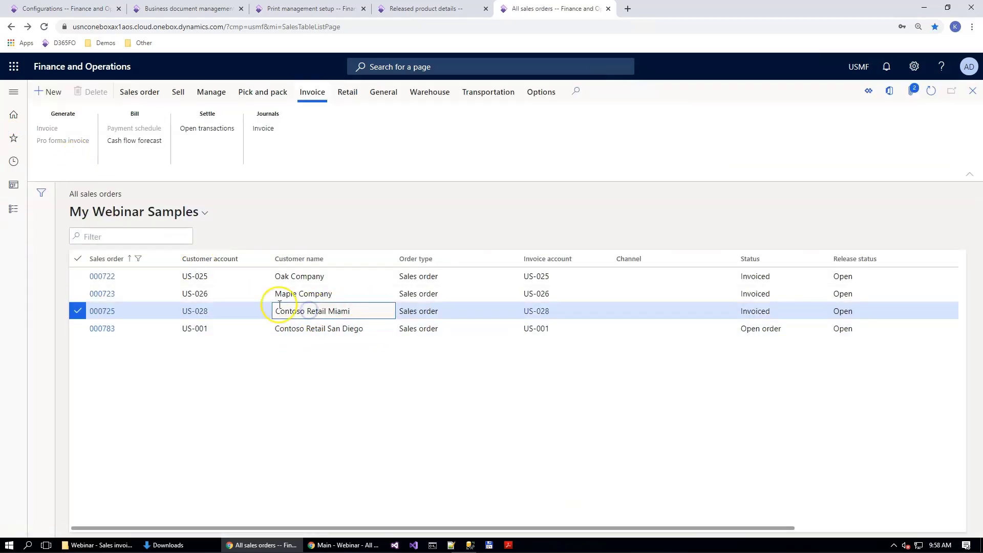
left_click(263, 128)
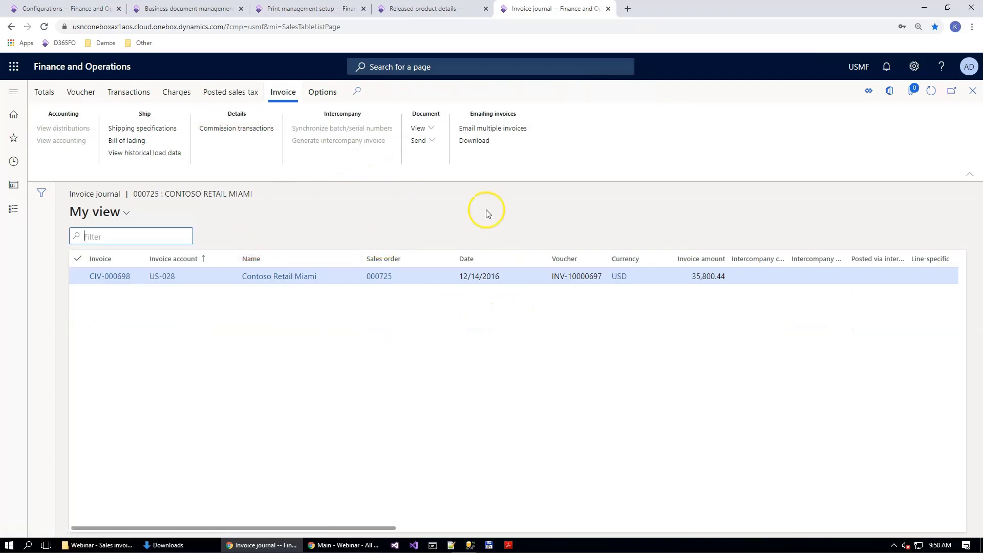
left_click(421, 128)
left_click(454, 194)
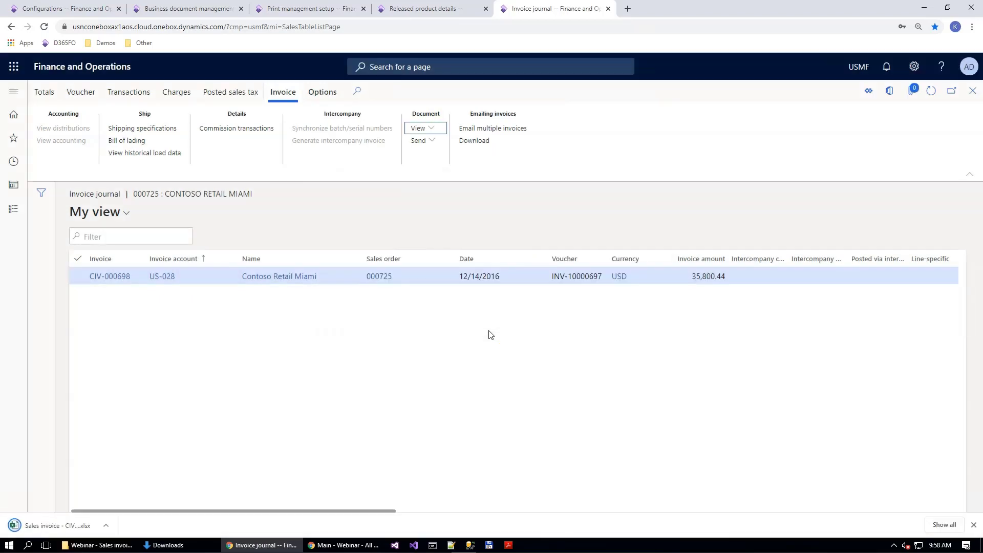
Step: Open the generated sales invoice in Excel, enable editing, and compare the item lines D0001 and L0001 for product images
left_click(84, 526)
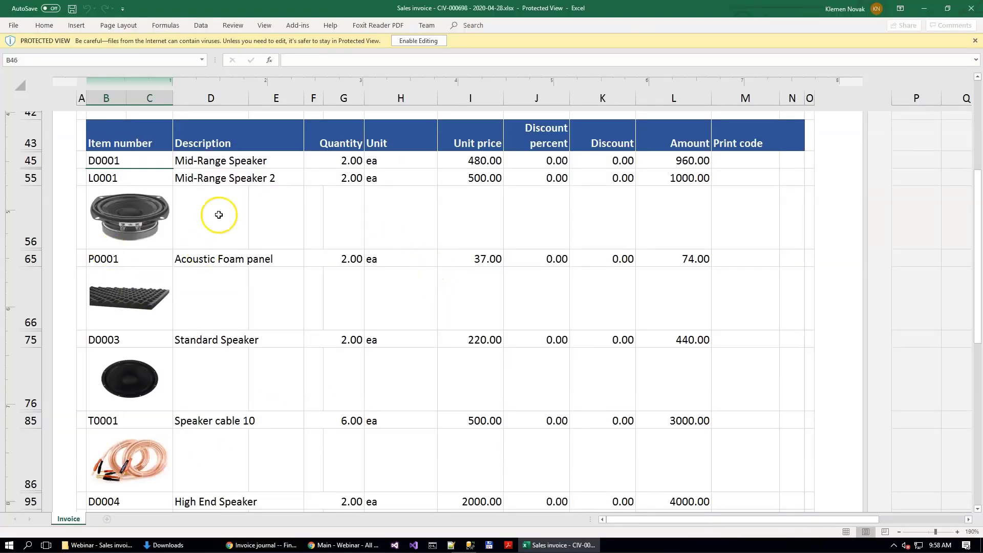
left_click(423, 42)
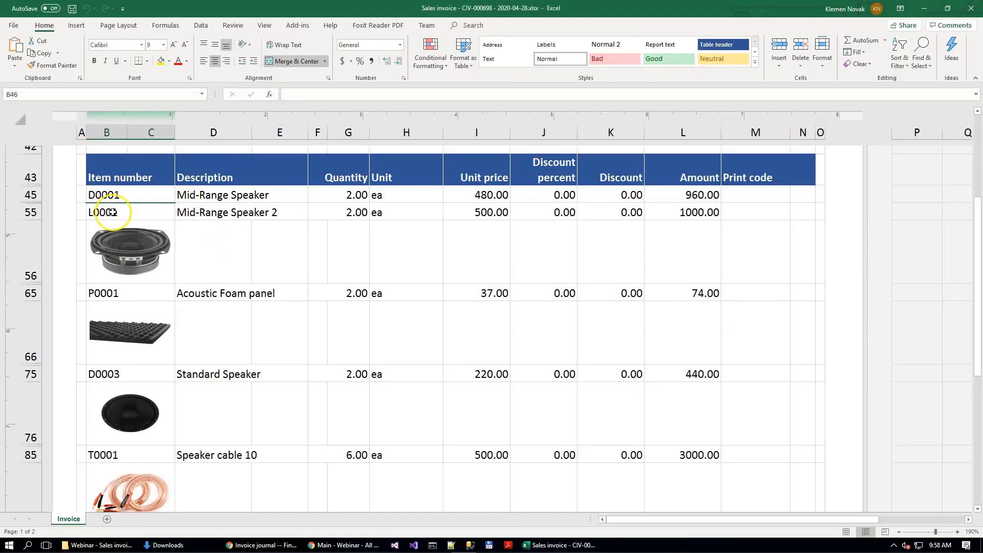
left_click_drag(81, 195, 749, 189)
left_click_drag(98, 213, 621, 259)
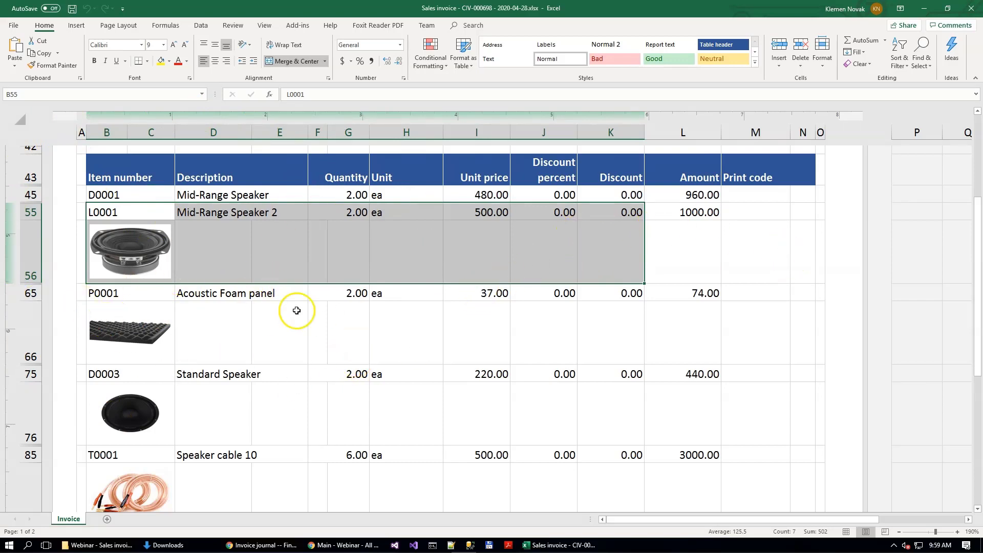
Step: Close the generated invoice and open the Sales invoice (Excel) with PI template from Business document management in the Excel desktop app
left_click(977, 9)
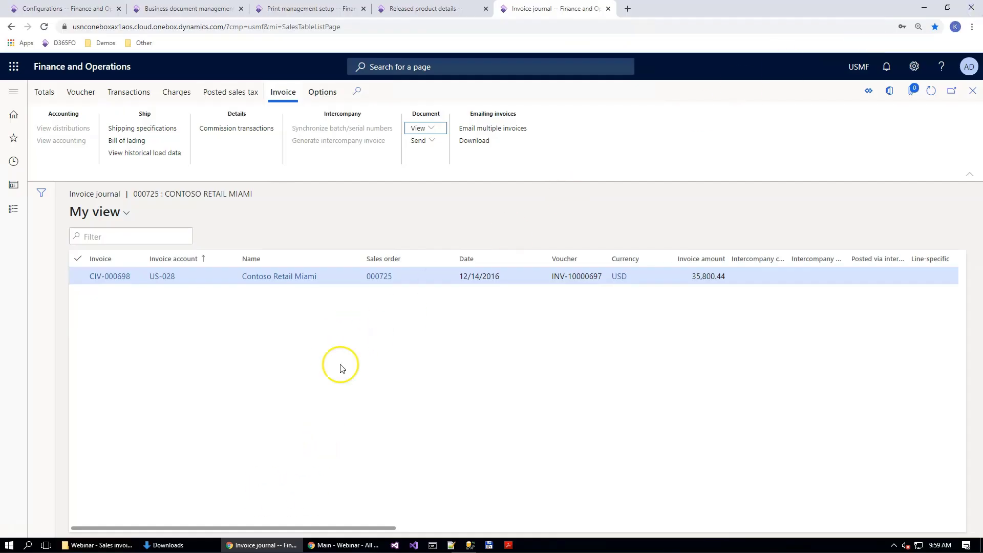
left_click(169, 10)
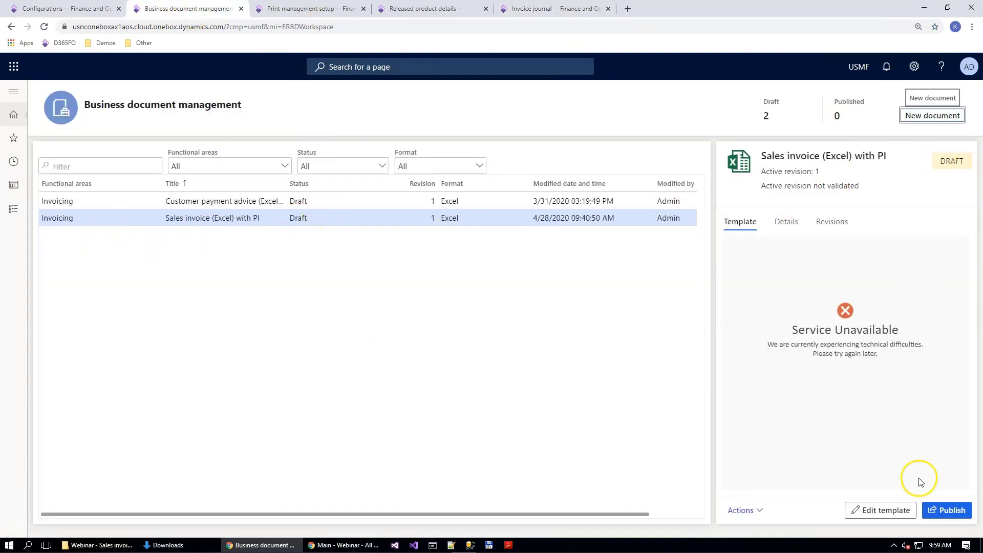
left_click(882, 510)
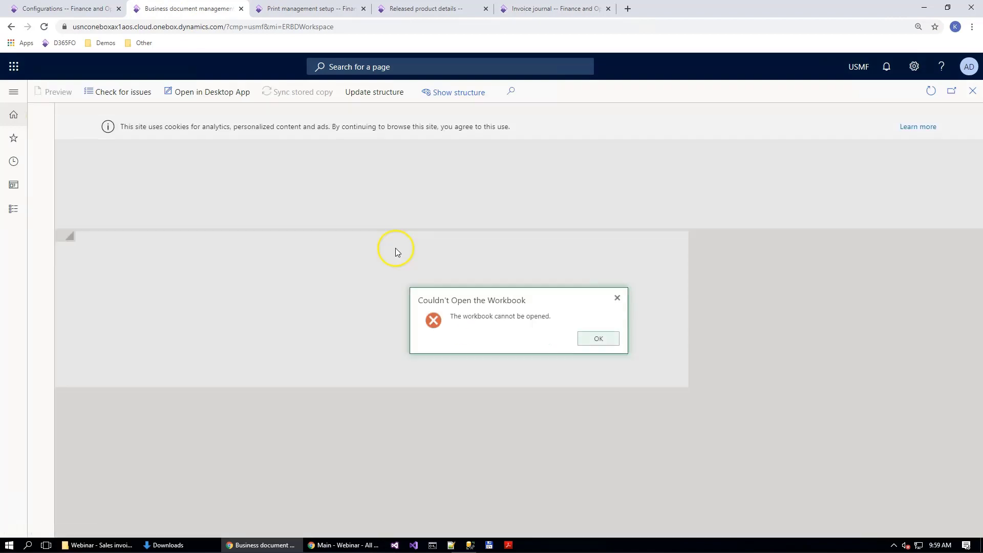
left_click(597, 338)
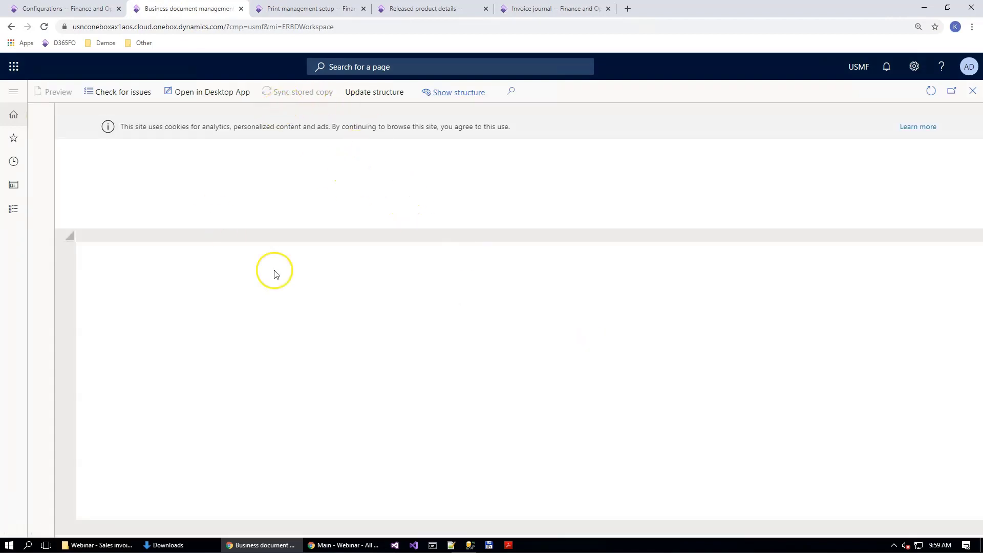
left_click(211, 98)
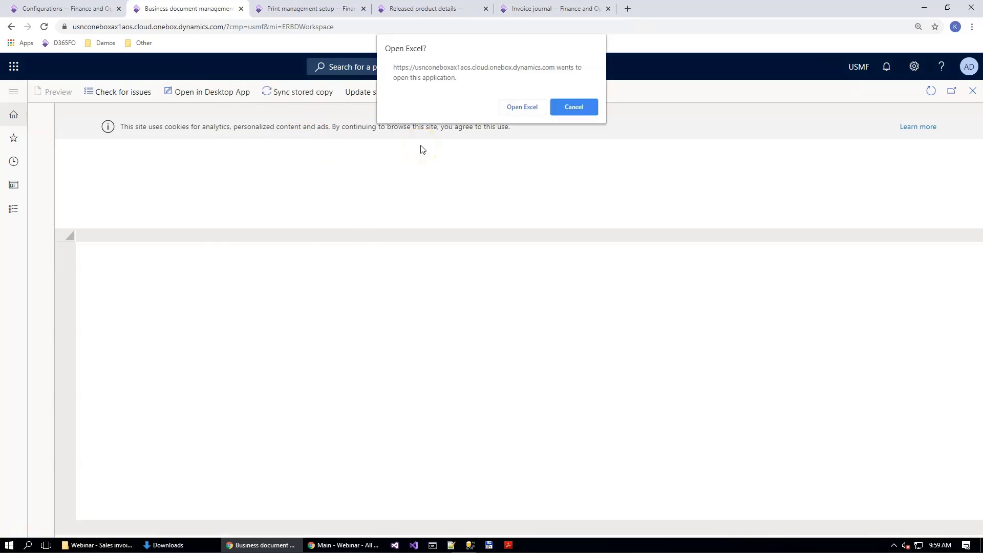
left_click(517, 106)
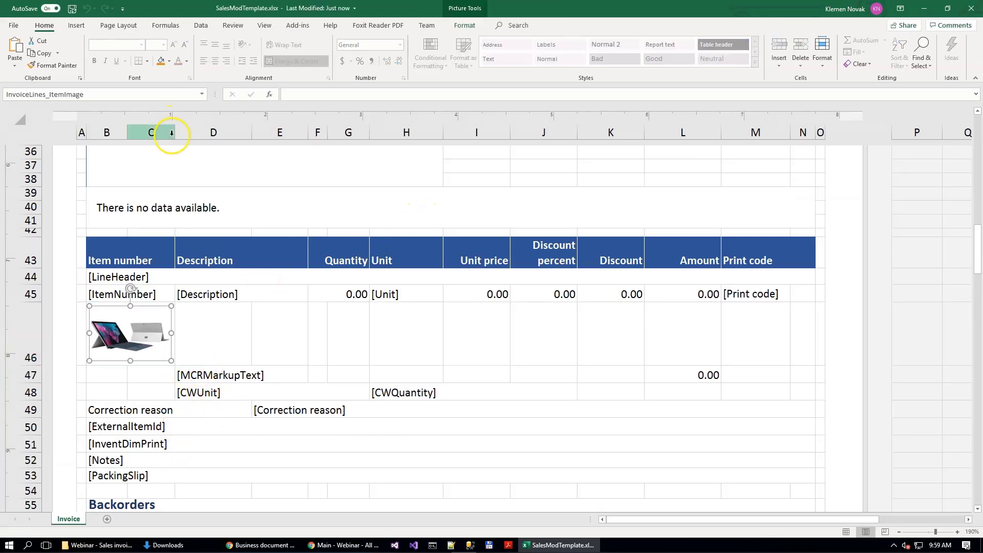
Step: Replace the item image placeholder below the item number line with BlankImage.png from the webinar's Product Images\Thumbnails folder
right_click(135, 328)
left_click(191, 382)
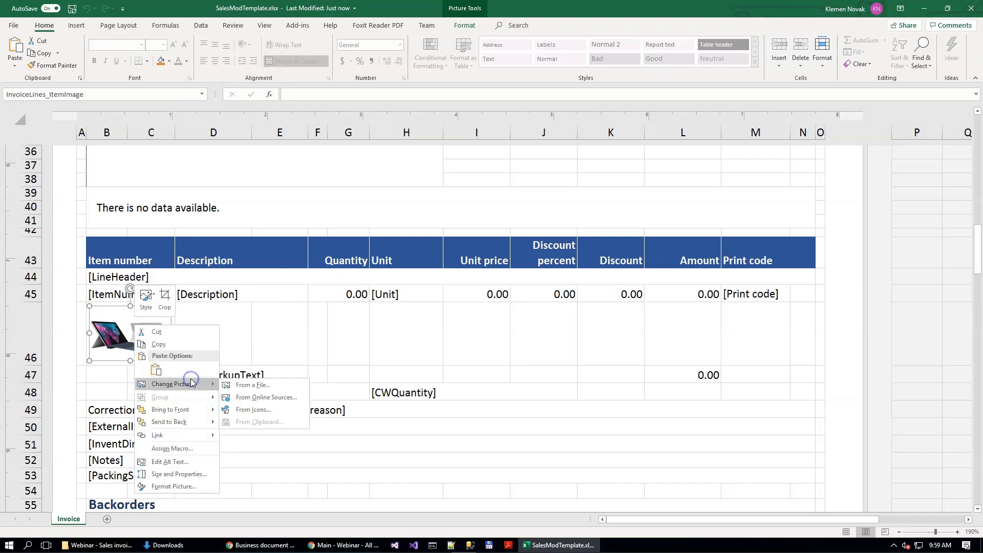
left_click(260, 387)
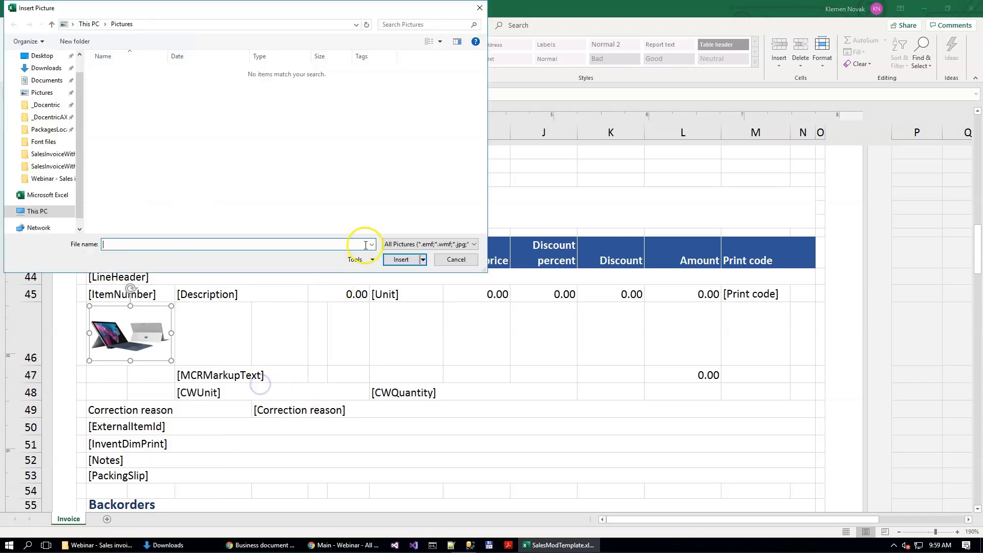
left_click(49, 218)
left_click(53, 204)
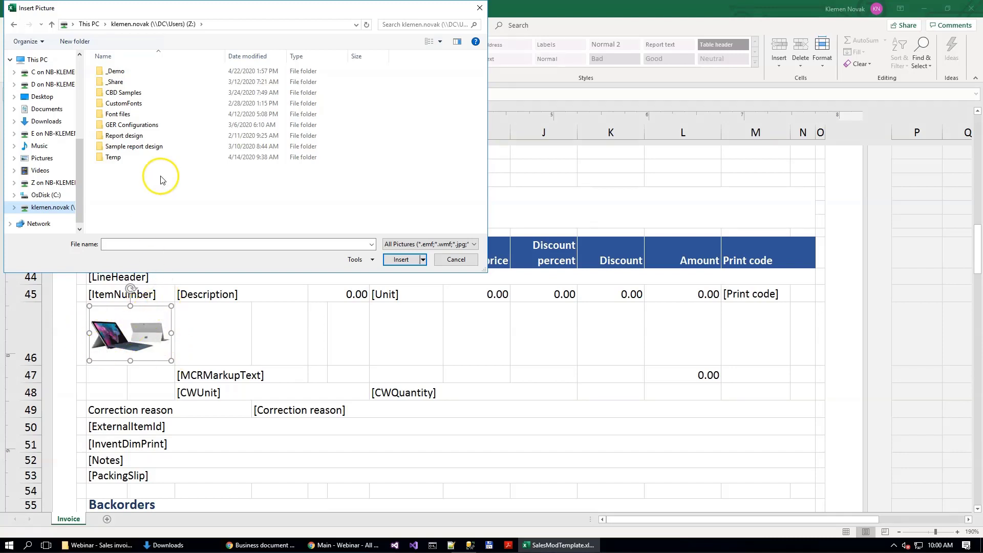
double_click(125, 71)
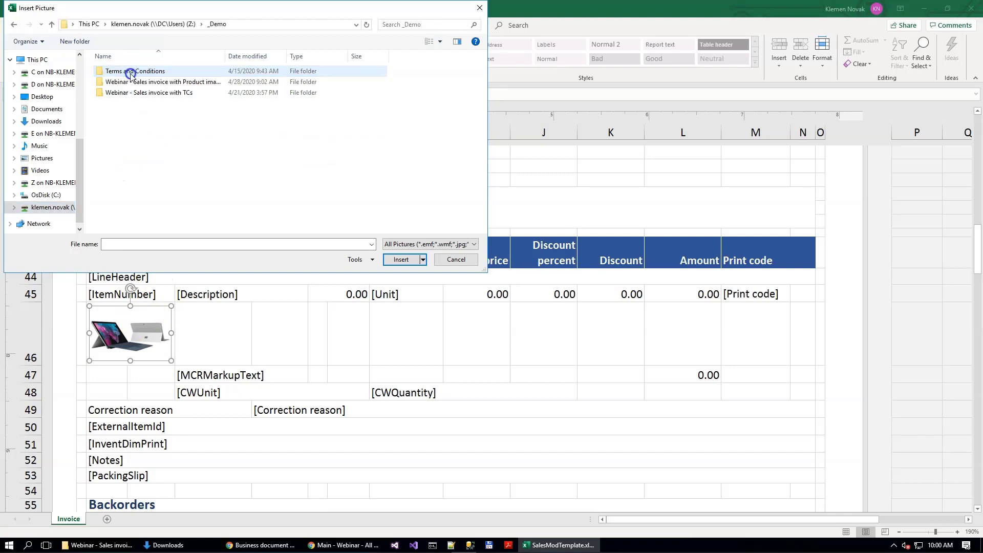
double_click(132, 82)
left_click(133, 109)
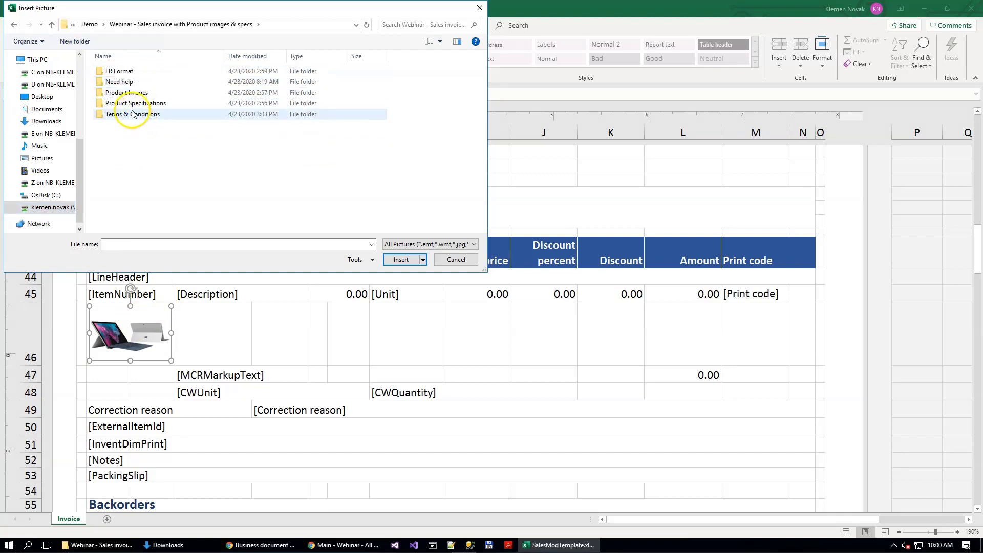
double_click(134, 93)
double_click(132, 103)
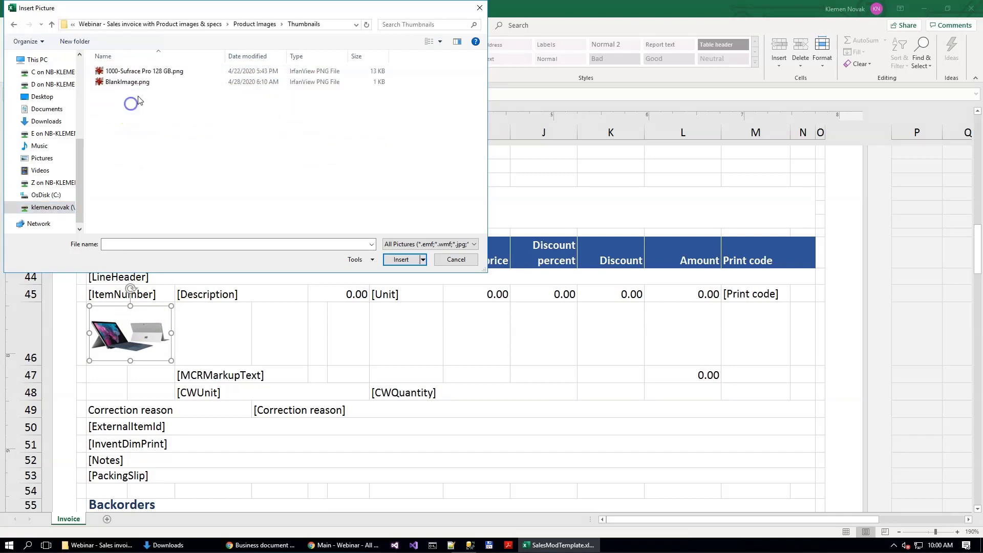
double_click(141, 83)
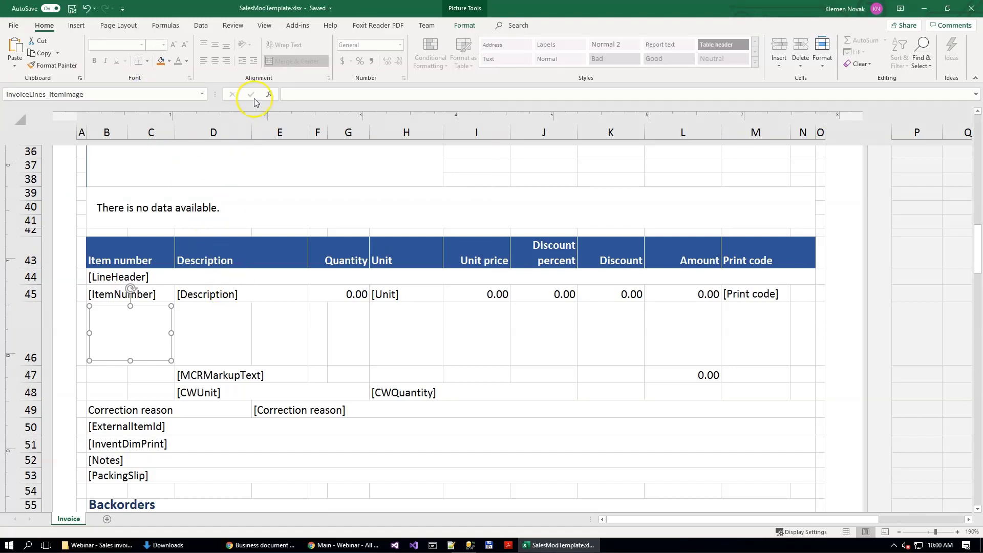
Step: Hide the ruler, gridlines and headings in the invoice template, keeping the formula bar shown
left_click(119, 25)
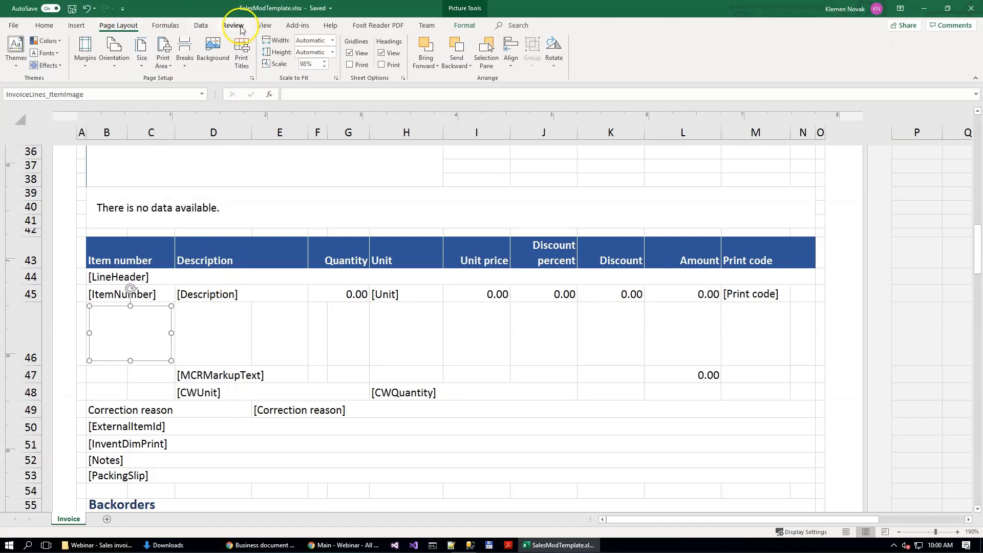
left_click(264, 26)
left_click(126, 45)
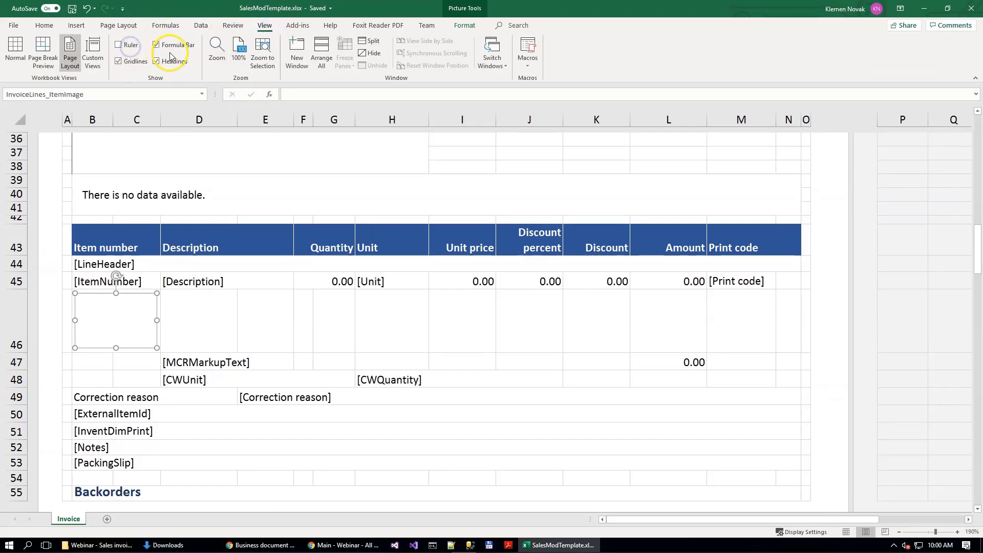
left_click(174, 45)
left_click(125, 62)
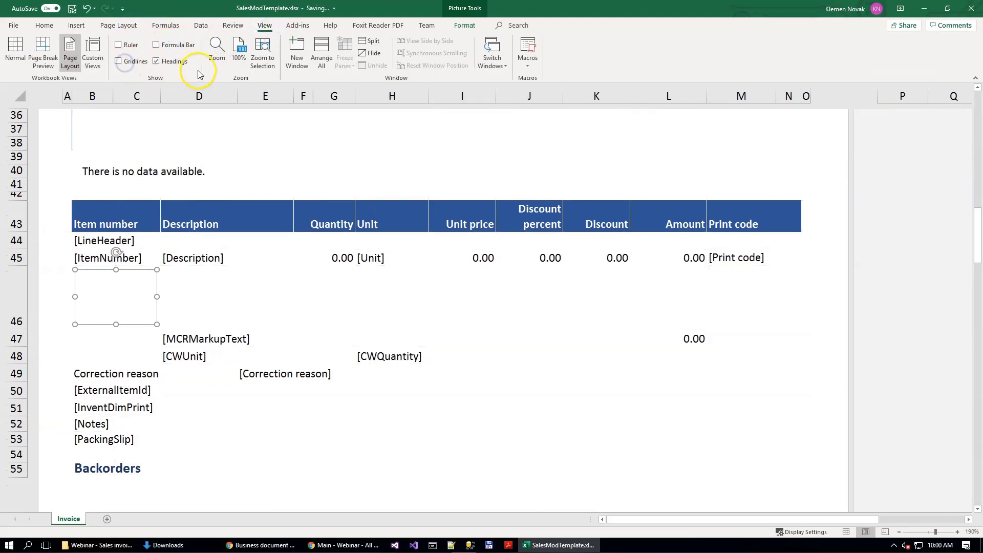
left_click(165, 45)
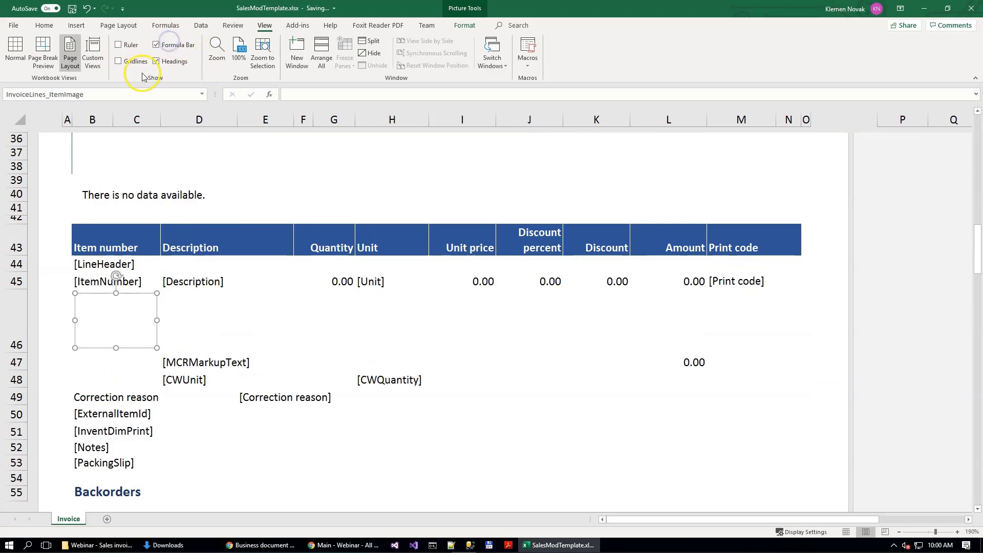
left_click(167, 62)
Step: Review the invoice template's layout, close the workbook once saved, and return to the Business document management list
scroll(241, 266, "down", 5)
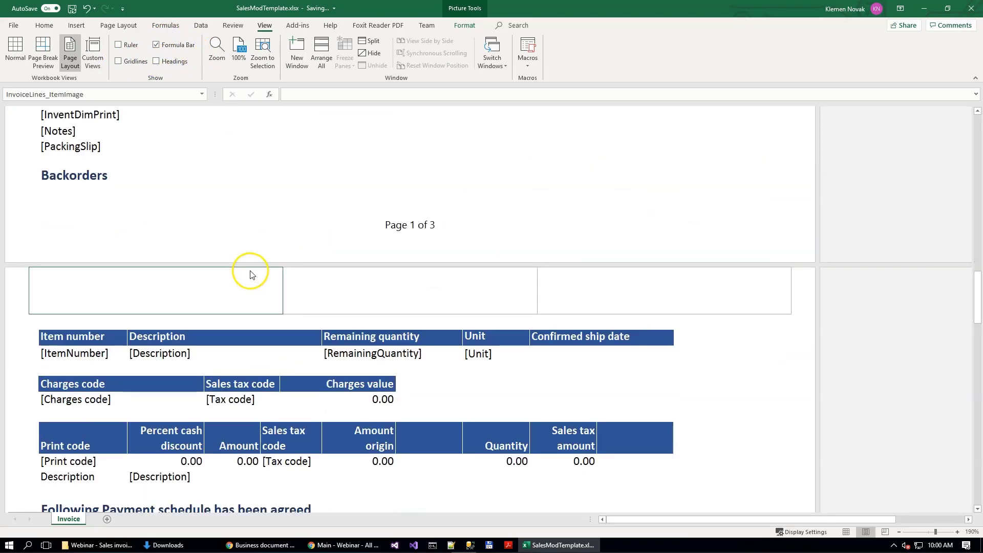
scroll(512, 246, "up", 6)
scroll(507, 242, "up", 10)
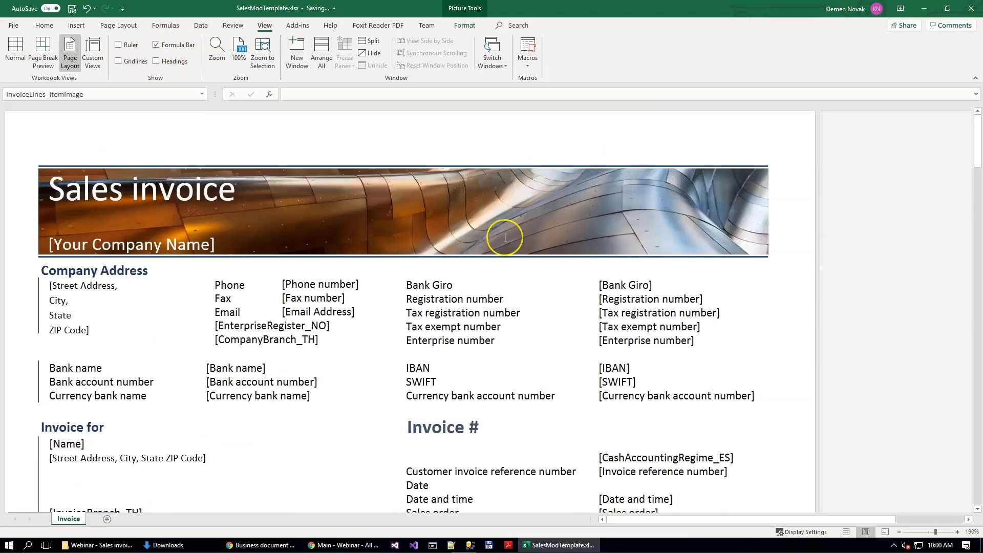
scroll(505, 238, "down", 15)
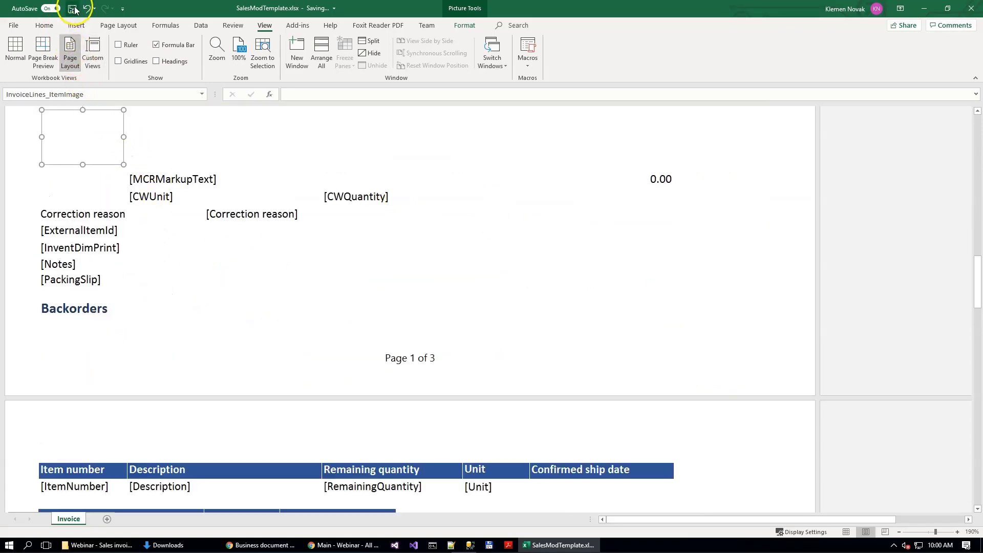
scroll(266, 306, "down", 5)
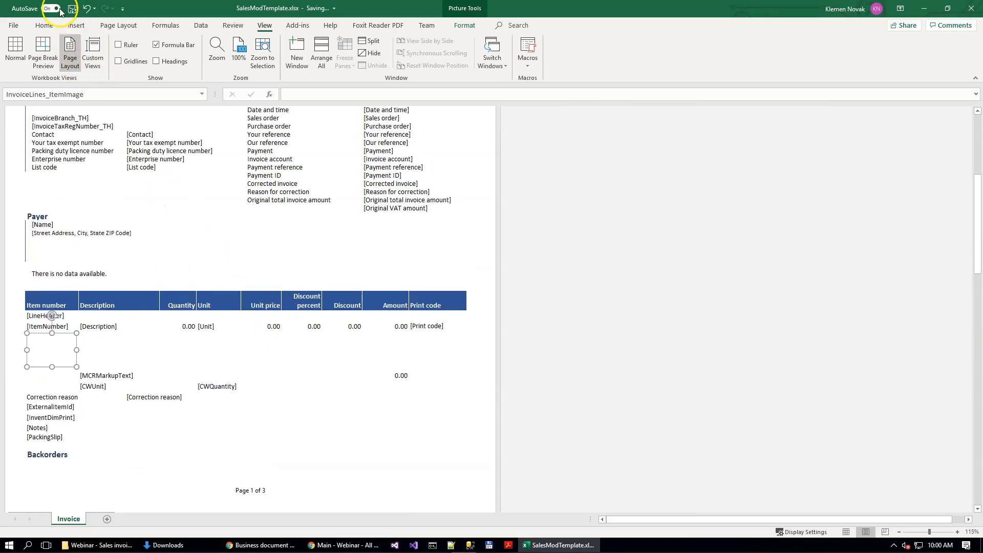
scroll(191, 279, "up", 8)
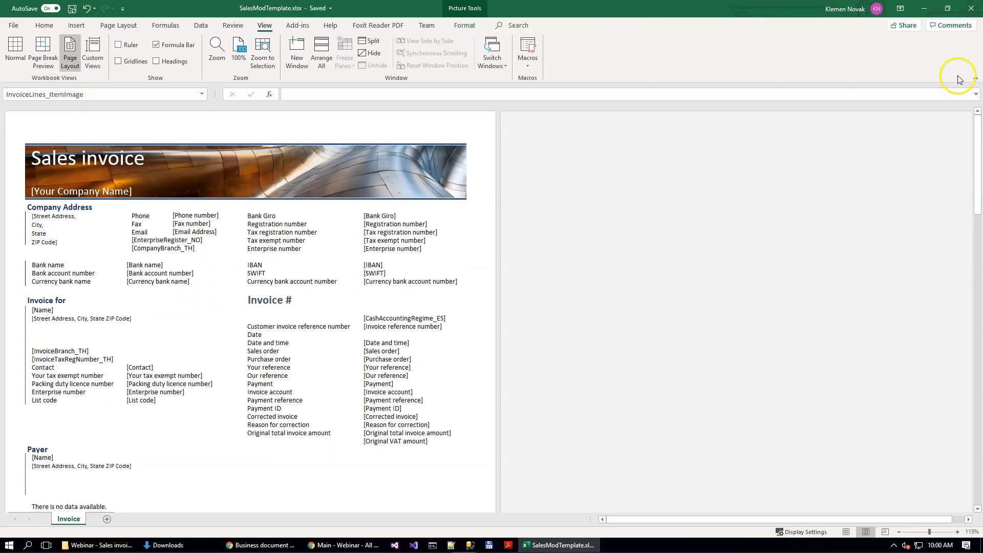
left_click(973, 9)
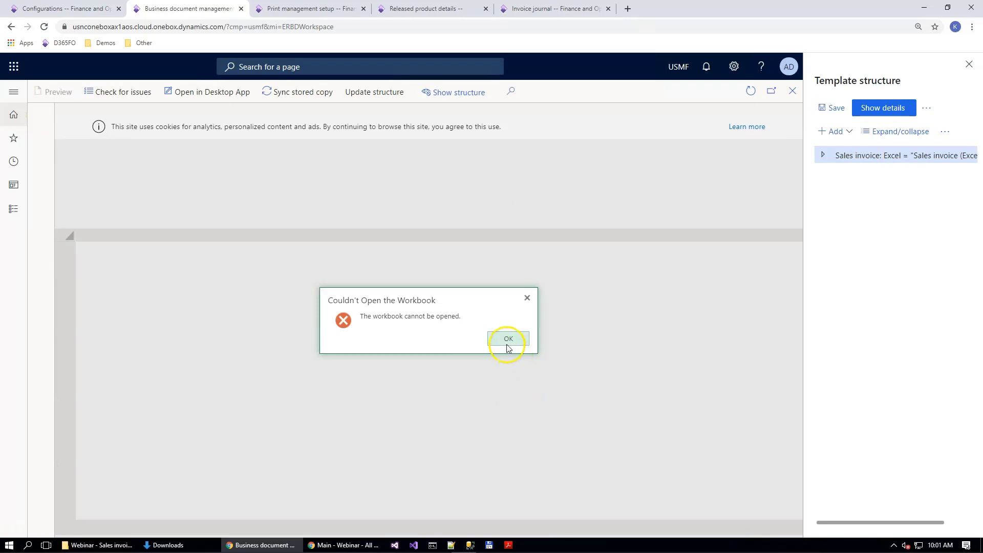
left_click(509, 339)
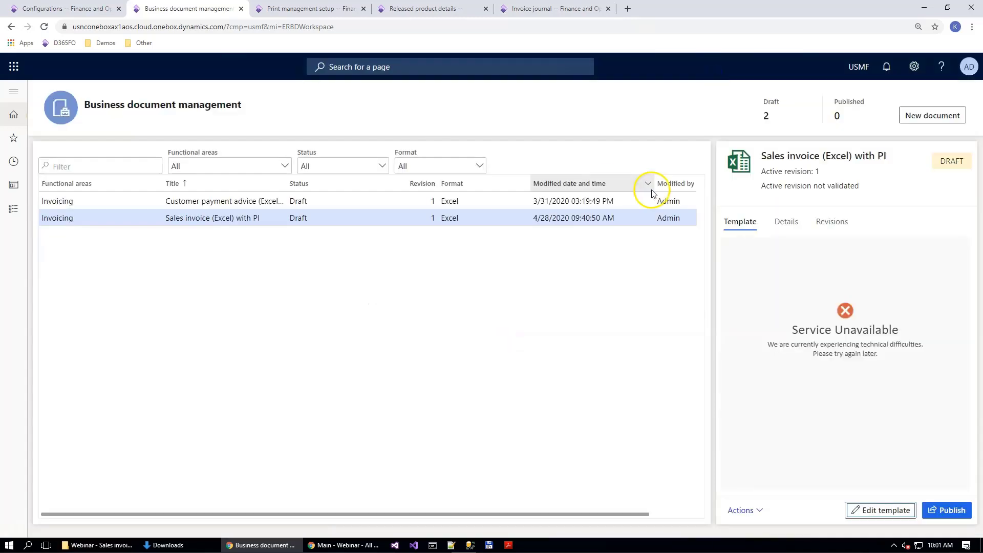
Step: Regenerate the Contoso Retail Miami invoice document from the invoice journal, check its item lines for product images in Excel, and close it
left_click(515, 12)
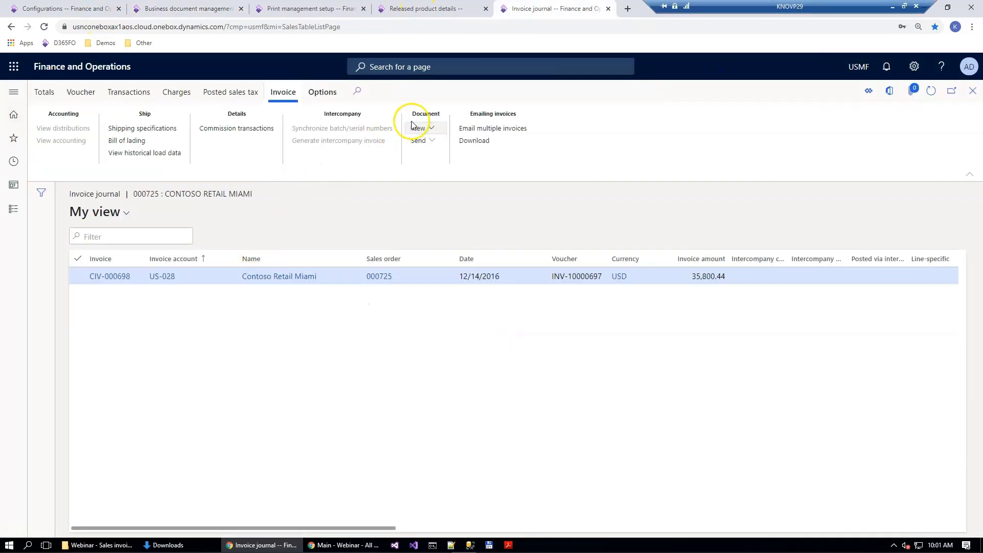
left_click(419, 128)
left_click(440, 194)
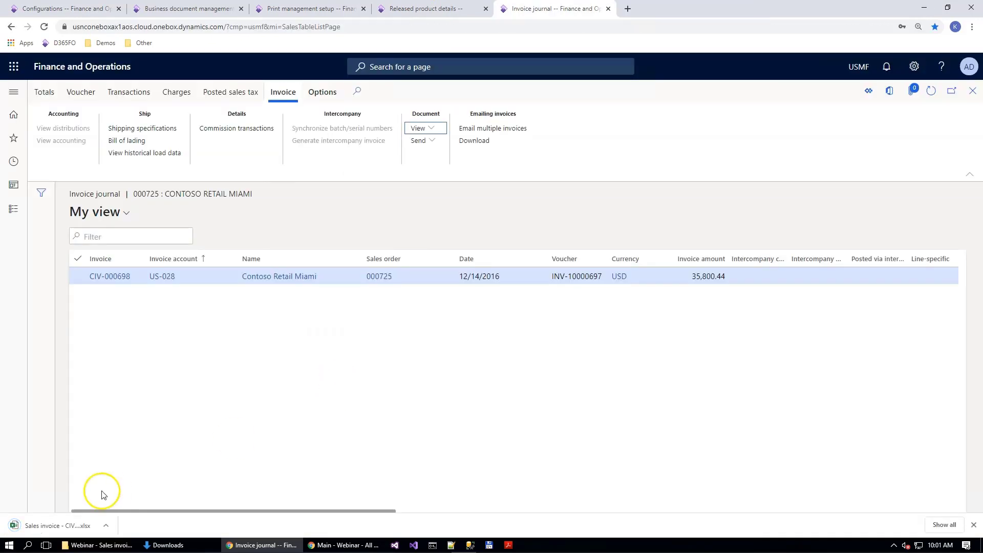
left_click(57, 523)
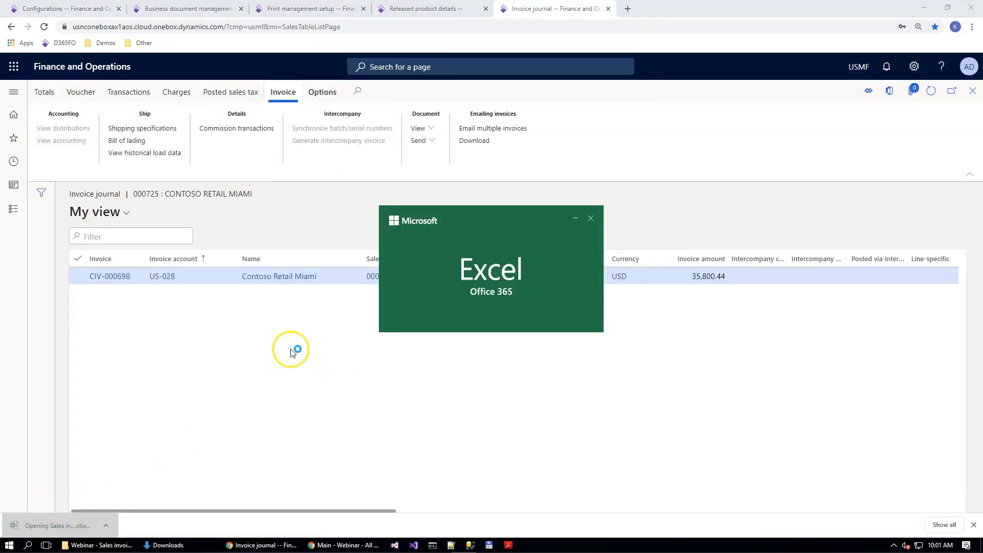
scroll(291, 349, "down", 5)
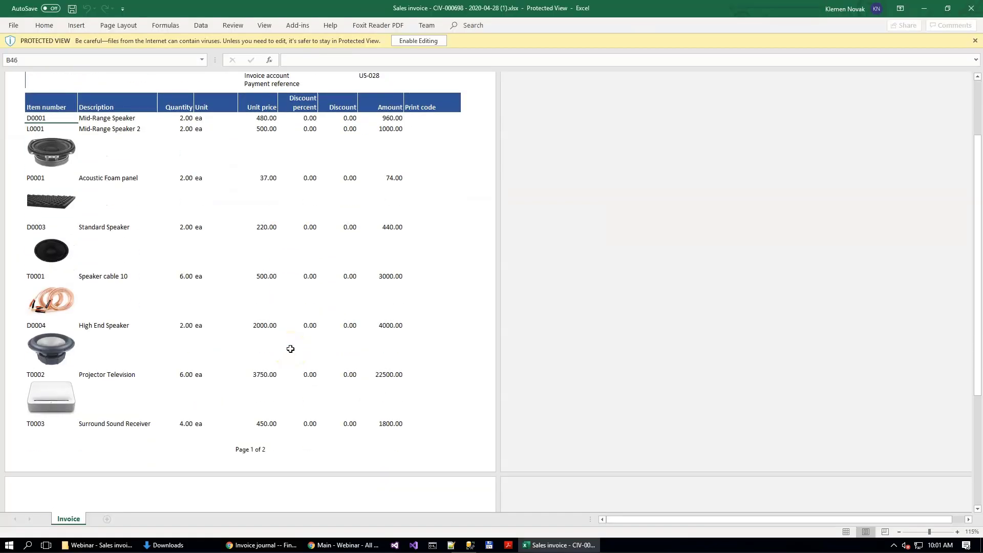
scroll(290, 349, "up", 3)
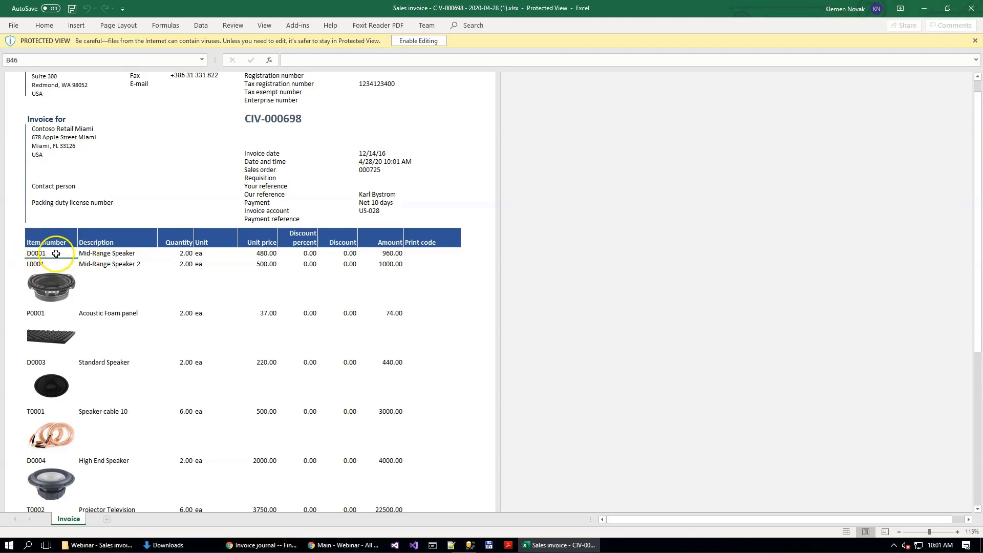
left_click(961, 10)
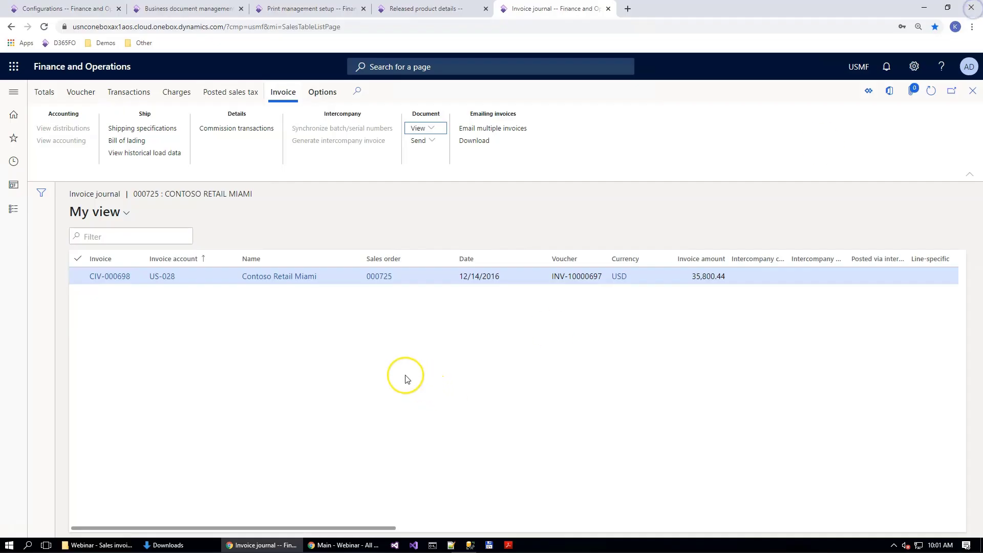
Step: Switch to Released product details and open the product images of item D0001 MidRangeSpeaker for changing
left_click(417, 11)
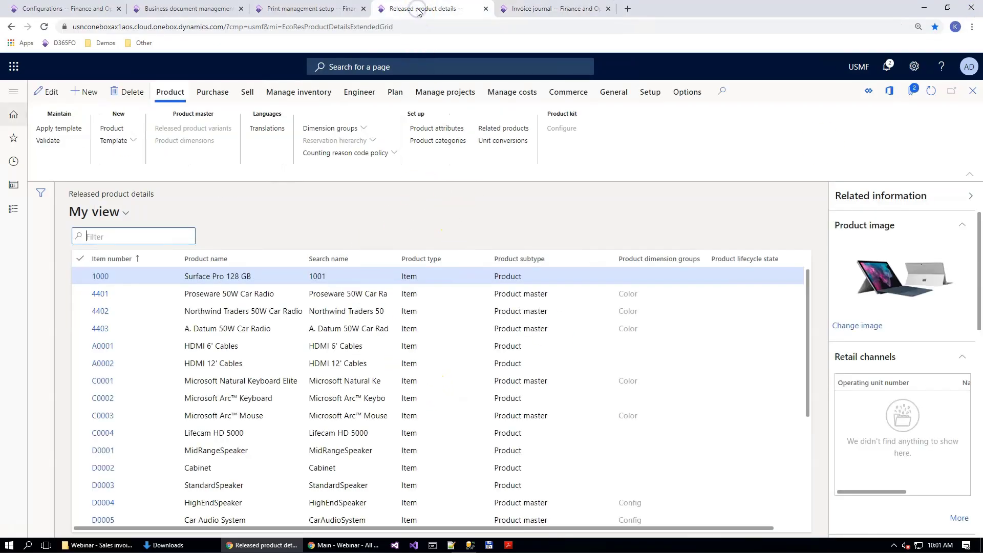
left_click(233, 450)
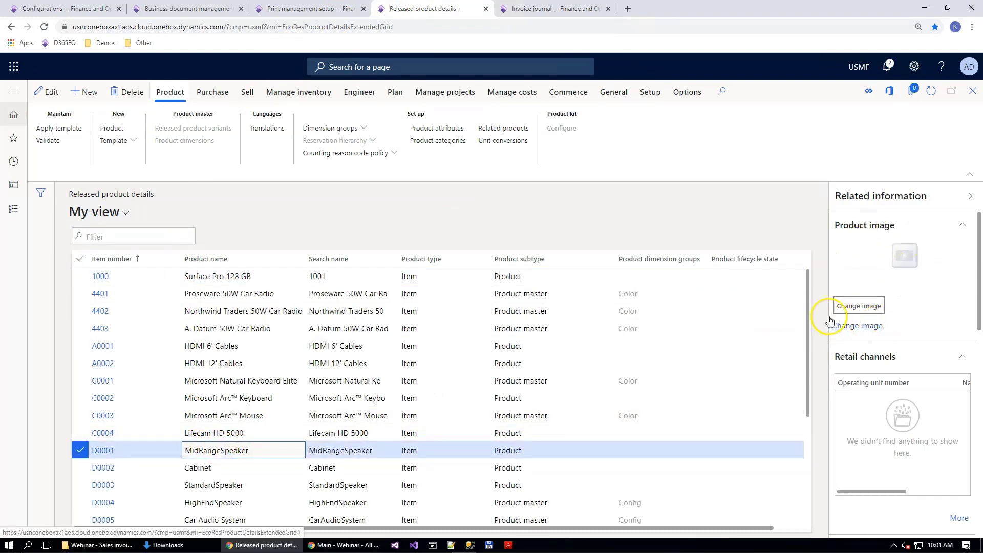
left_click(869, 328)
left_click(658, 391)
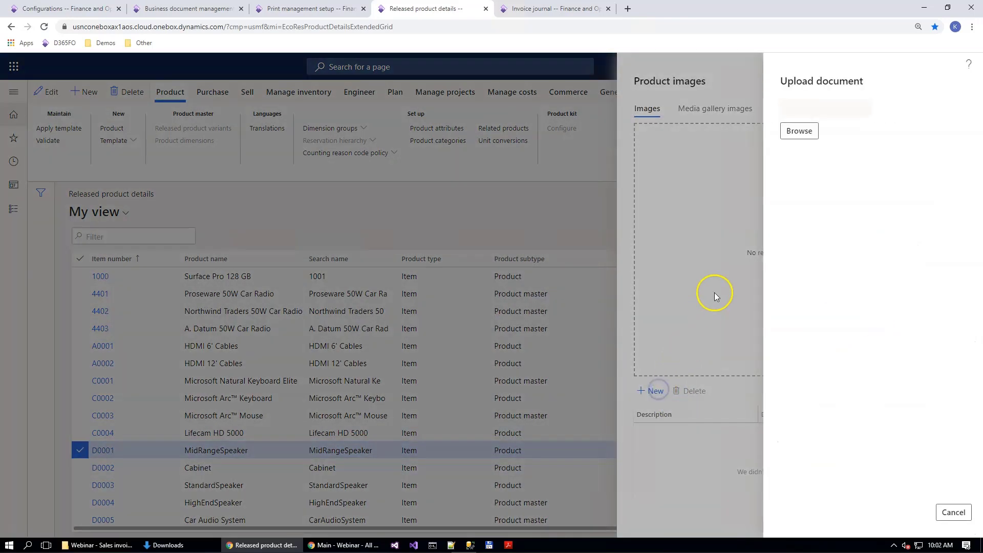
left_click(789, 132)
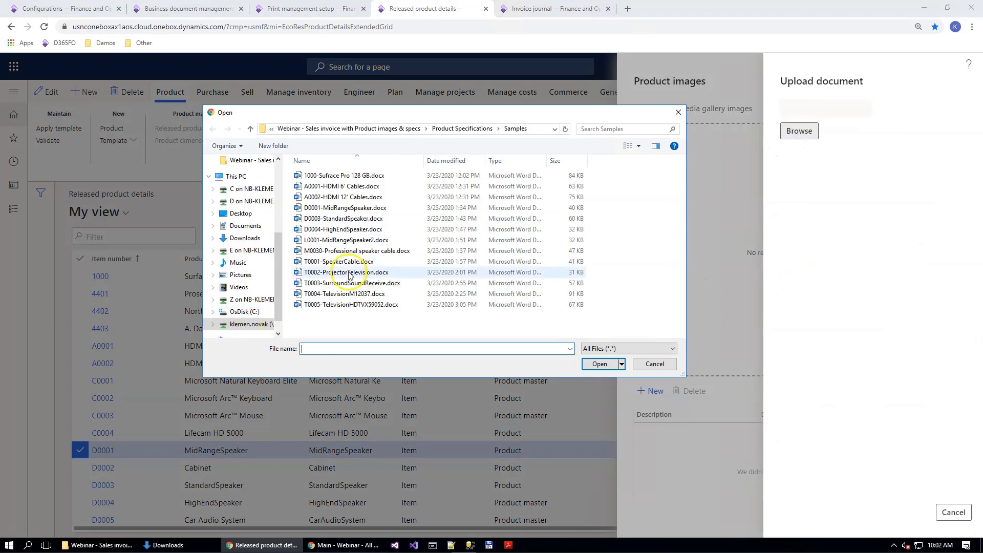
double_click(352, 208)
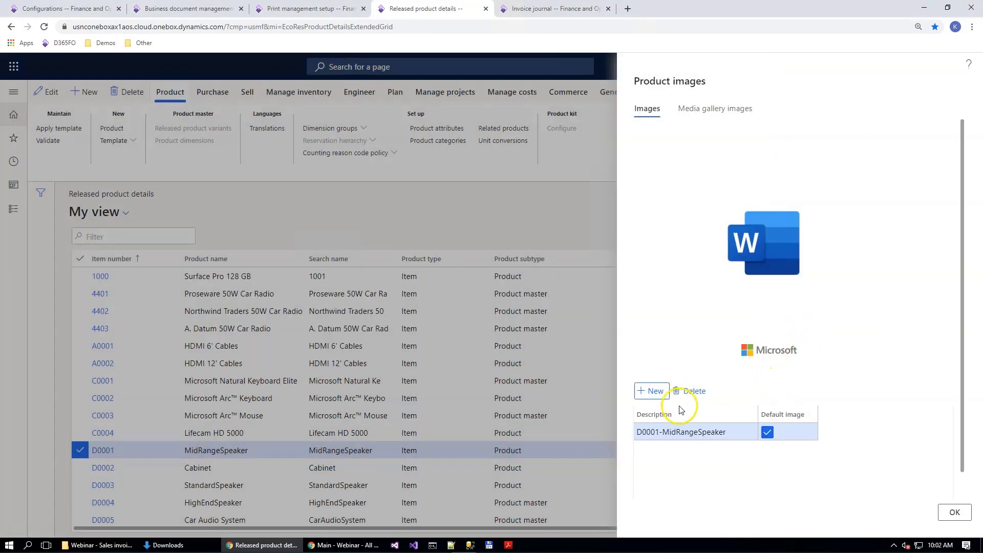
left_click(692, 390)
left_click(557, 291)
Step: Upload D0001-MidRangeSpeaker.png from the webinar's Product Images\Samples images folder as the item's product image and confirm
left_click(651, 391)
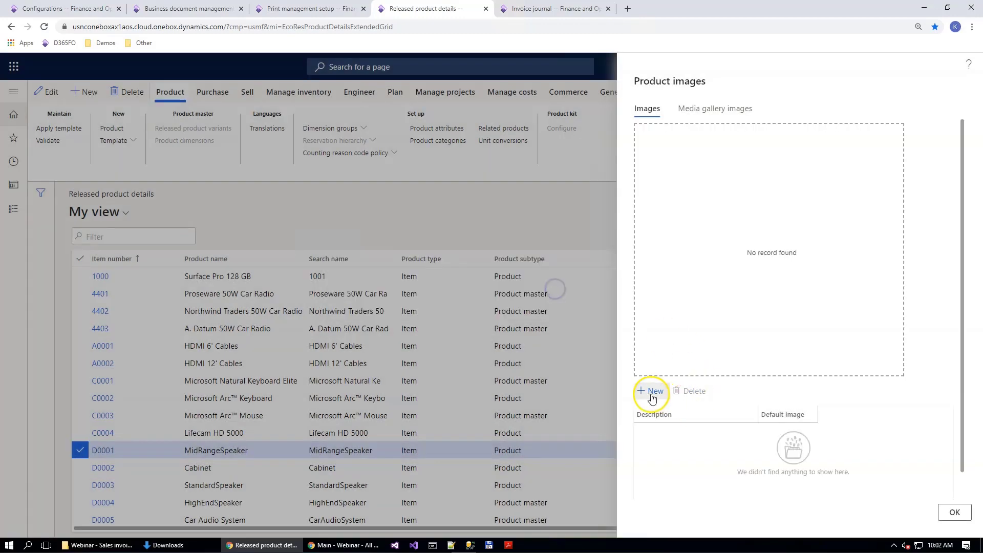
left_click(792, 137)
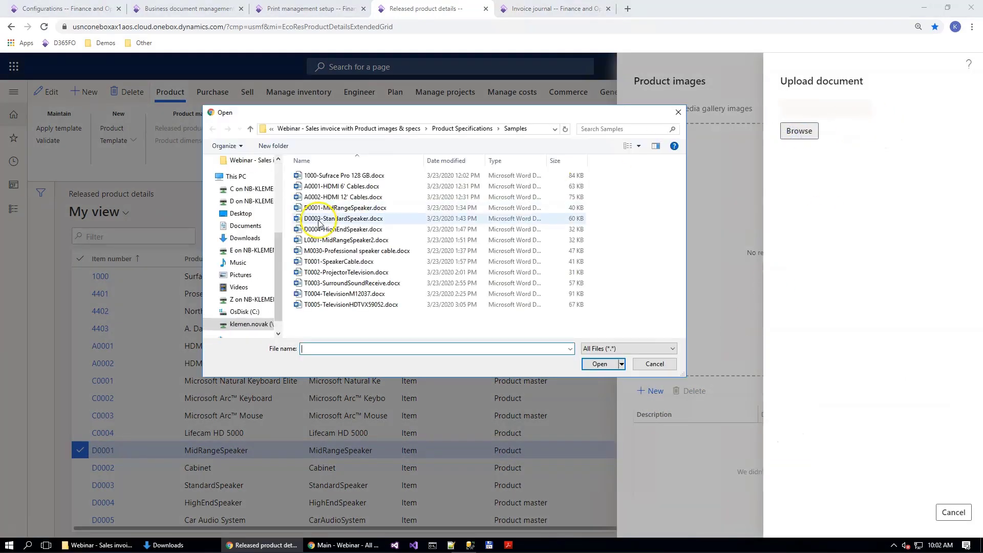
left_click(402, 130)
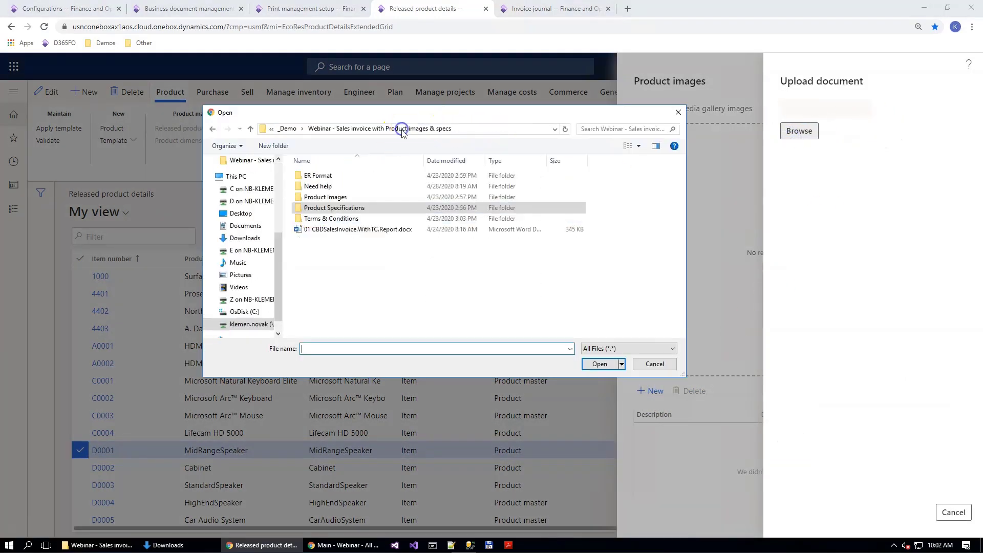
double_click(328, 198)
double_click(325, 202)
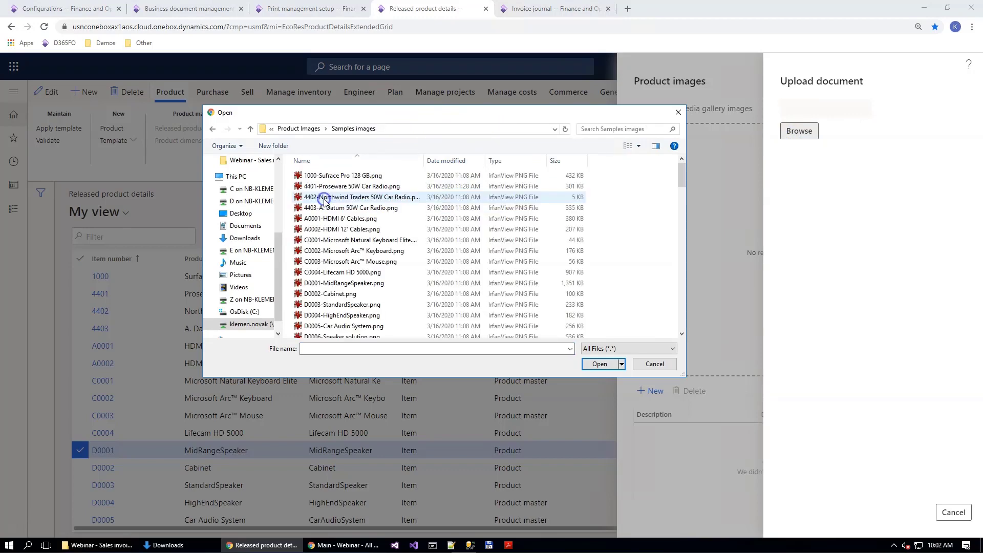
left_click(311, 284)
double_click(367, 289)
left_click(920, 512)
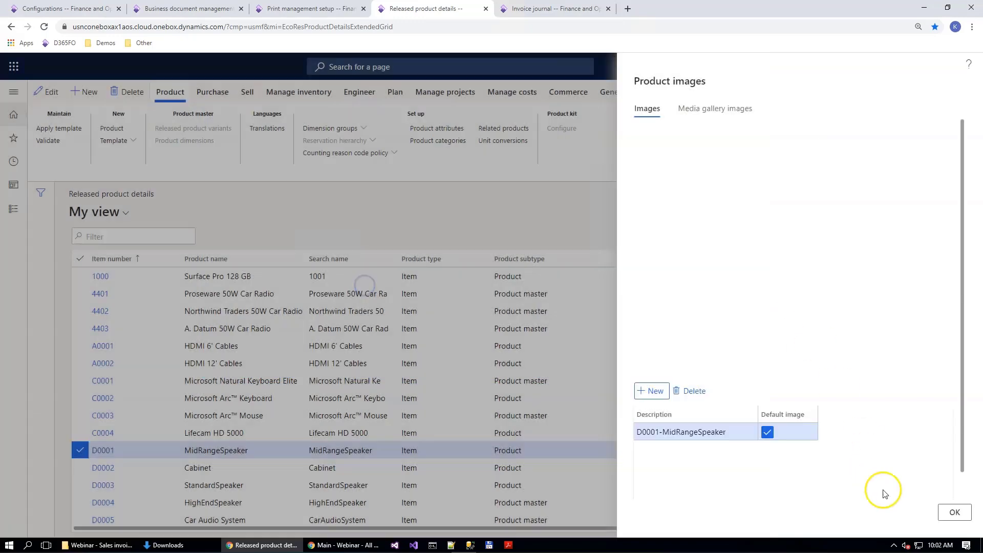
left_click(952, 513)
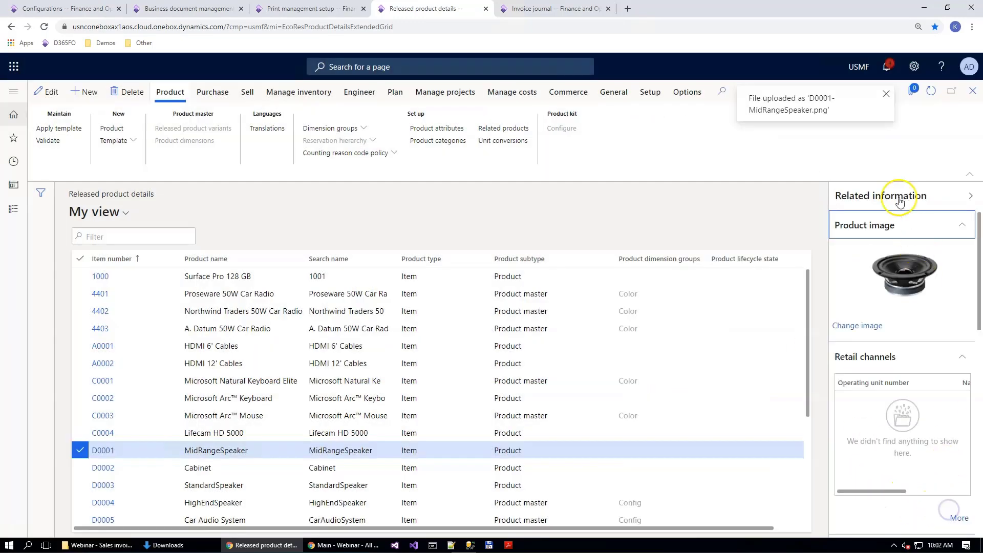
Step: Add a File attachment to item D0001, uploading D0001-MidRangeSpeaker.docx from the webinar's Product Specifications\Samples folder
left_click(913, 96)
left_click(89, 91)
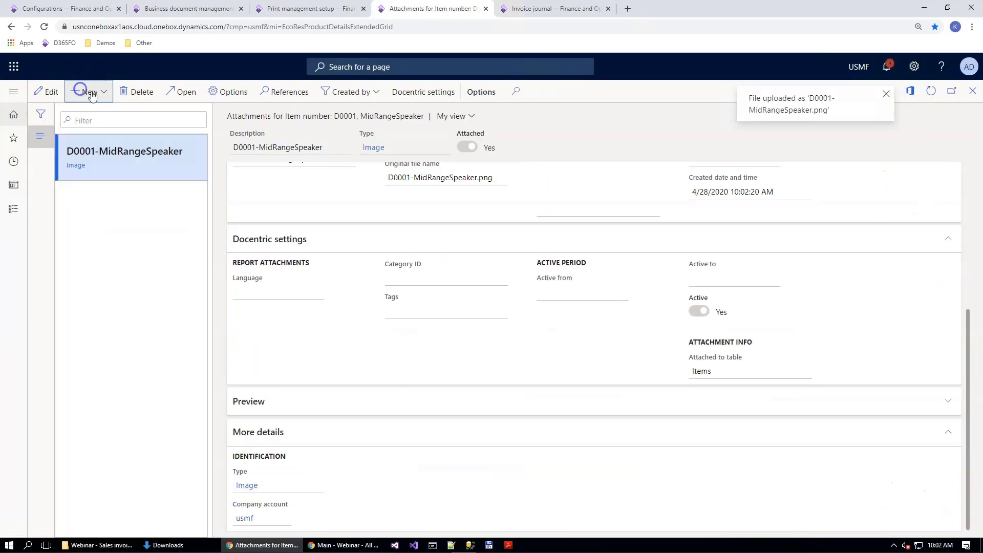
left_click(99, 130)
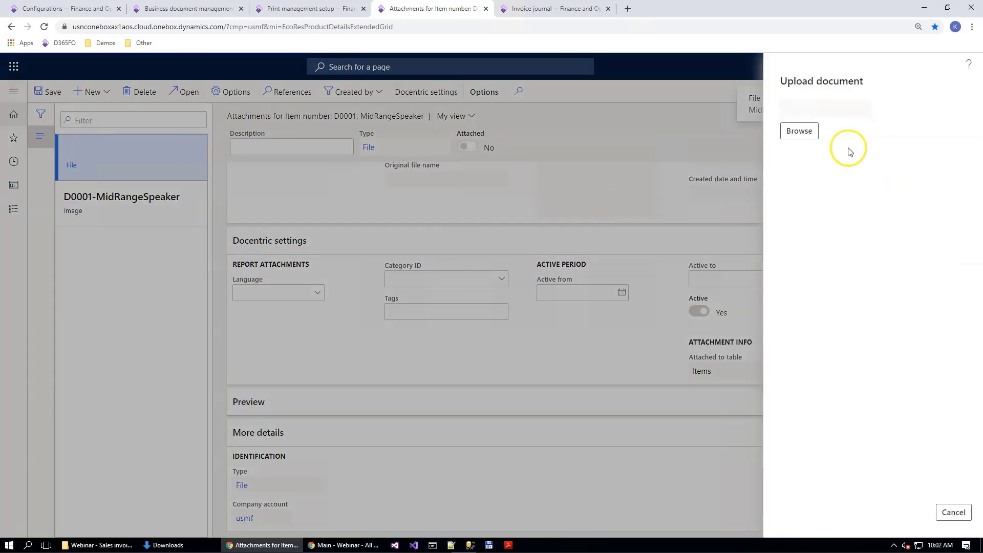
left_click(796, 133)
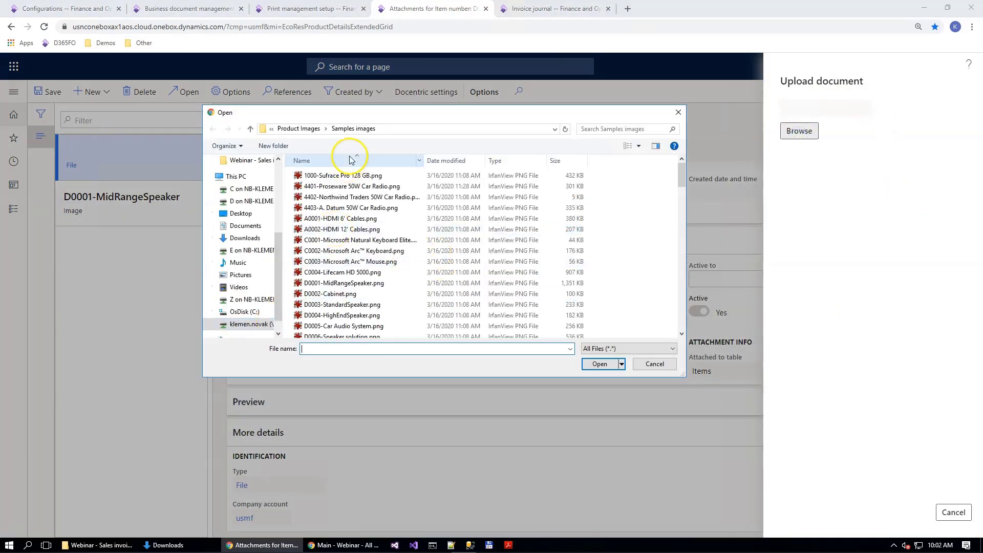
left_click(302, 129)
left_click(418, 129)
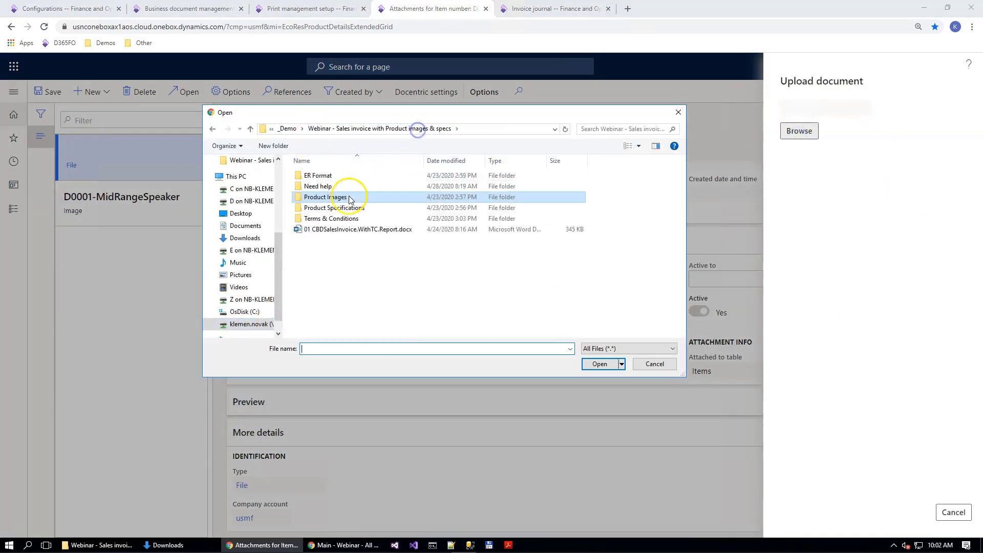
double_click(348, 208)
left_click(318, 198)
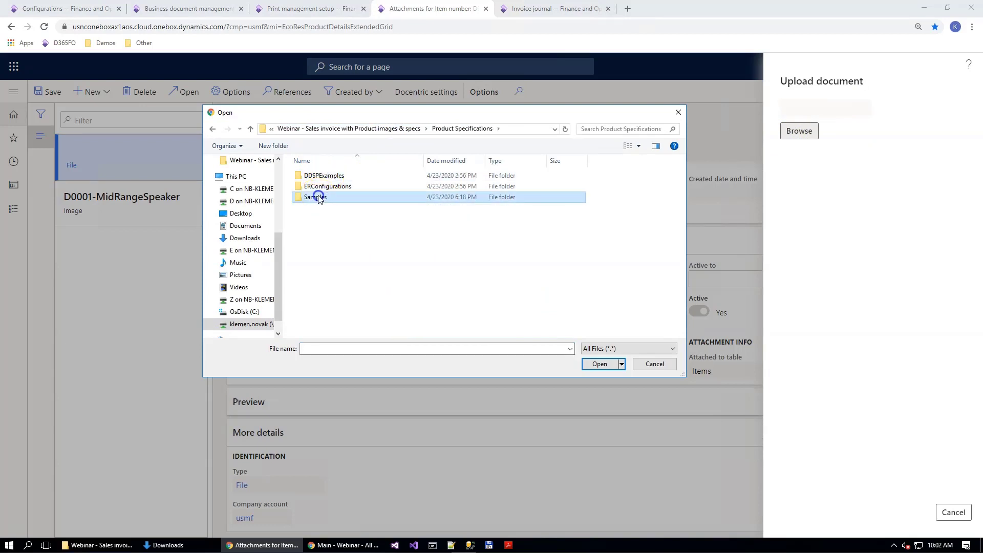
double_click(318, 198)
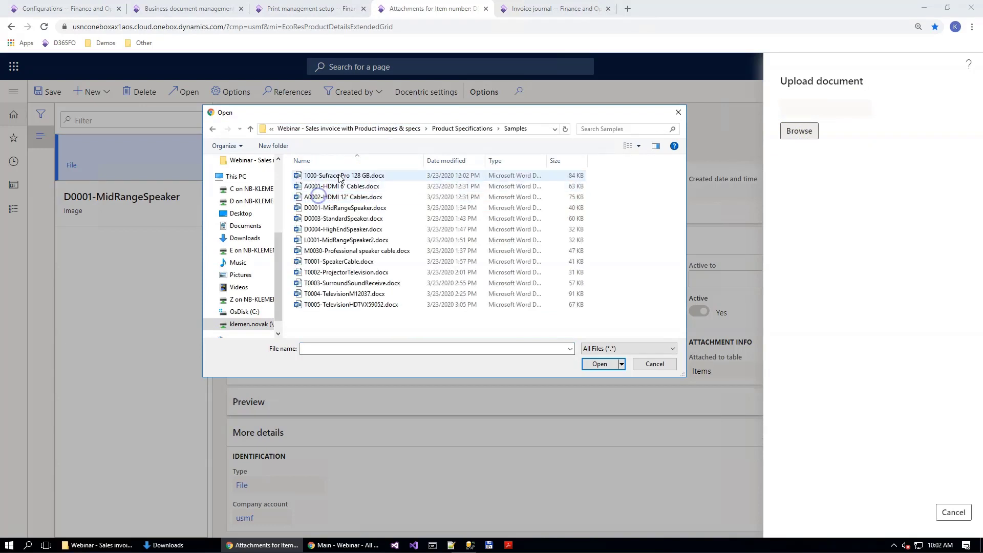
double_click(345, 207)
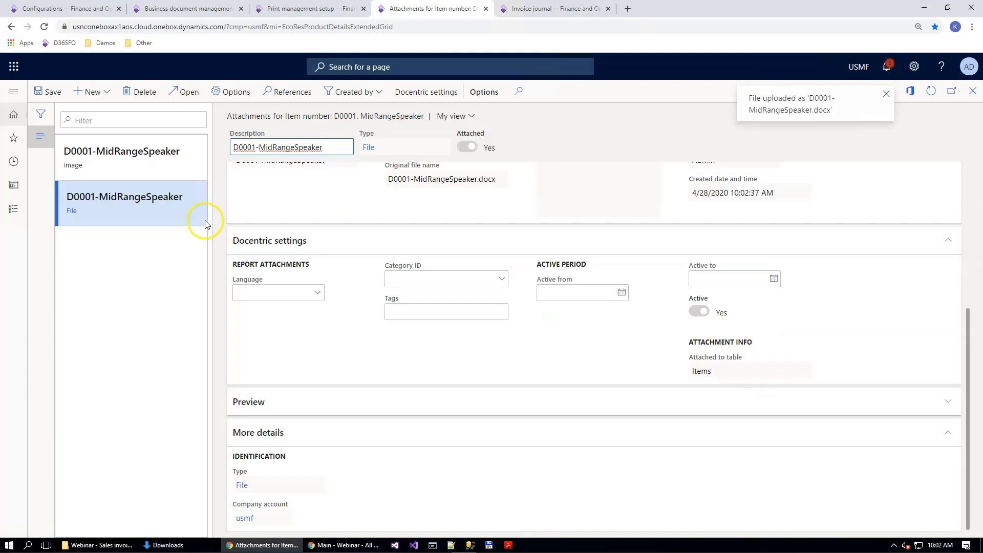
Step: Set the file attachment's Docentric language to en-us and category to Product specification, save it, and return to the product list
left_click(310, 292)
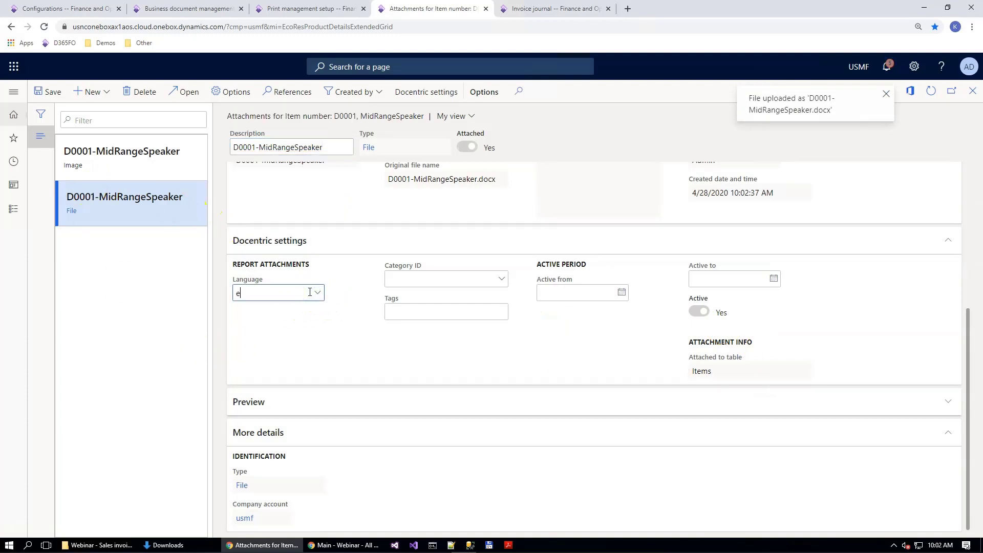
type("en-us")
key("Tab")
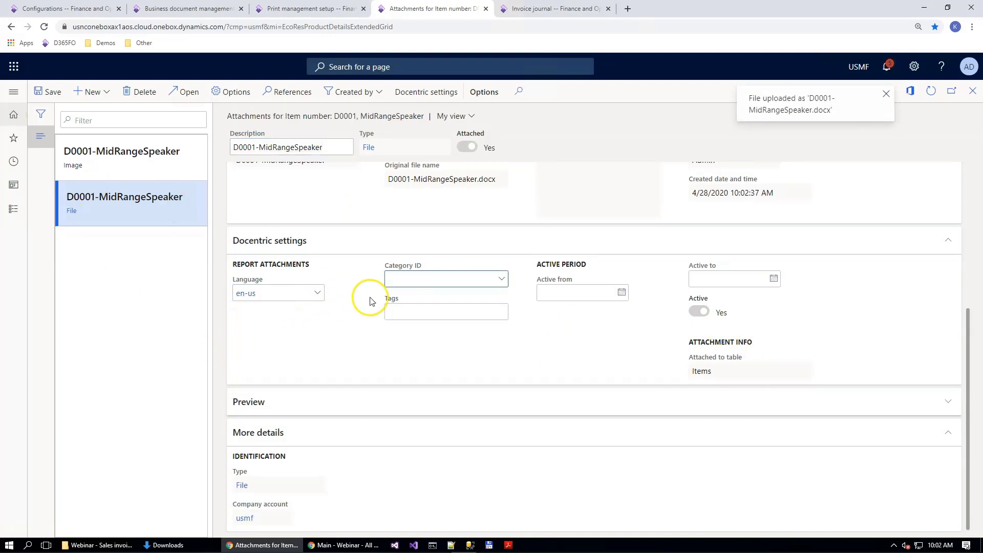
left_click(502, 278)
left_click(435, 351)
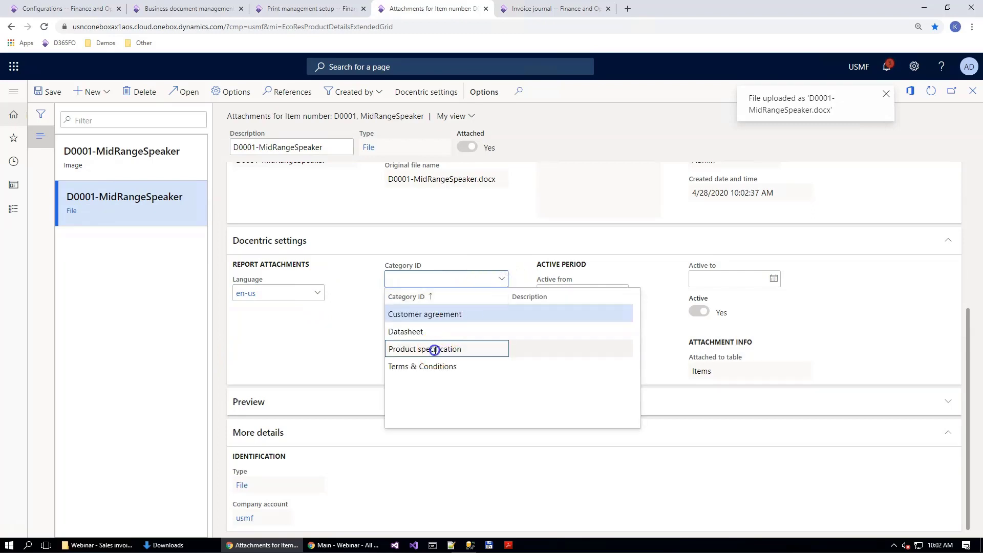
left_click(47, 89)
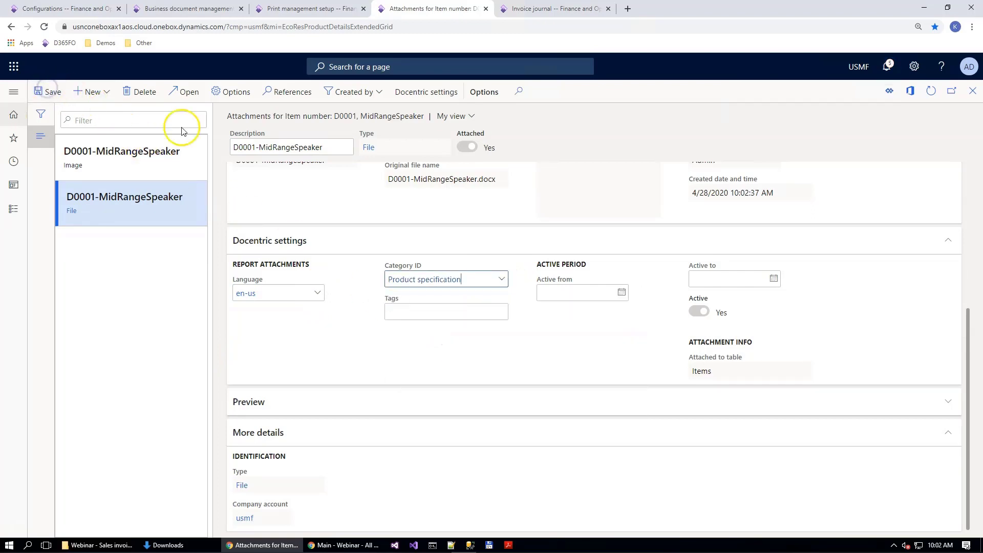
key("Escape")
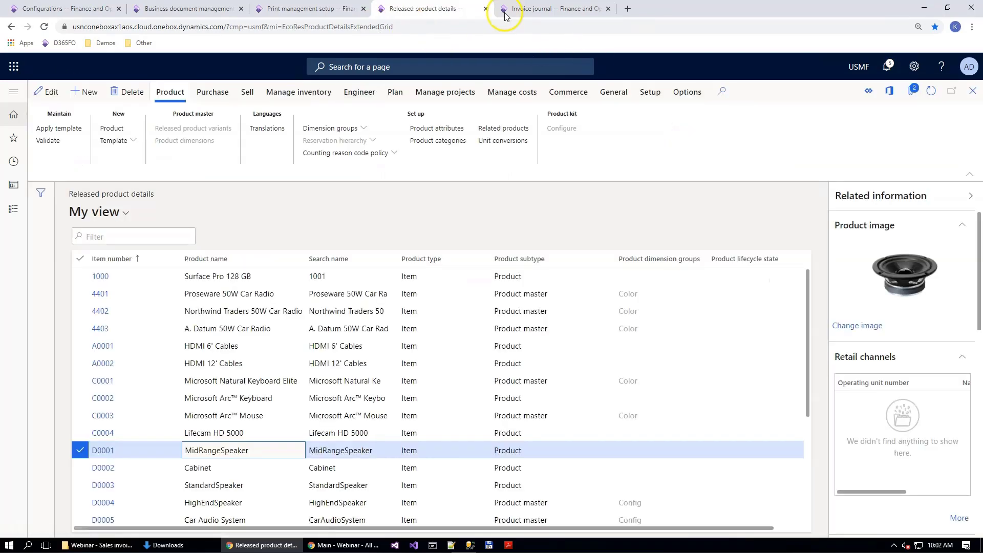
Step: Generate the Contoso Retail Miami invoice document from the invoice journal again and open the downloaded workbook in Excel
left_click(520, 6)
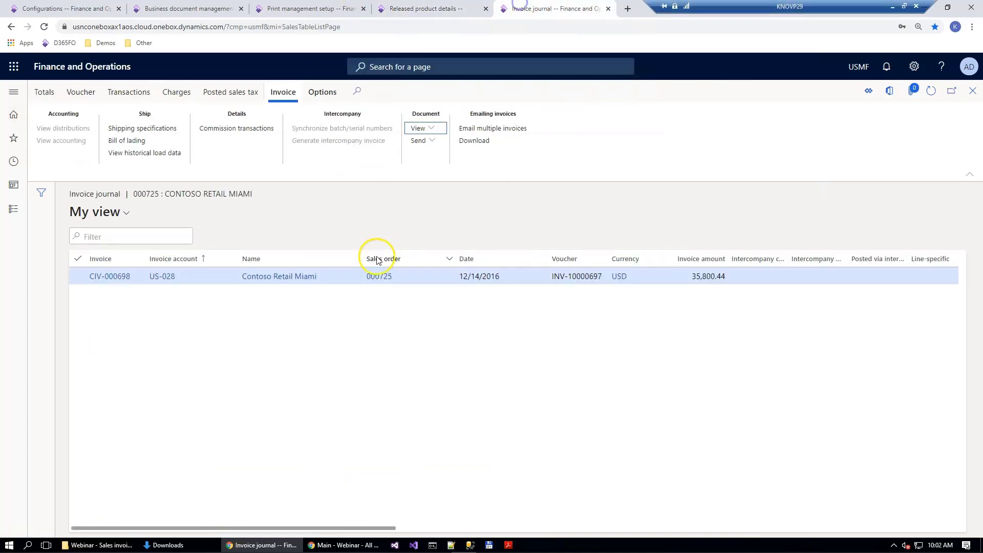
left_click(430, 128)
left_click(434, 163)
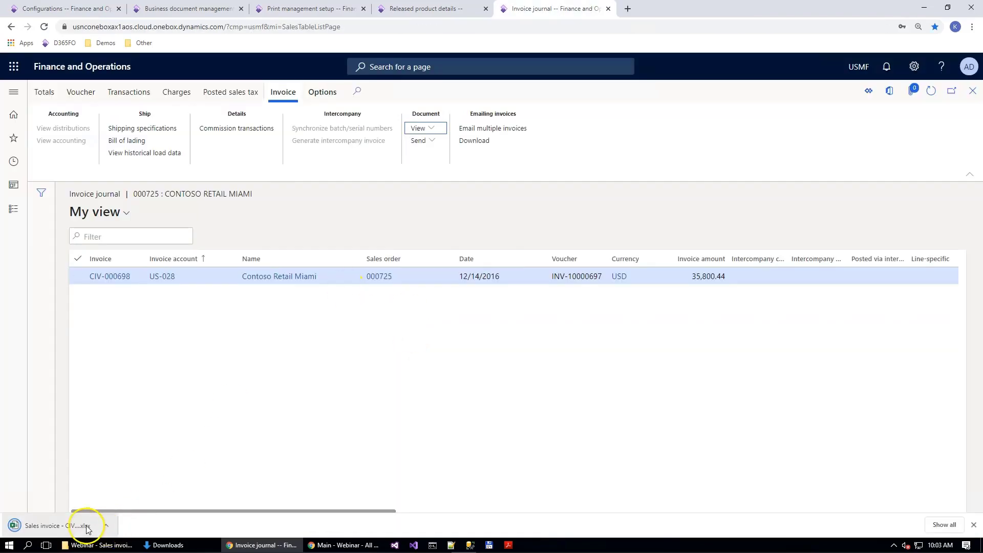
left_click(79, 526)
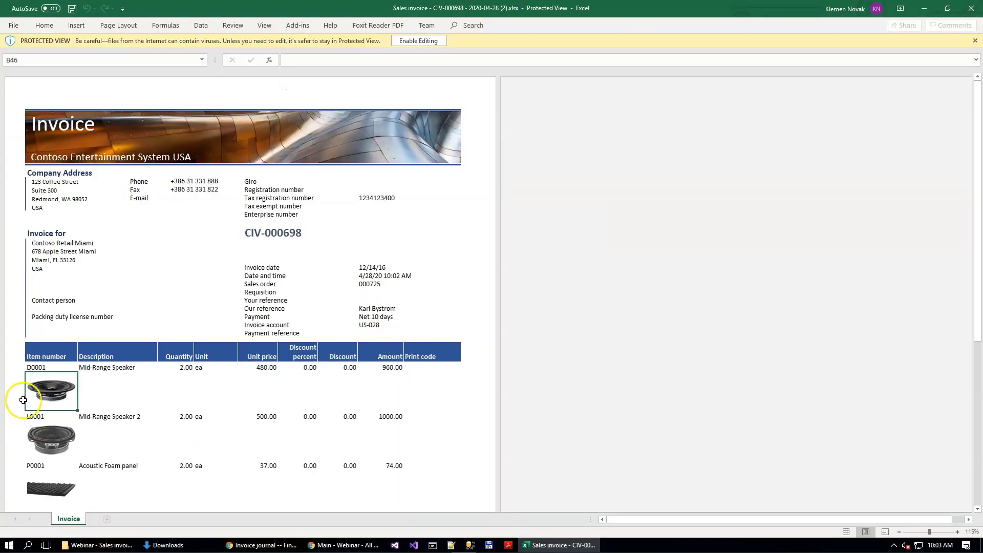
Step: Check the product images on the invoice's item lines through to the last page, and close the workbook
scroll(94, 380, "down", 2)
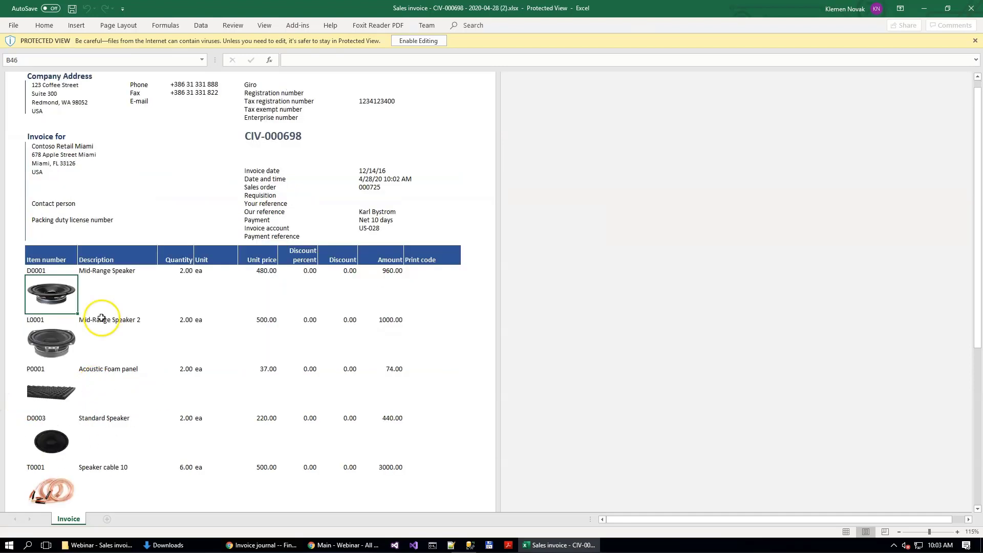
left_click(95, 297)
scroll(138, 349, "down", 1)
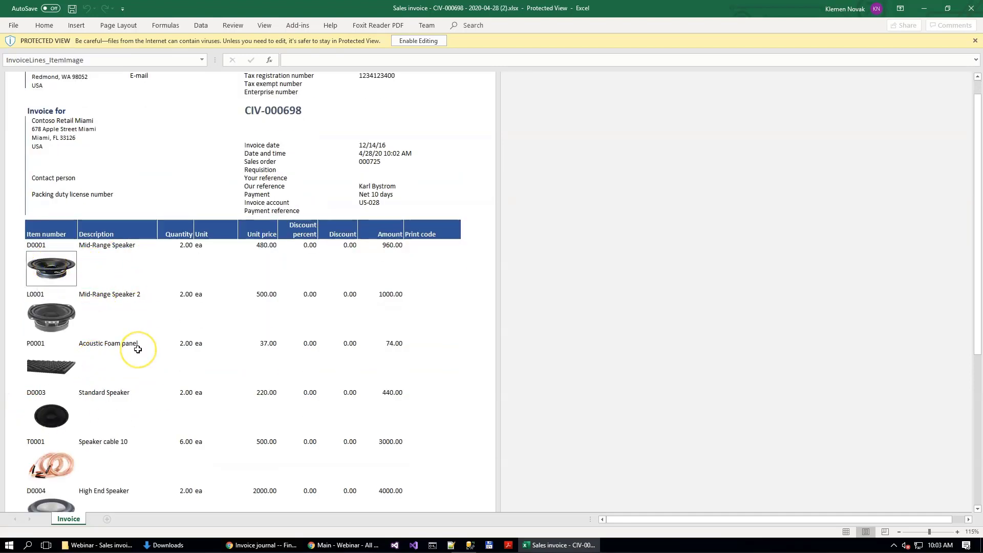
scroll(137, 350, "down", 3)
scroll(137, 350, "down", 14)
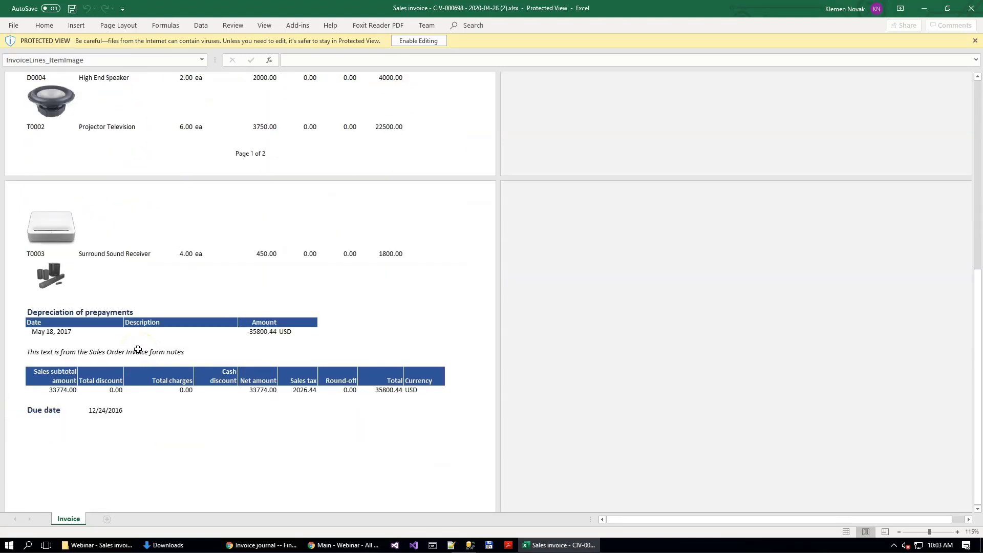
scroll(138, 350, "up", 6)
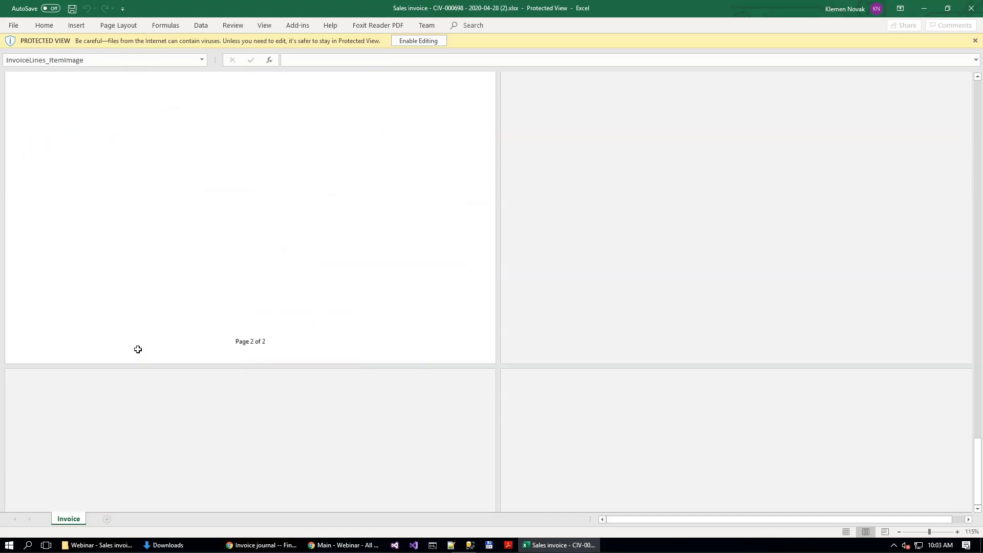
key("alt+F4")
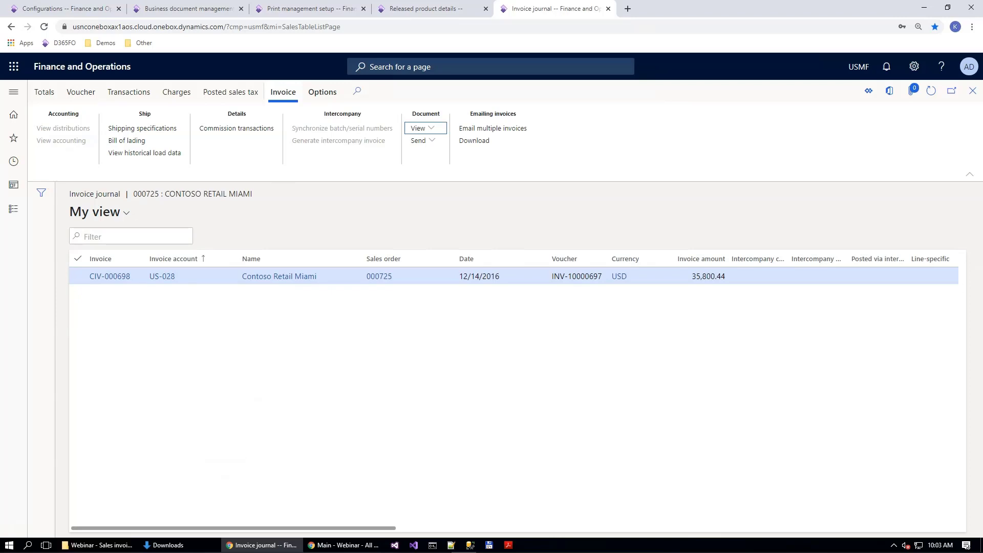
Step: Copy 01 CBDSalesInvoice.WithTC.Report.docx in the webinar folder and name the copy 02 CBDSalesInvoice.WithTCAndPIAndPS.Report.docx
mouse_move(154, 544)
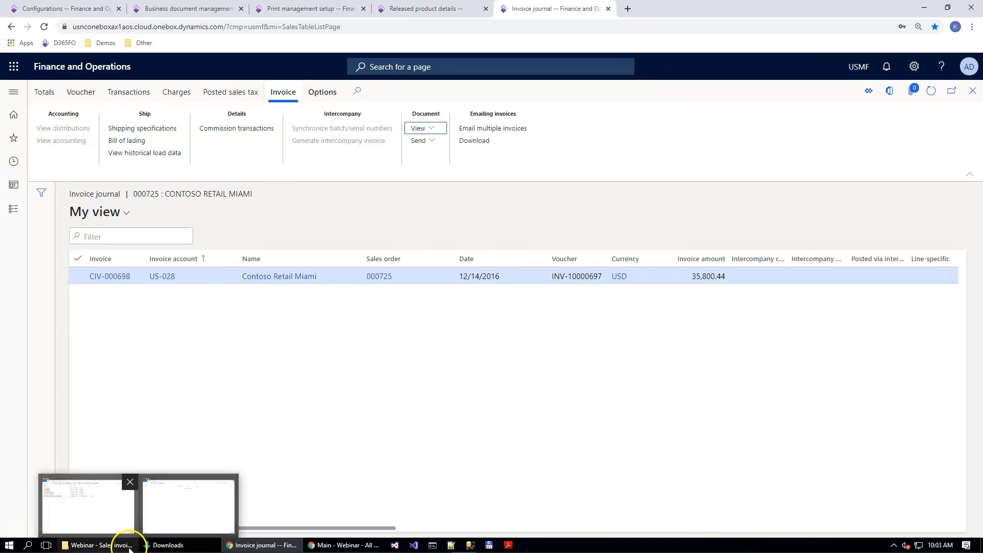
left_click(103, 544)
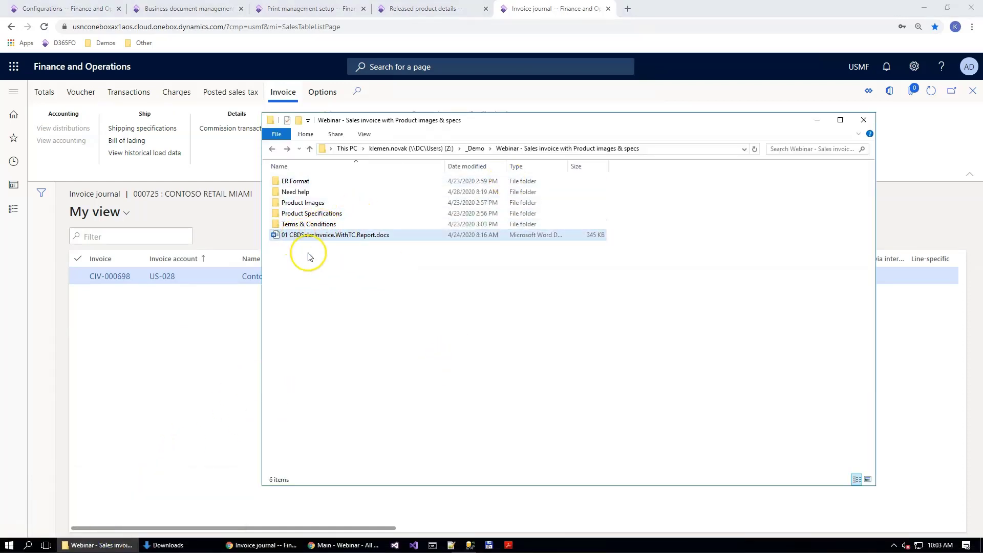
left_click_drag(306, 239, 414, 291)
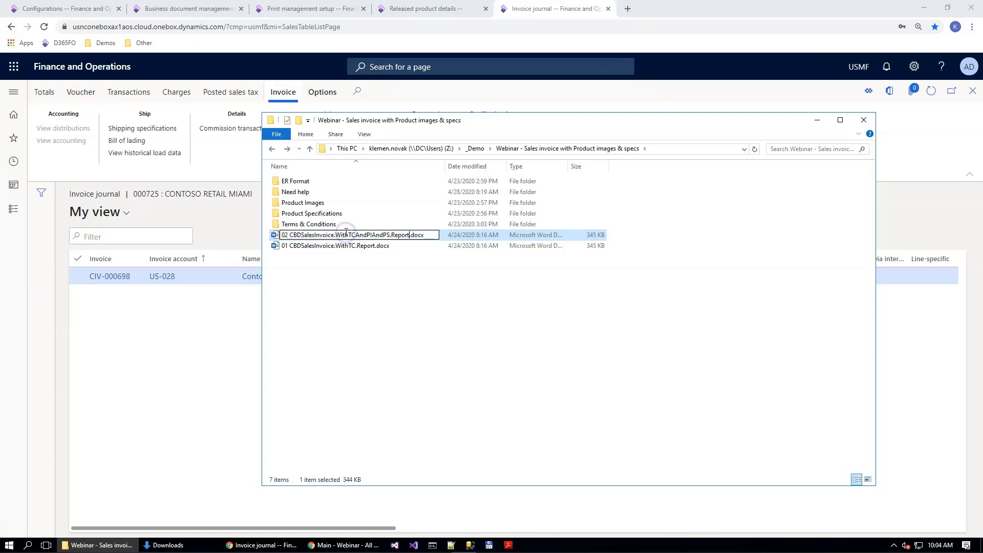
key("Return")
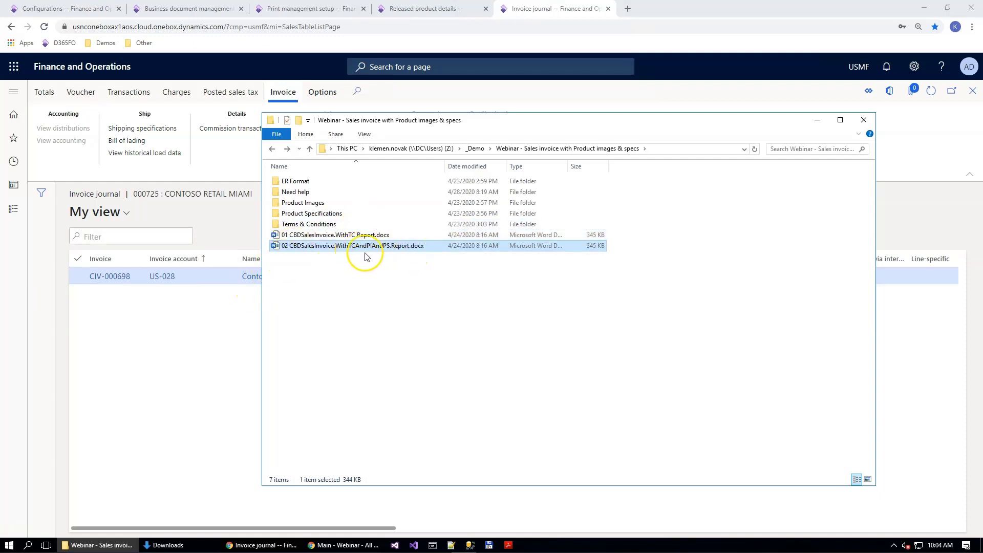
Step: Open 02 CBDSalesInvoice.WithTCAndPIAndPS.Report.docx in Word, then minimize it and return to the browser
double_click(391, 246)
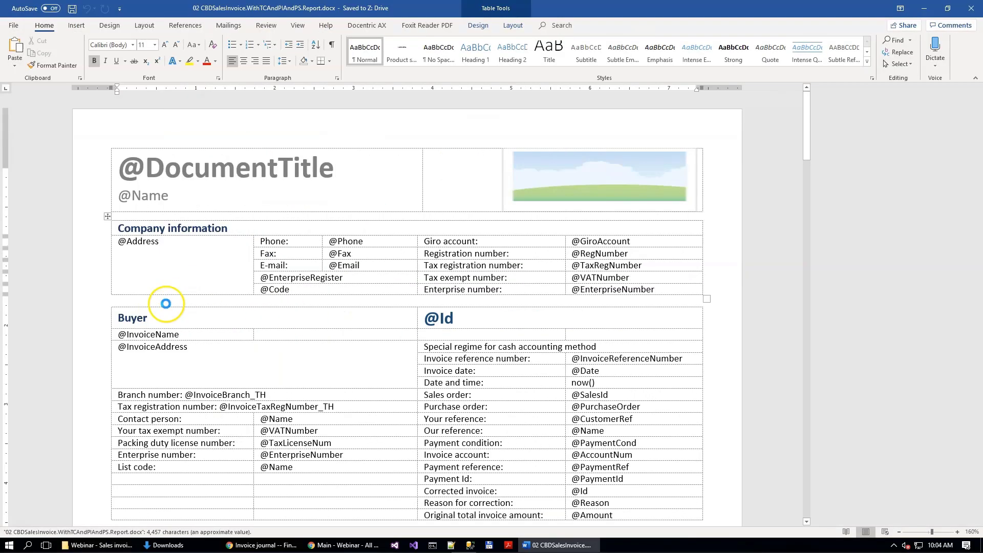
key("alt+Tab")
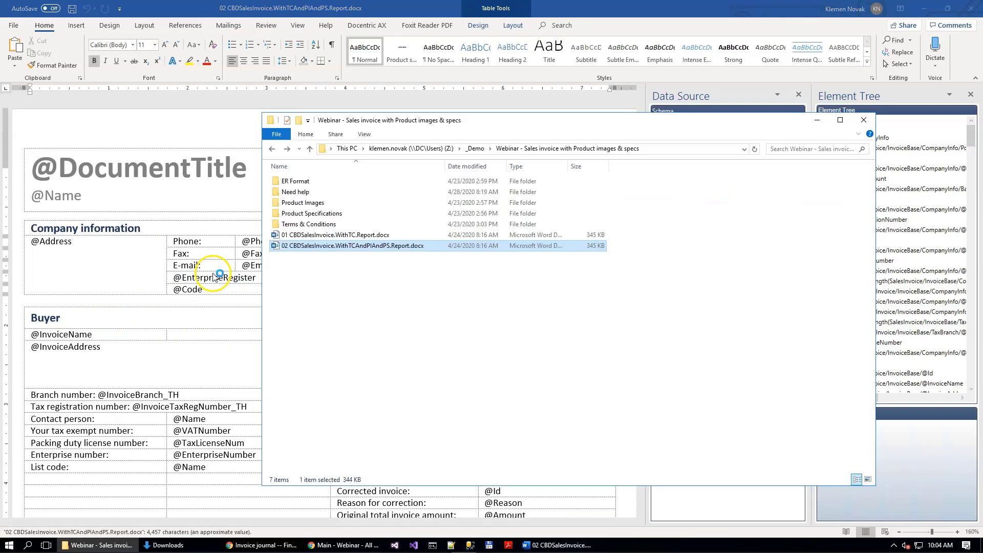
left_click(924, 9)
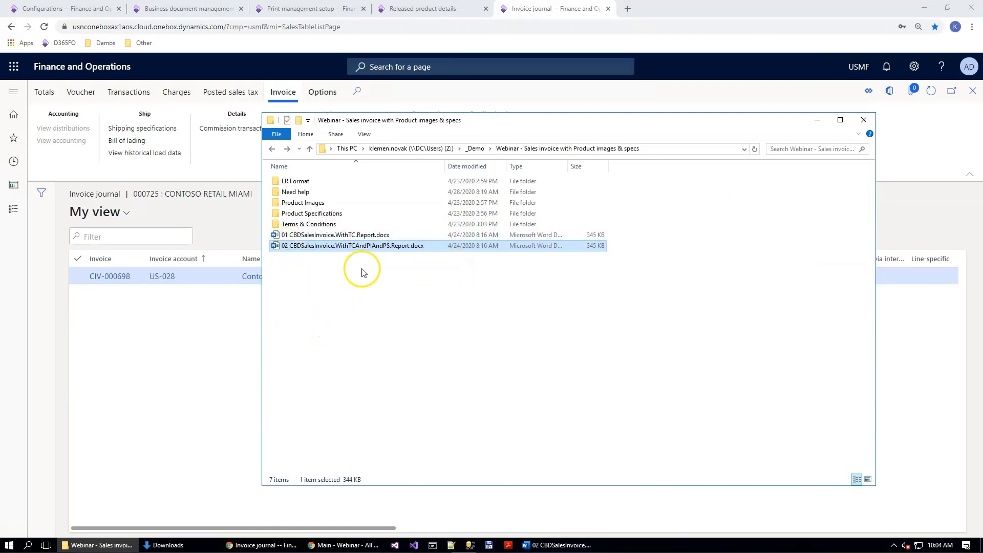
left_click(225, 170)
Step: In print management setup, set the report format of the original customer invoice to SalesInvoice.Report
left_click(314, 9)
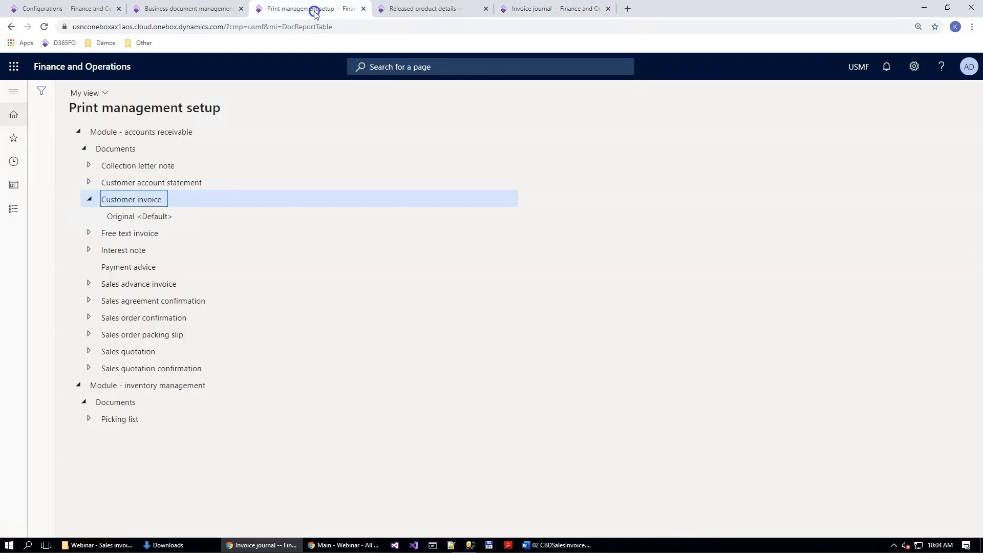
left_click(139, 215)
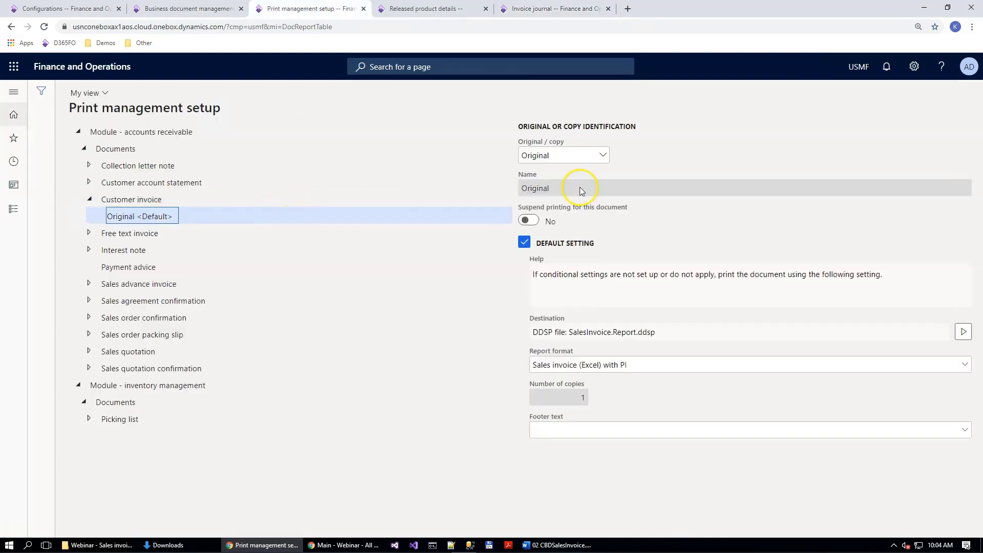
left_click(975, 362)
left_click(565, 456)
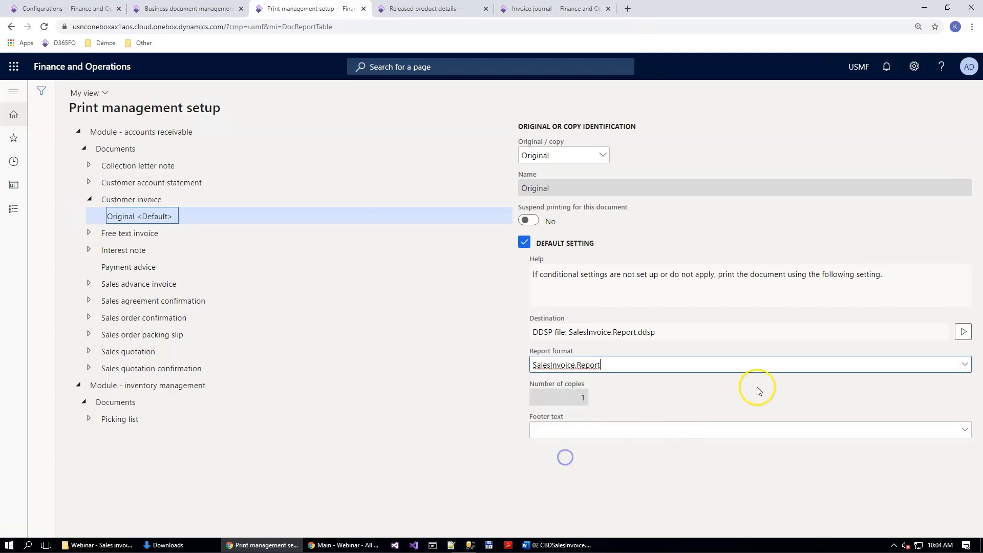
Step: Check the Generate DS print destination settings of the original customer invoice and accept them
left_click(962, 332)
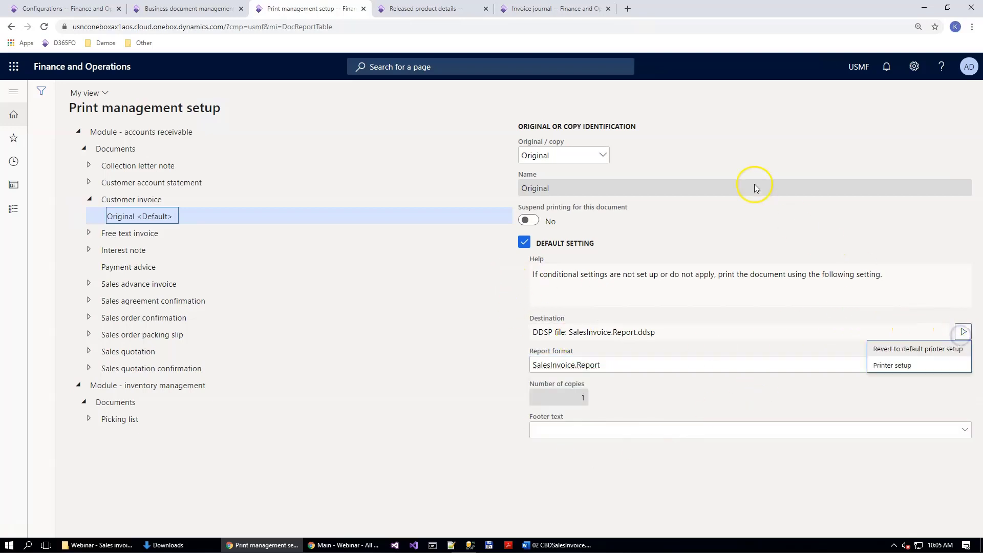
left_click(901, 366)
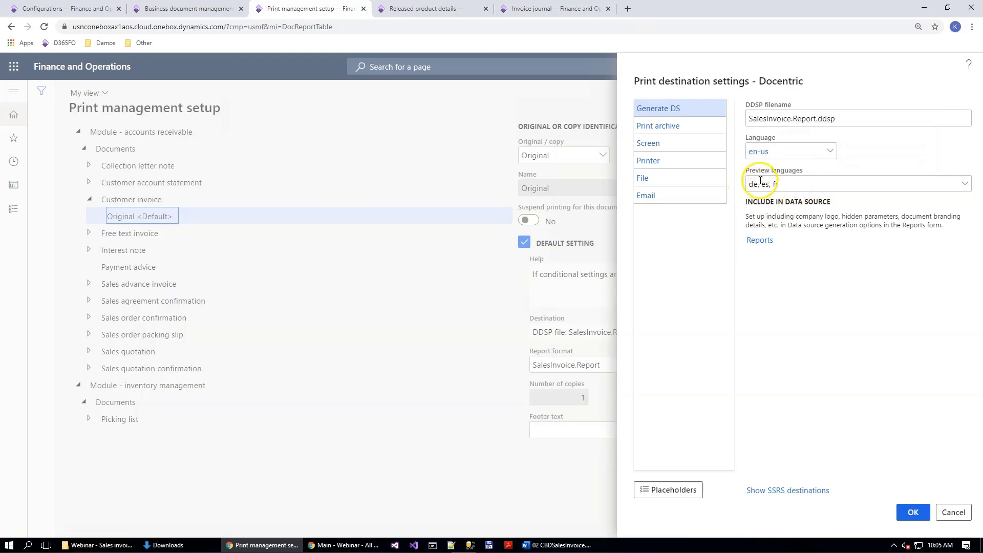
left_click(907, 513)
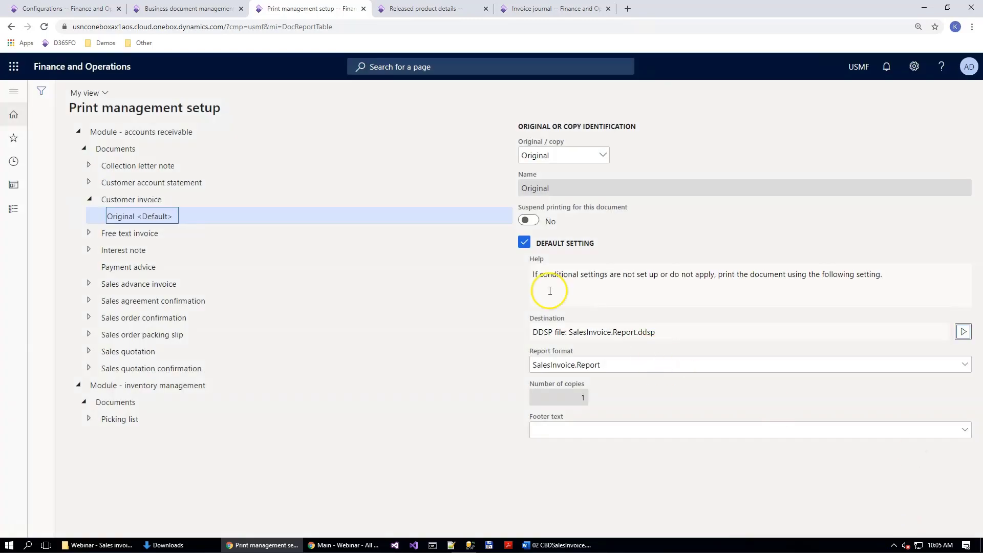
left_click(153, 201)
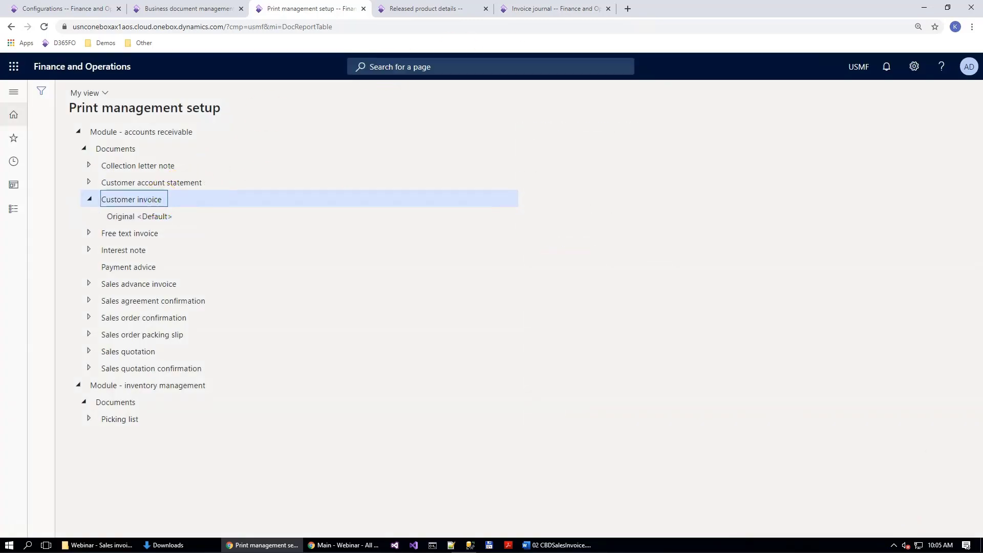
Step: View the Contoso Retail Miami invoice document from the invoice journal to generate its DDSP data source packages
left_click(557, 8)
left_click(420, 128)
left_click(421, 193)
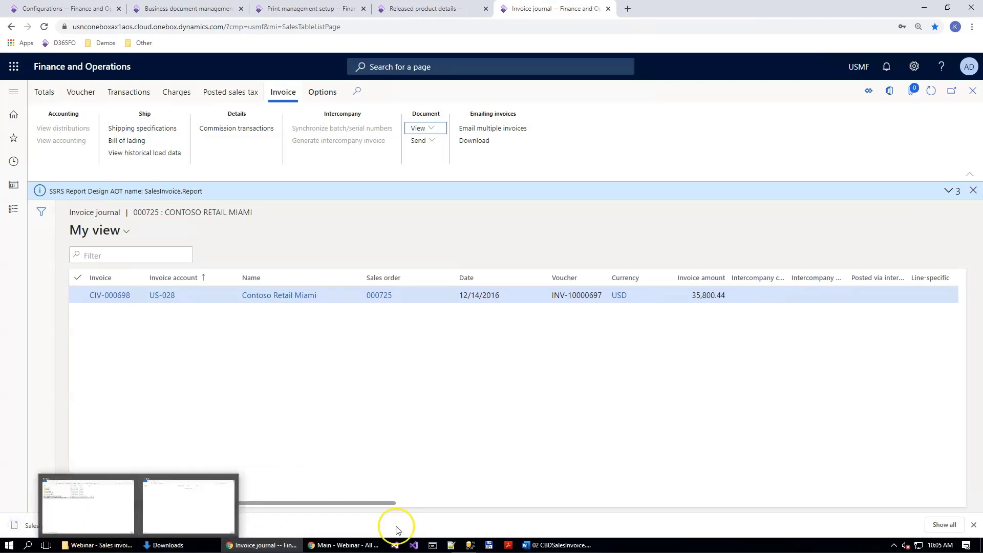
Step: Load SalesInvoice.Report_CBD.ddsp from Downloads as the data source of the Word template
left_click(564, 546)
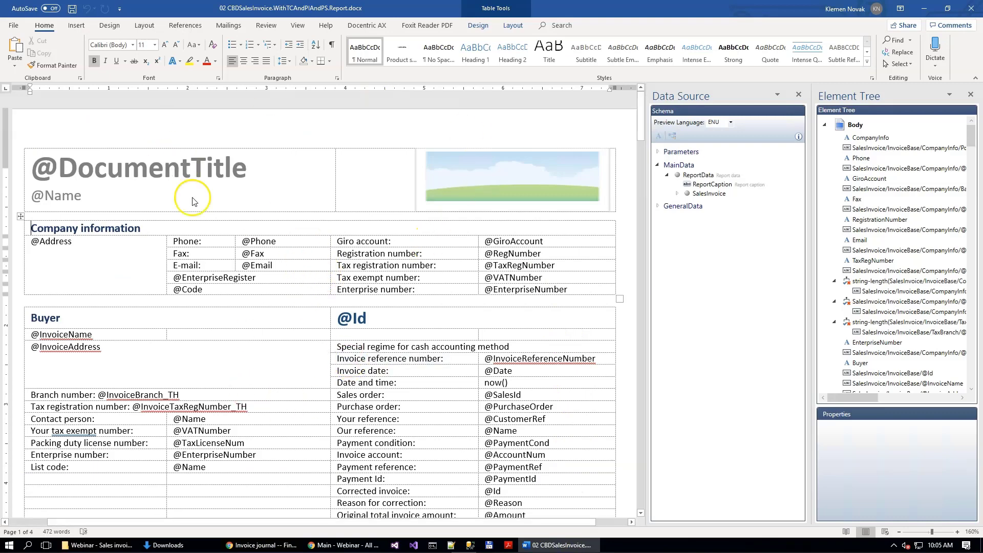
left_click(360, 27)
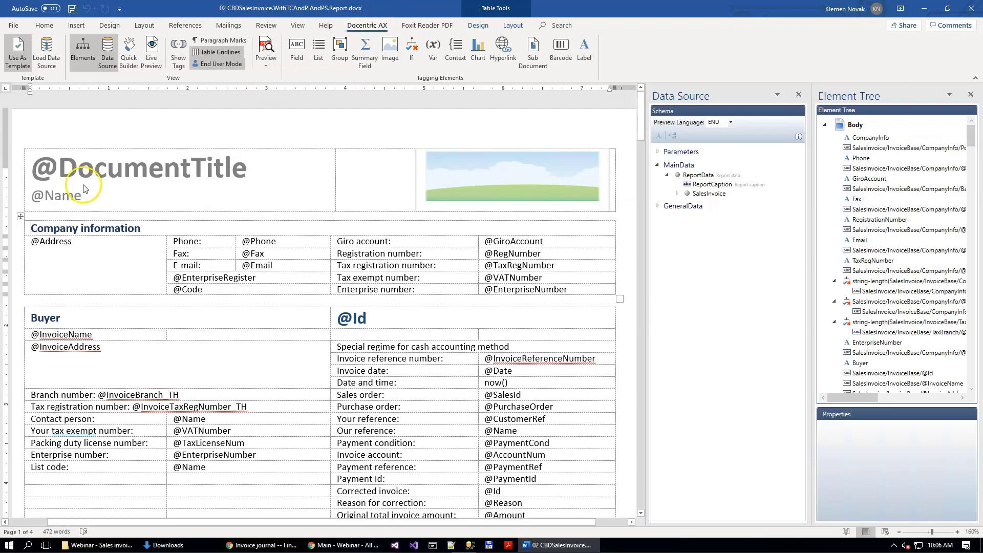
left_click(51, 57)
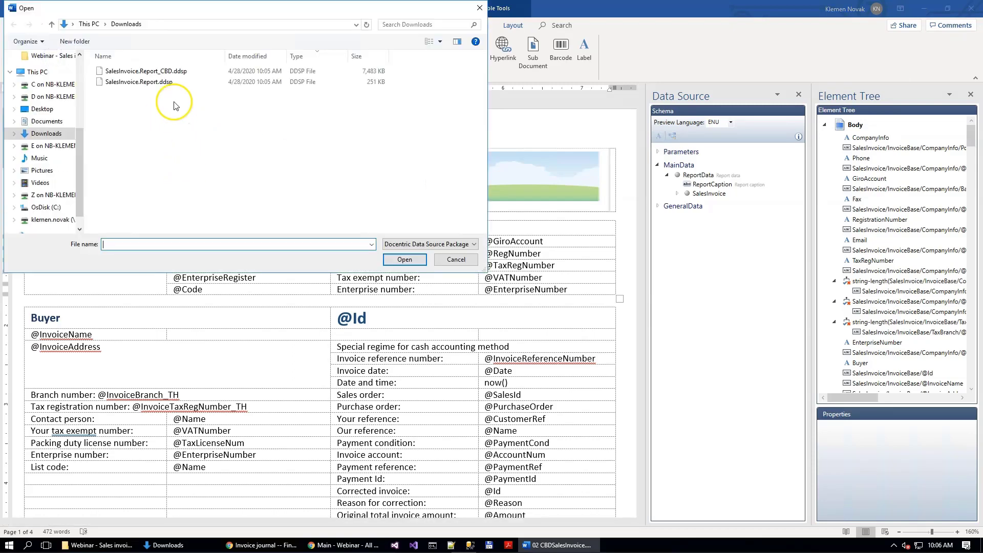
left_click(123, 74)
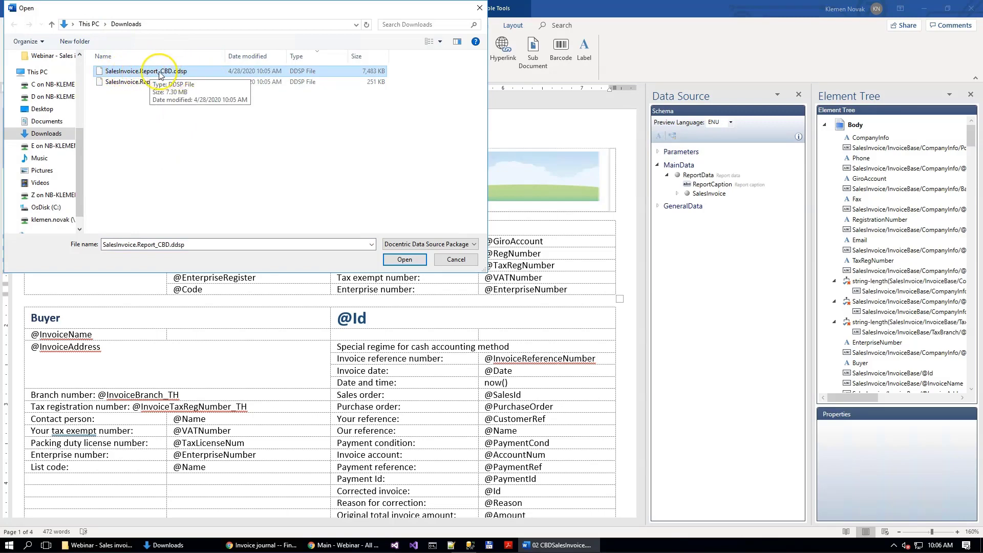
left_click(403, 260)
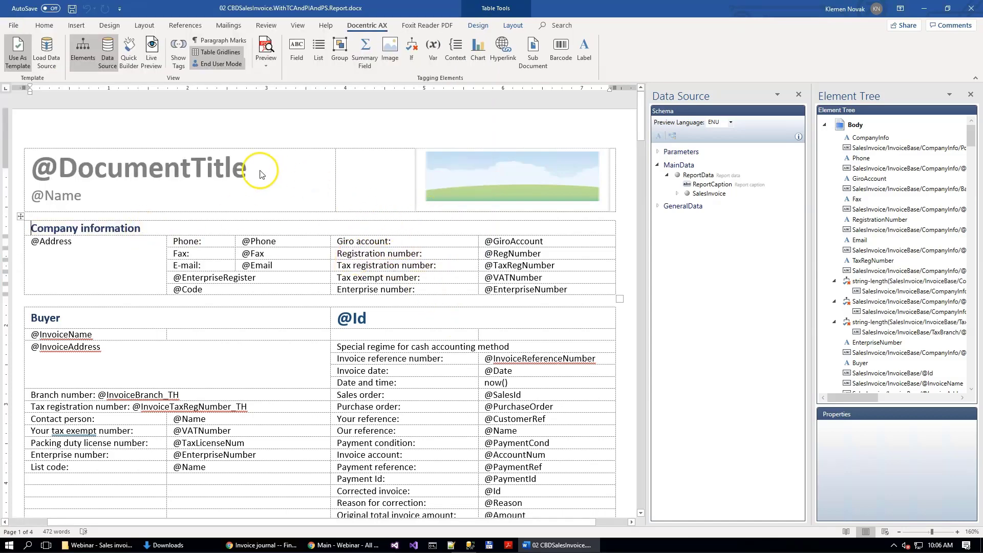
Step: Show paragraph marks in the template and add an empty paragraph below the terms and conditions placeholder on the last page
left_click(222, 40)
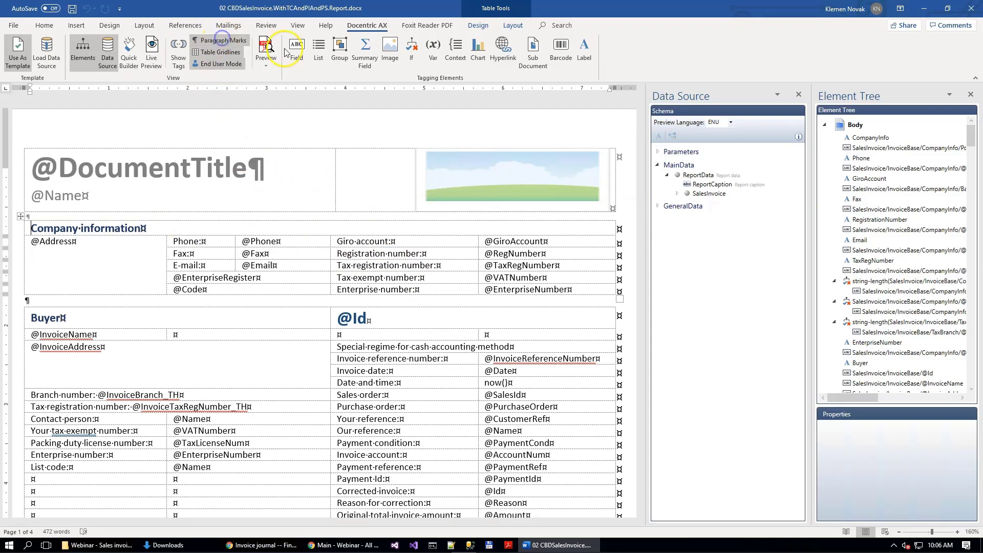
scroll(302, 306, "down", 3)
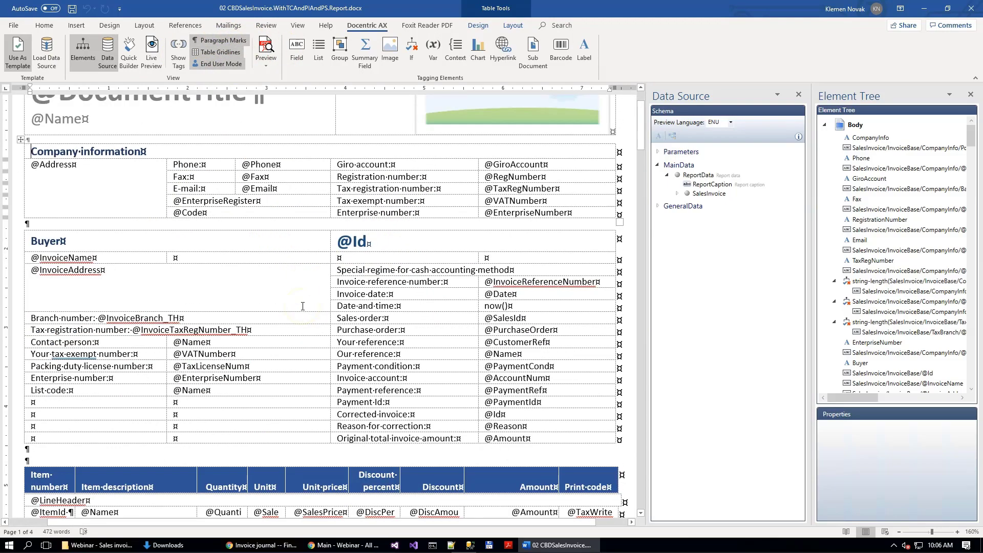
scroll(508, 343, "down", 20)
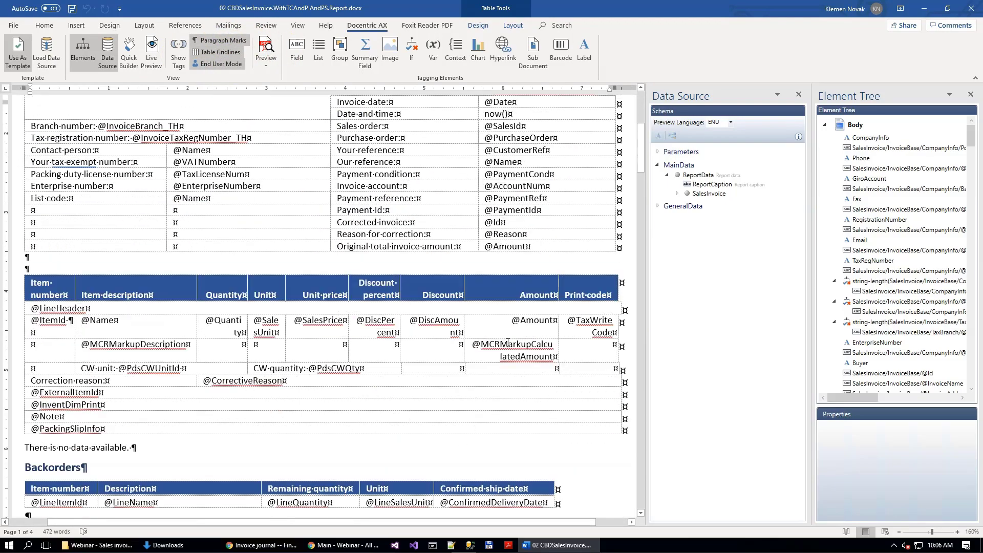
scroll(498, 333, "down", 20)
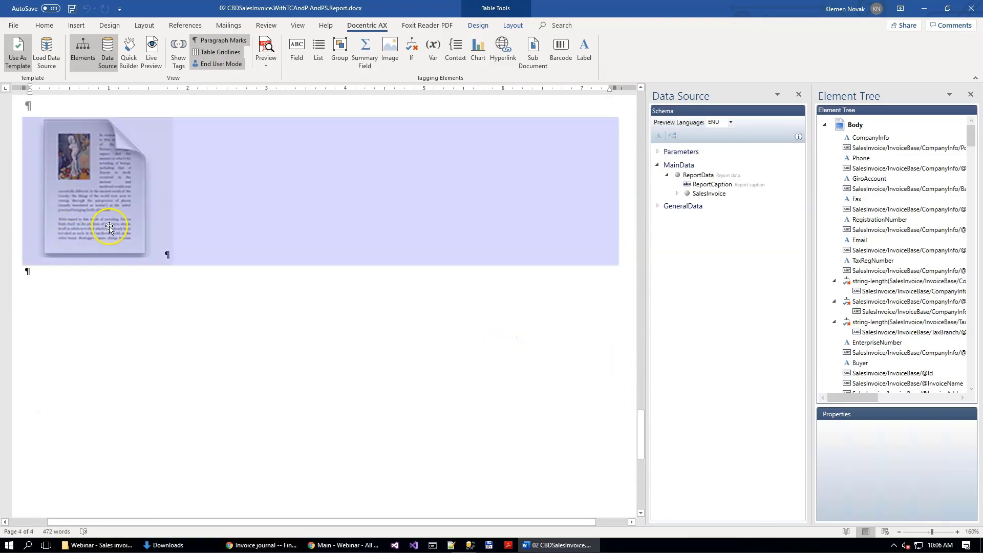
left_click(77, 290)
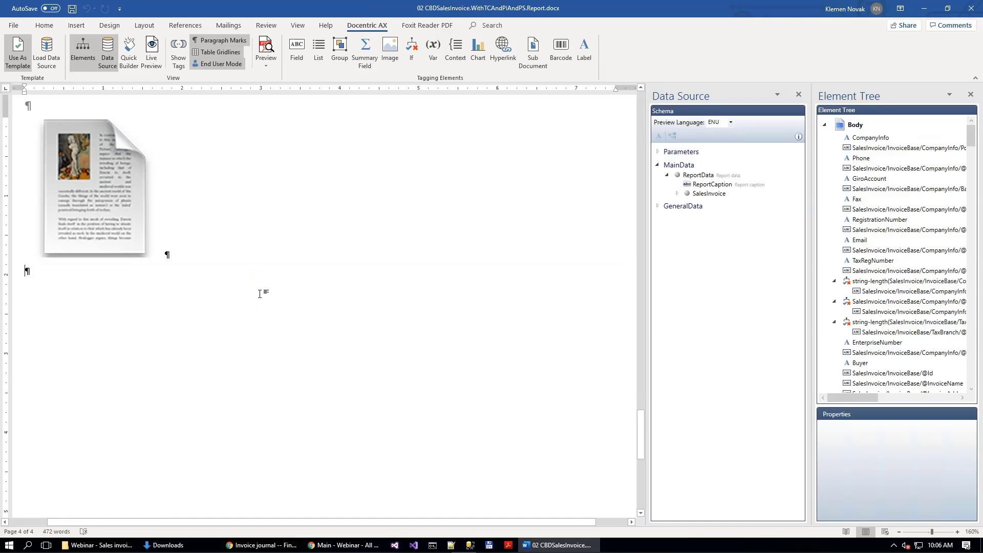
left_click(842, 390)
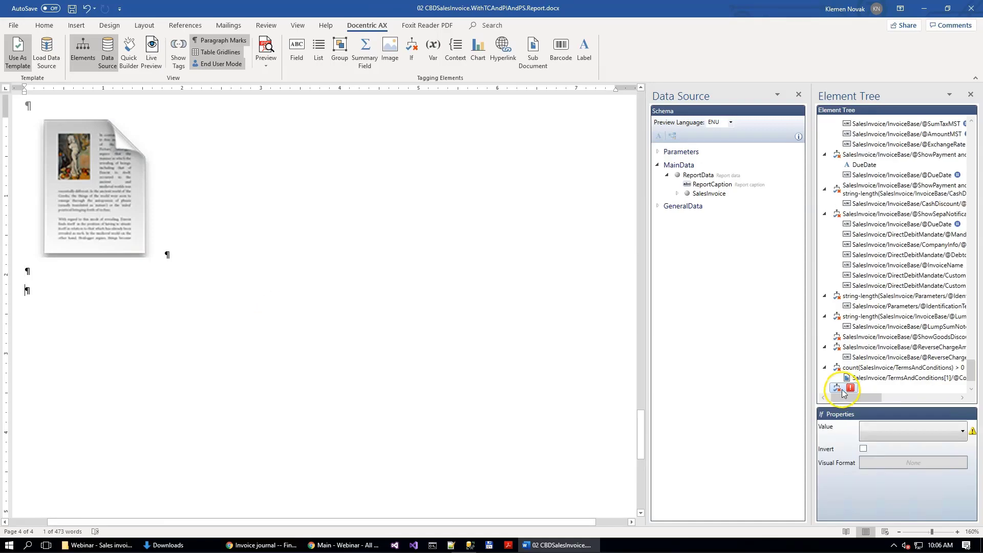
key("Delete")
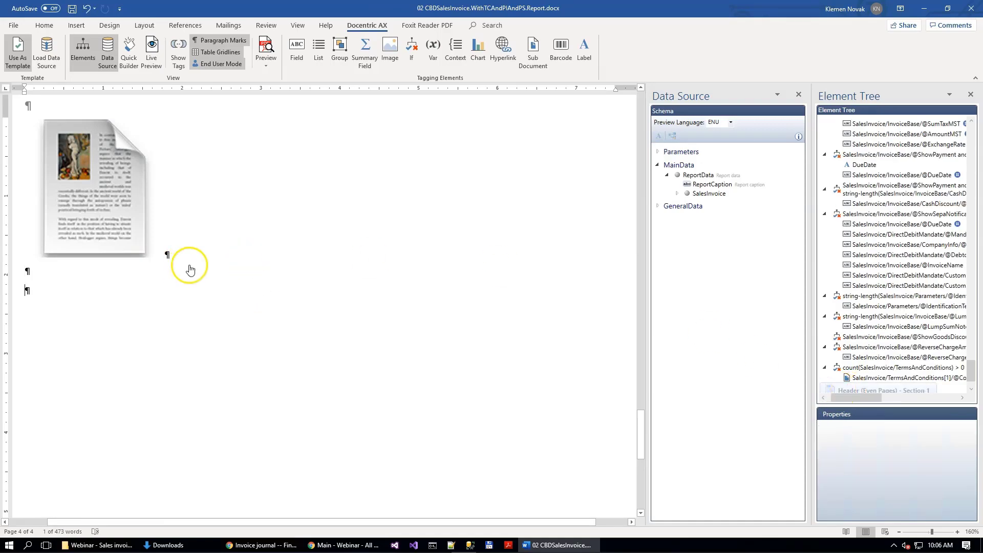
scroll(333, 218, "up", 10)
scroll(334, 215, "up", 15)
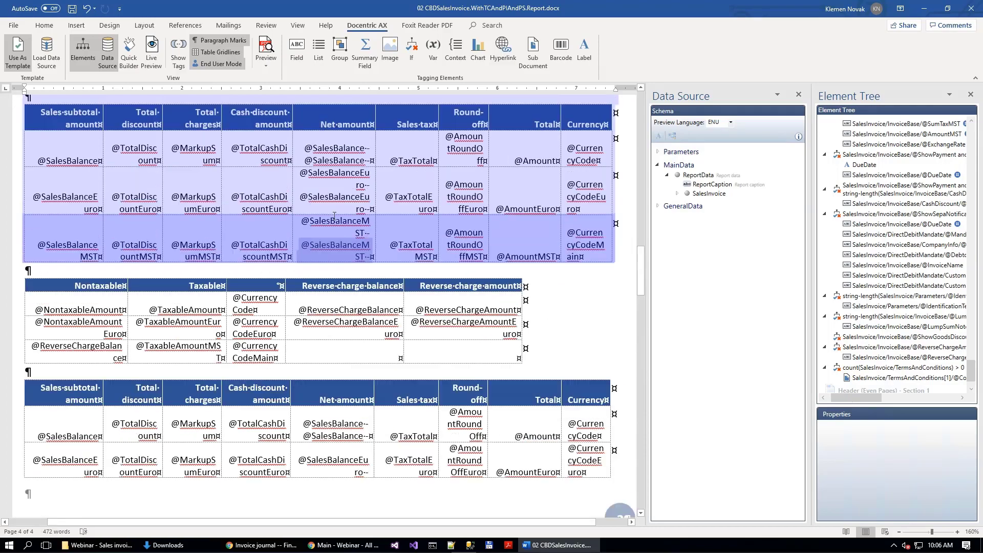
scroll(128, 188, "up", 15)
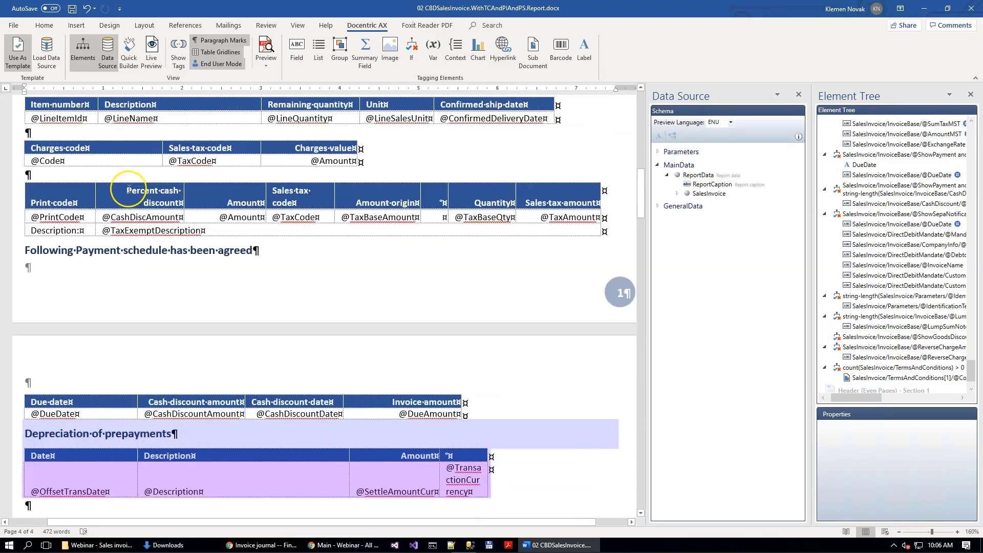
scroll(129, 189, "up", 6)
scroll(129, 189, "down", 6)
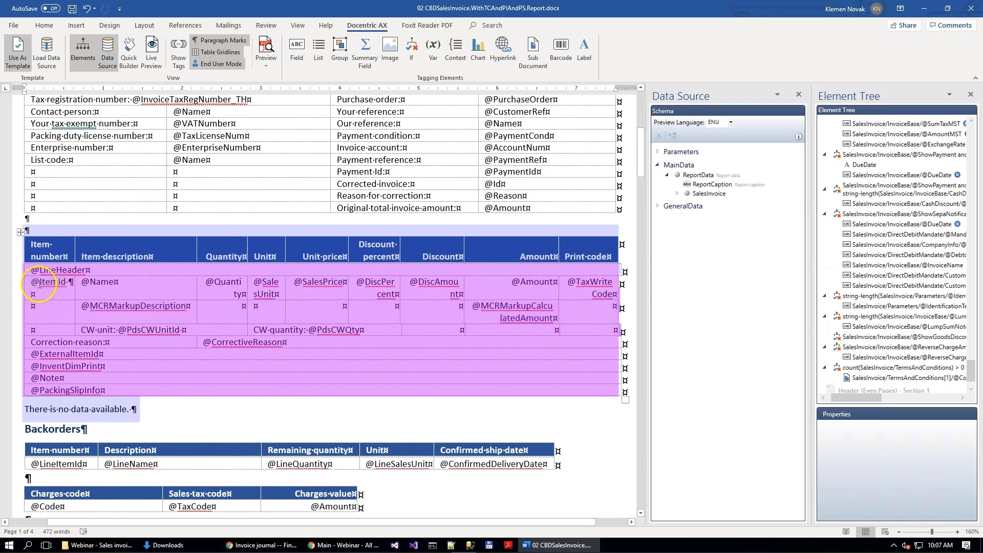
left_click(14, 289)
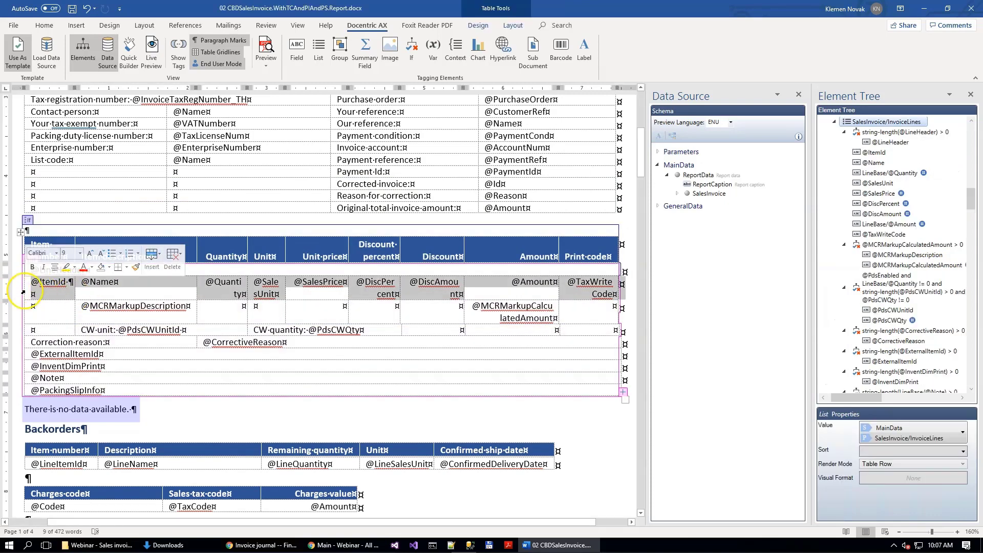
left_click(64, 283)
left_click(70, 284)
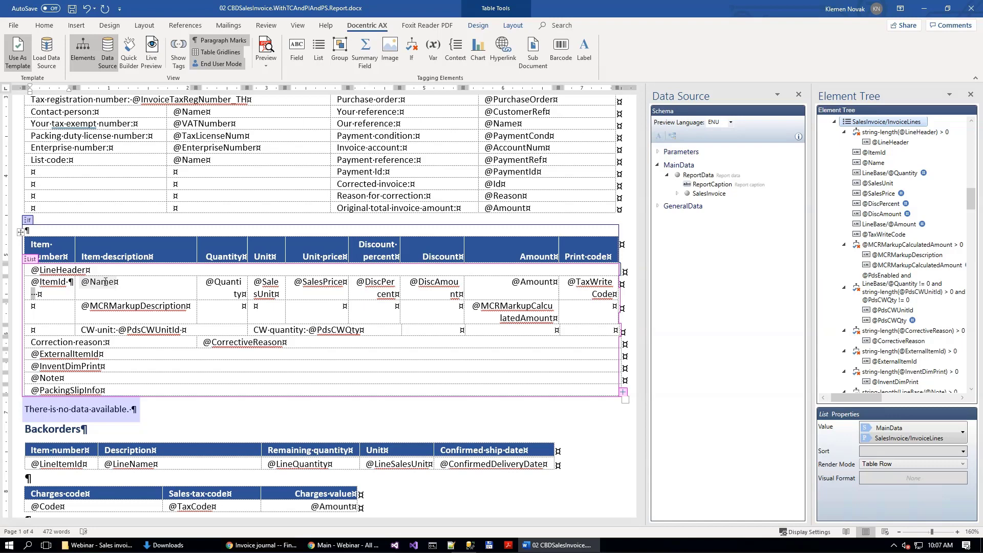
left_click(413, 51)
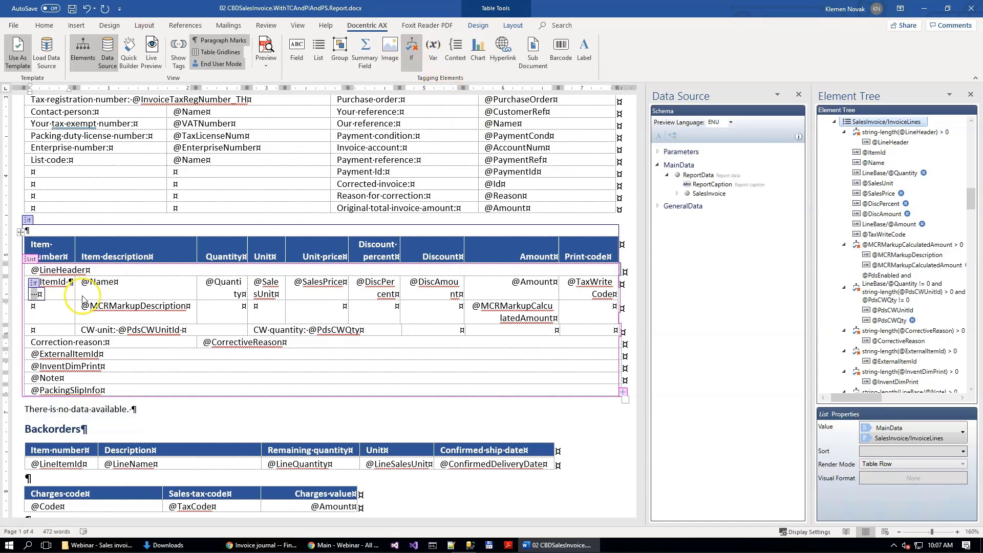
left_click(27, 306)
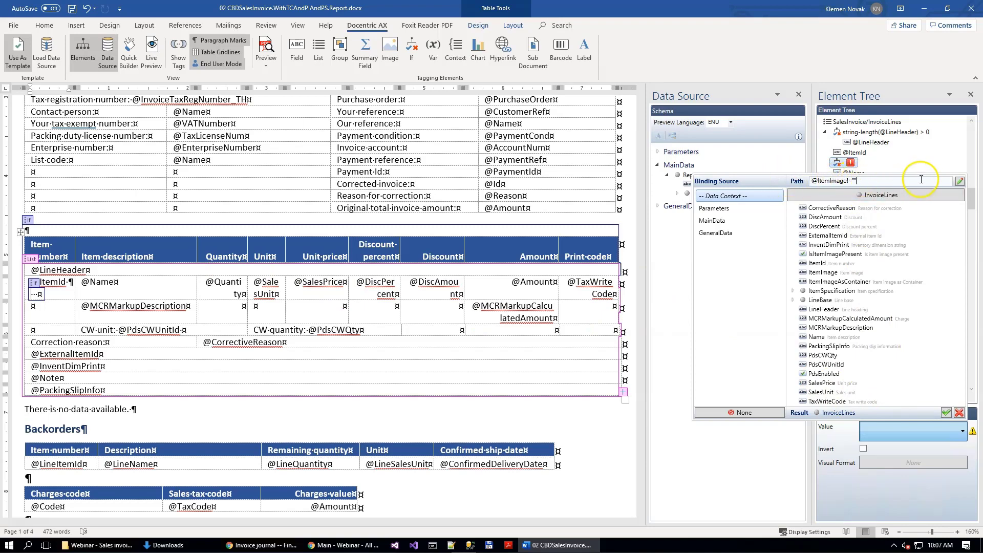
left_click(946, 413)
left_click(391, 50)
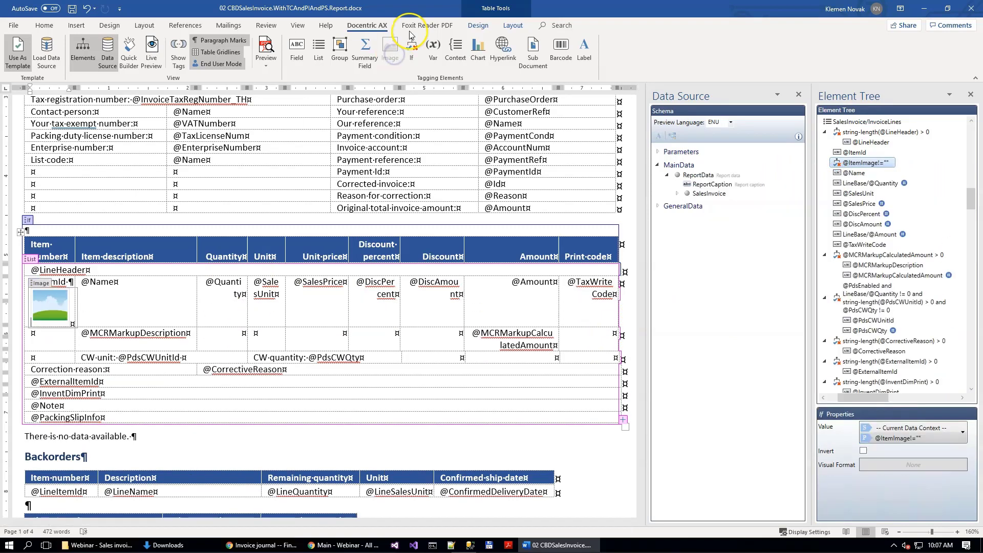
left_click(62, 308)
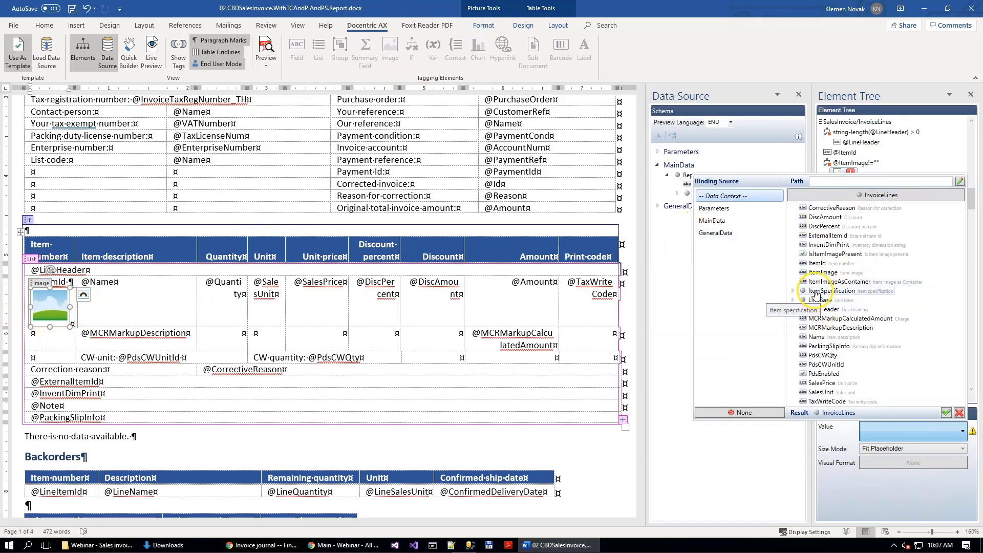
left_click(825, 273)
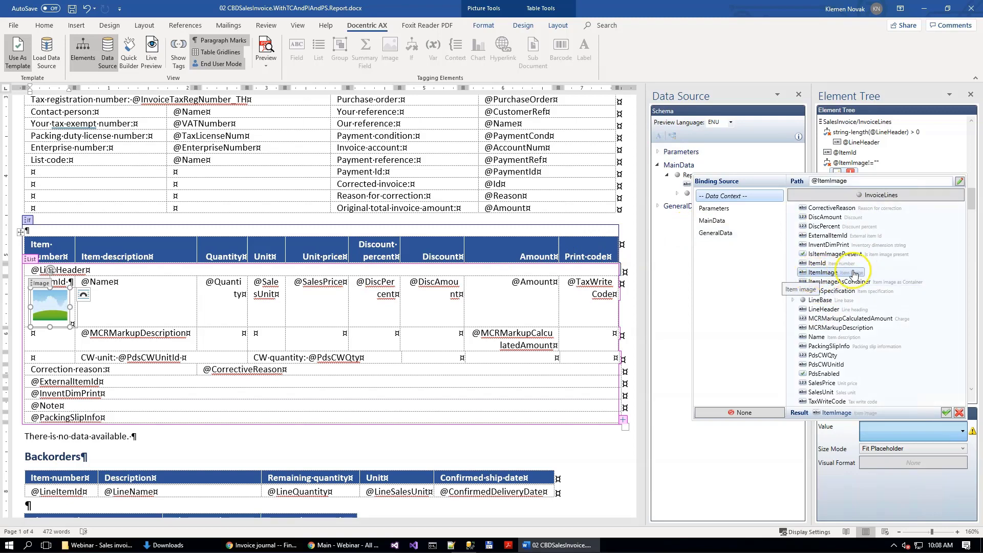
left_click(945, 412)
left_click(72, 9)
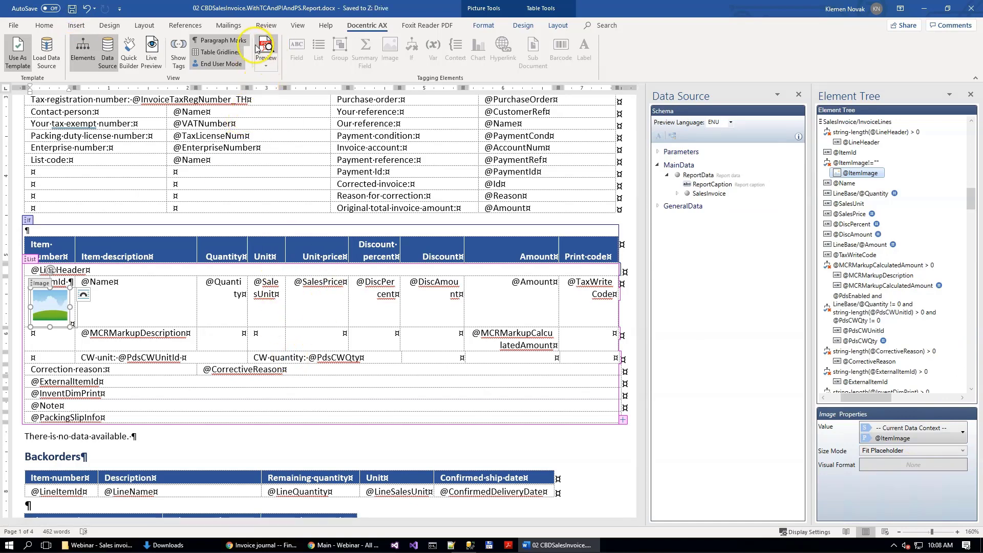
Step: Preview the template as a PDF and check the product images under the item numbers on the invoice lines
left_click(272, 49)
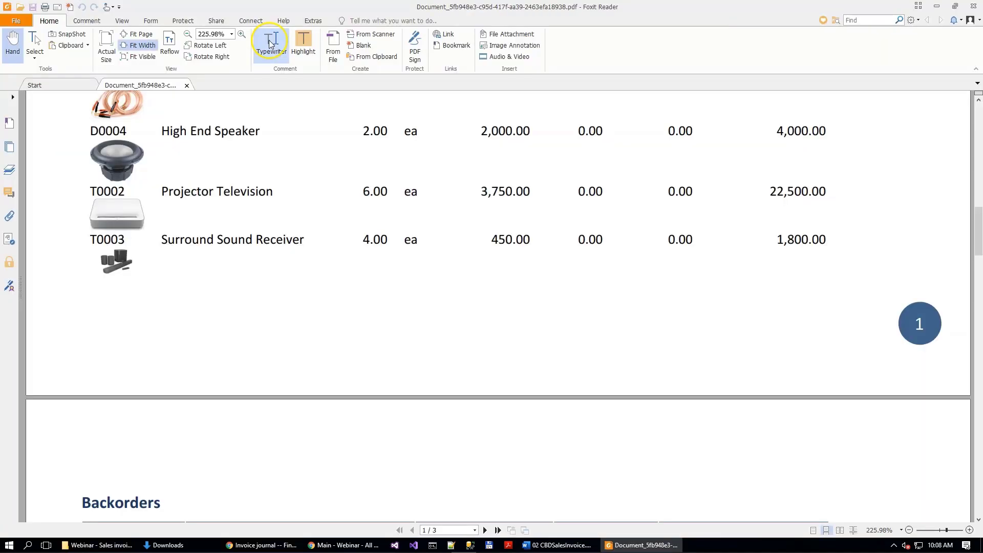
scroll(297, 267, "up", 5)
scroll(294, 254, "up", 5)
scroll(290, 251, "down", 3)
scroll(109, 326, "down", 4)
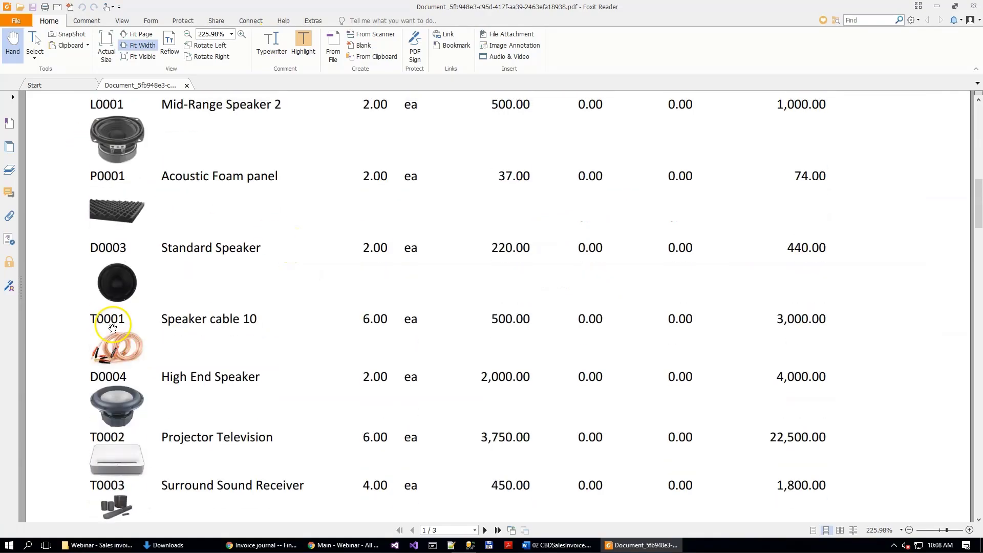
key("alt+F4")
scroll(118, 287, "down", 15)
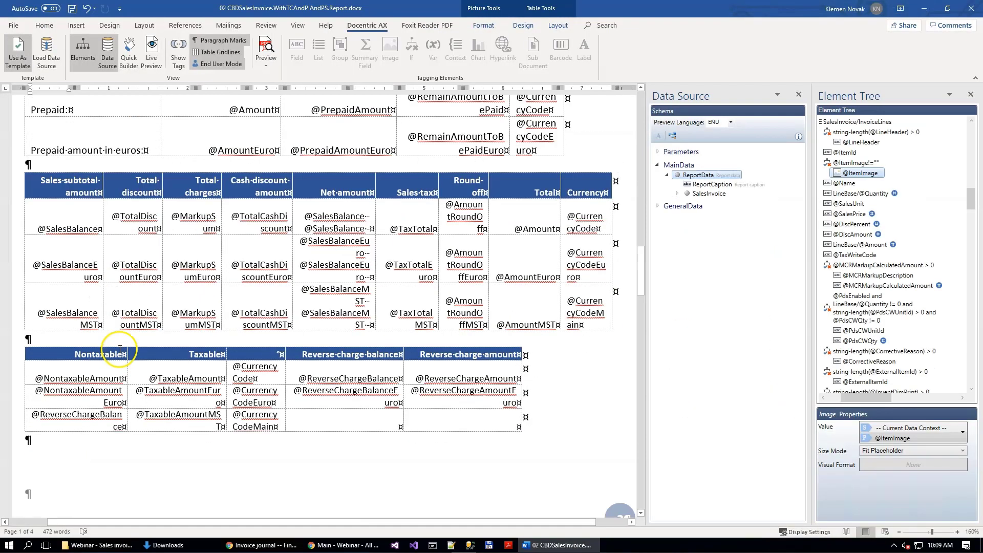
scroll(118, 347, "down", 15)
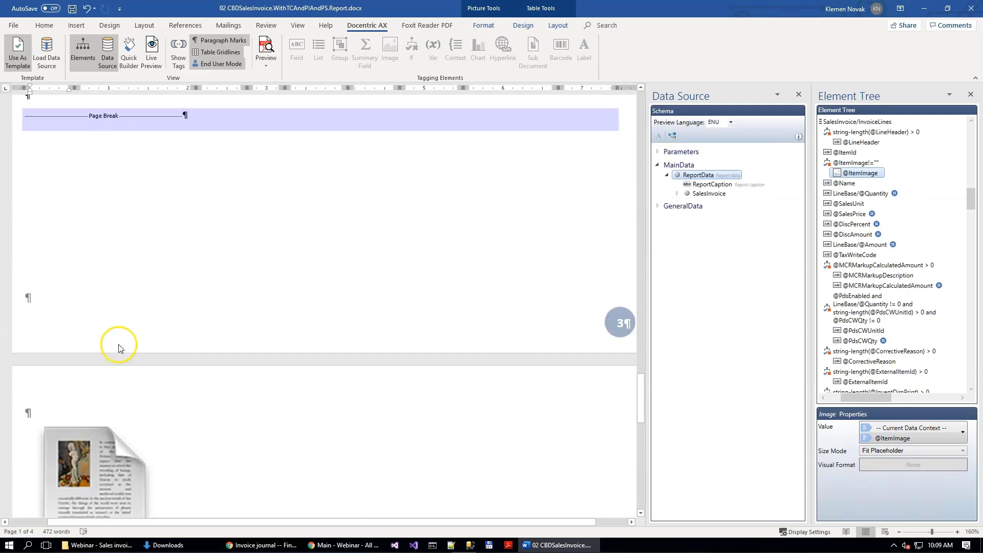
left_click(70, 329)
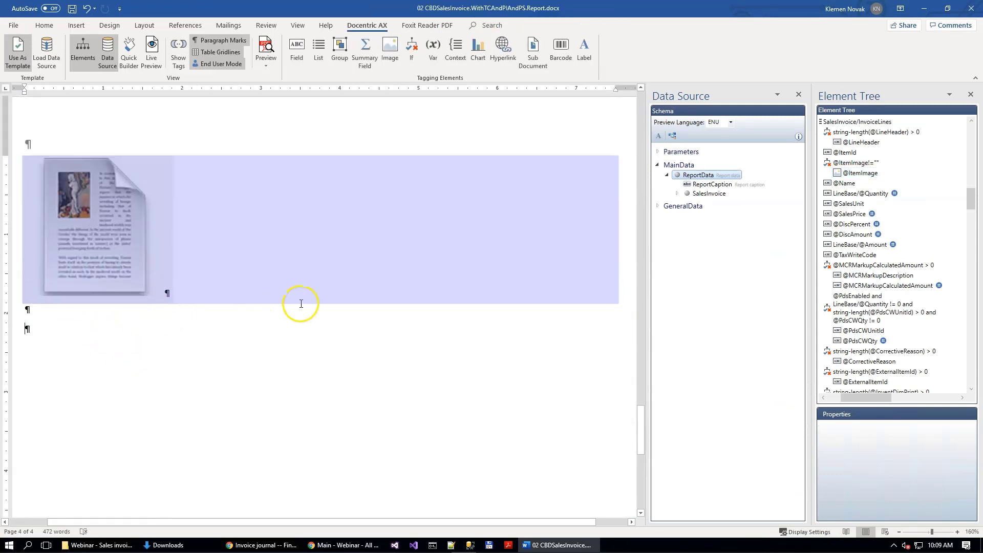
scroll(227, 285, "down", 1)
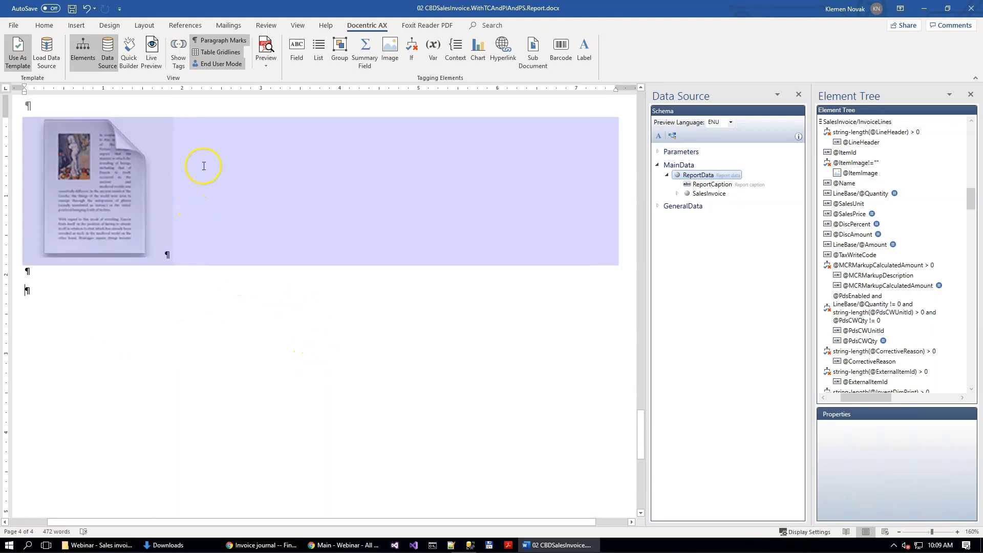
left_click(411, 50)
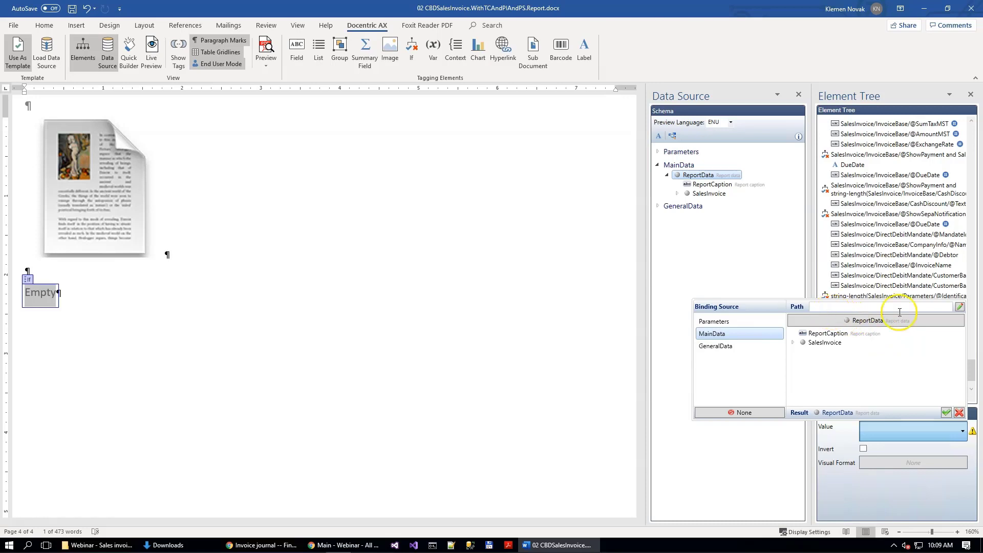
left_click(960, 307)
left_click(494, 184)
type("count(SalesInvoice/InvoiceLines/ItemSpecification[@Content!=\"\"]) > 0")
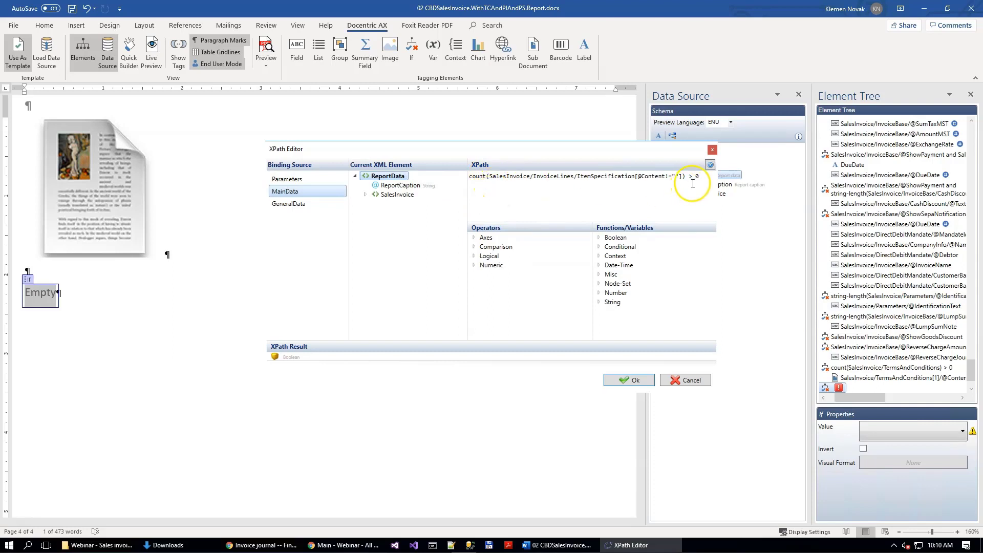
left_click_drag(704, 178, 528, 181)
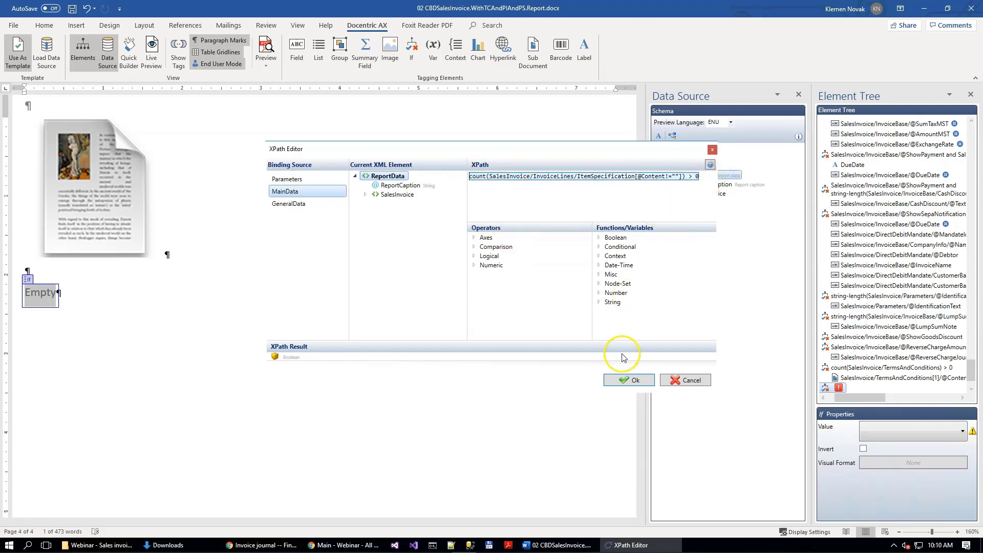
left_click(630, 379)
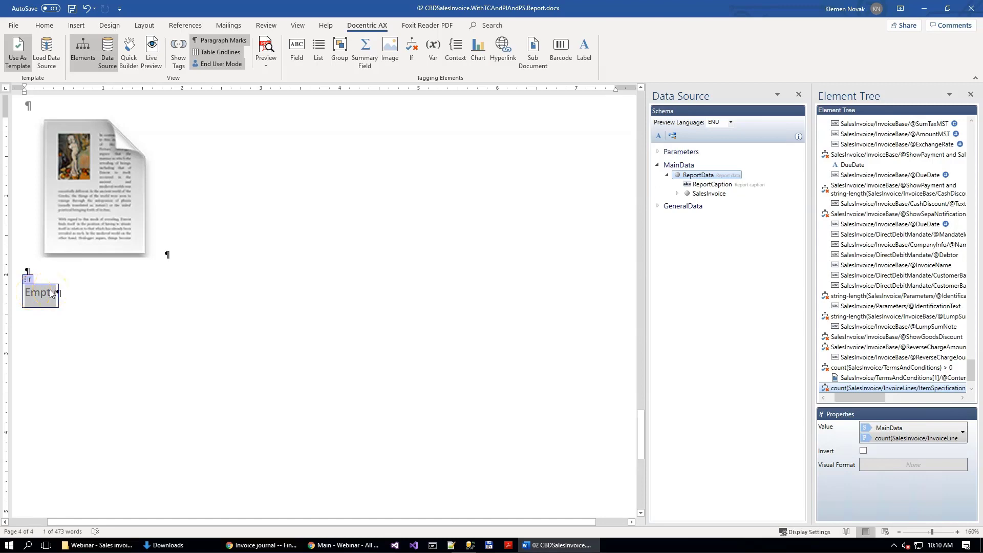
Step: Fill the If element with two blank paragraphs and the text asdasd, and insert a next-page section break at its start
left_click(144, 25)
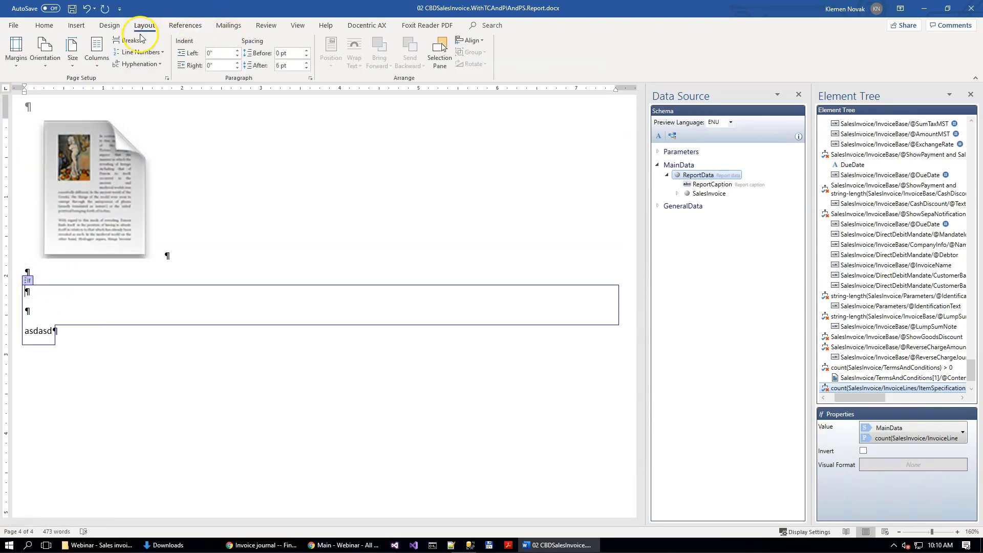
left_click(131, 40)
left_click(159, 177)
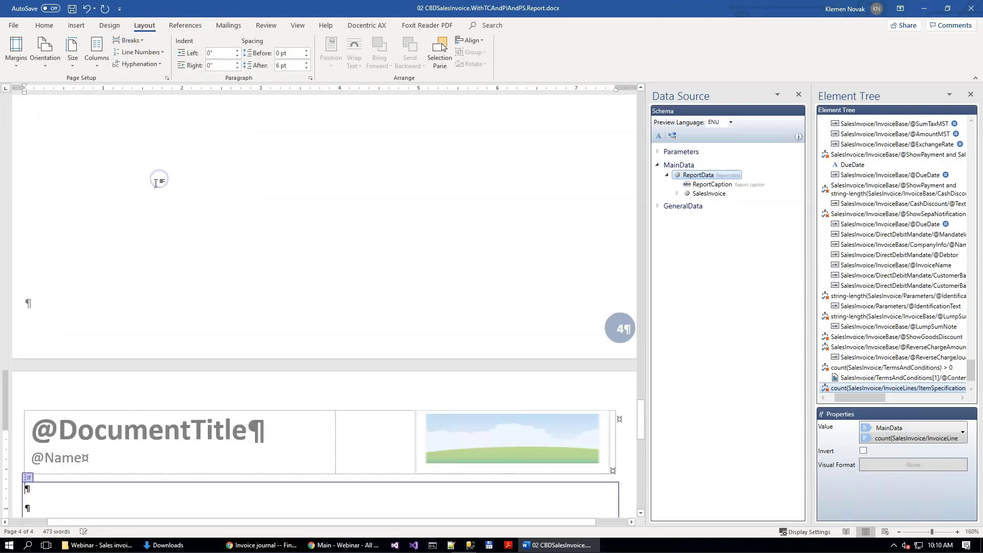
scroll(156, 314, "down", 3)
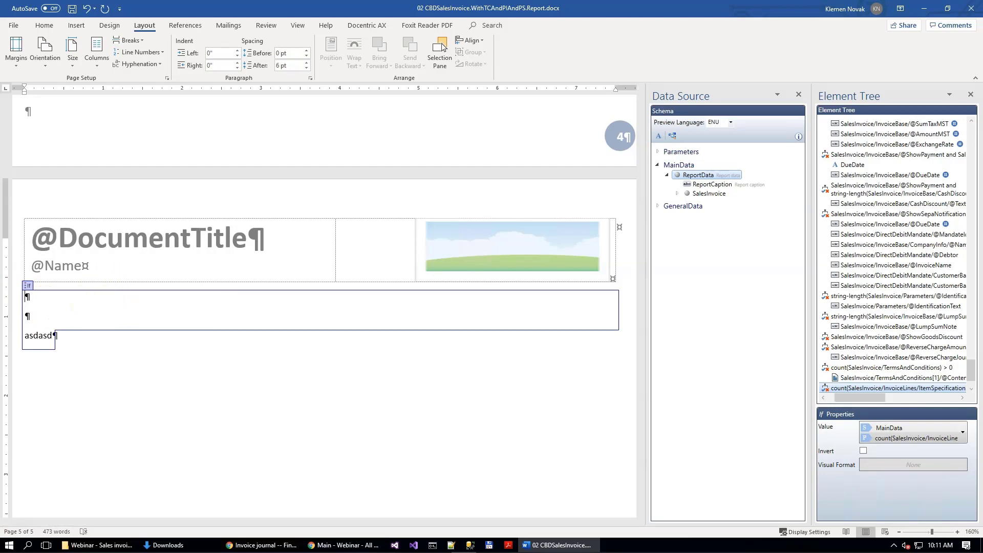
Step: Add the heading PRODUCT SPECIFICATIONS in the If element's second paragraph and format it as 18 pt, bold and blue
left_click(32, 316)
type("PRODUCT SPECIFICATIONS")
key("shift+Home")
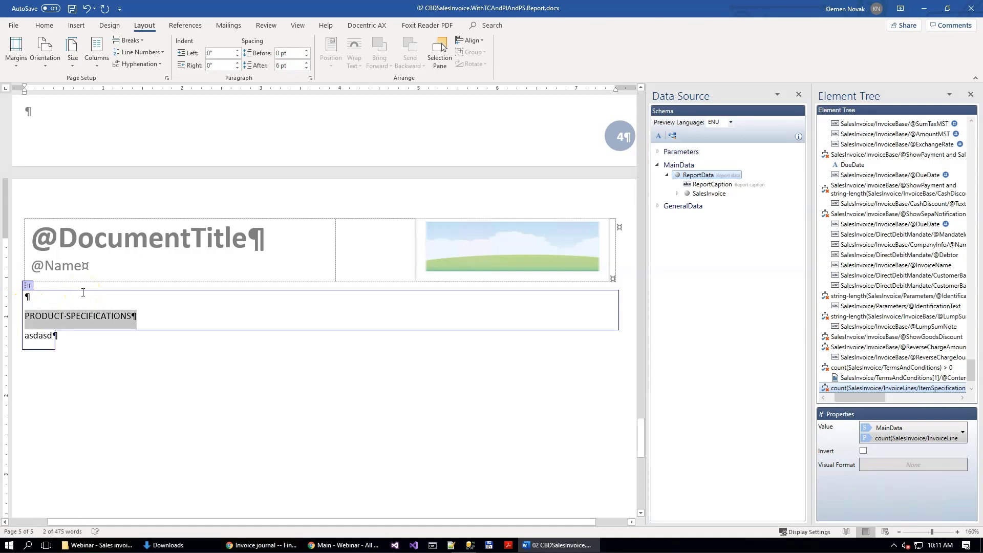
left_click(44, 25)
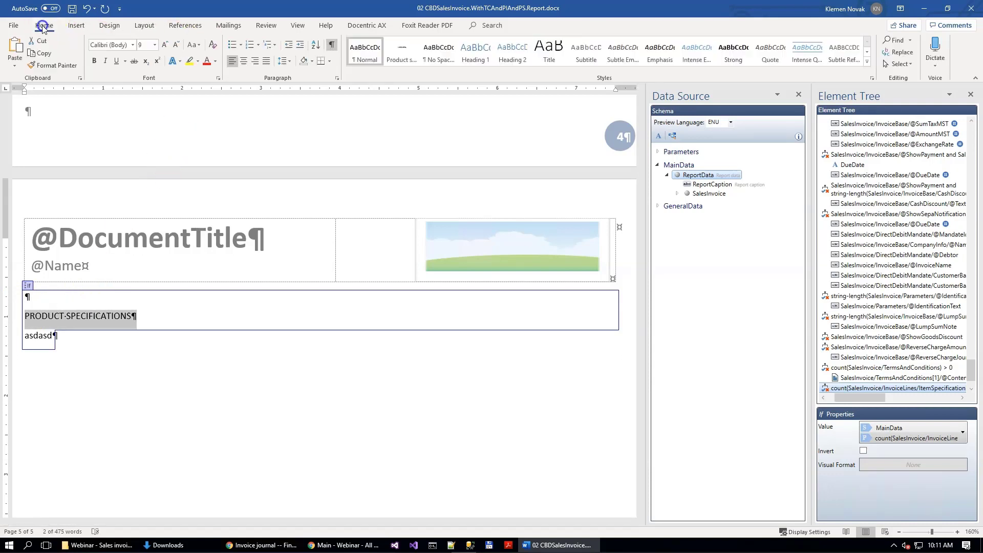
left_click(146, 45)
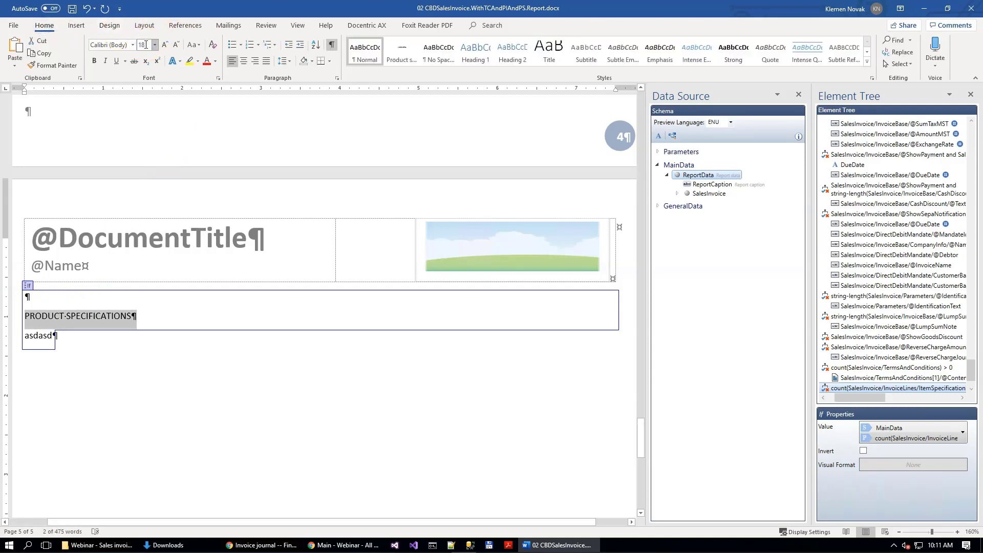
type("18")
key("Return")
key("ctrl+b")
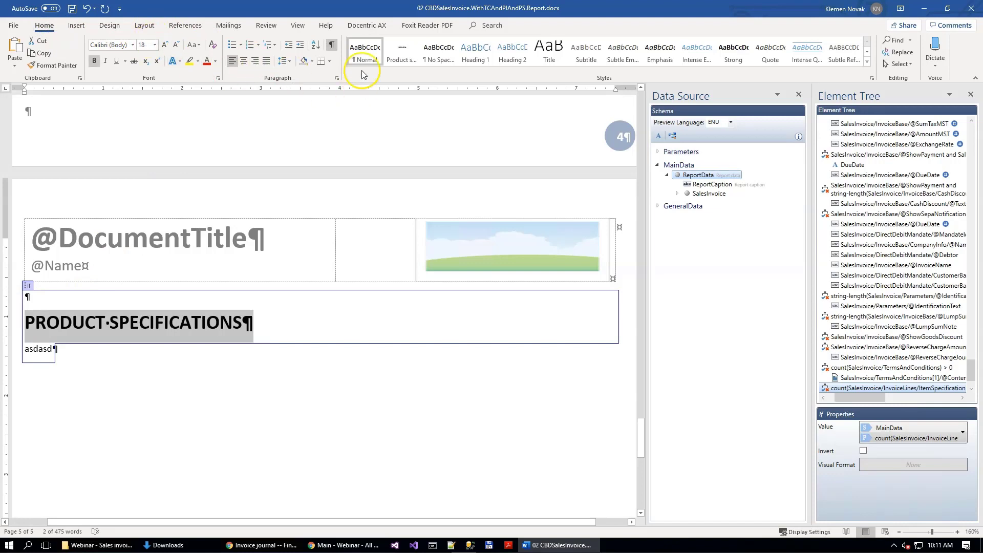
left_click(216, 62)
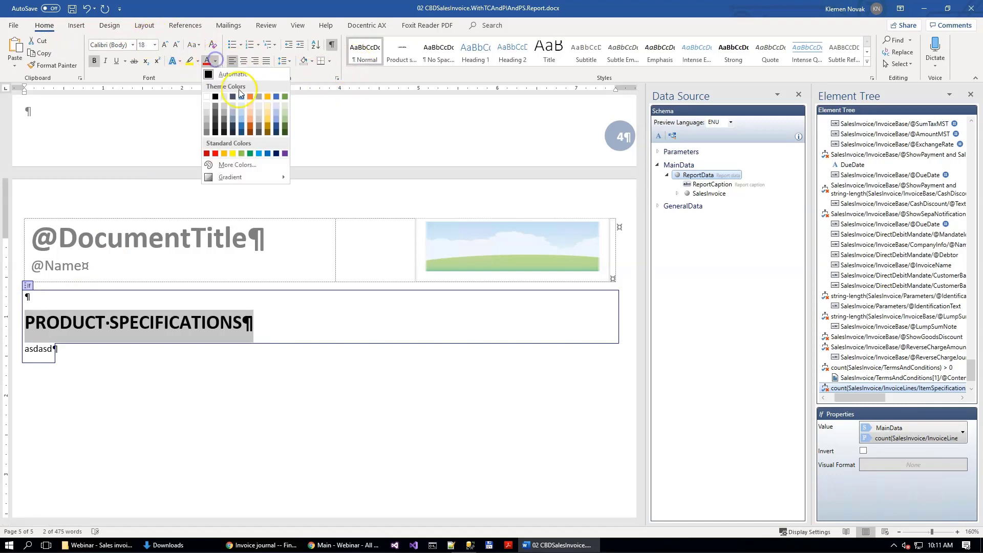
left_click(267, 154)
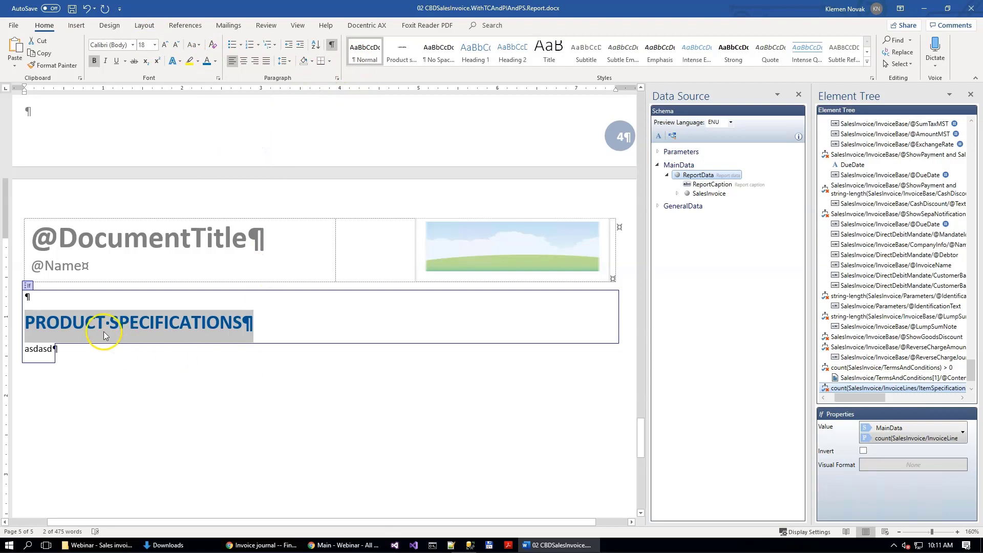
Step: Add two empty paragraphs below the PRODUCT SPECIFICATIONS heading and open the custom table of contents settings for the second one
left_click(41, 338)
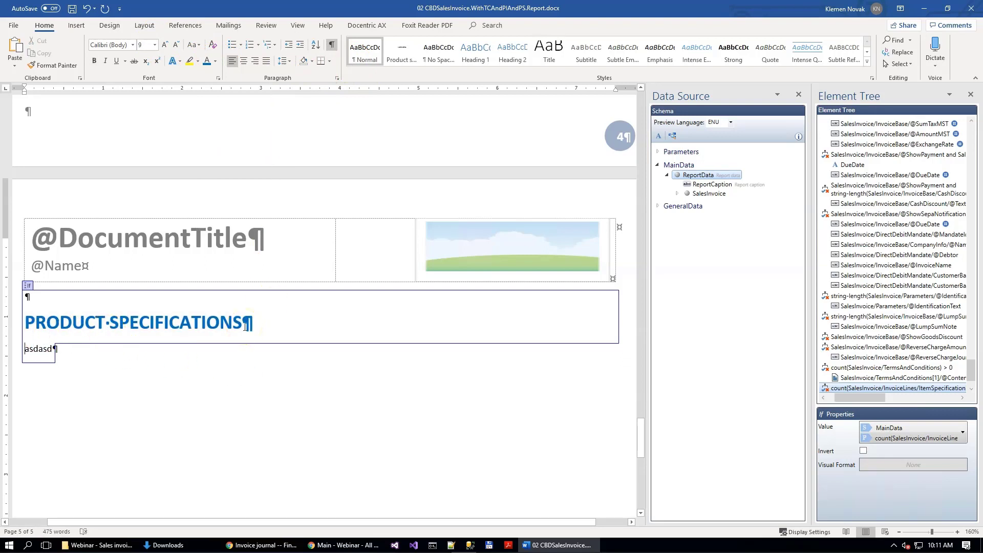
key("Return")
key("Return")
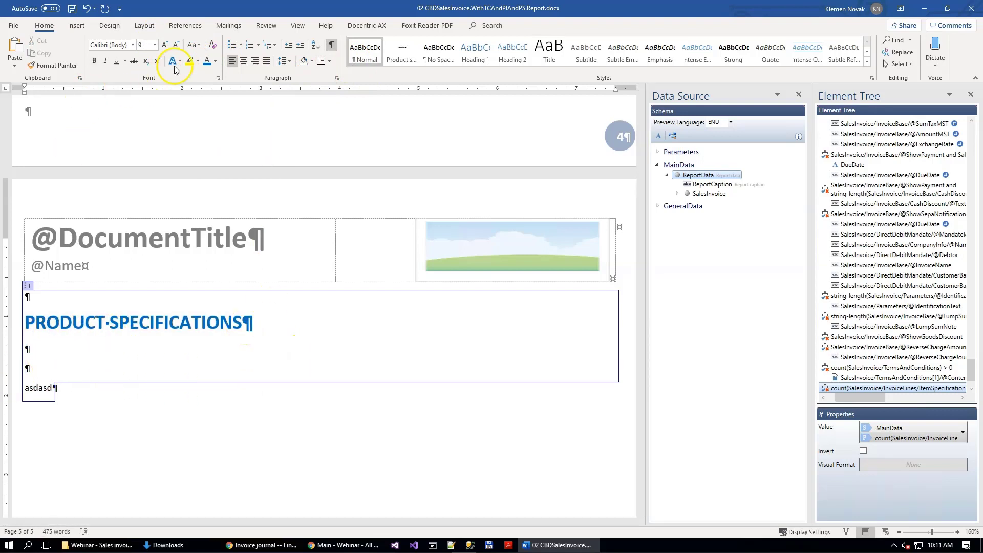
left_click(76, 25)
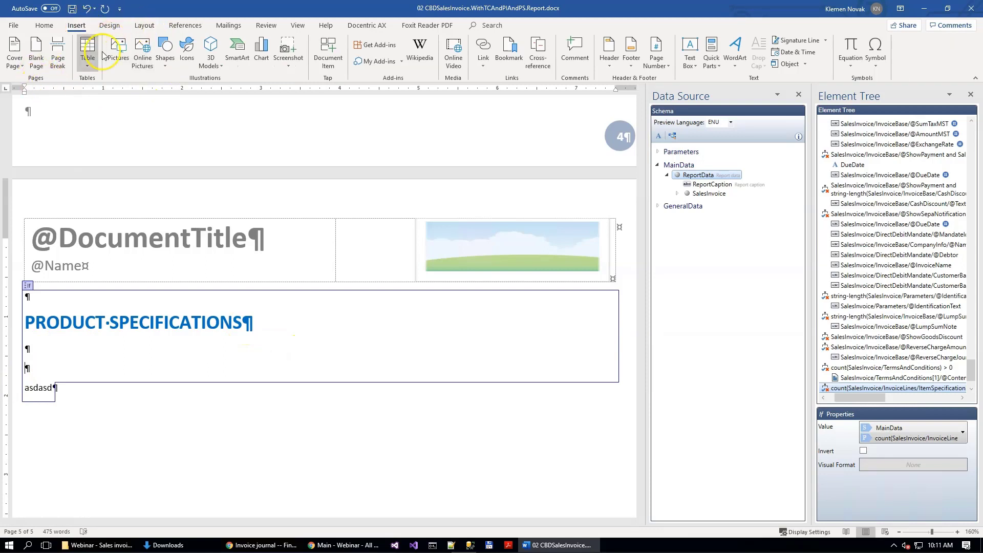
left_click(144, 25)
left_click(185, 25)
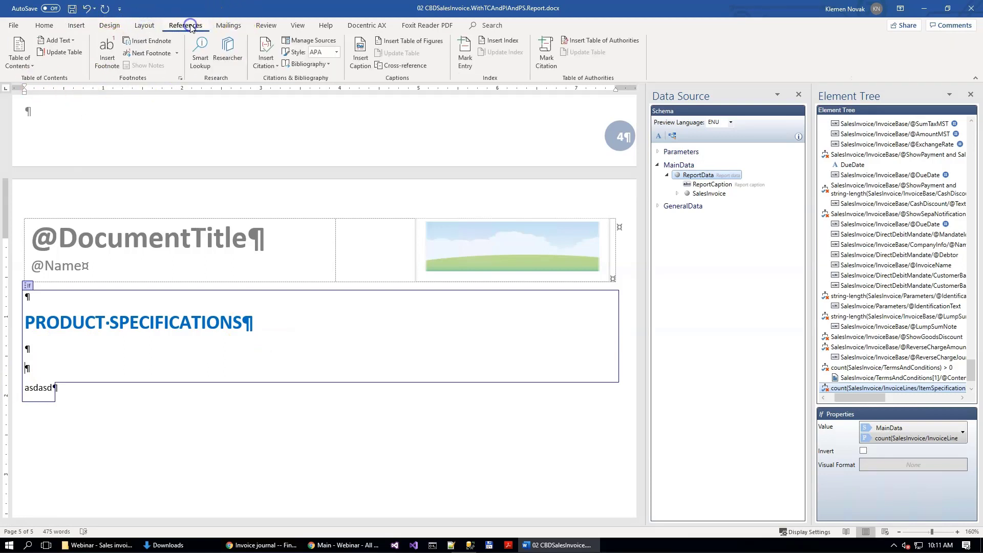
left_click(30, 65)
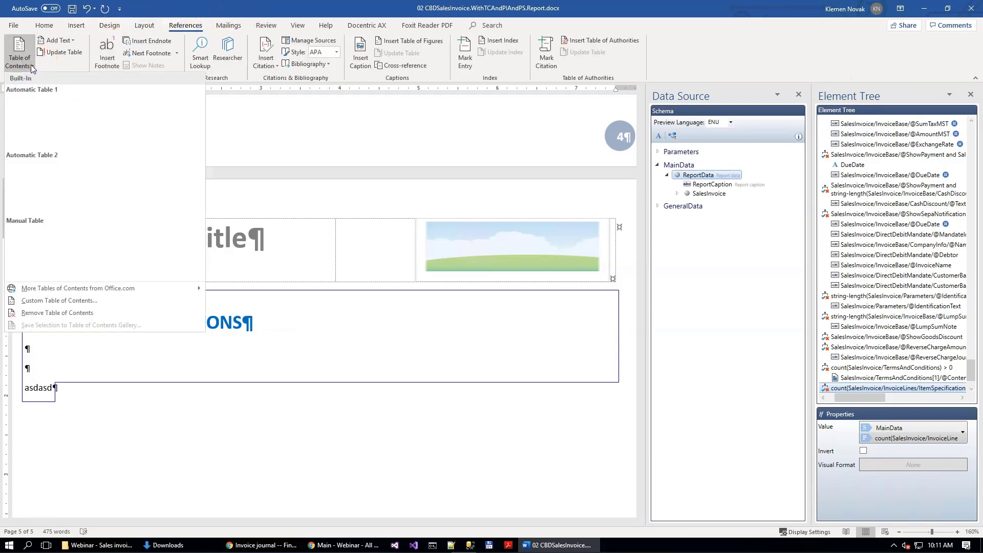
left_click(61, 302)
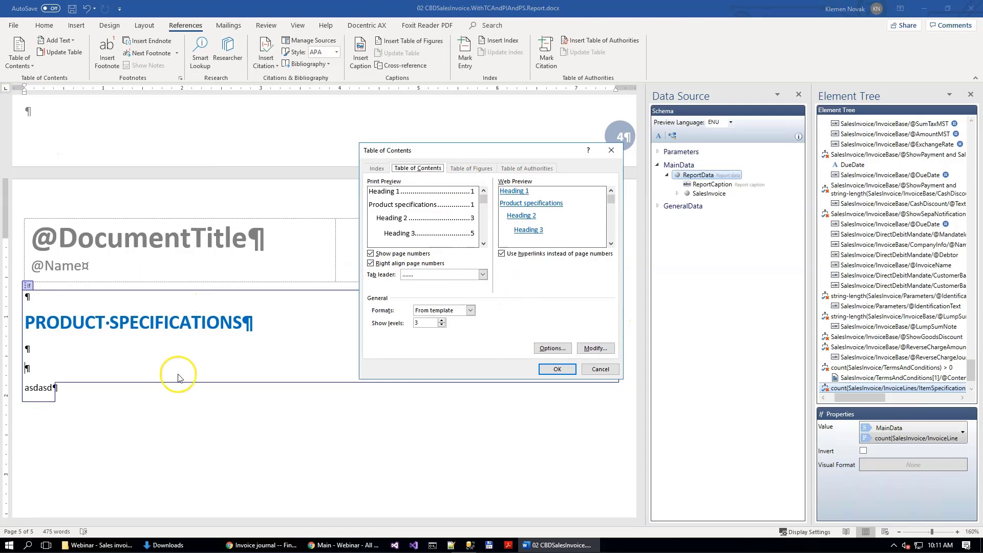
Step: Check the TOC level of the Product specifications style in the options, and insert the table of contents
left_click(553, 348)
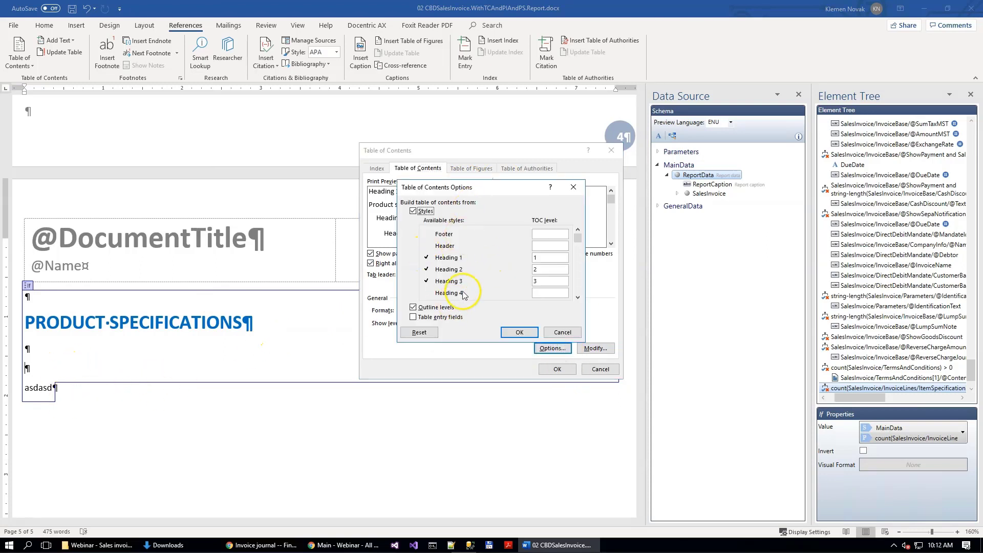
left_click_drag(578, 239, 578, 241)
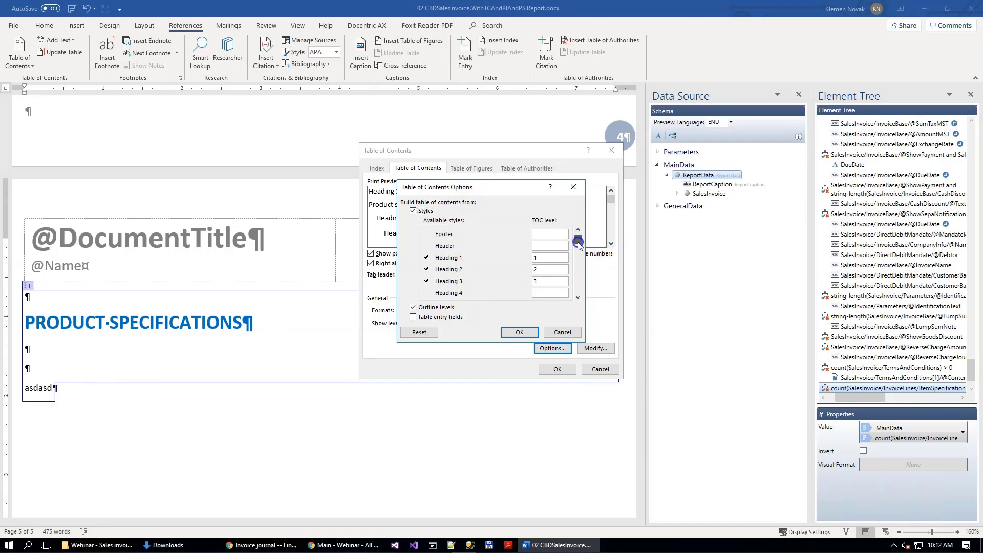
left_click(579, 297)
left_click(579, 298)
left_click(579, 298)
left_click(579, 298)
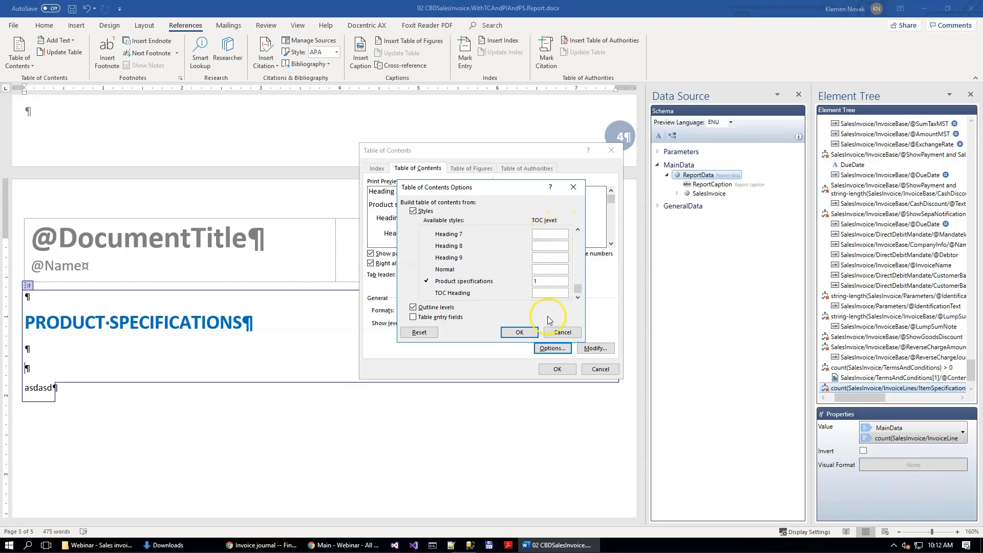
left_click(565, 330)
left_click(556, 370)
left_click(490, 302)
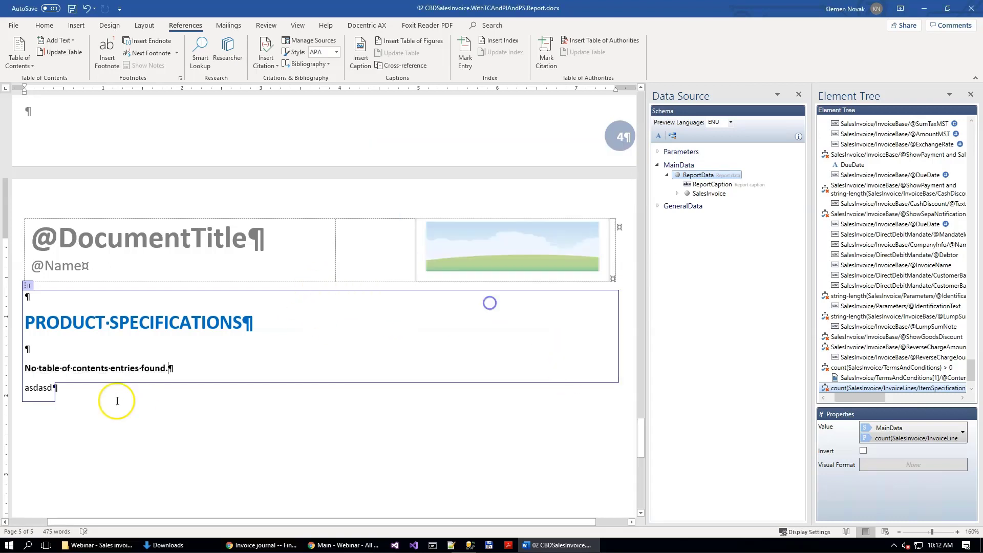
Step: Insert a blank page between the table of contents and the asdasd placeholder text
left_click(40, 386)
left_click(76, 25)
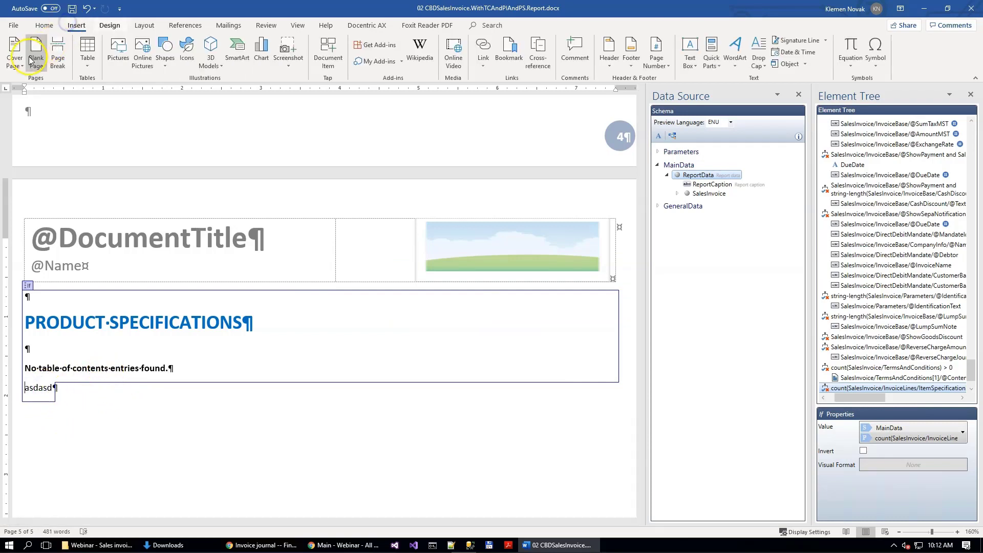
left_click(35, 55)
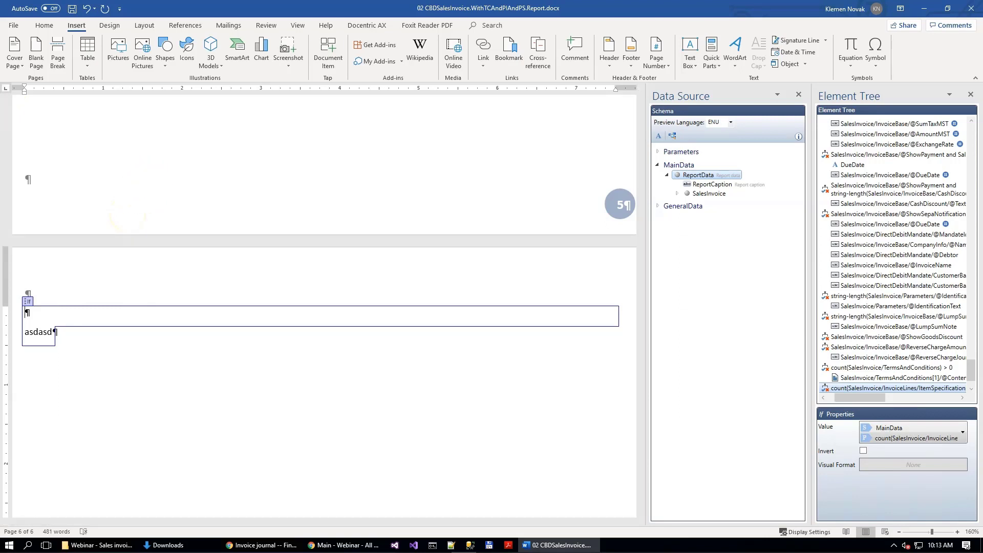
left_click(374, 29)
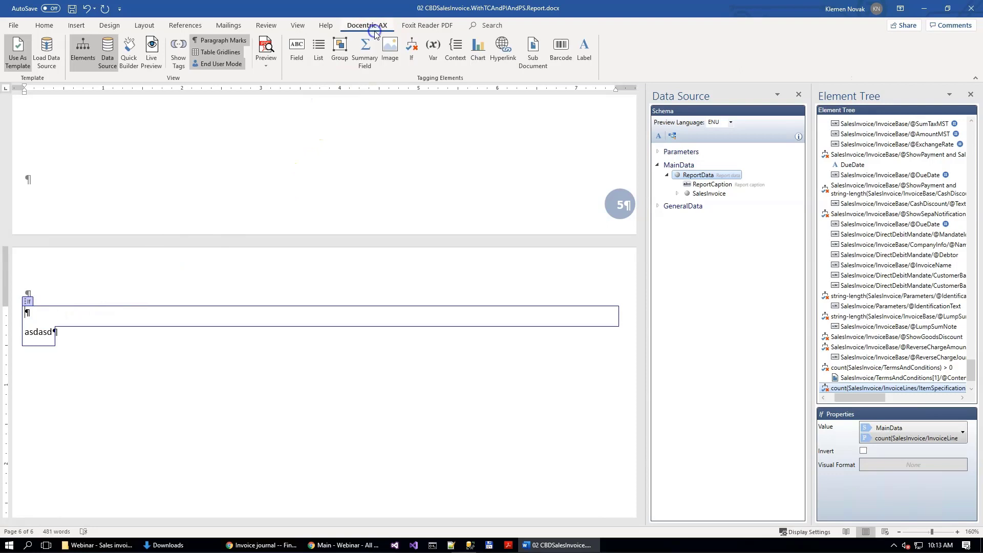
left_click(339, 50)
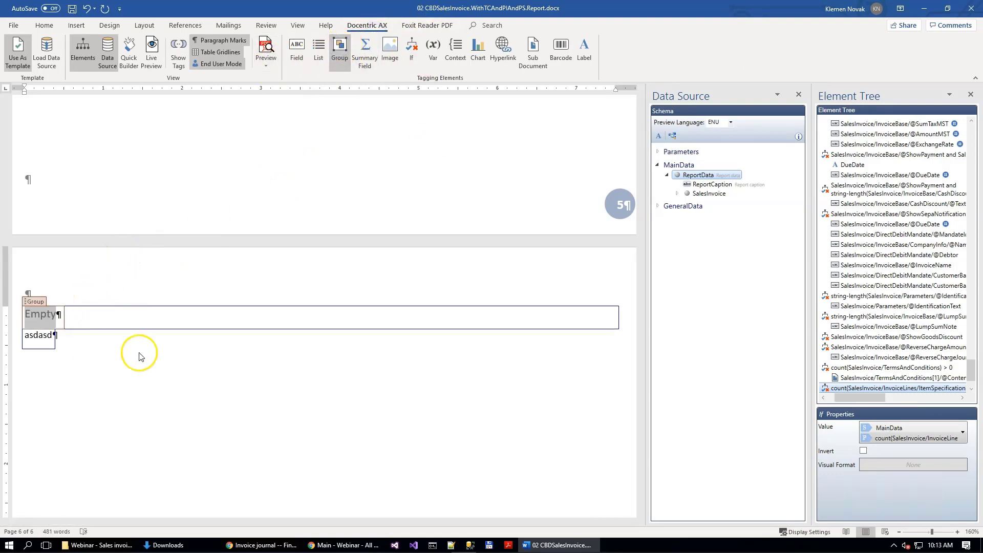
left_click(946, 425)
left_click(897, 319)
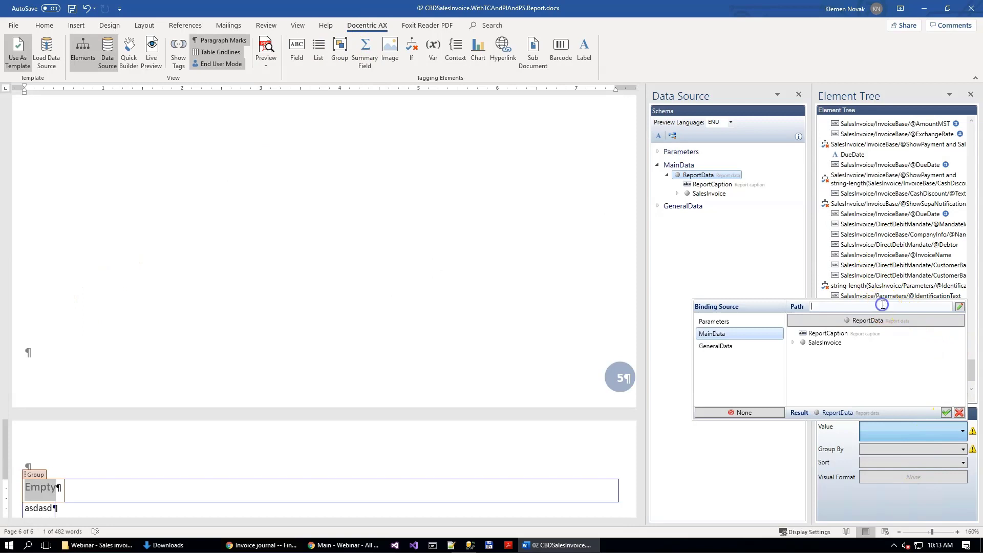
left_click(958, 307)
type("SalesInvoice/InvoiceLines[ItemSpecification/@Content!=\"\"]")
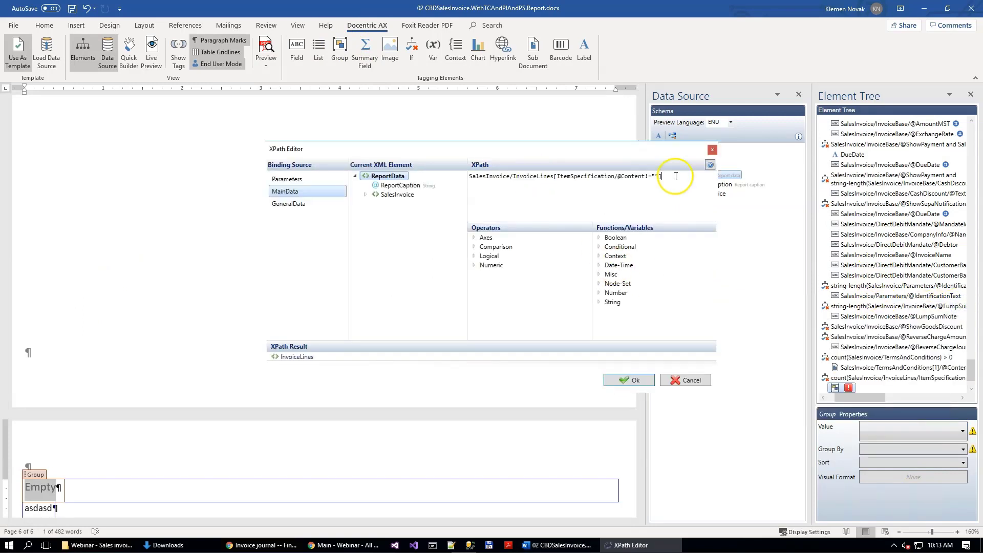
left_click_drag(675, 176, 497, 170)
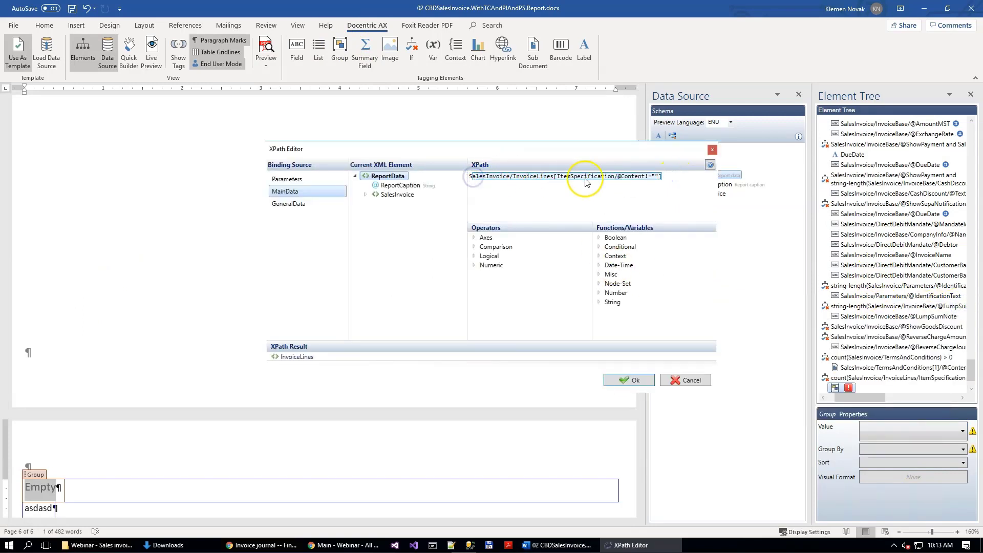
left_click(635, 381)
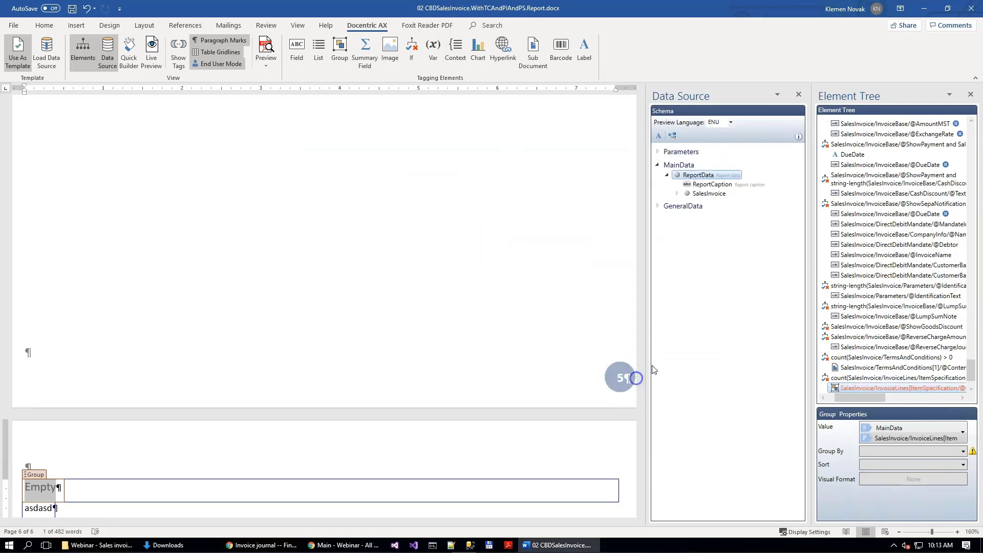
left_click(947, 456)
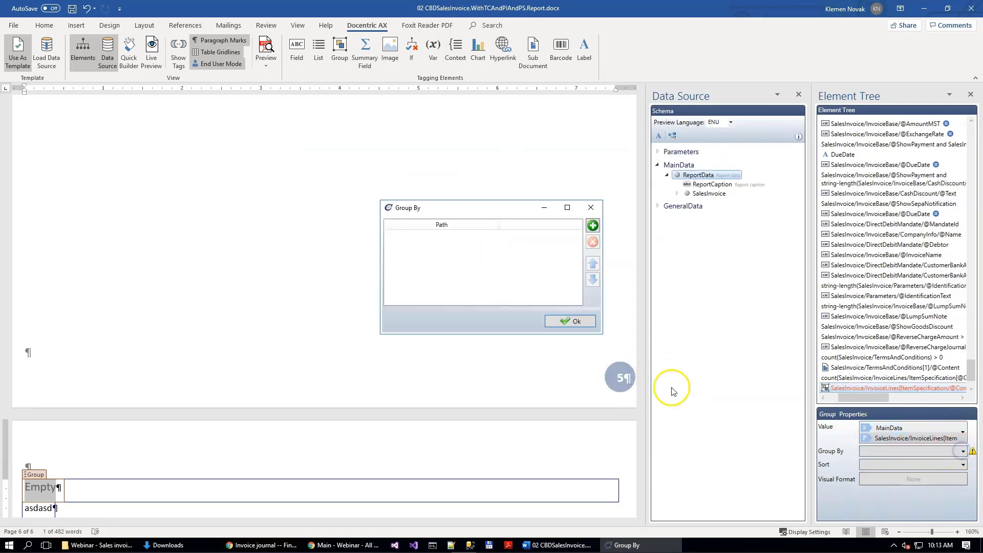
left_click(593, 226)
left_click(487, 238)
left_click(489, 236)
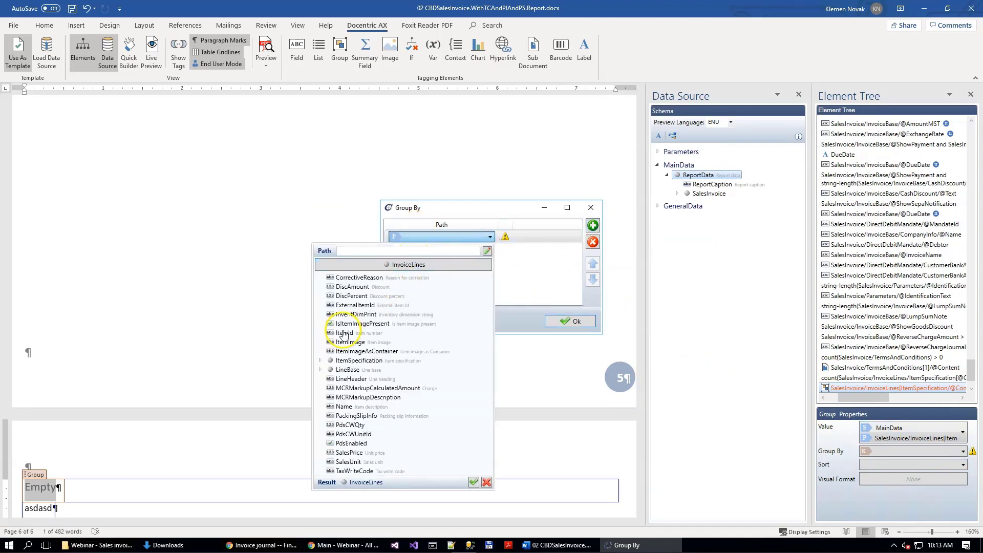
left_click(344, 333)
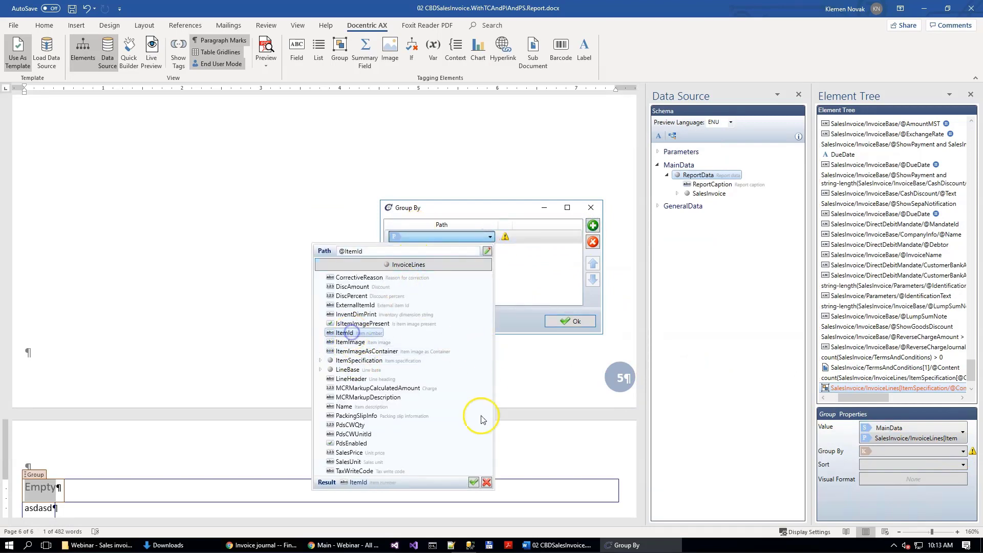
left_click(475, 484)
left_click(578, 323)
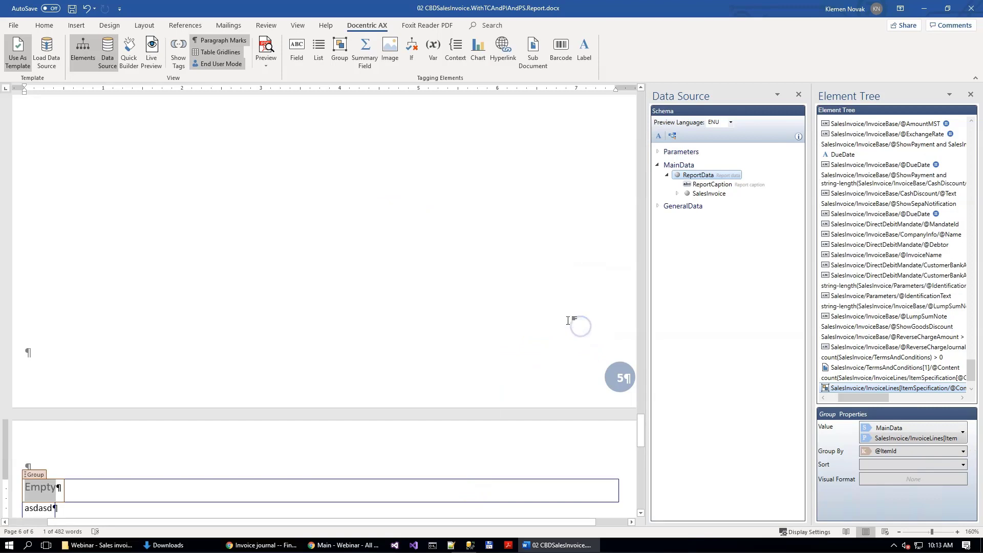
Step: Delete the asdasd placeholder text below the Group element
scroll(123, 389, "down", 3)
left_click(53, 354)
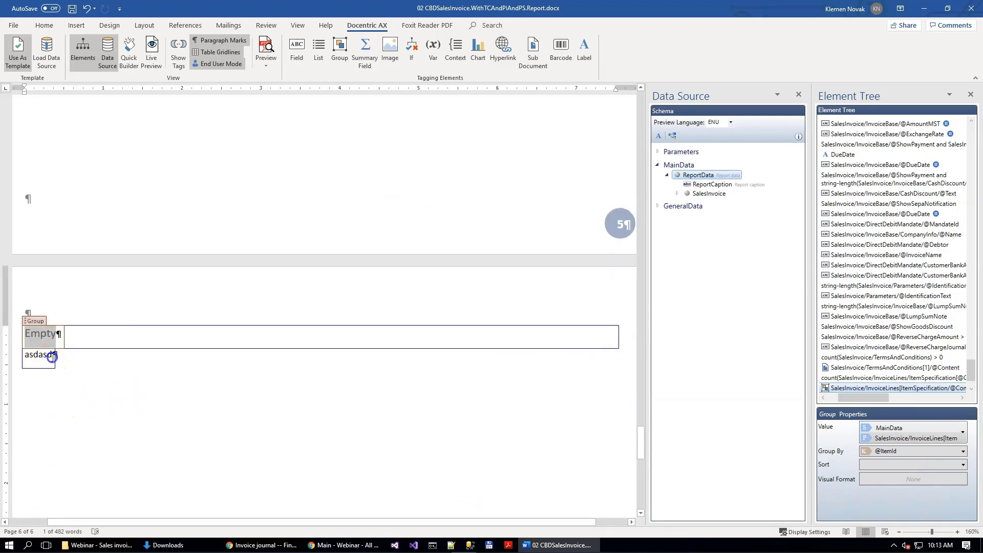
triple_click(106, 355)
key("BackSpace")
key("BackSpace")
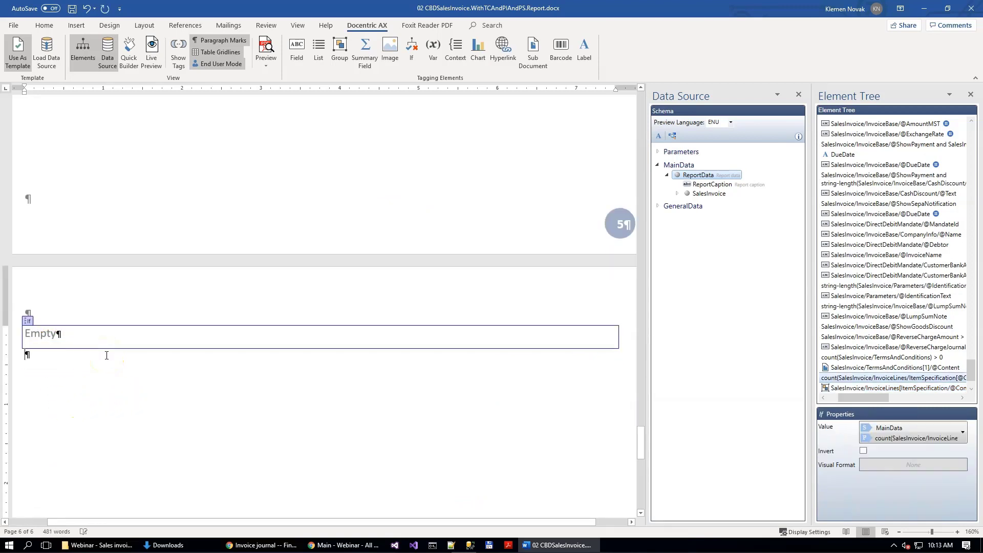
Step: Replace the Group element's Empty placeholder with three blank paragraphs
left_click(39, 334)
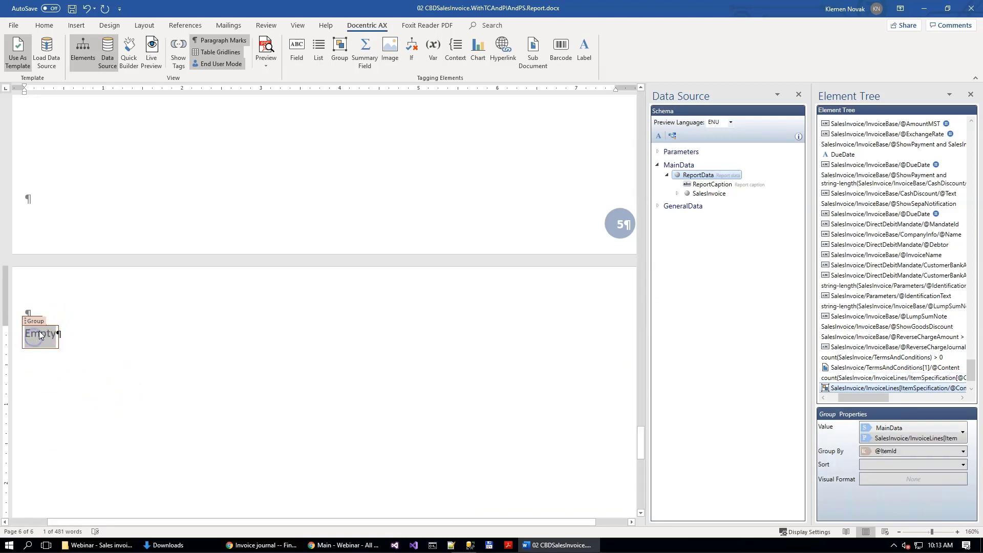
type("ds")
key("Return")
key("Return")
key("Return")
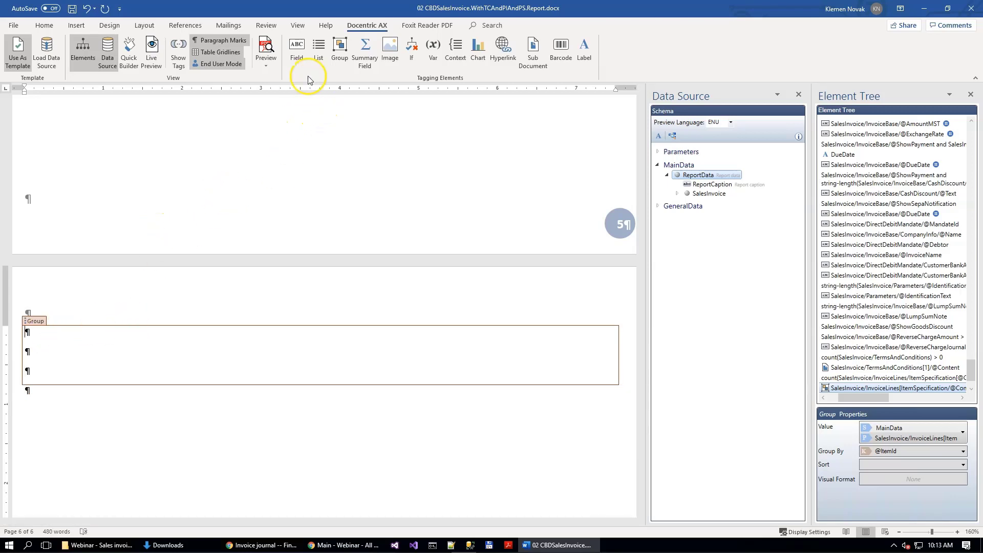
left_click(301, 52)
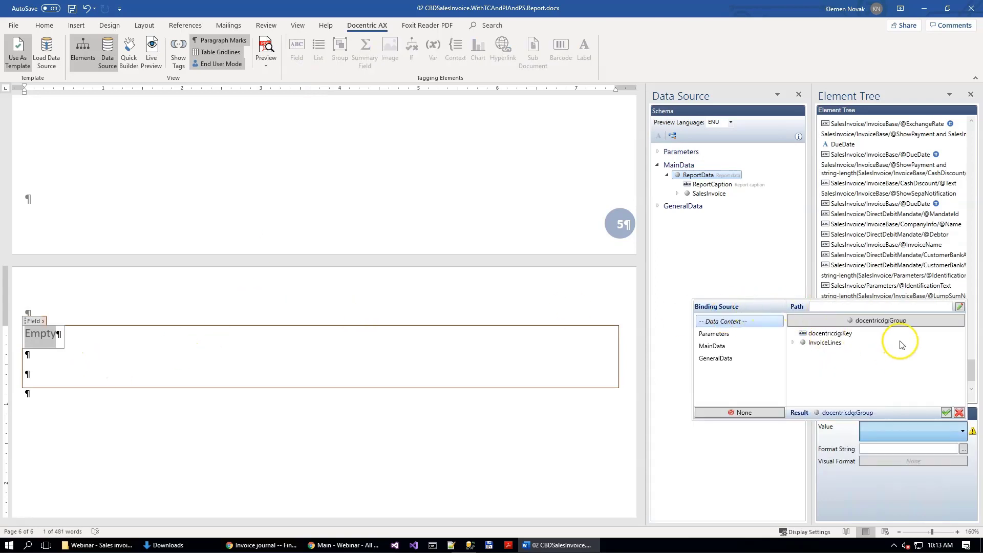
left_click(99, 337)
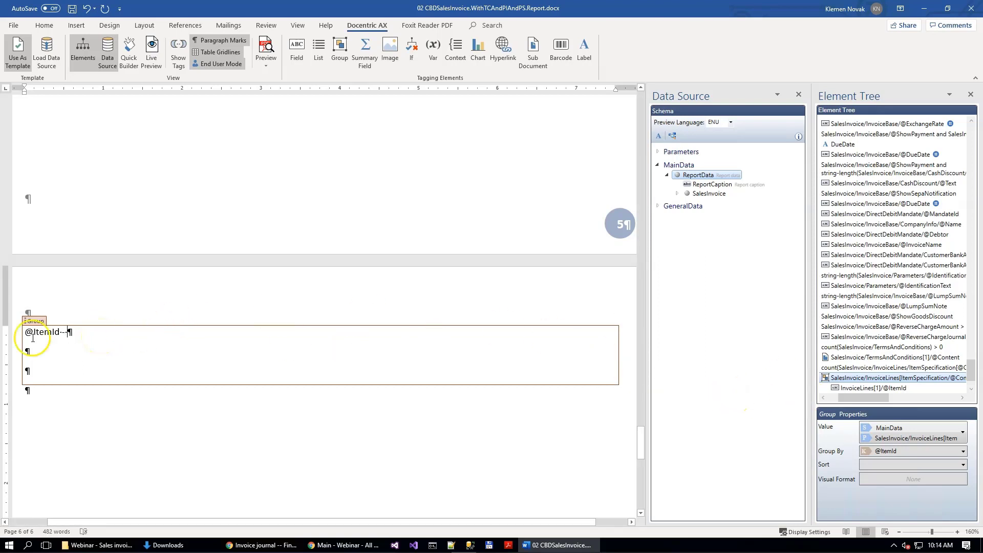
left_click(297, 49)
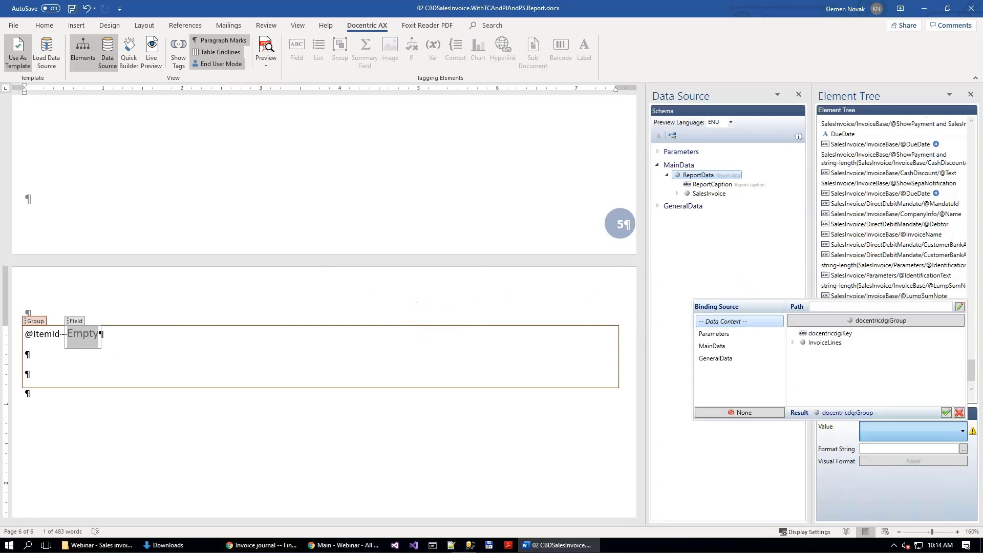
left_click(860, 307)
left_click(946, 413)
left_click(186, 343)
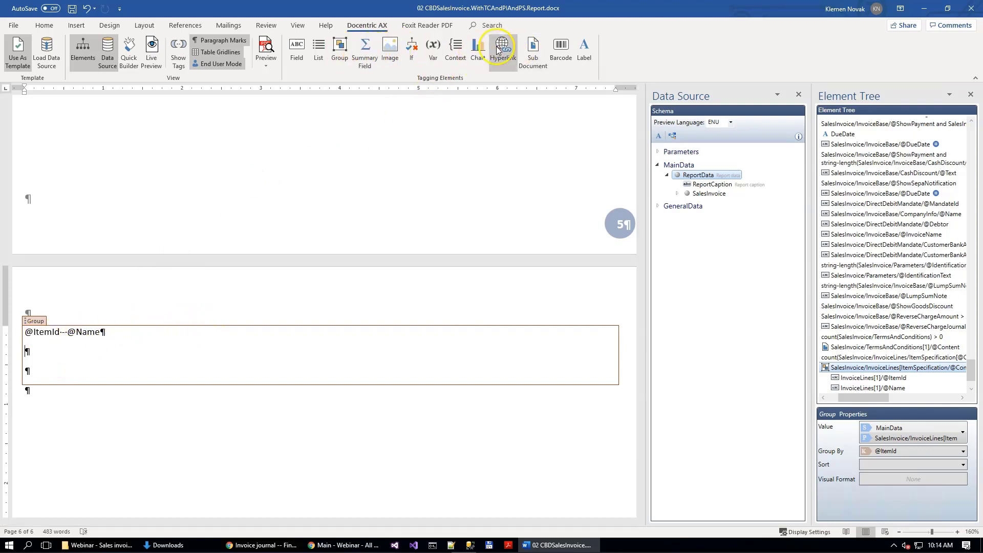
left_click(533, 51)
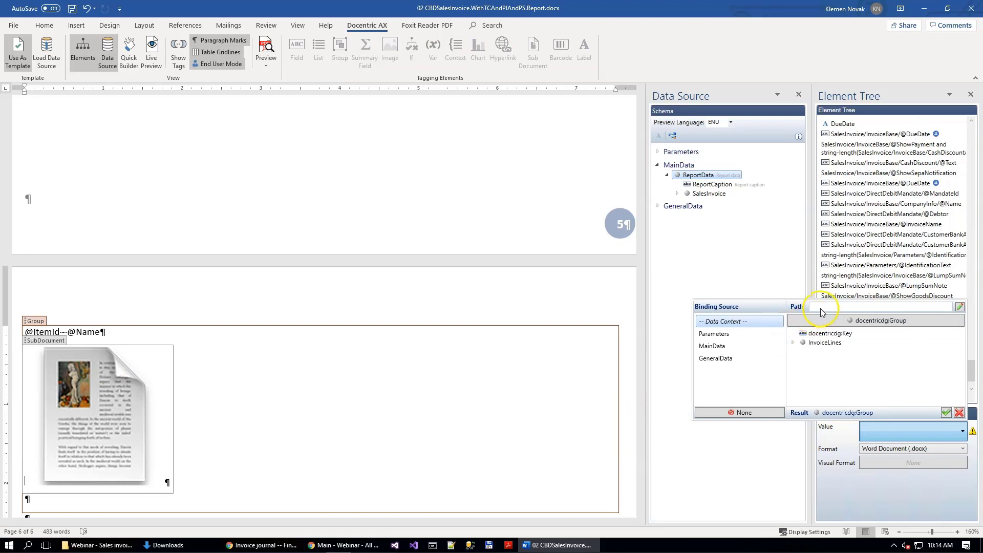
type("InvoiceLines[1]/ItemSpecification/@Content")
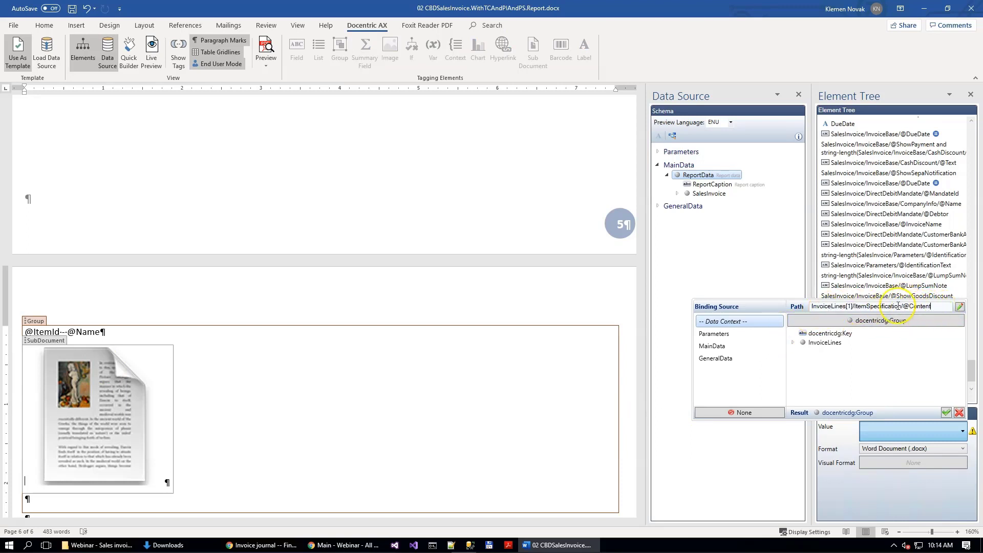
left_click(946, 413)
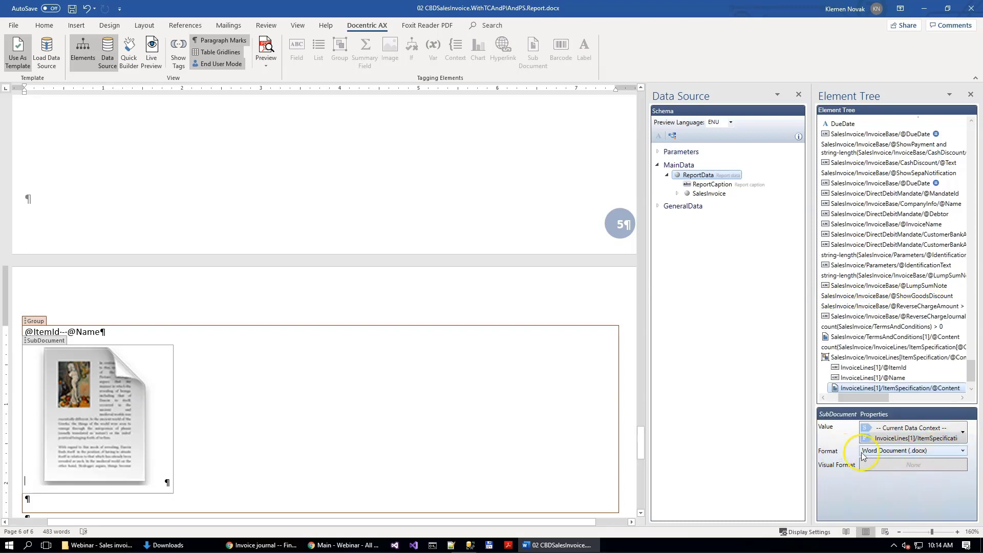
left_click(963, 451)
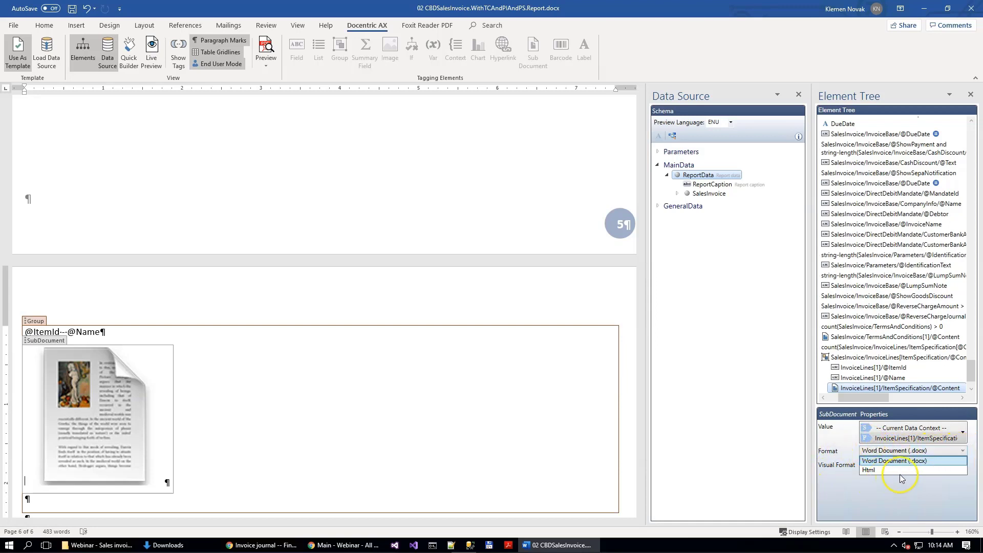
left_click(879, 461)
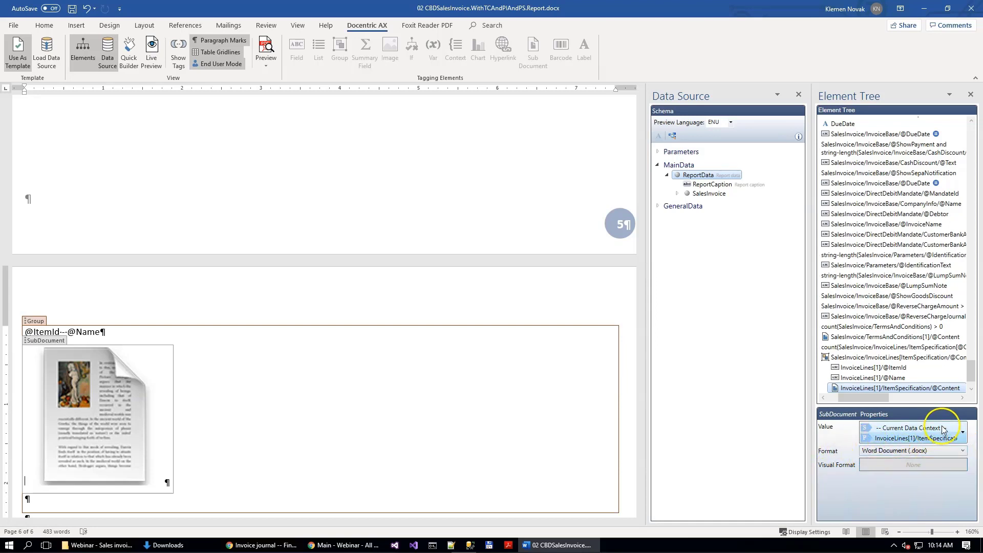
Step: Save the template and remove the empty paragraphs below the SubDocument element
left_click(73, 9)
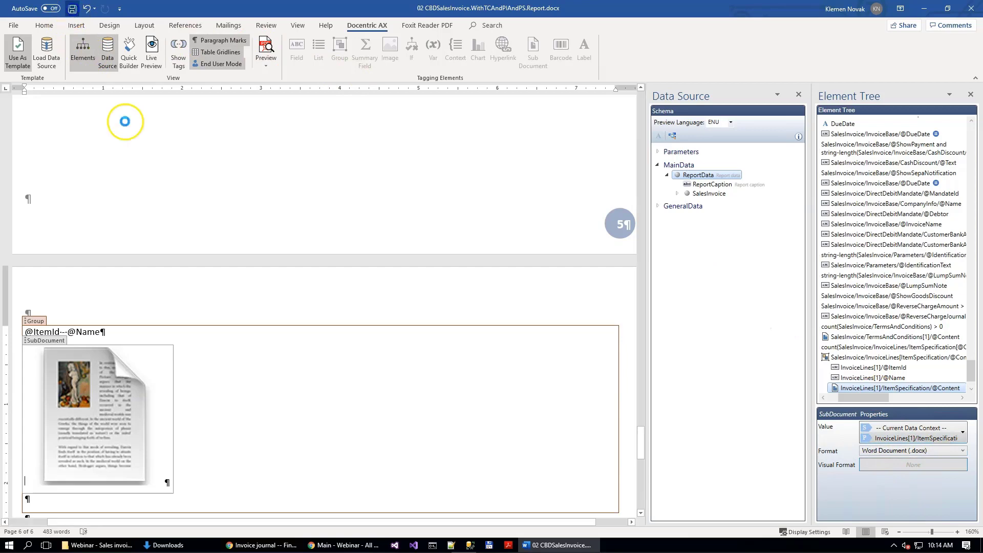
left_click(148, 499)
scroll(169, 389, "down", 2)
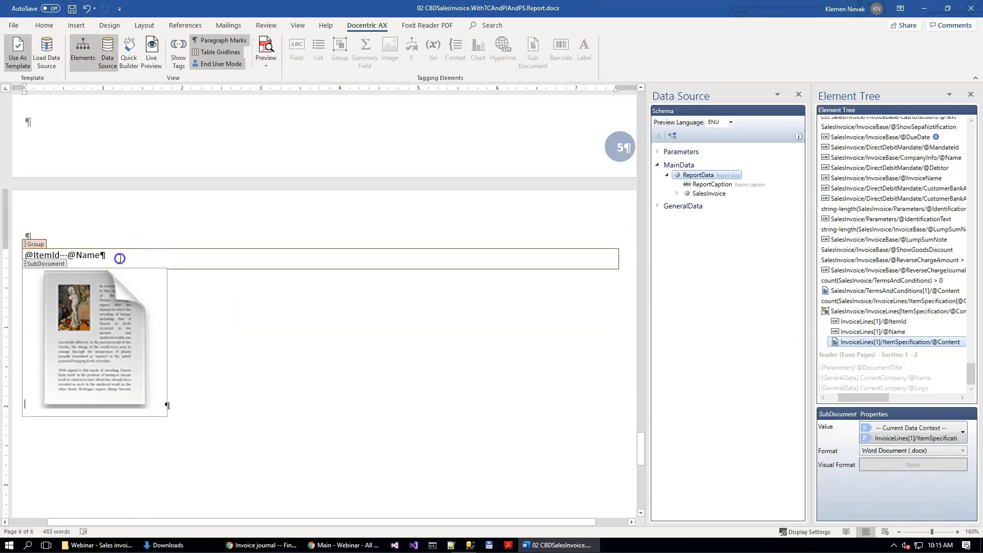
left_click(119, 258)
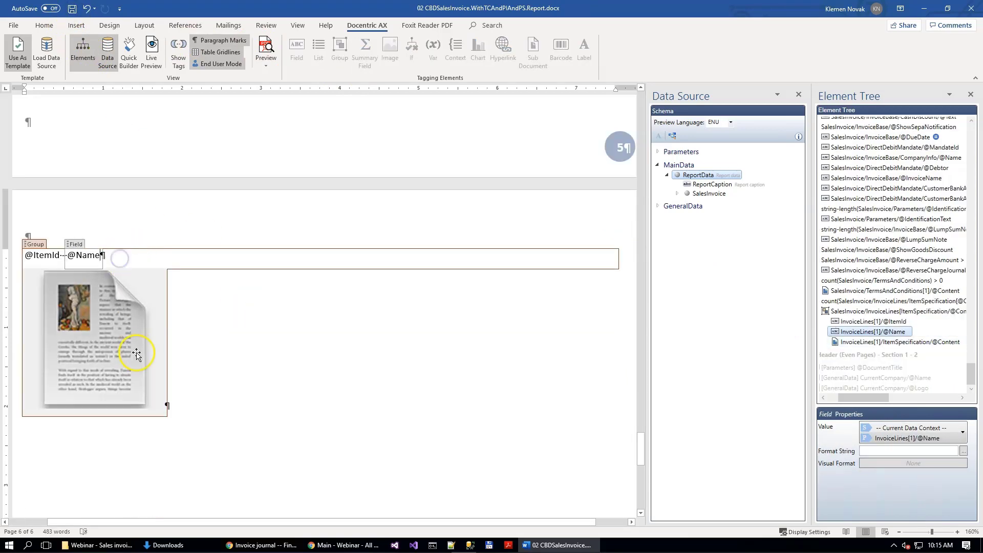
left_click(16, 259)
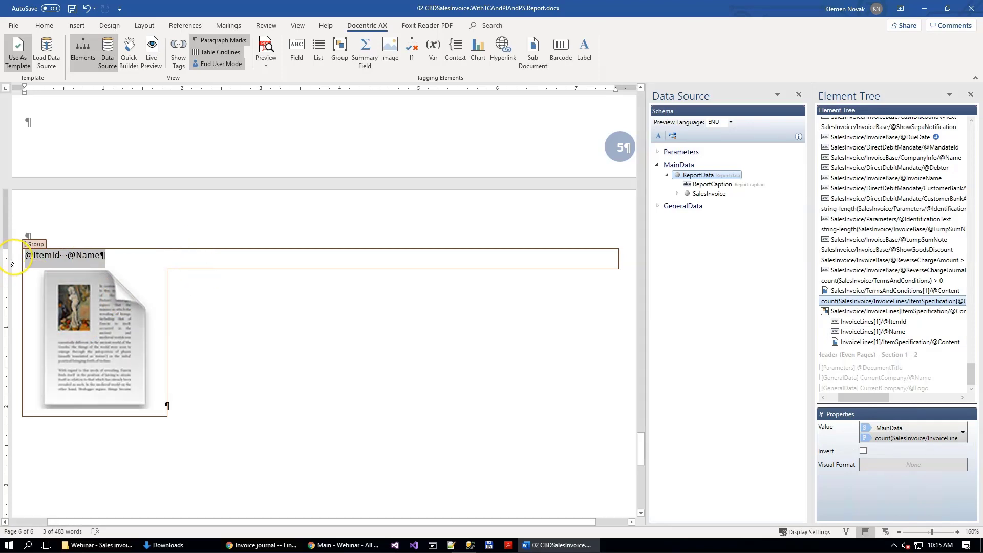
left_click(44, 25)
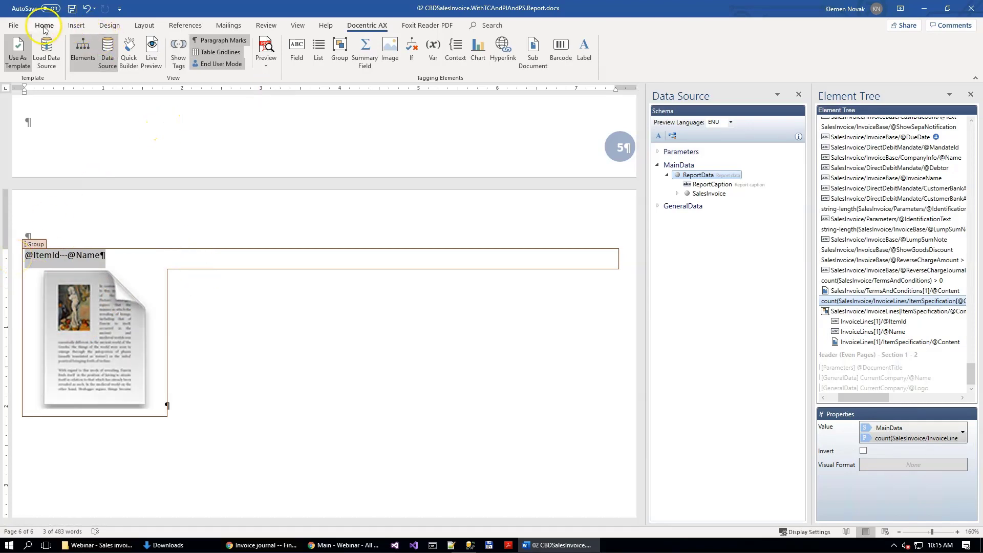
left_click(399, 62)
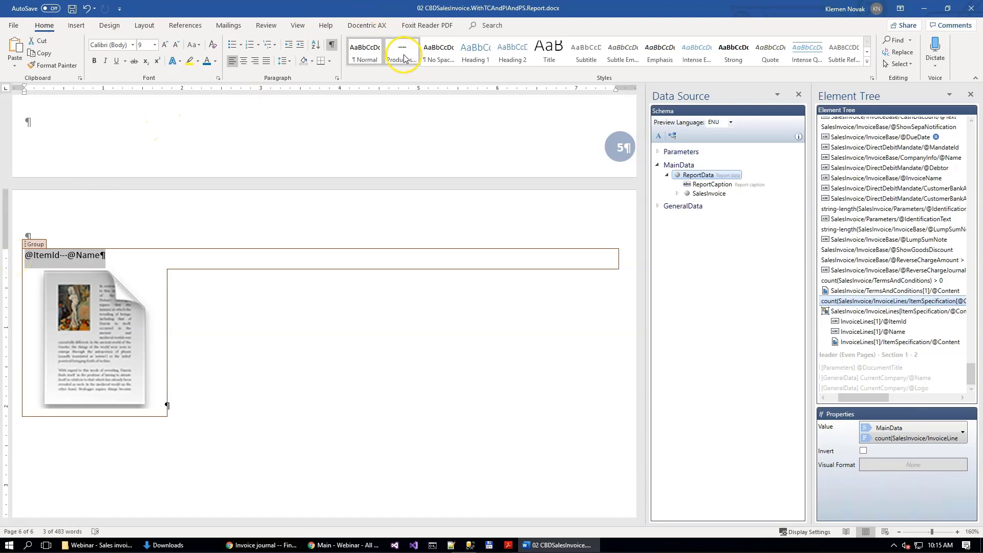
left_click(404, 58)
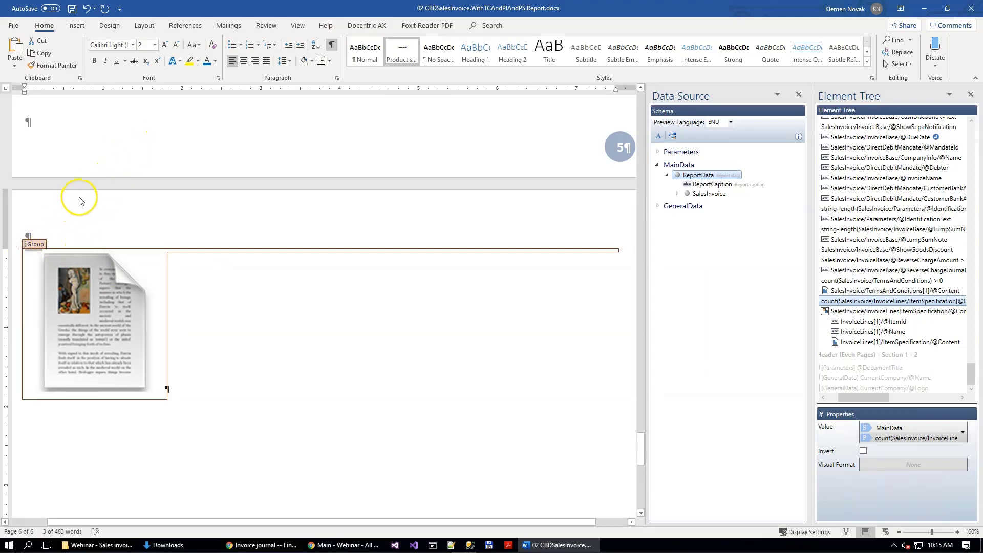
Step: Update the table of contents field under the PRODUCT SPECIFICATIONS heading
scroll(79, 201, "up", 10)
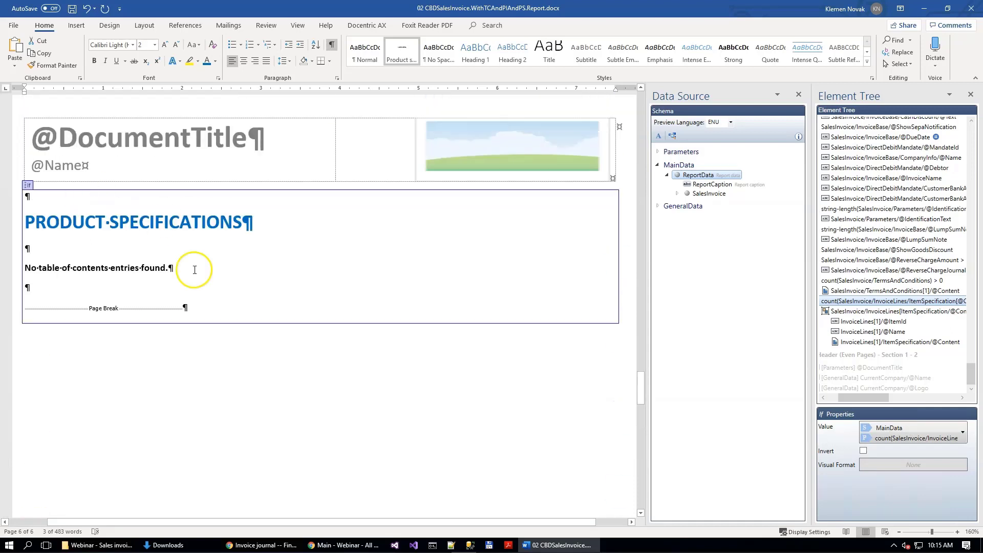
left_click(76, 270)
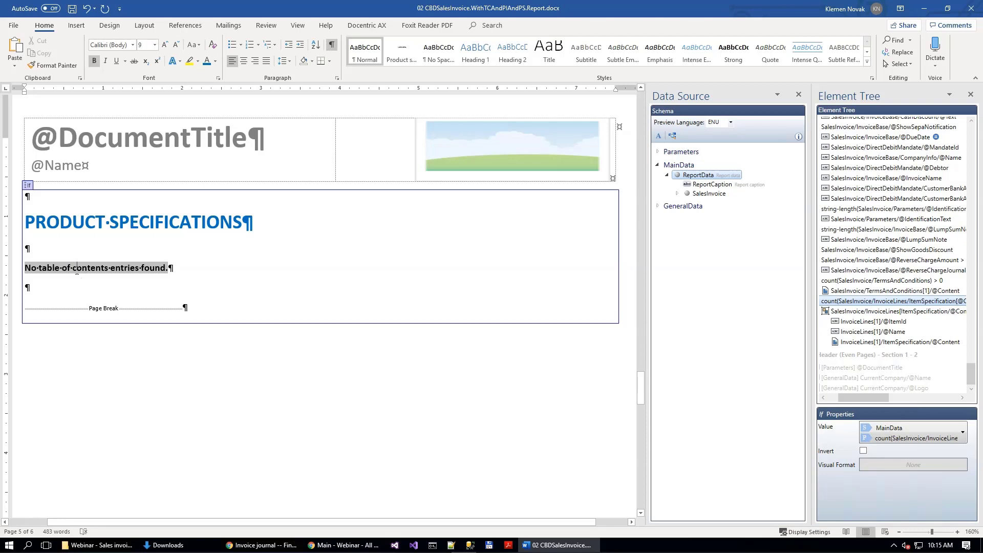
right_click(76, 270)
left_click(133, 344)
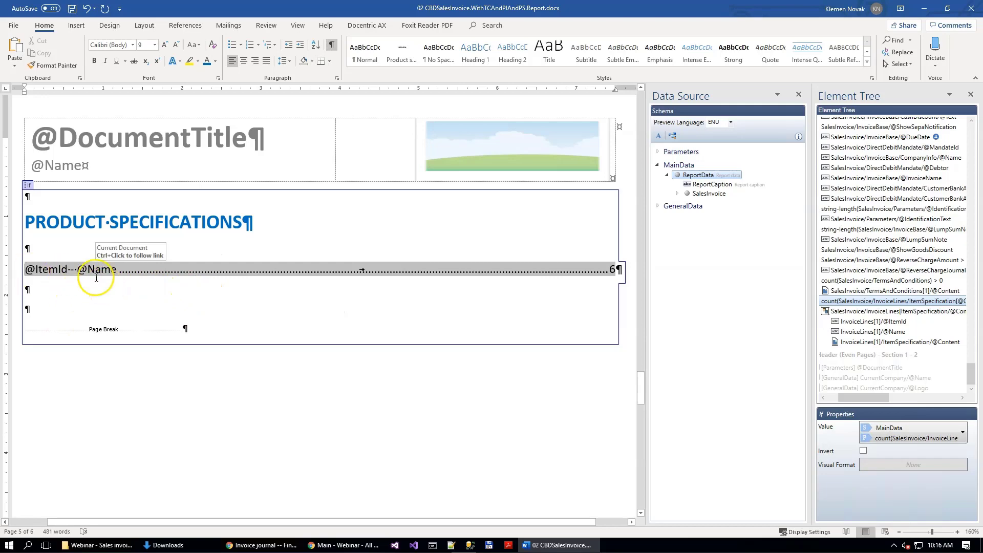
scroll(220, 303, "down", 4)
scroll(212, 266, "up", 5)
Step: Preview the report as PDF and examine the invoice lines with images, the terms and conditions, and the product specifications table of contents
left_click(374, 25)
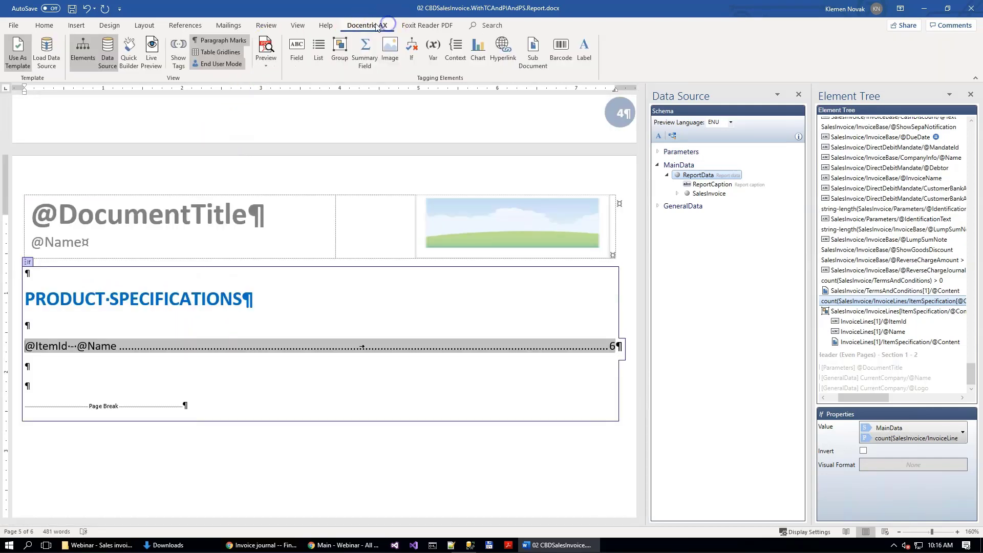
left_click(267, 47)
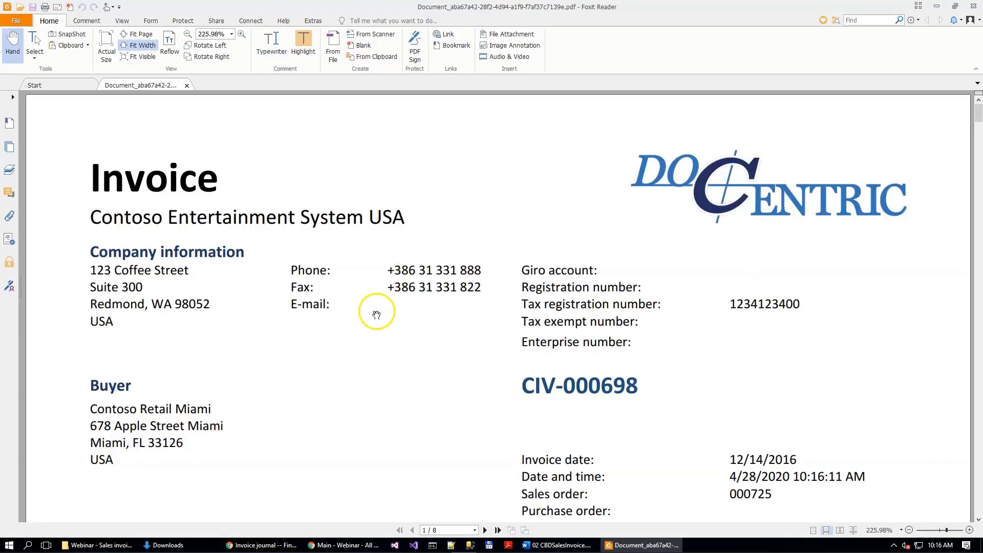
scroll(375, 302, "down", 10)
scroll(374, 298, "down", 10)
scroll(369, 281, "up", 11)
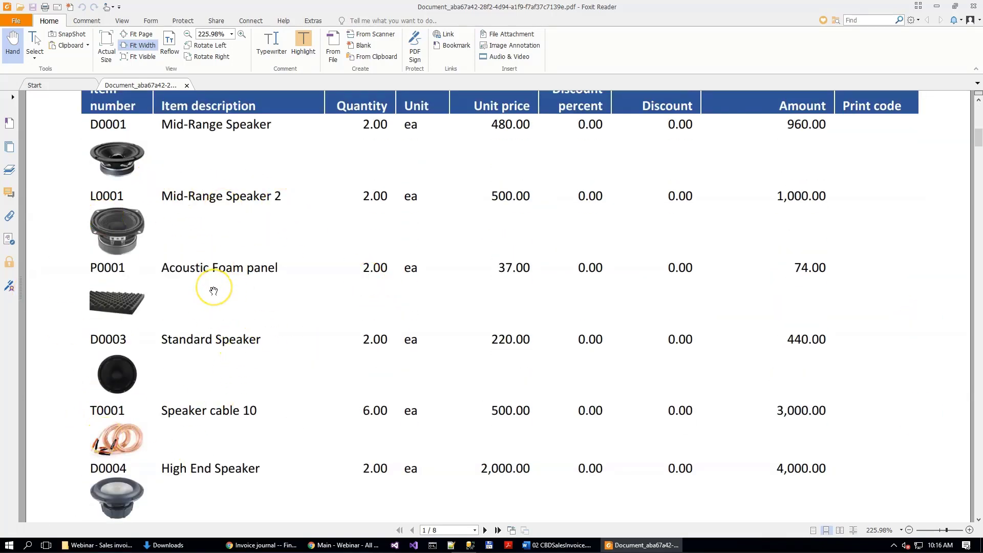
scroll(213, 291, "down", 15)
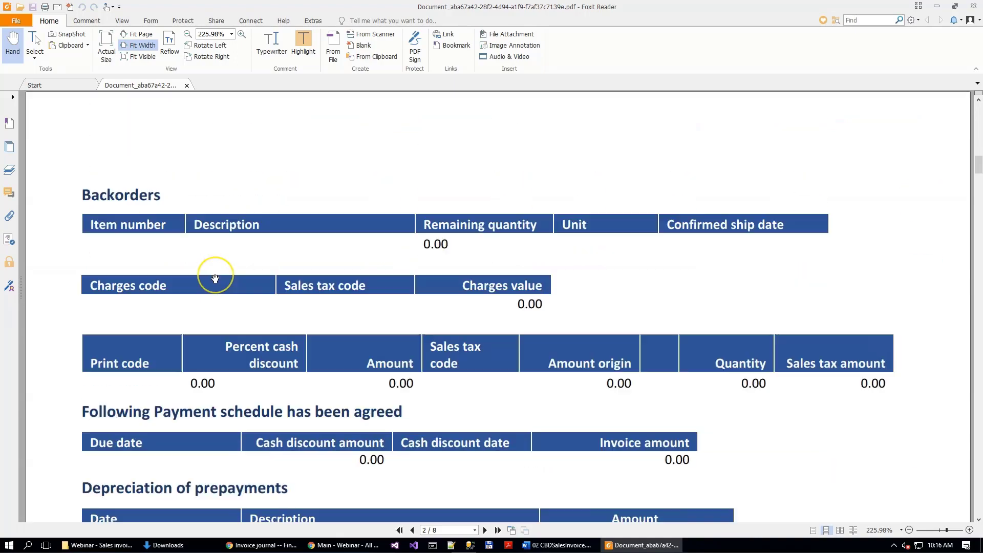
scroll(215, 279, "down", 10)
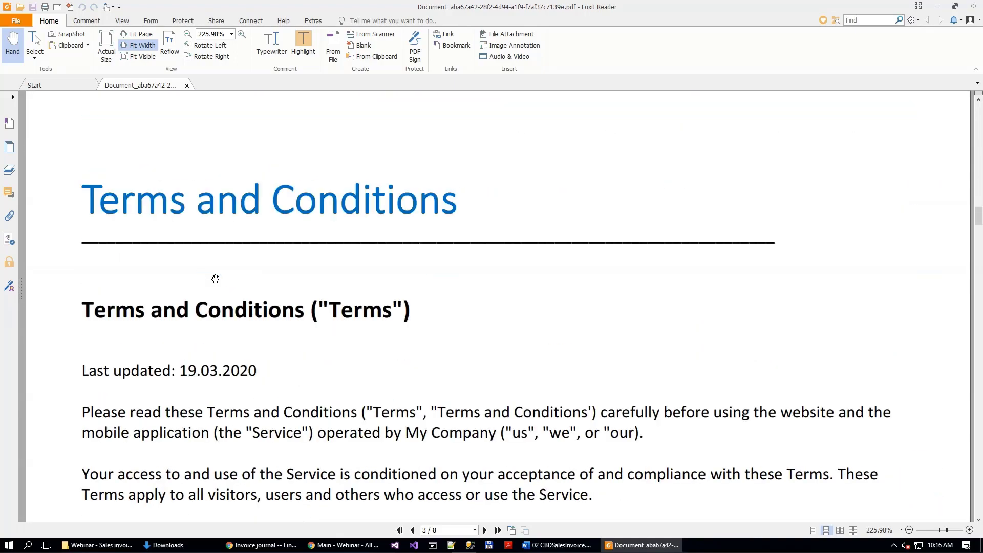
scroll(249, 266, "up", 3)
scroll(300, 391, "down", 15)
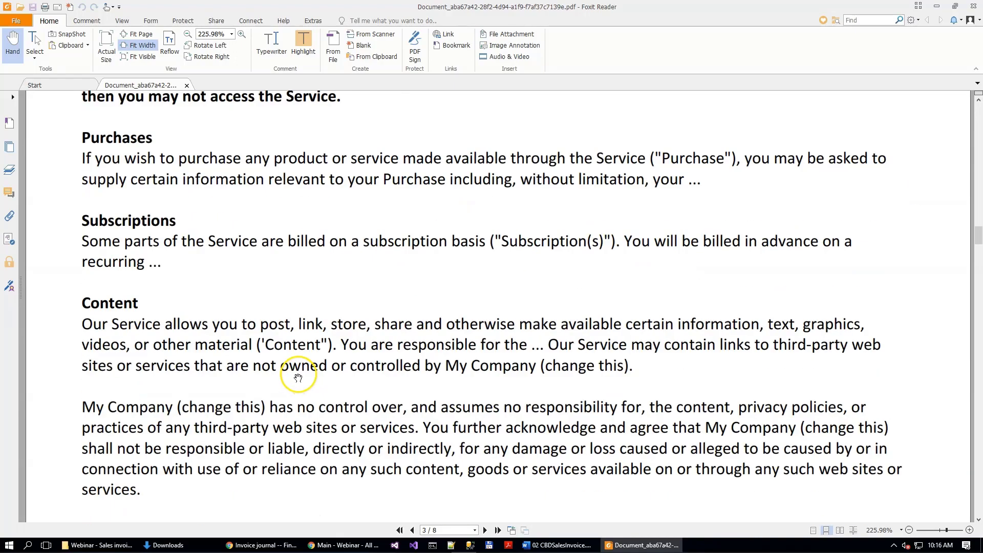
scroll(296, 372, "down", 1)
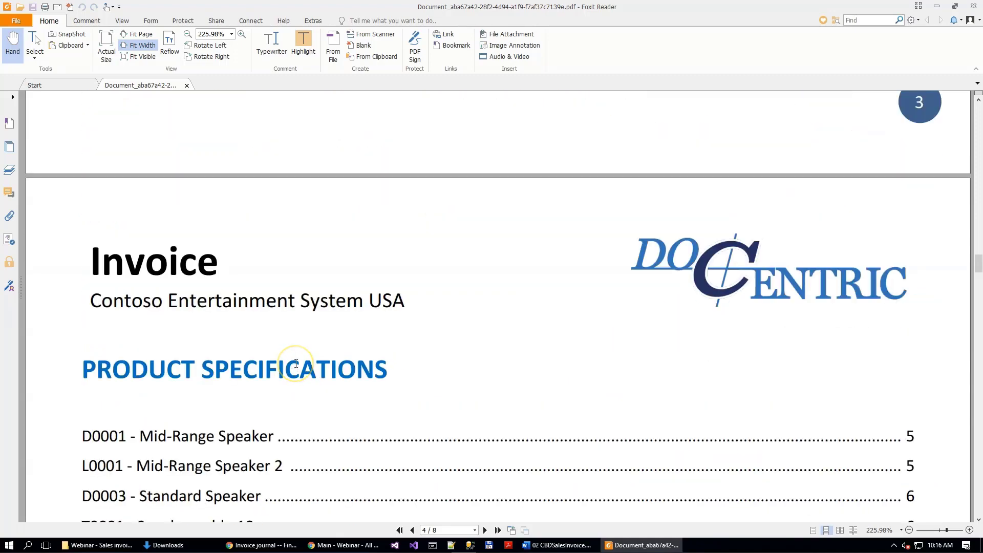
Step: Follow the D0001 - Mid-Range Speaker entry in the PDF's table of contents, examine the product specification pages and close the PDF
scroll(296, 364, "down", 2)
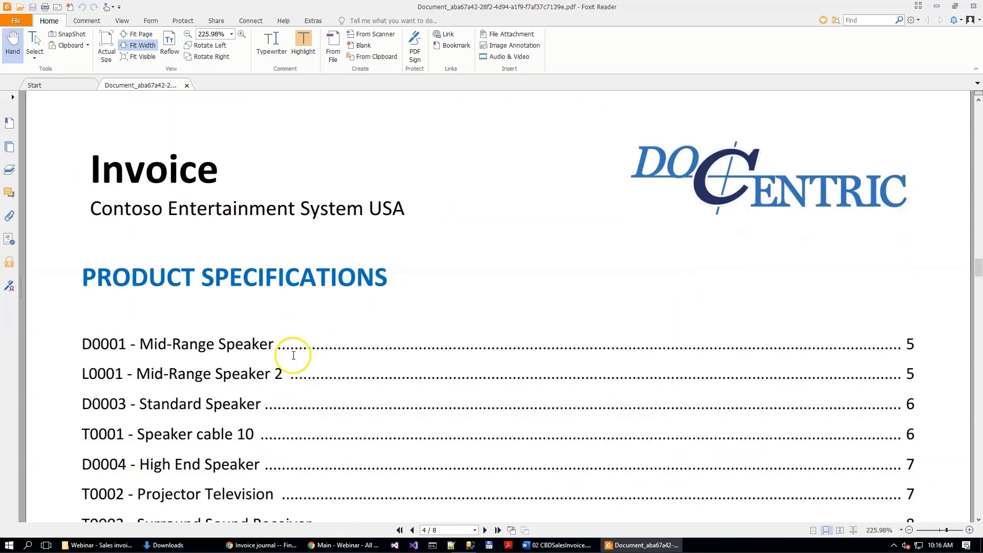
scroll(297, 359, "down", 2)
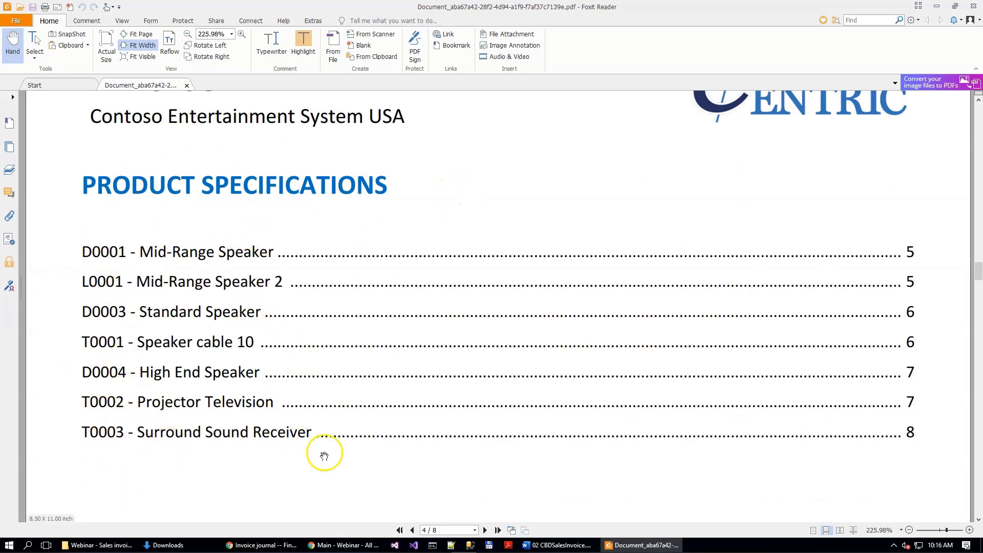
left_click(211, 254)
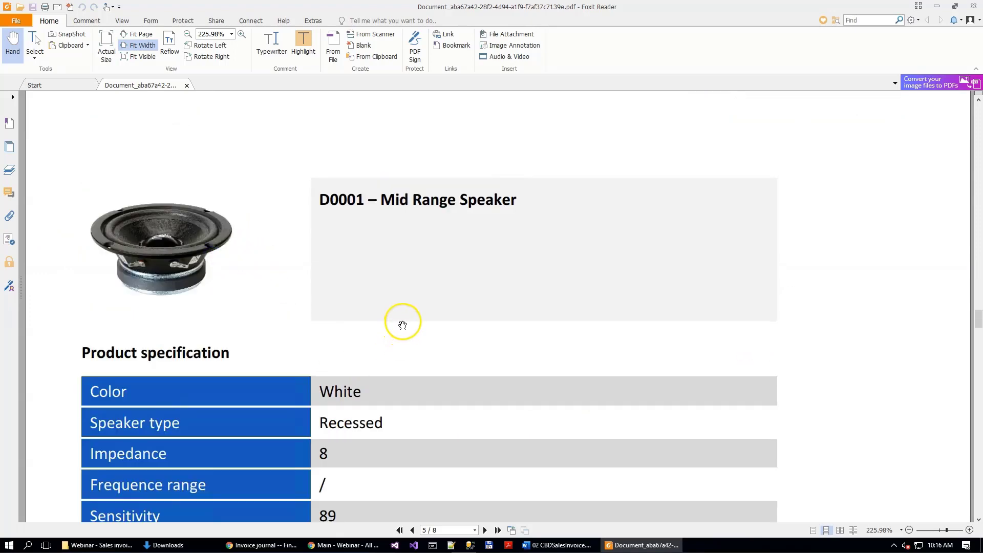
scroll(346, 254, "down", 1)
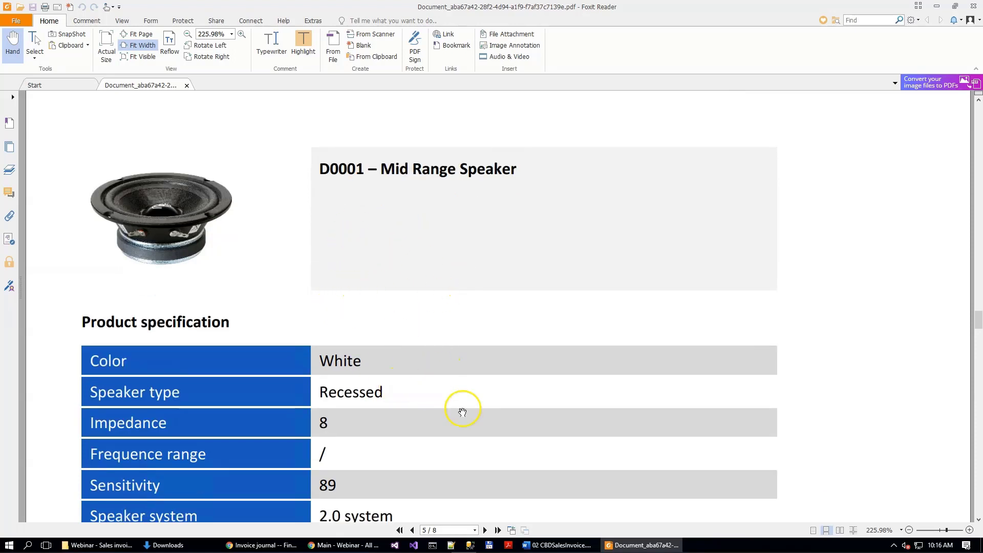
scroll(422, 211, "down", 8)
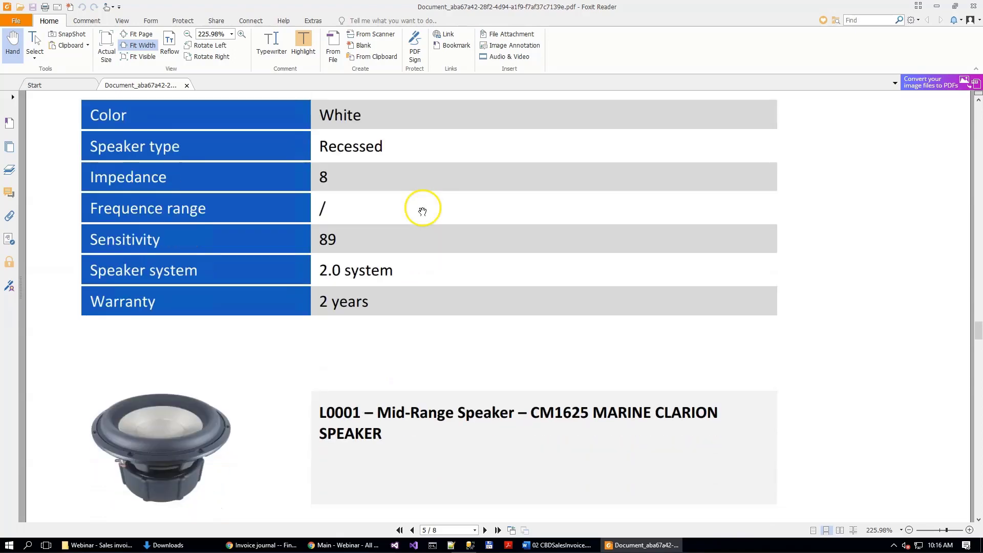
scroll(441, 189, "down", 12)
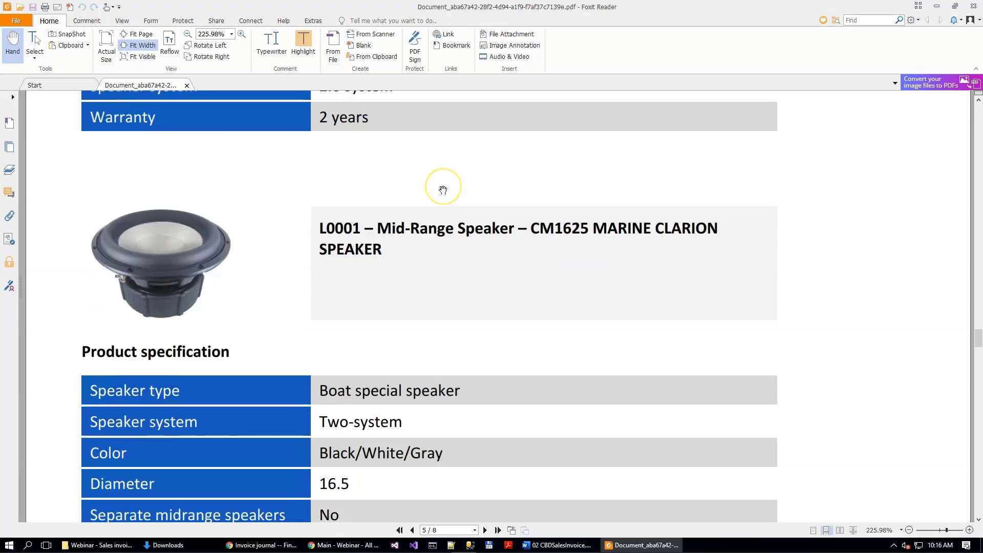
scroll(443, 190, "down", 20)
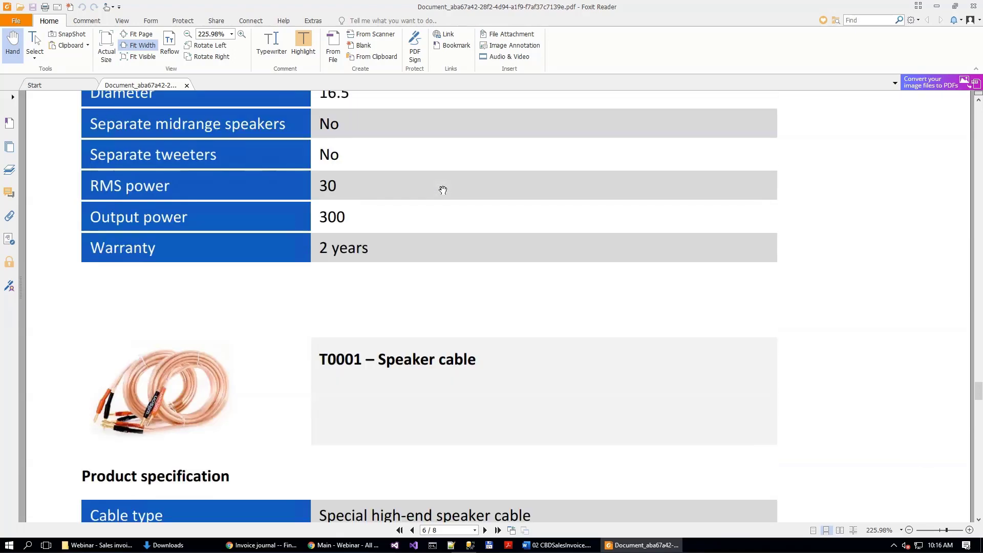
scroll(444, 190, "down", 20)
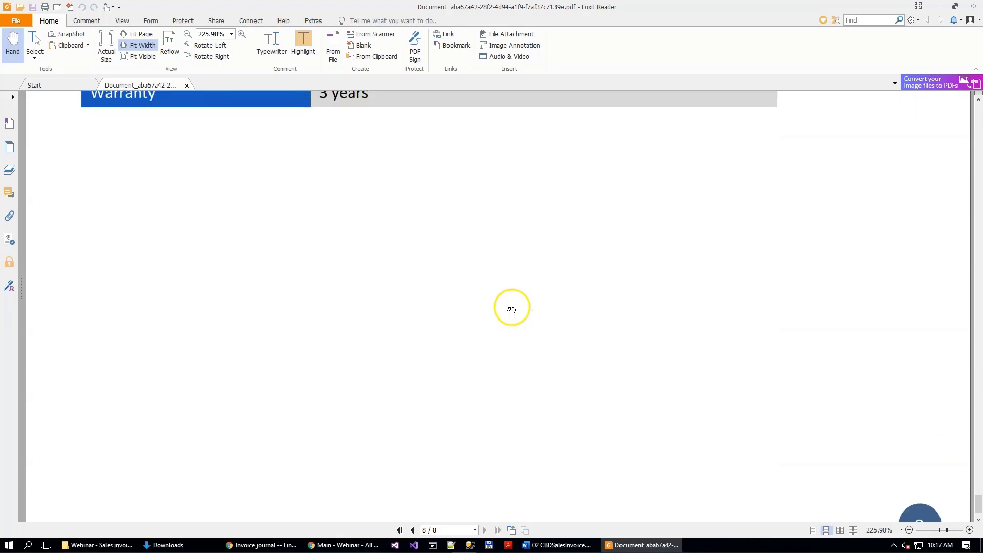
scroll(323, 215, "up", 3)
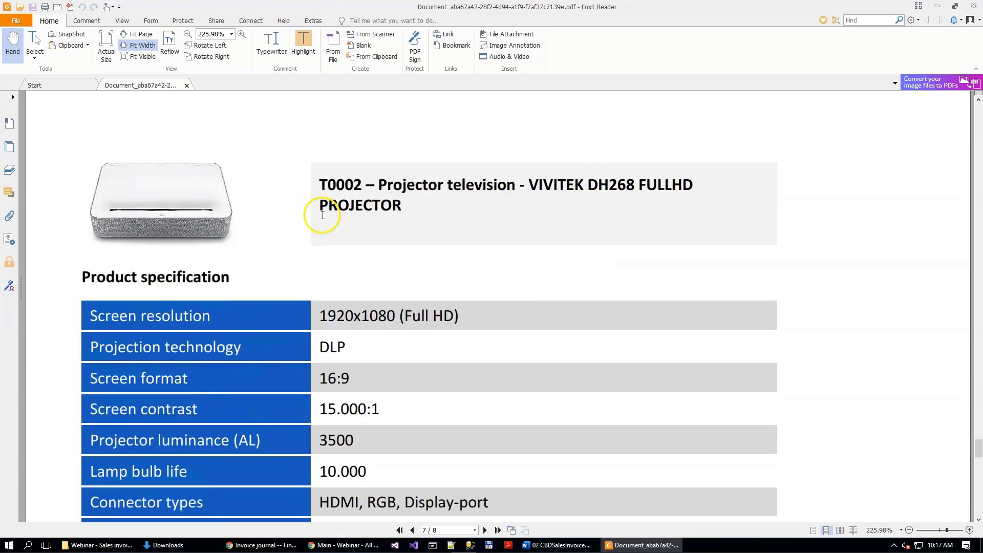
key("alt+F4")
Step: Insert a page break after the item specification SubDocument inside the product specifications group and save the template
scroll(153, 246, "up", 3)
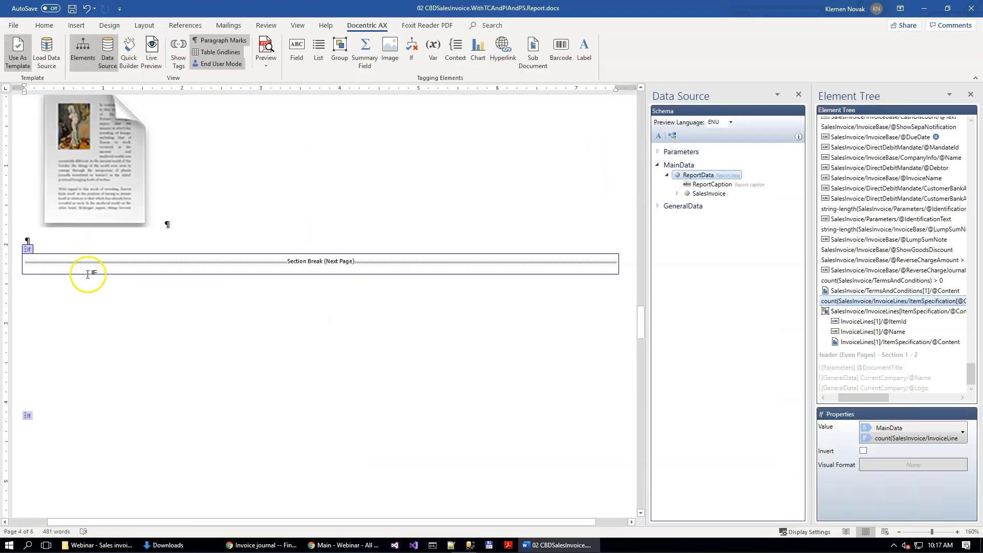
scroll(110, 333, "up", 3)
left_click(215, 334)
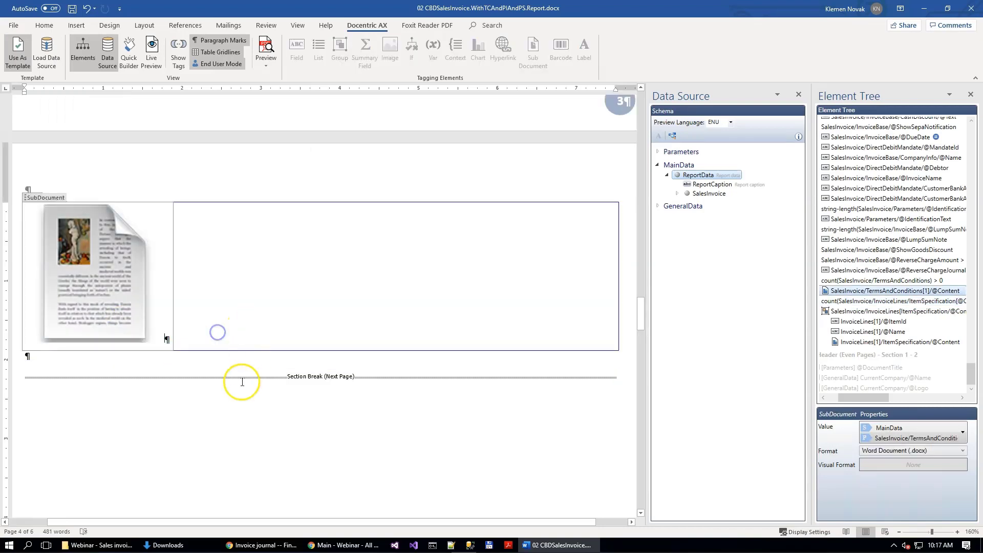
scroll(270, 314, "down", 20)
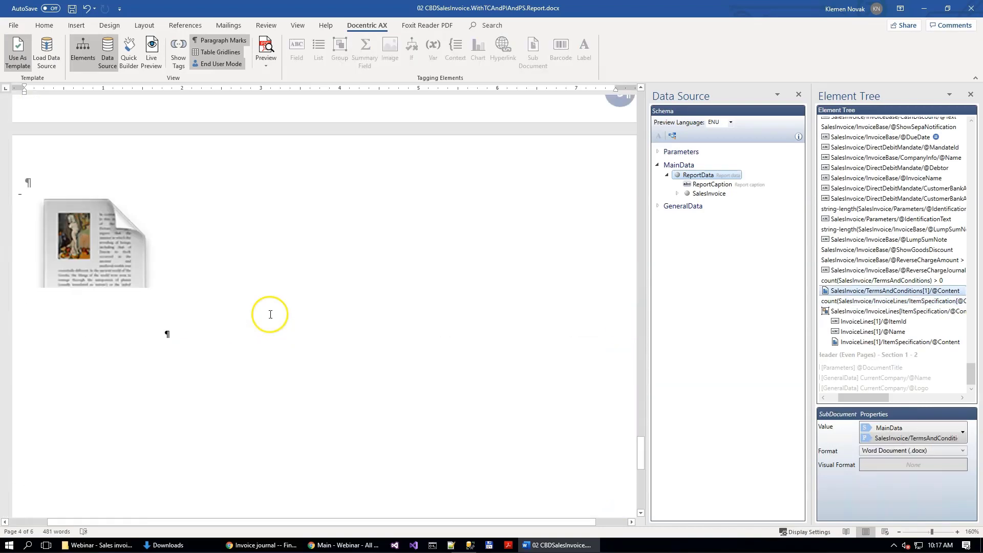
scroll(270, 314, "up", 5)
left_click(204, 186)
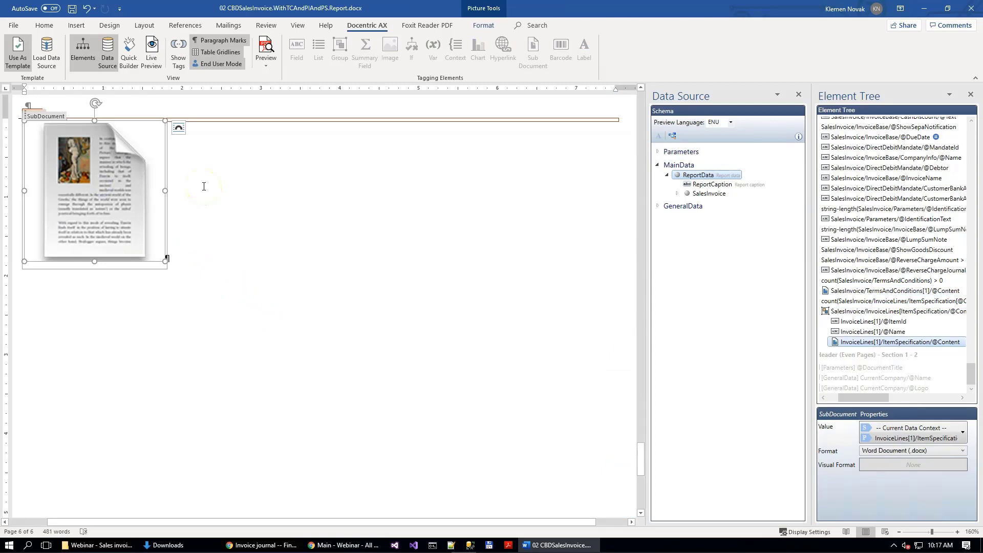
left_click(182, 227)
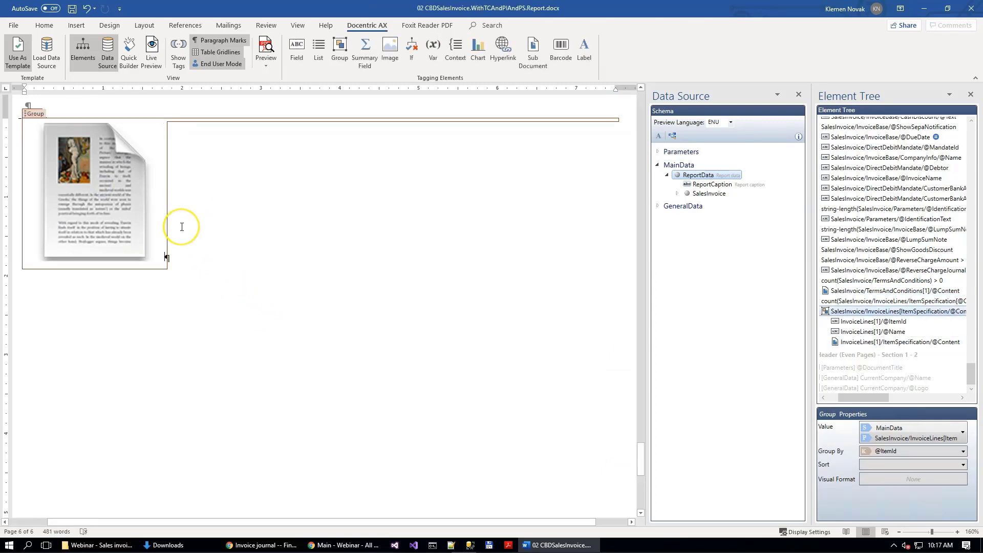
left_click(74, 27)
left_click(60, 57)
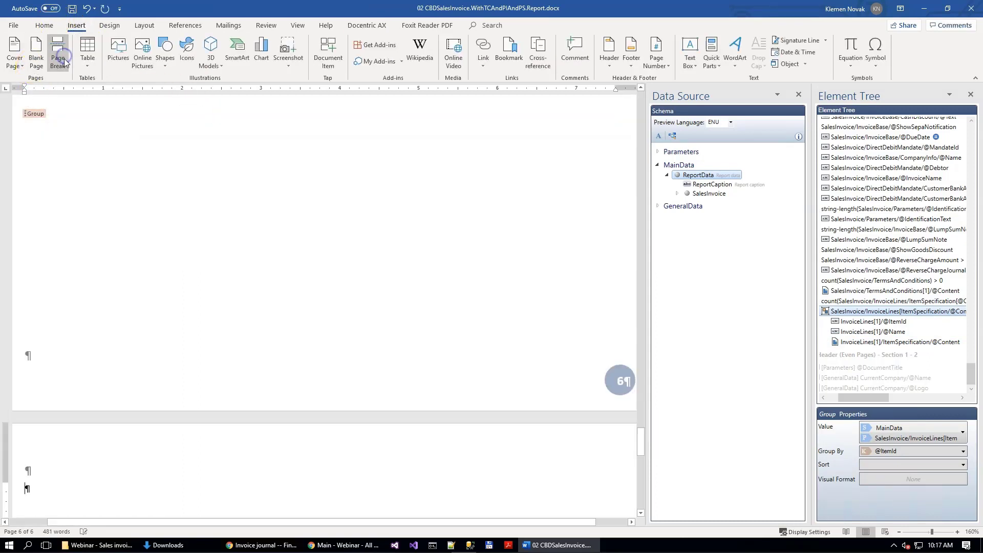
scroll(267, 175, "down", 3)
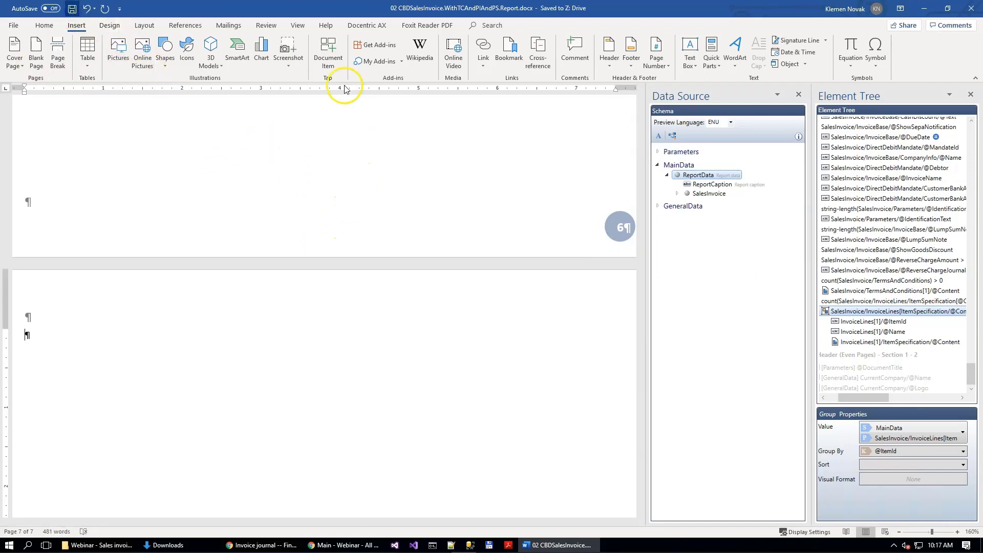
Step: Show the live preview of the template and widen its pane to about half of the document area
left_click(362, 27)
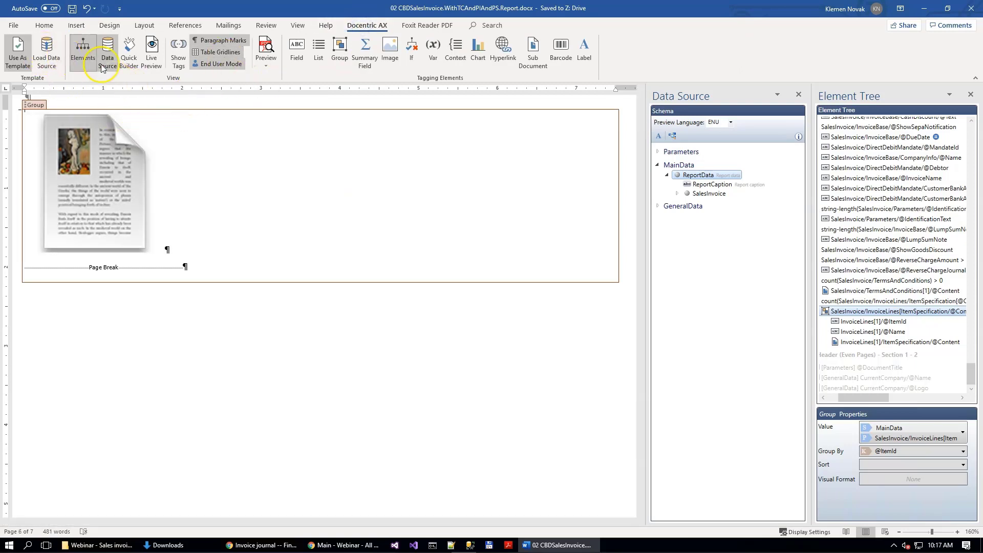
left_click(154, 48)
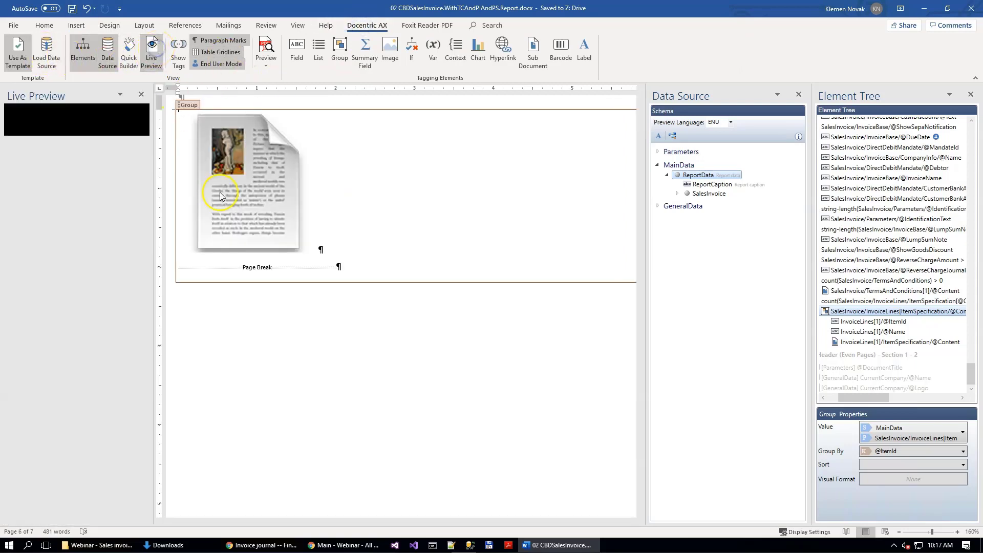
left_click_drag(152, 253, 359, 251)
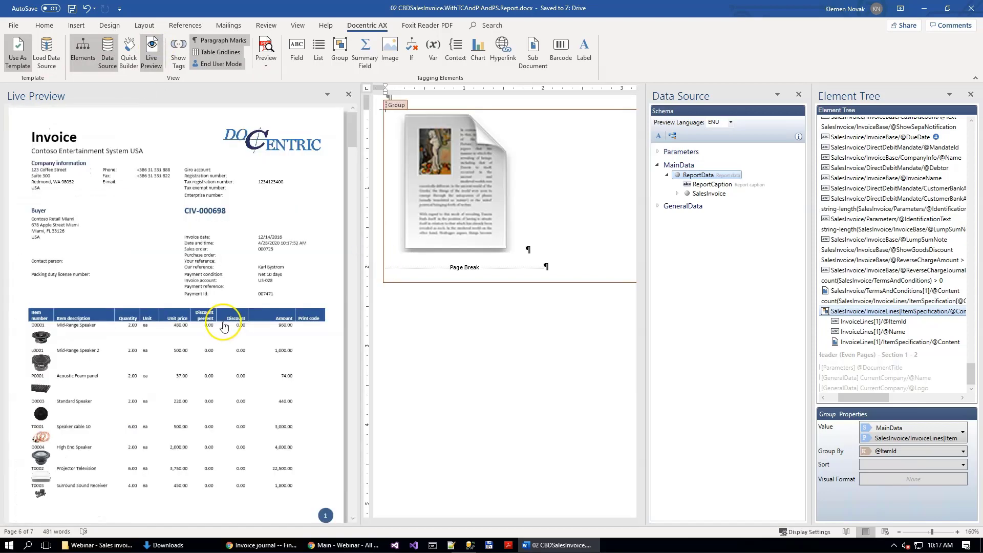
Step: Examine the live preview from the invoice lines to the last product, checking the table of contents and each specification's page placement
scroll(219, 323, "down", 5)
scroll(222, 279, "up", 2)
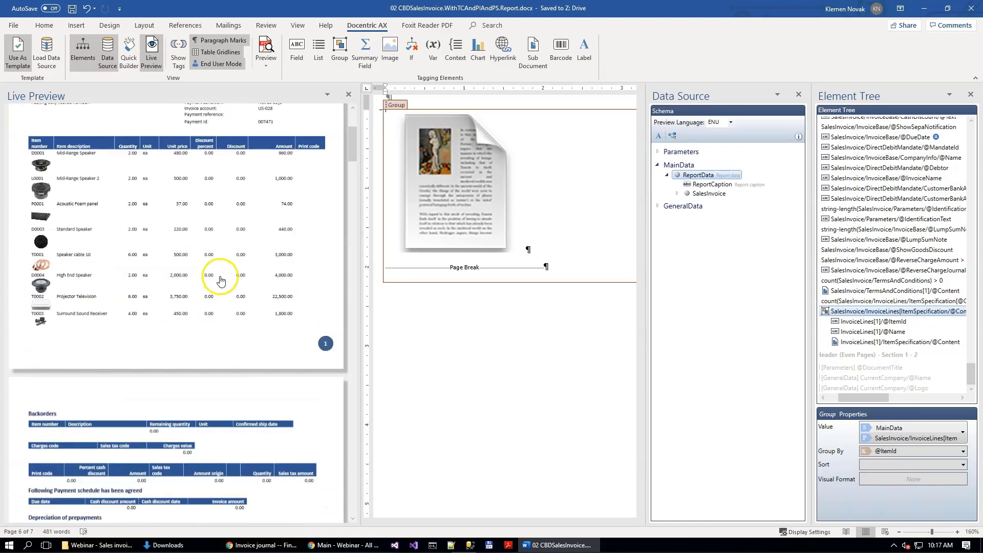
scroll(237, 392, "down", 10)
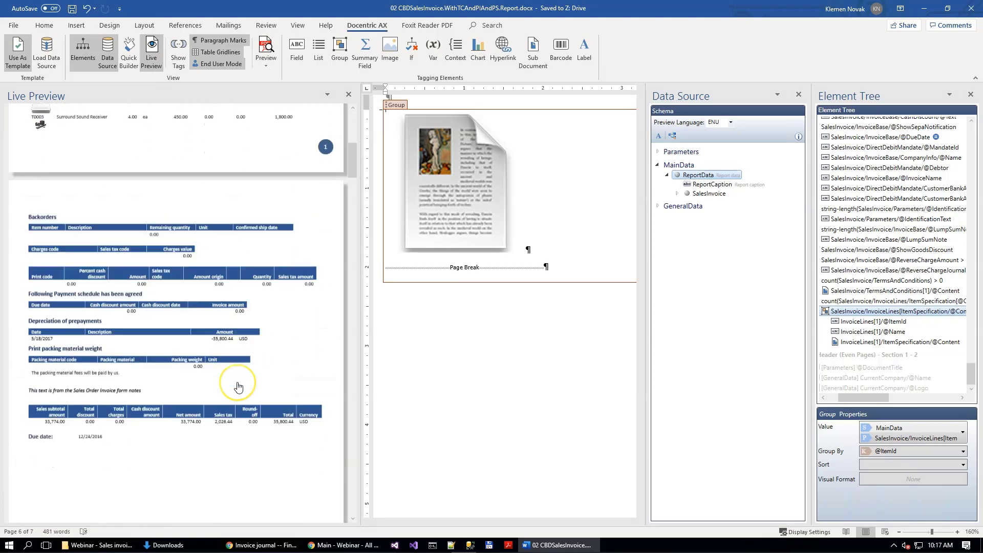
scroll(237, 386, "down", 10)
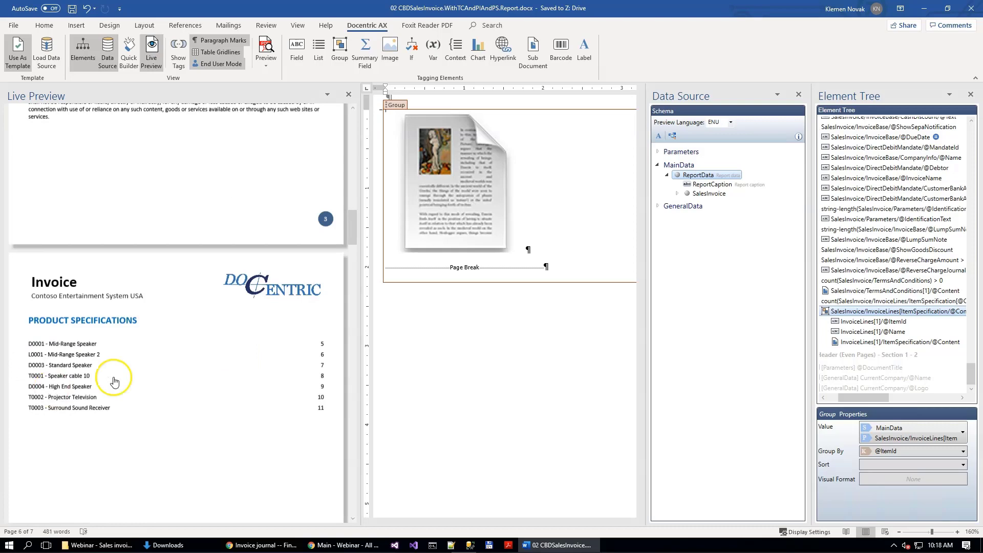
scroll(114, 382, "down", 10)
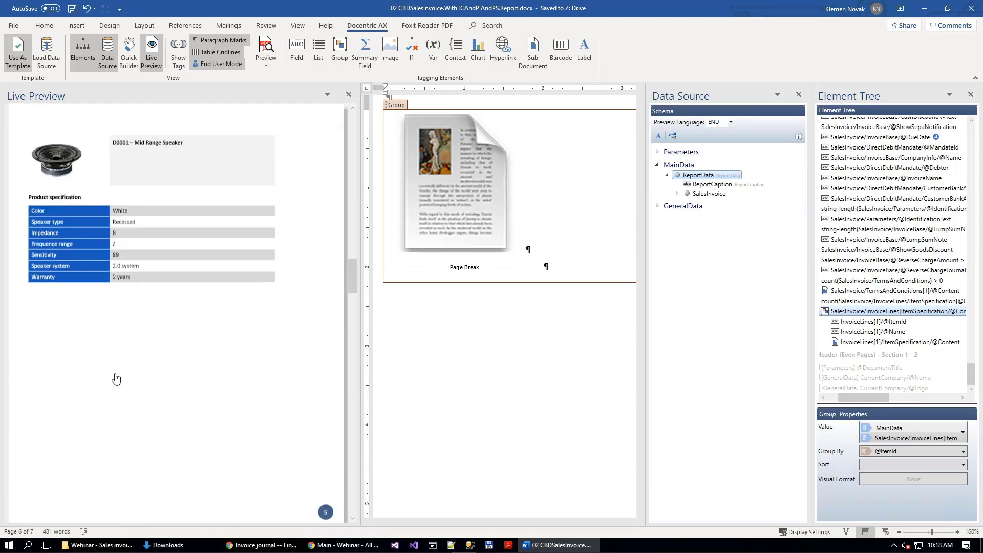
scroll(116, 379, "down", 10)
scroll(116, 379, "down", 10)
scroll(115, 379, "down", 10)
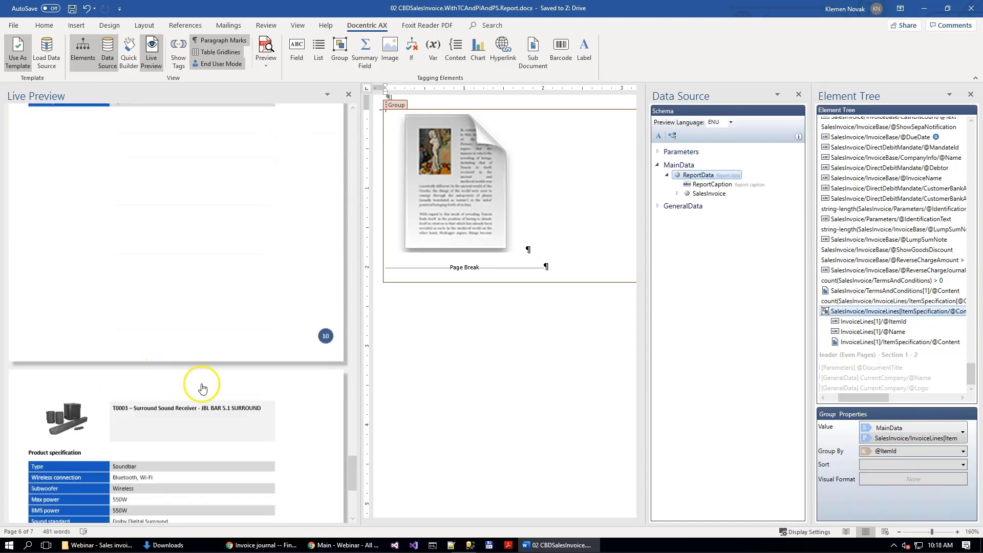
scroll(199, 388, "down", 5)
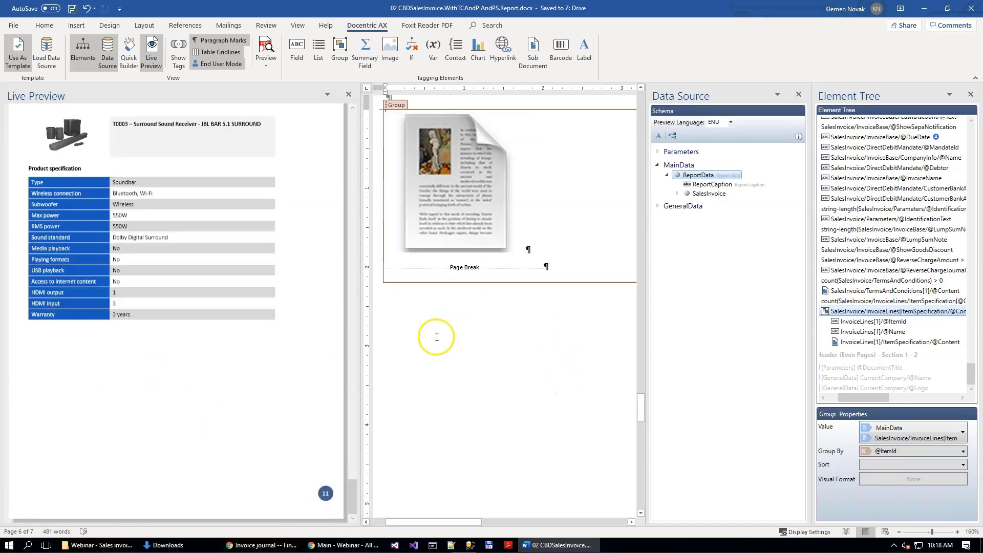
Step: Close the template in Word and switch to File Explorer's Webinar - Sales invoice with Product images & specs folder
left_click(973, 9)
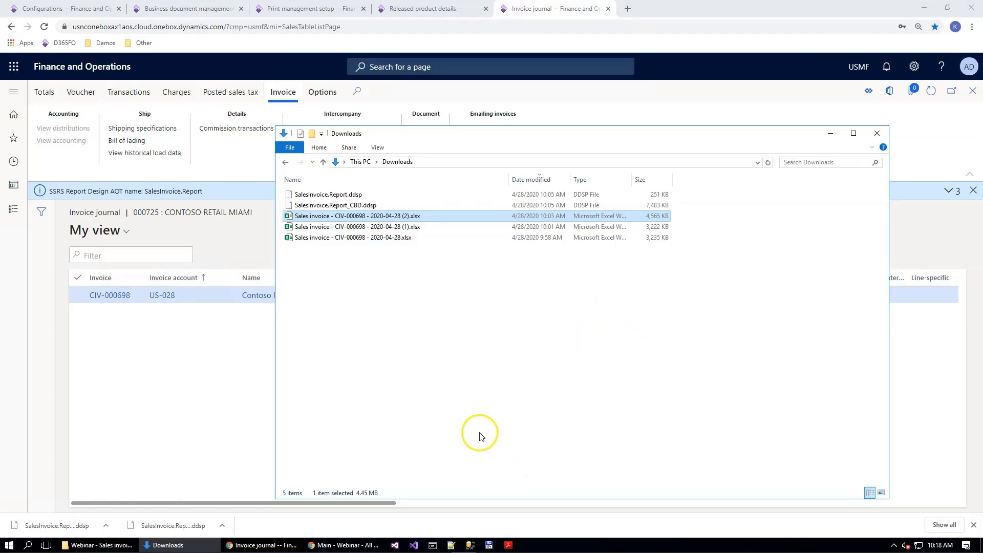
left_click(98, 545)
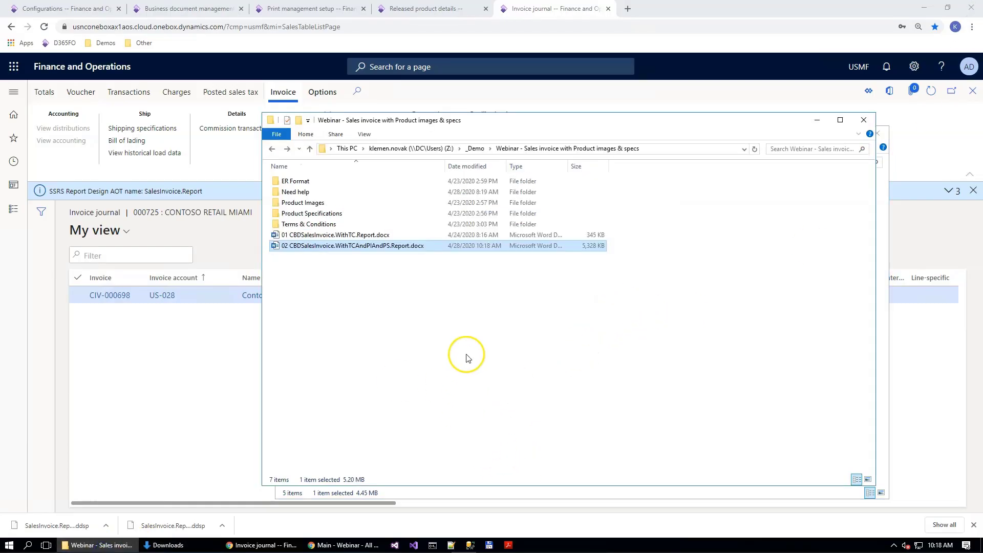
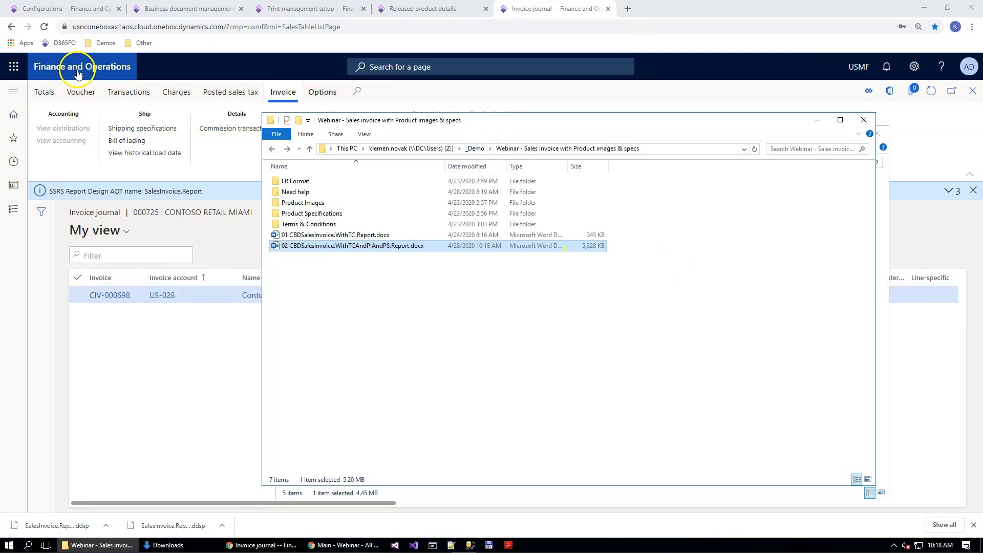
Step: Switch to the Finance and Operations Configurations page and open the SalesInvoice mapping of Invoice model mappping Docentric in the model mapping designer
left_click(64, 8)
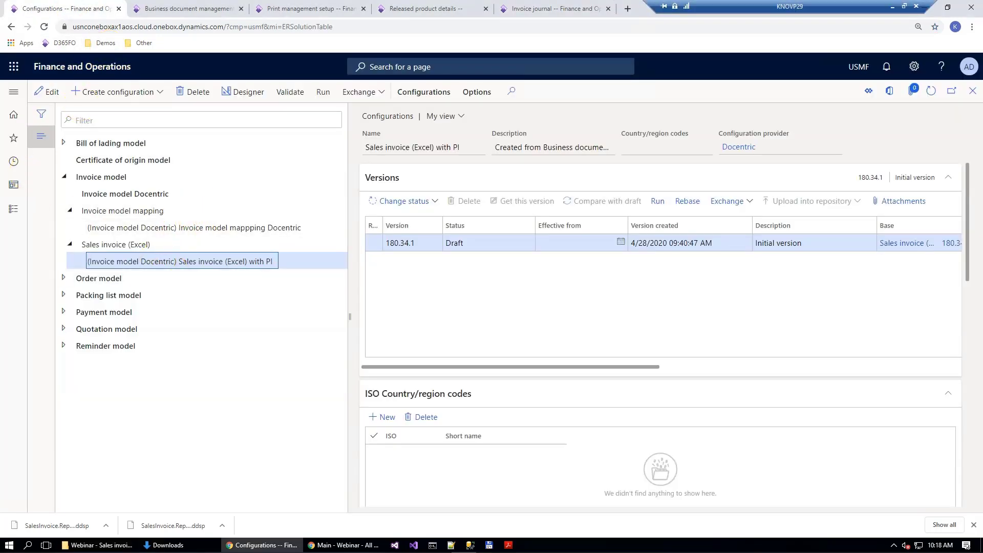
left_click(240, 223)
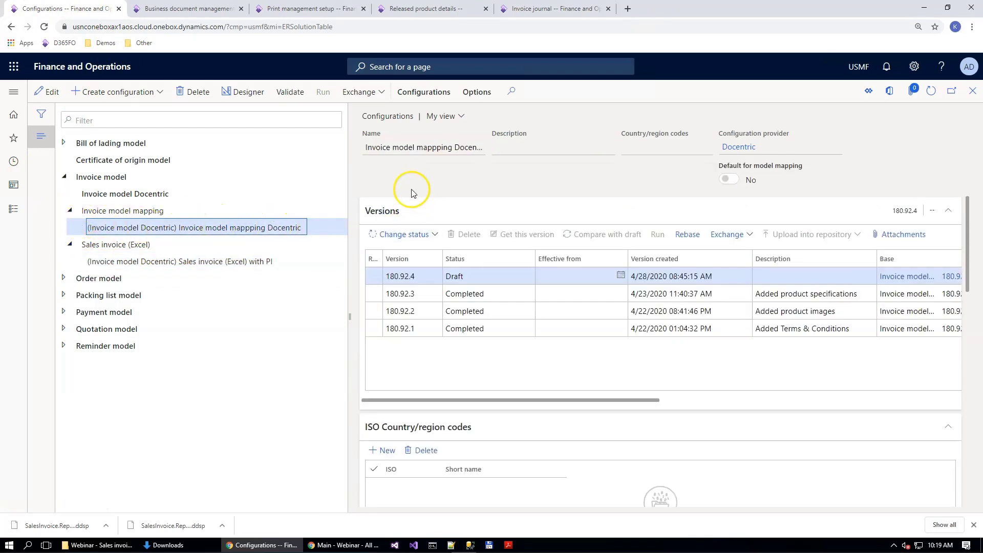
left_click(248, 92)
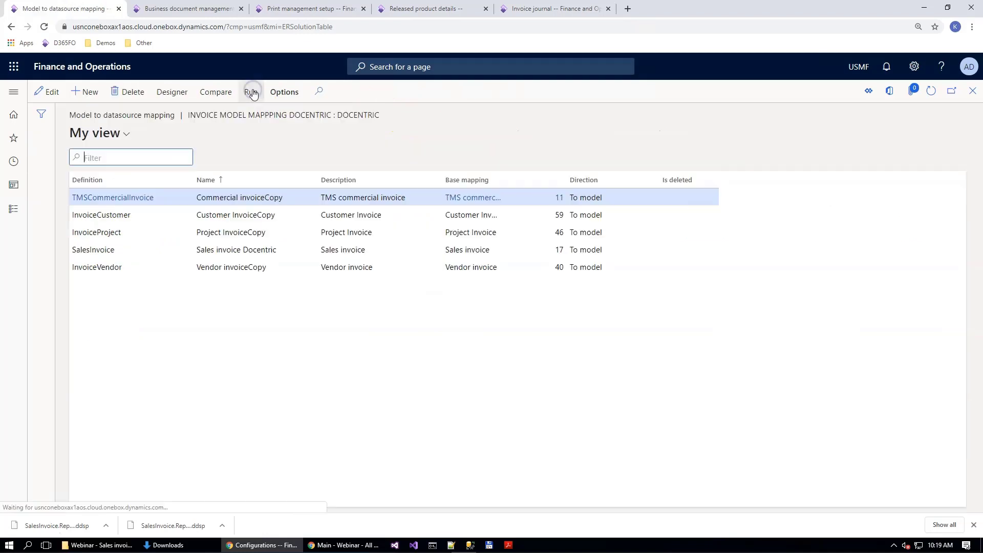
left_click(184, 251)
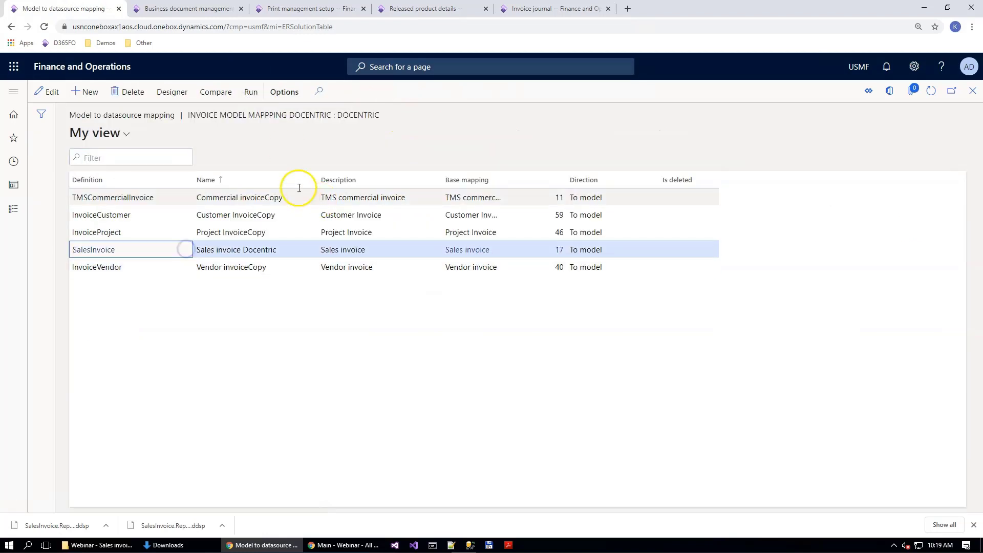
left_click(173, 94)
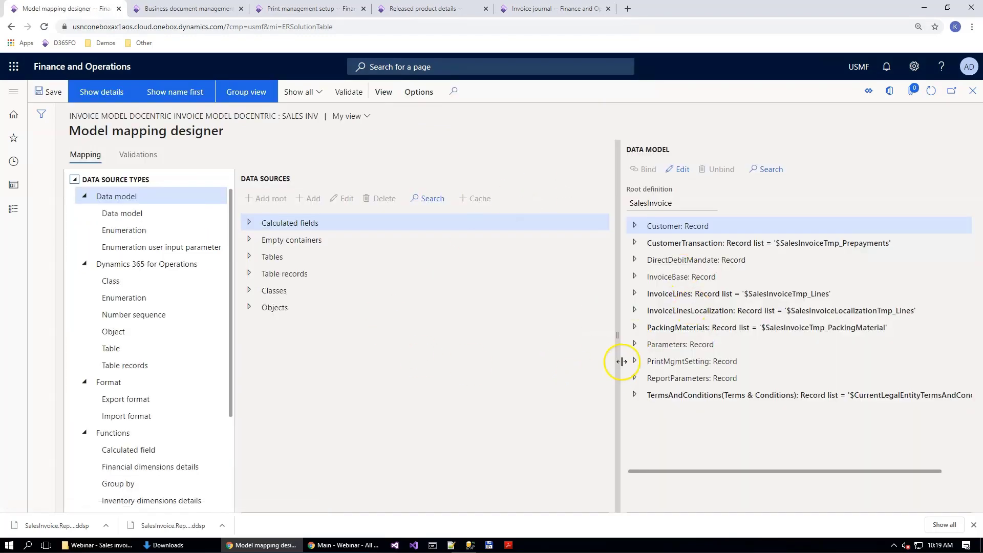
Step: Unbind ItemImageAsContainer under InvoiceLines in the data model, save the mapping and return to the Configurations page
left_click(635, 294)
scroll(712, 392, "down", 5)
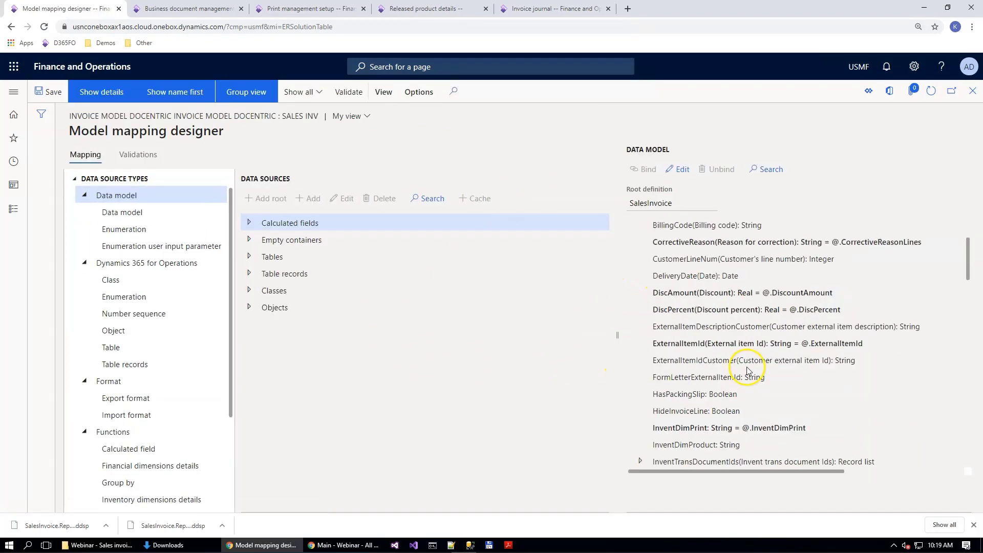
scroll(712, 392, "down", 2)
left_click(713, 352)
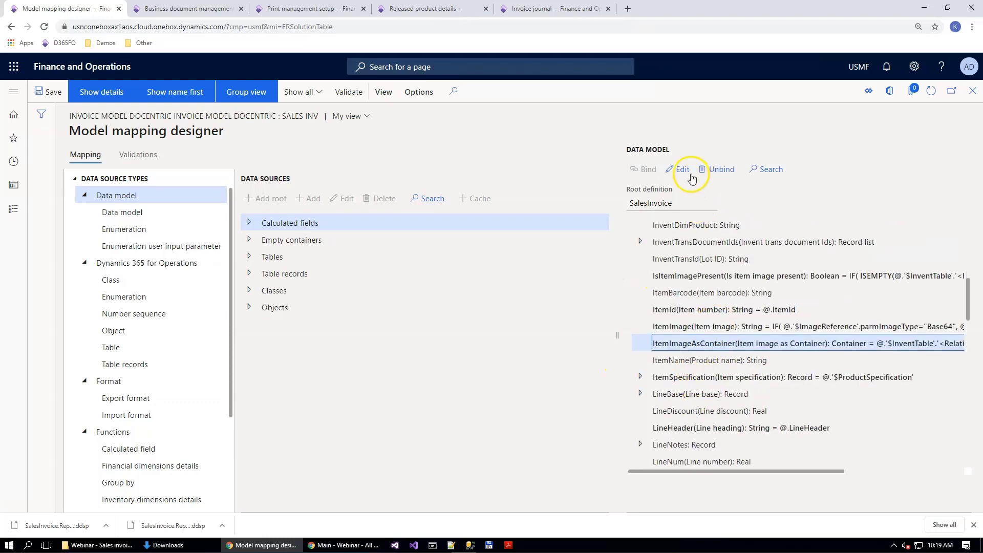
left_click(717, 169)
left_click(37, 90)
left_click(476, 135)
key("Escape")
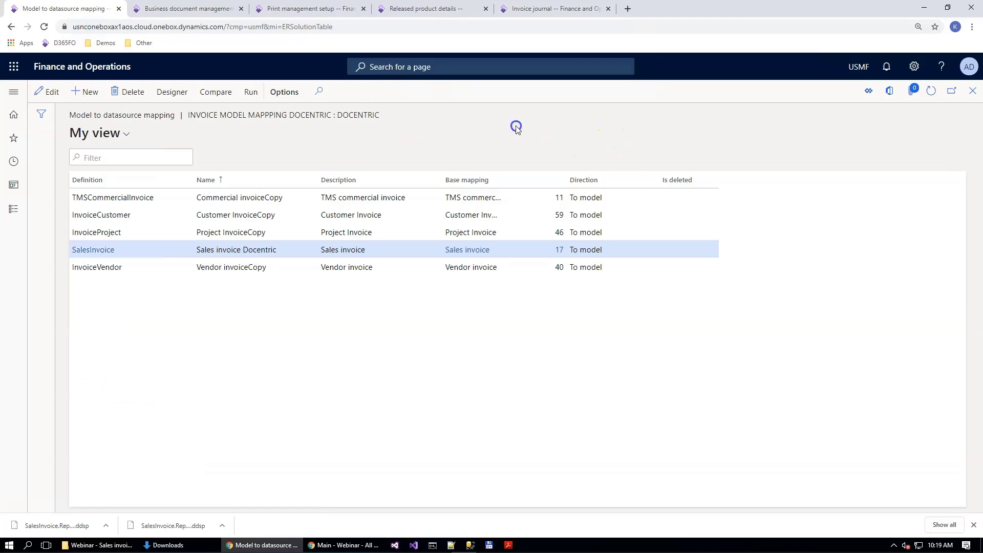
key("Escape")
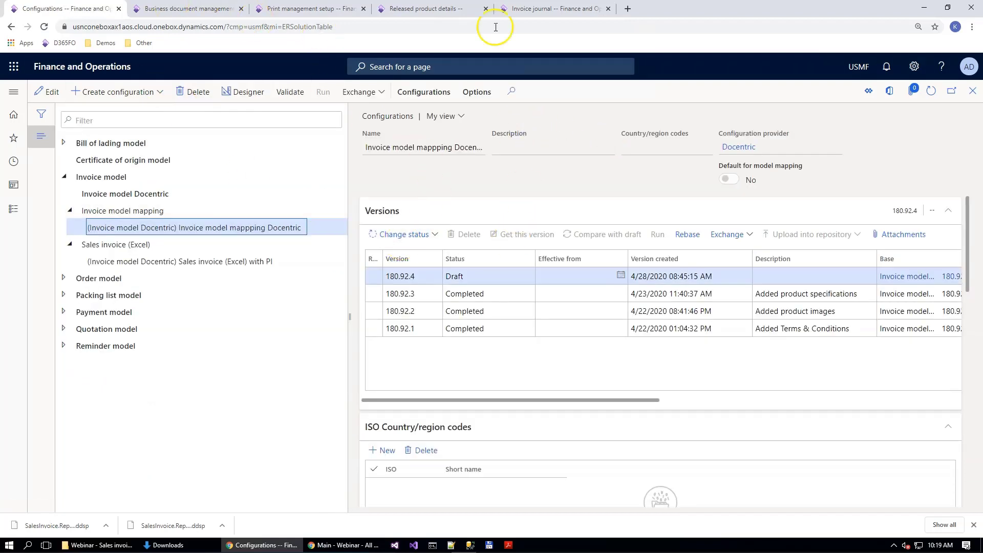
Step: Generate the Contoso Retail Miami invoice from the invoice journal with the Use print management option
left_click(515, 9)
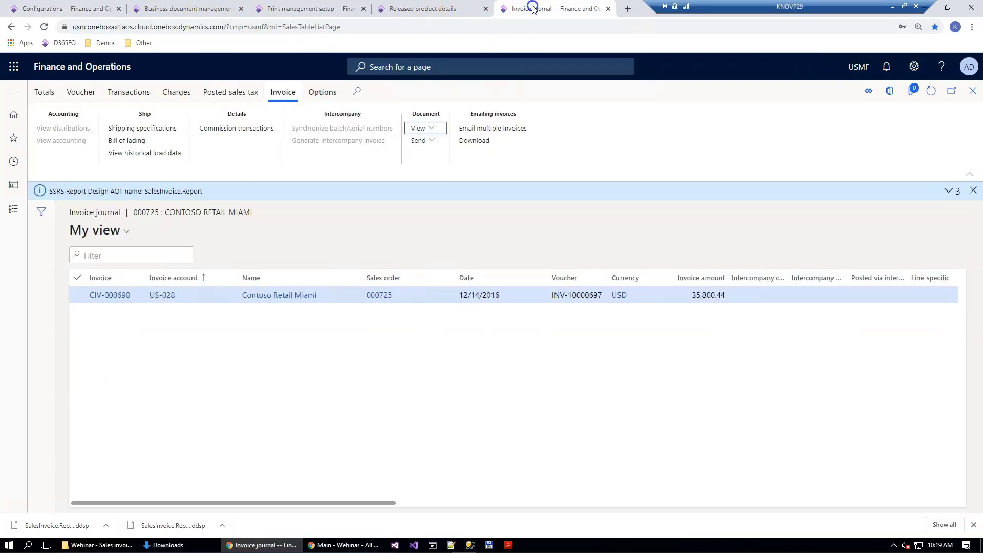
left_click(418, 129)
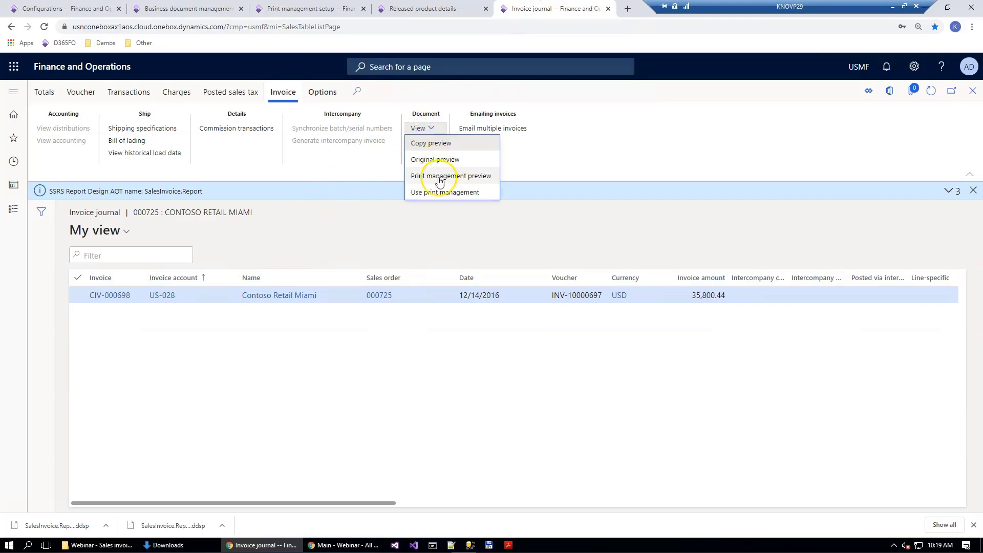
left_click(435, 190)
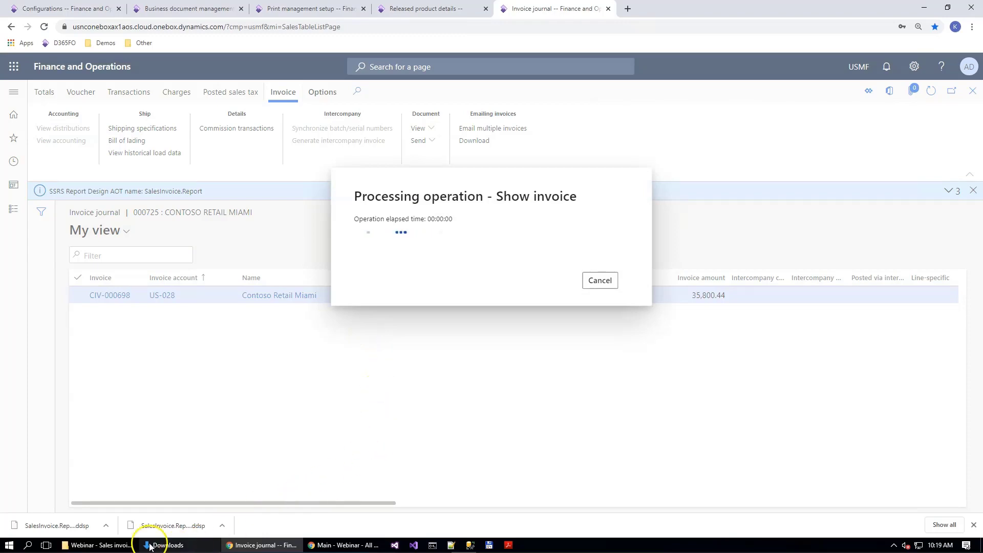
Step: Open 02 CBDSalesInvoice.WithTCAndPIAndPS.Report.docx in Word and load SalesInvoice.Report_CBD (1).ddsp as its data source
left_click(98, 545)
double_click(402, 250)
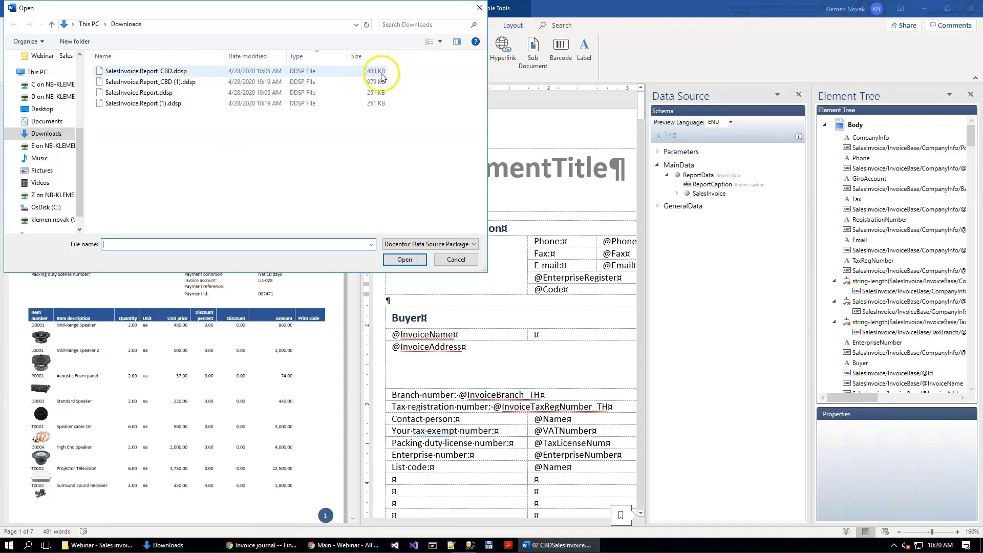
left_click(253, 81)
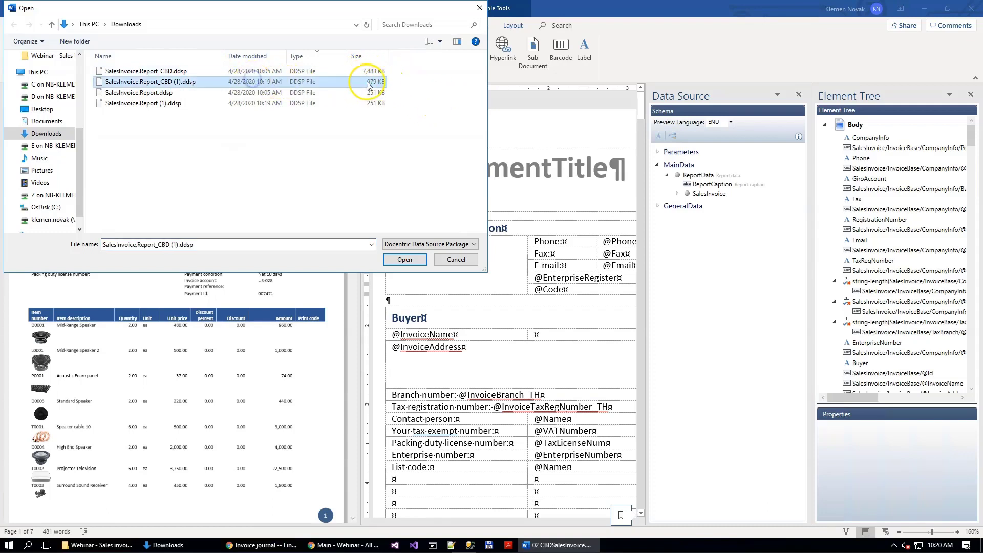
left_click(404, 259)
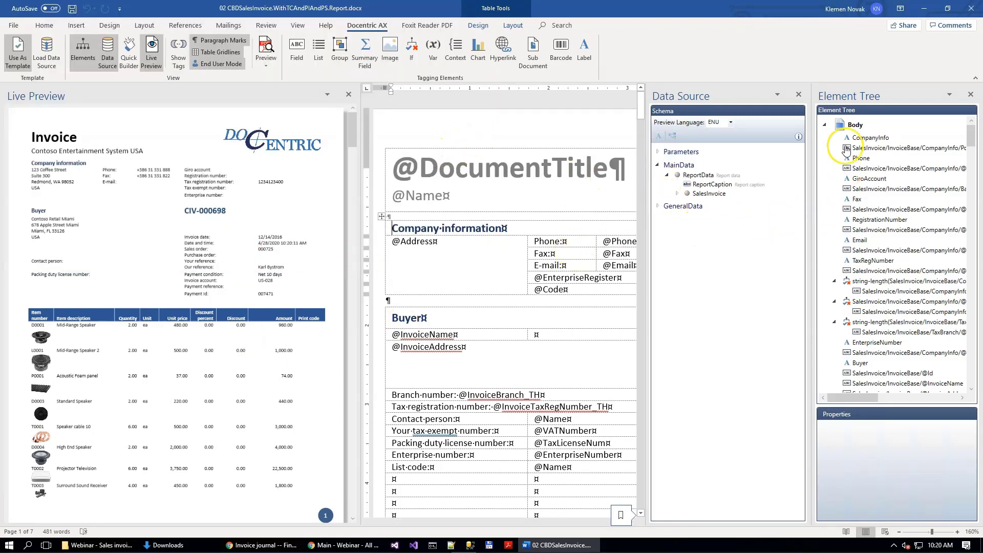
Step: Close the Element Tree and open the preview data XML of the ReportData node
left_click(972, 98)
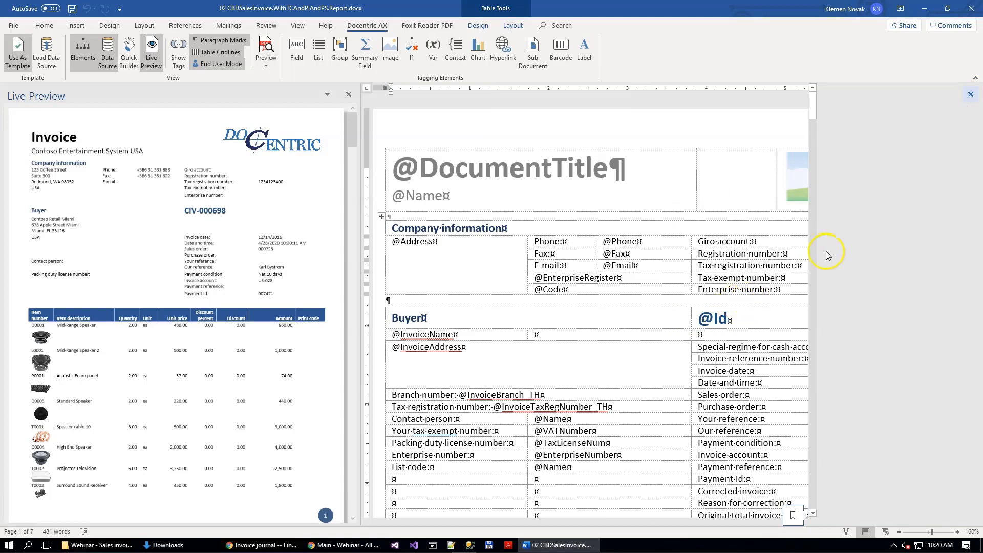
scroll(125, 400, "down", 6)
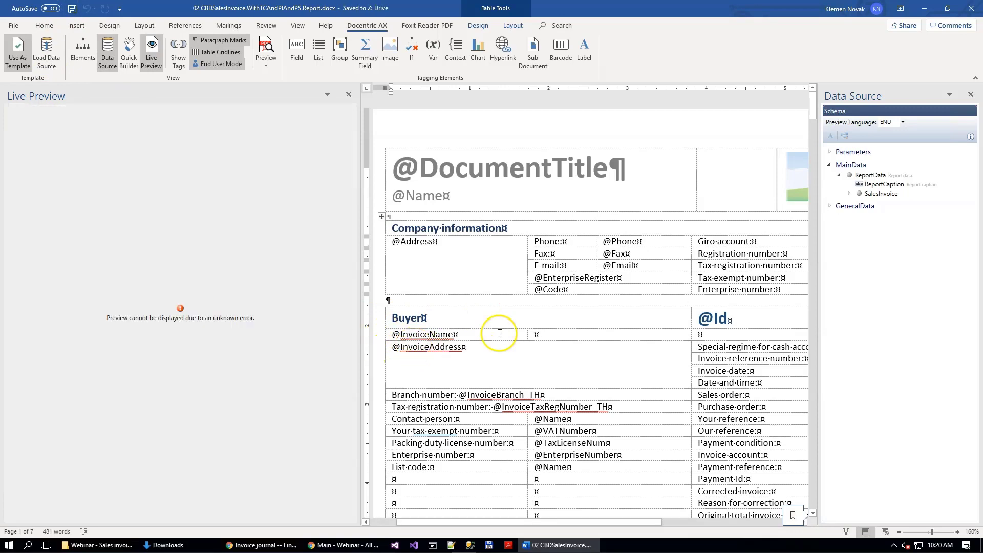
left_click(873, 176)
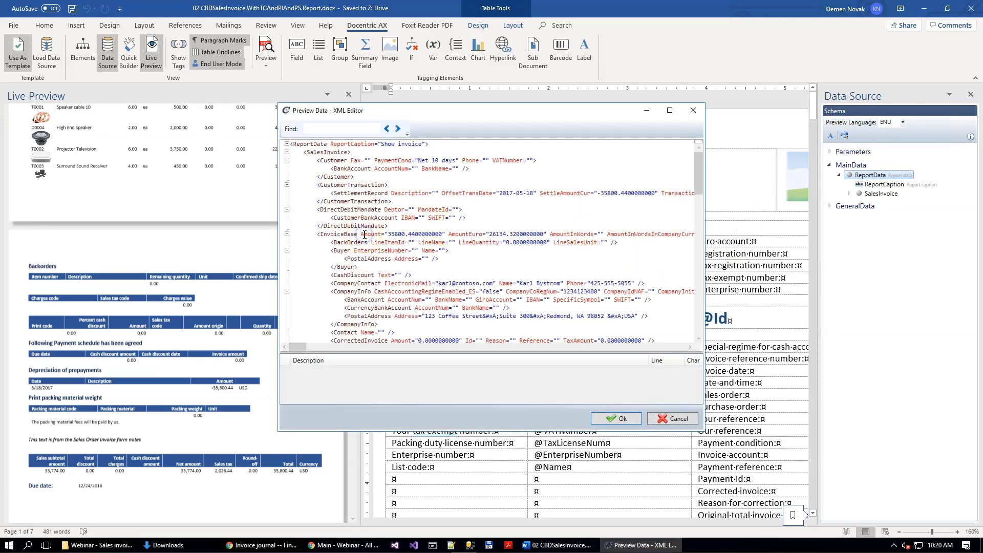
Step: Duplicate the first InvoiceLines element, item D0001, directly below itself in the preview data, apply it and check the invoice lines in the live preview
key("shift+Down")
key("shift+Down")
key("shift+Down")
key("shift+Down")
key("shift+Down")
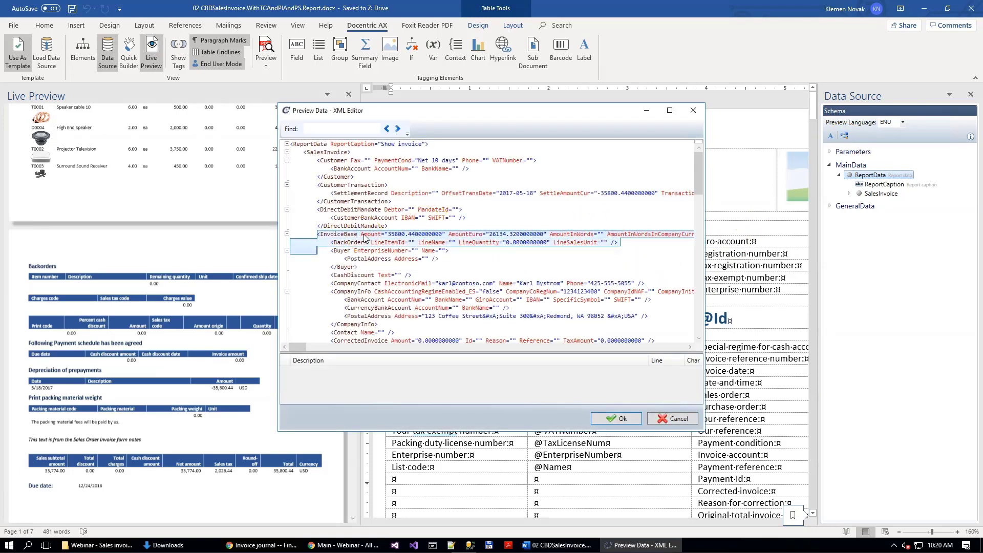
left_click(337, 131)
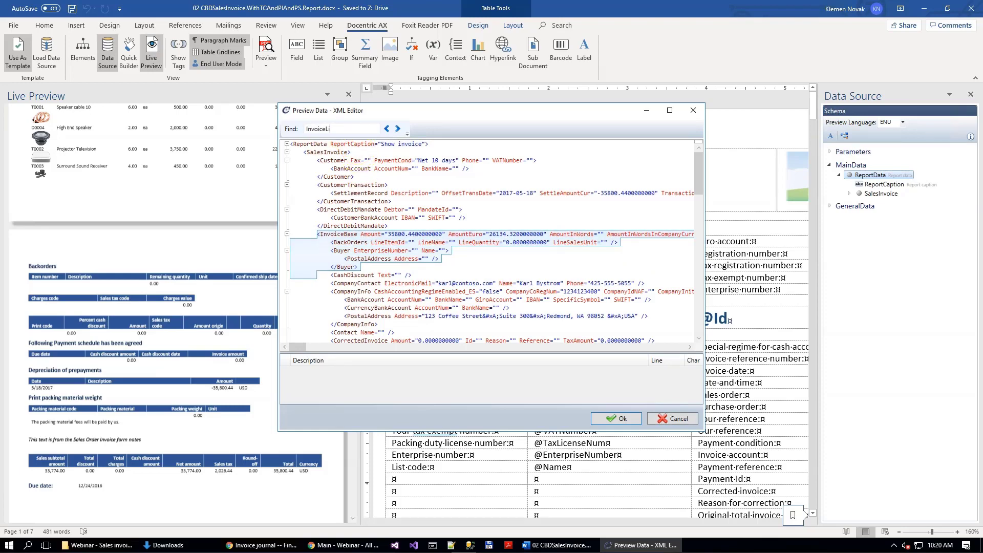
key("Return")
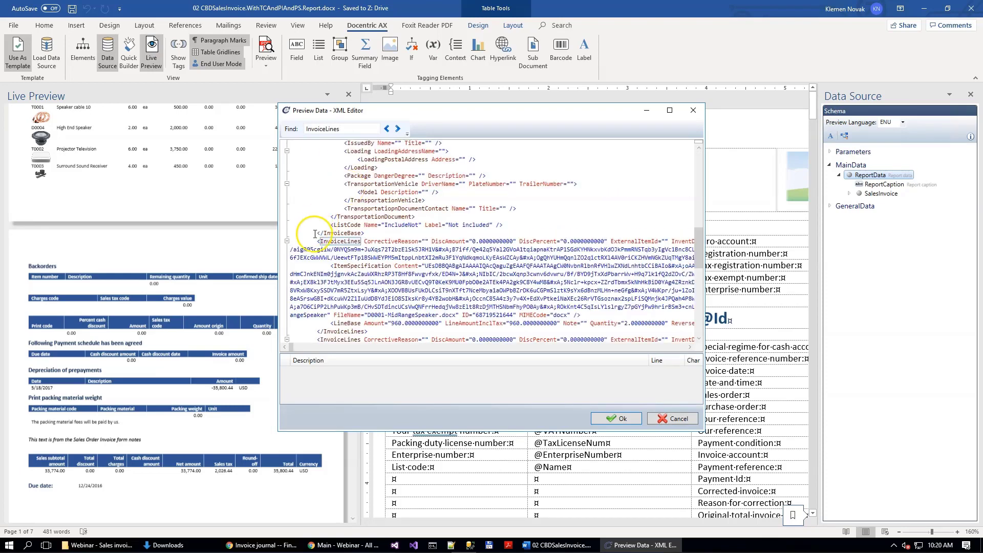
scroll(361, 315, "down", 2)
left_click_drag(373, 286, 373, 285)
key("ctrl+c")
left_click(374, 285)
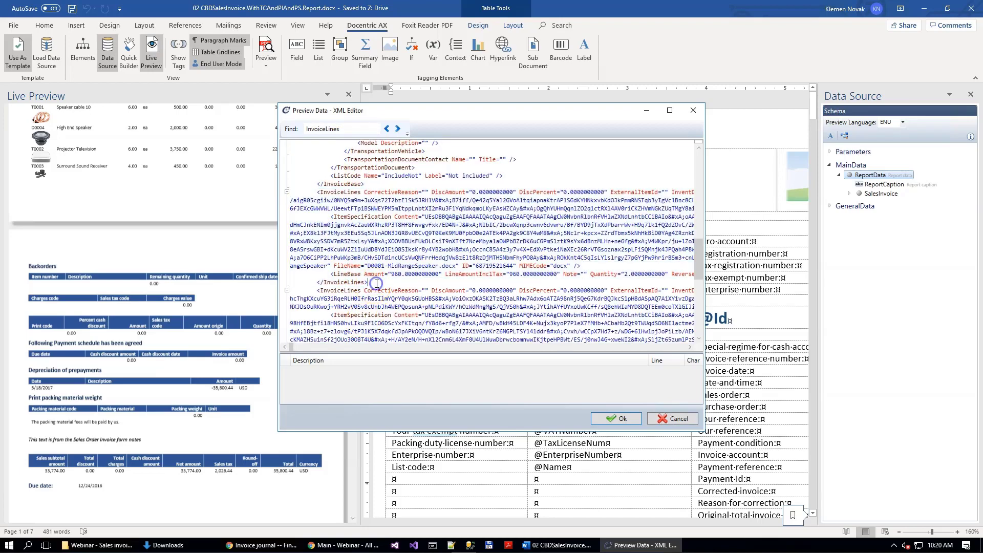
key("ctrl+v")
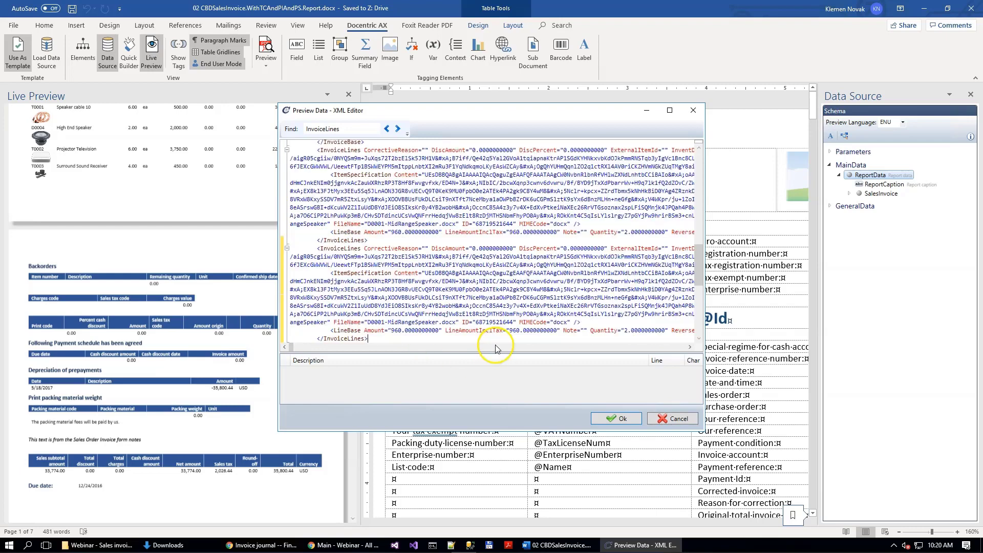
scroll(513, 255, "down", 2)
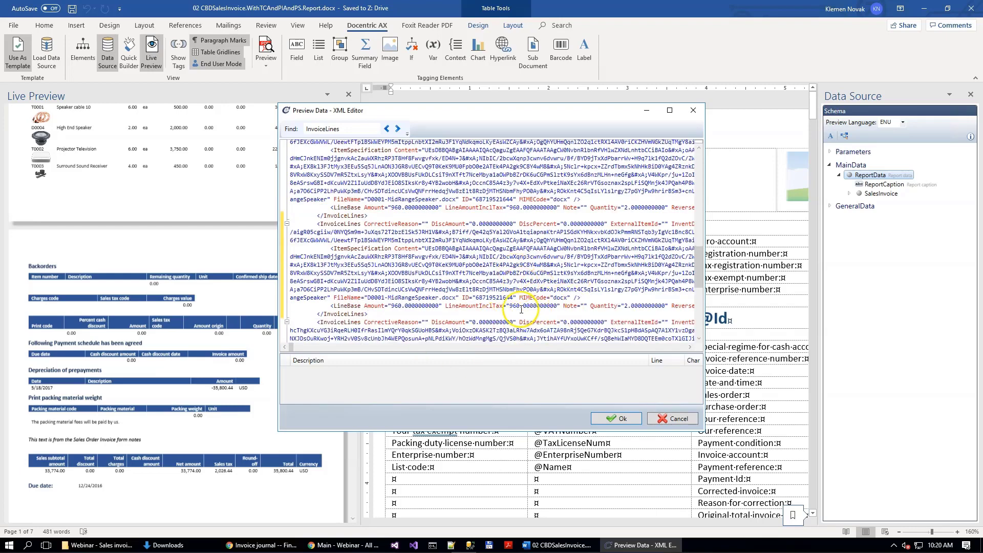
left_click(617, 416)
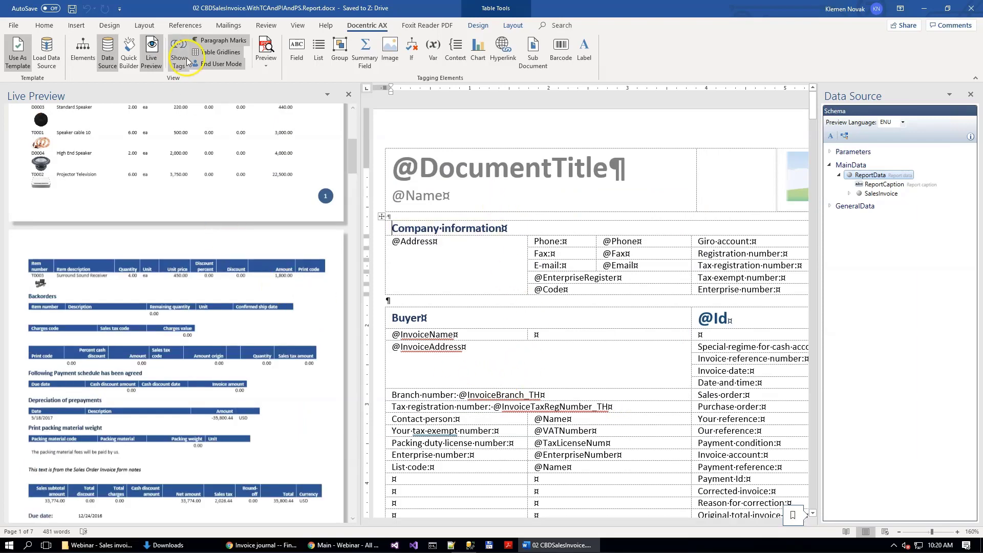
scroll(230, 268, "up", 3)
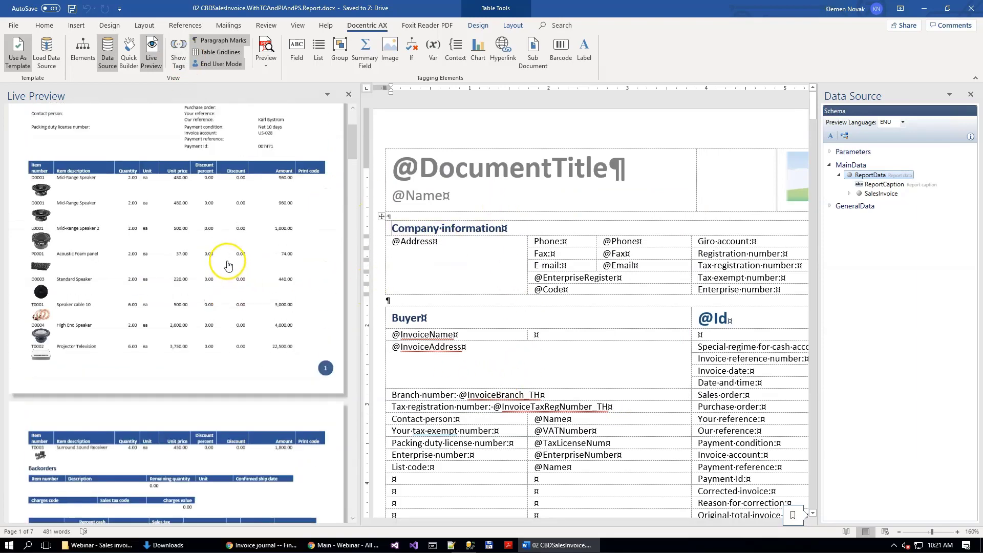
scroll(70, 206, "up", 1, "ctrl")
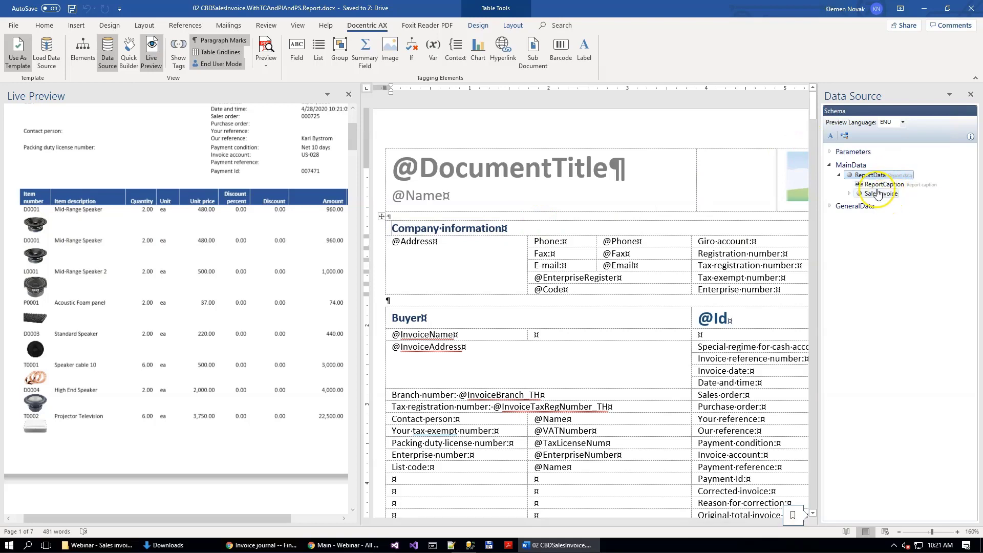
Step: Reopen the ReportData preview data, find InvoiceLines and go to the start of the first line's ItemImage value
left_click(847, 136)
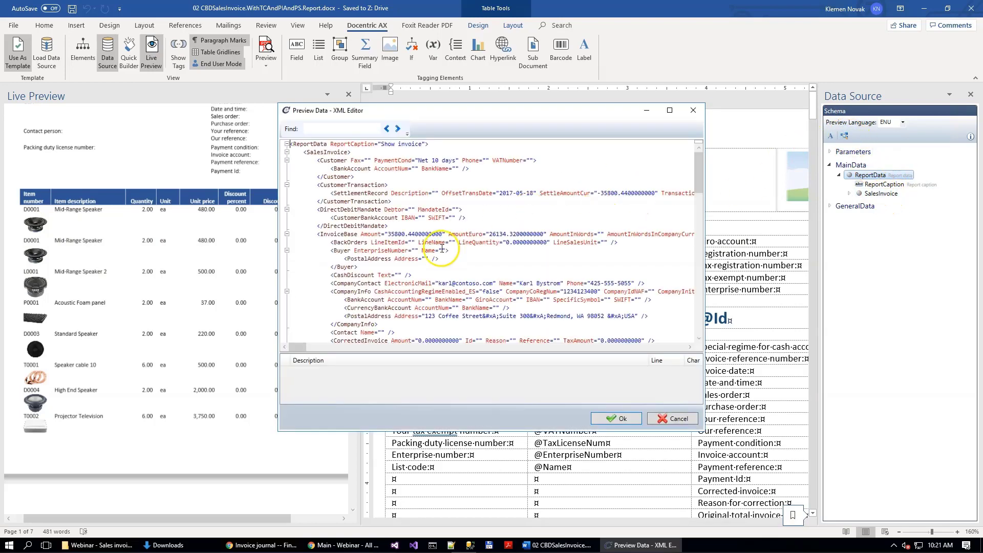
scroll(361, 251, "down", 2)
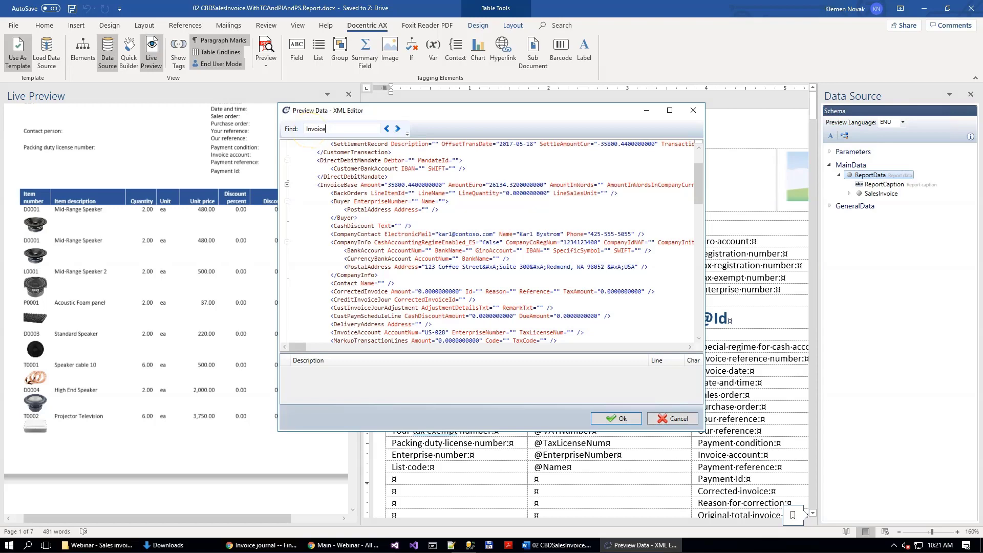
key("Return")
left_click(444, 235)
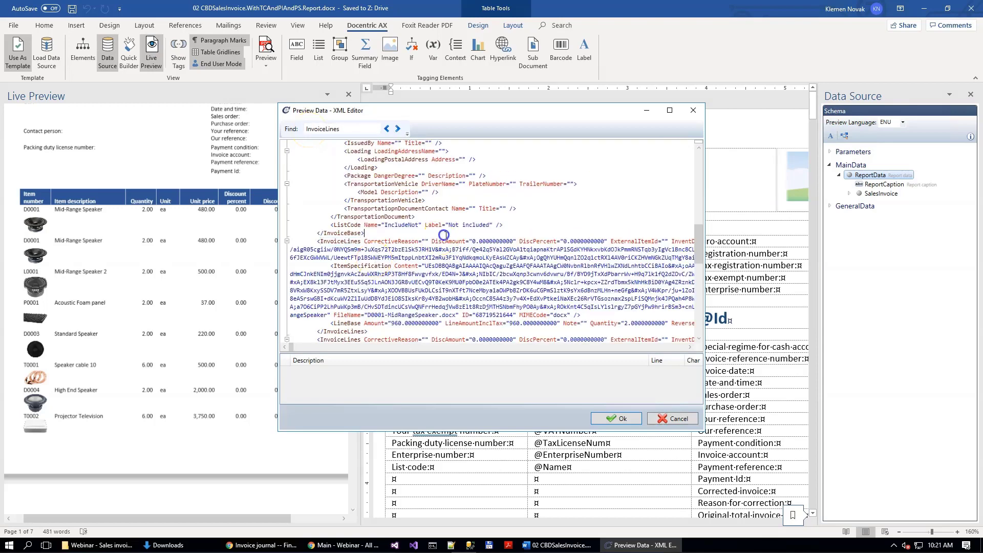
key("ctrl+Right")
key("ctrl+Right")
key("ctrl+Right")
key("ctrl+Right")
key("ctrl+Right")
key("ctrl+Right")
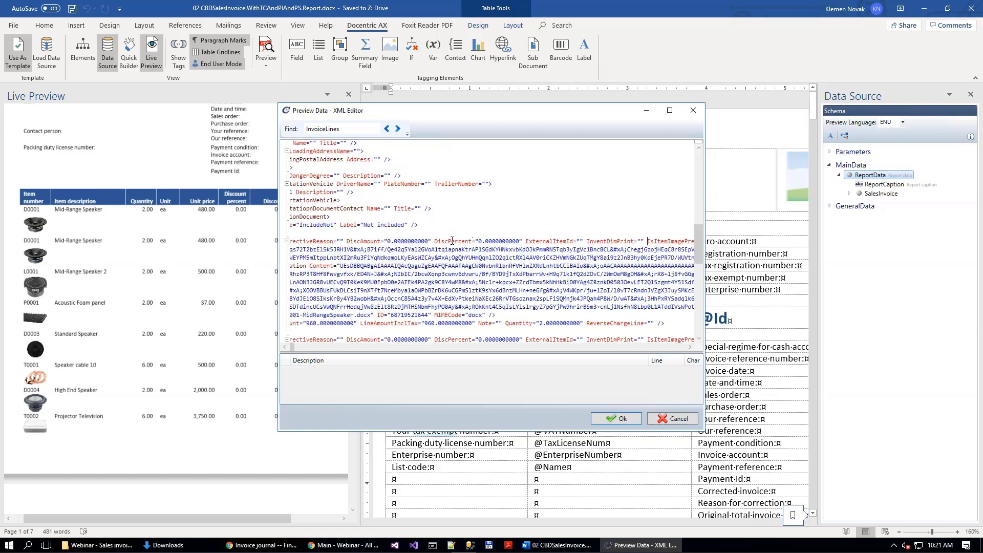
key("ctrl+Right")
key("ctrl+Right")
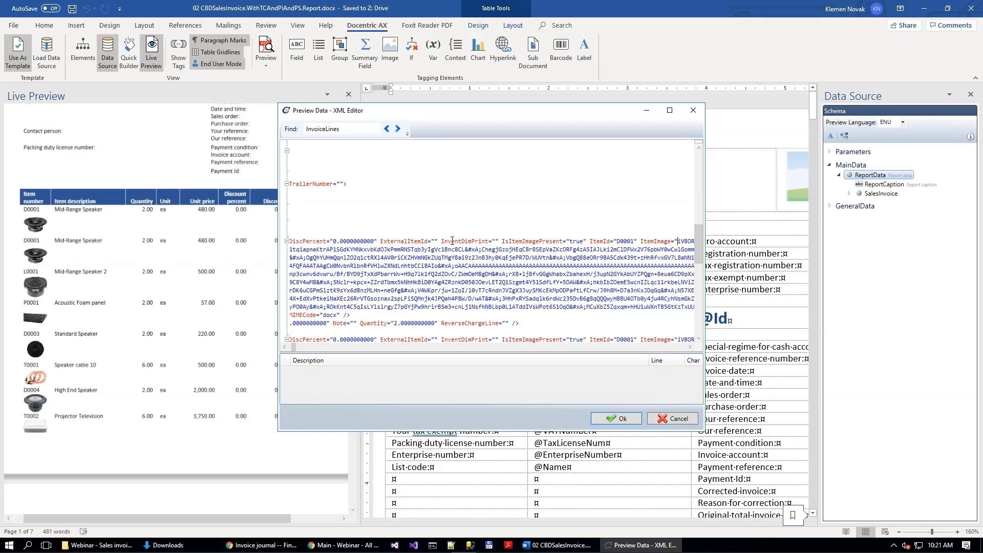
Step: Delete the ItemImage value of the first D0001 invoice line in the preview data and apply the change
key("shift+Down")
key("shift+Down")
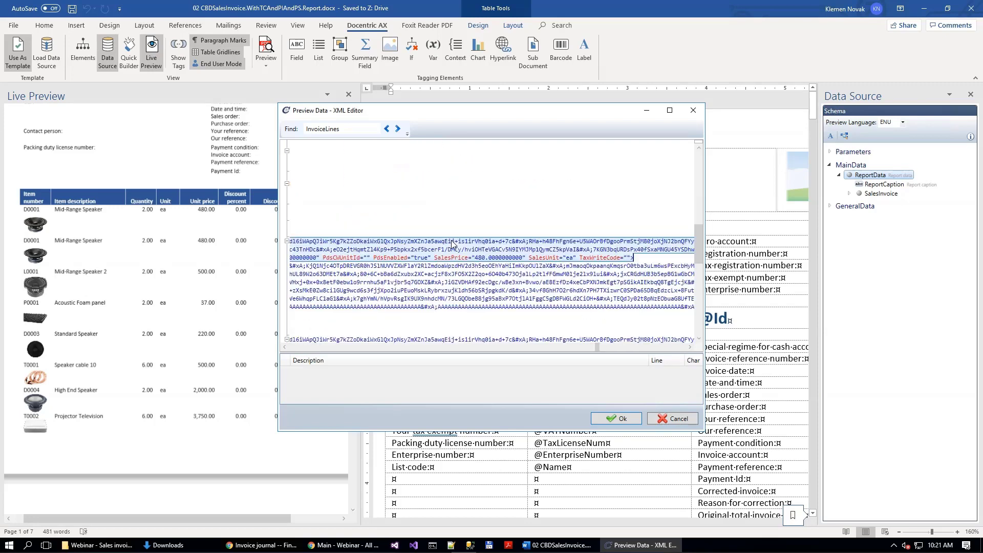
key("ctrl+shift+Left")
key("ctrl+shift+Left")
key("ctrl+shift+Left")
key("ctrl+shift+Left")
key("ctrl+shift+Left")
key("ctrl+shift+Left")
key("ctrl+shift+Left")
key("ctrl+shift+Left")
key("ctrl+shift+Left")
key("ctrl+shift+Left")
key("ctrl+shift+Left")
key("ctrl+shift+Left")
key("ctrl+shift+Left")
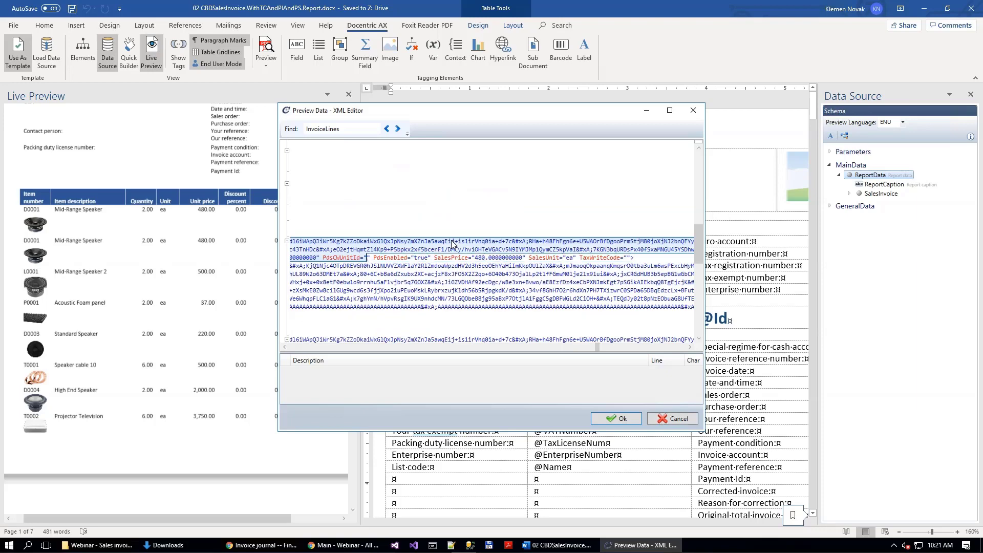
key("ctrl+shift+Left")
key("ctrl+shift+Left")
key("ctrl+shift+Left")
key("ctrl+shift+Left")
key("ctrl+shift+Left")
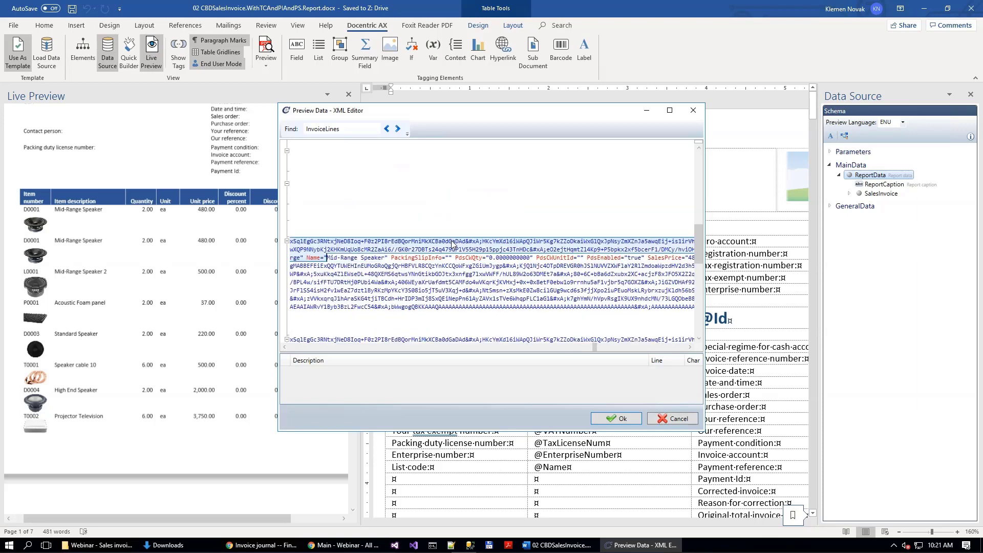
key("ctrl+shift+Left")
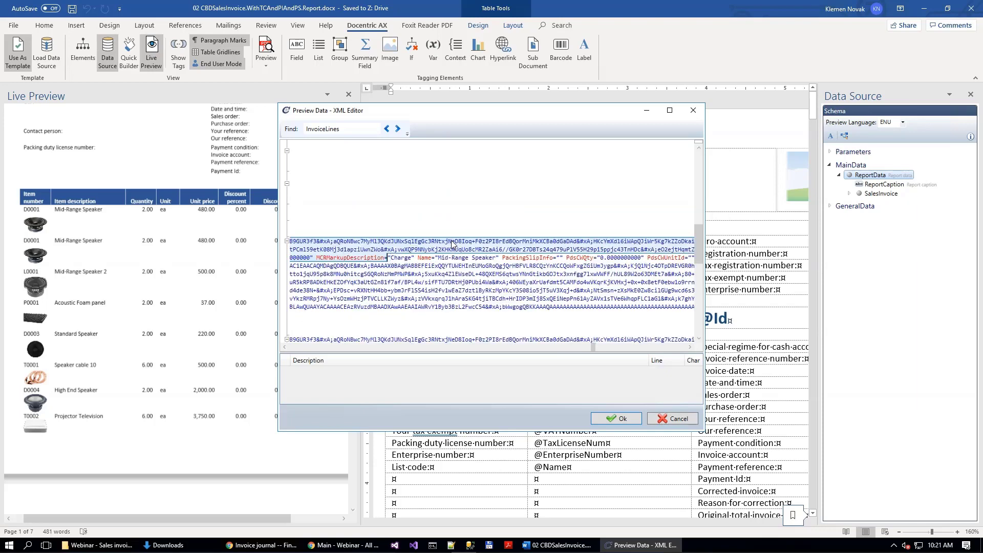
key("ctrl+shift+Left")
key("ctrl+shift+Left")
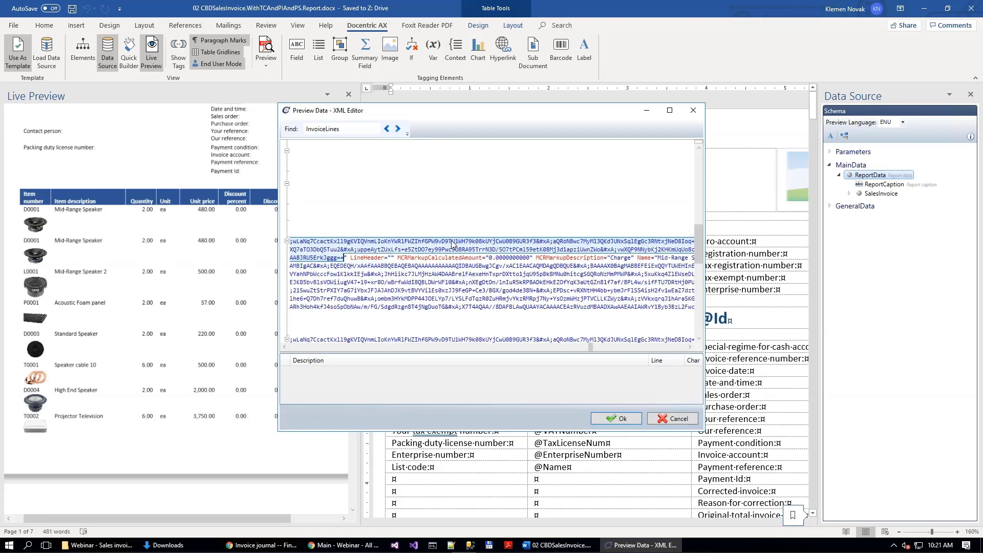
key("Delete")
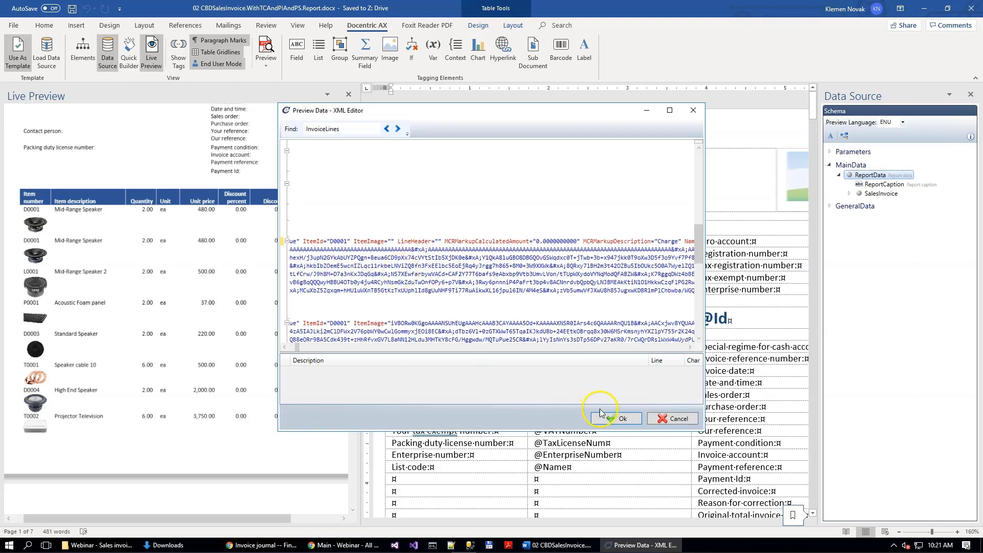
left_click(617, 418)
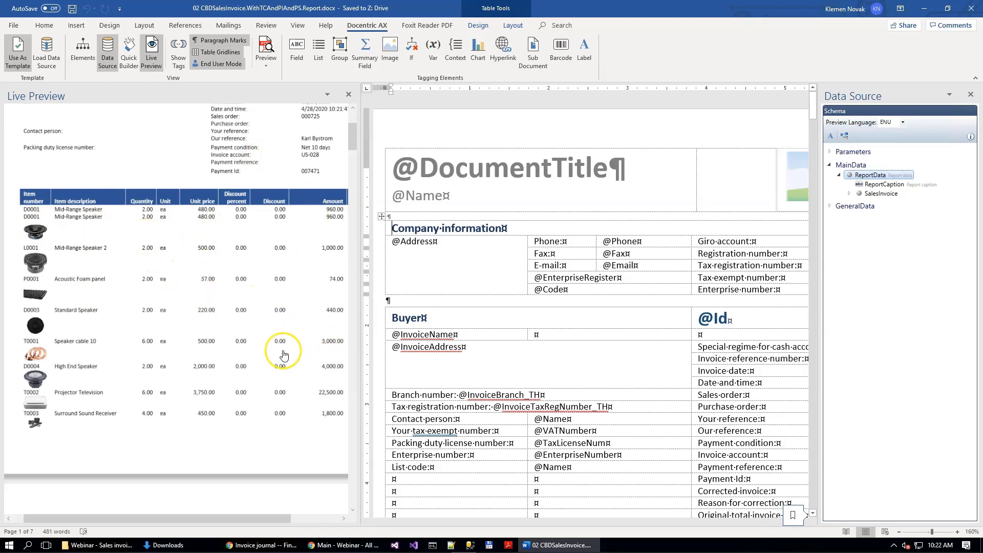
Step: Examine the invoice lines, totals and Product Specifications list throughout the live preview
scroll(284, 355, "down", 15)
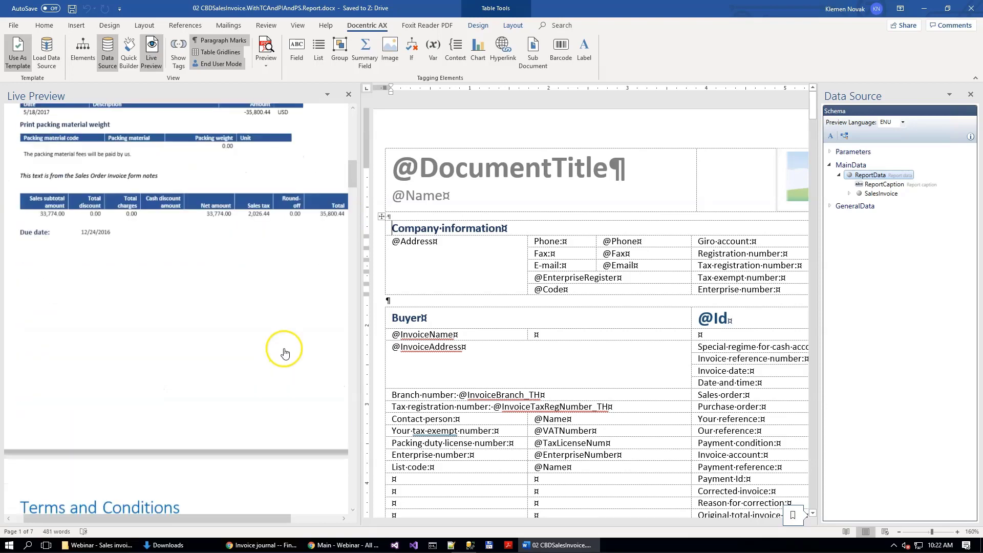
scroll(272, 325, "up", 12)
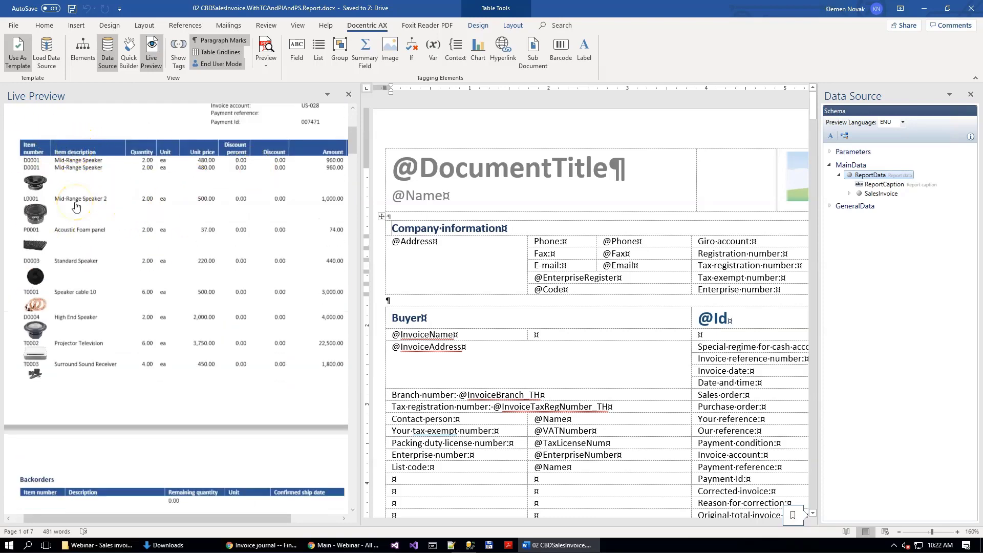
scroll(321, 435, "down", 3)
scroll(320, 435, "down", 10)
scroll(321, 434, "down", 10)
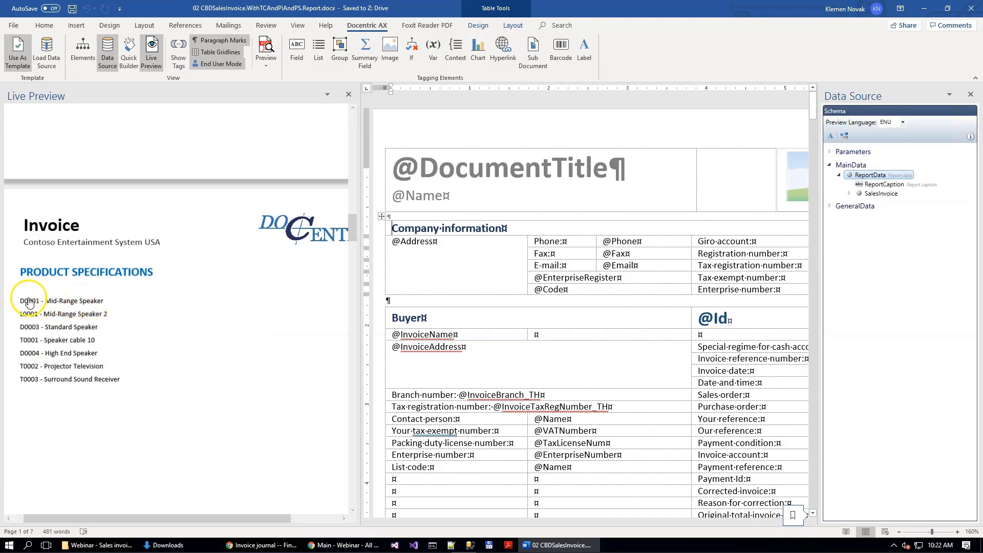
scroll(77, 448, "down", 10)
scroll(83, 446, "down", 10)
scroll(84, 446, "down", 10)
scroll(83, 445, "up", 15)
scroll(144, 404, "up", 12)
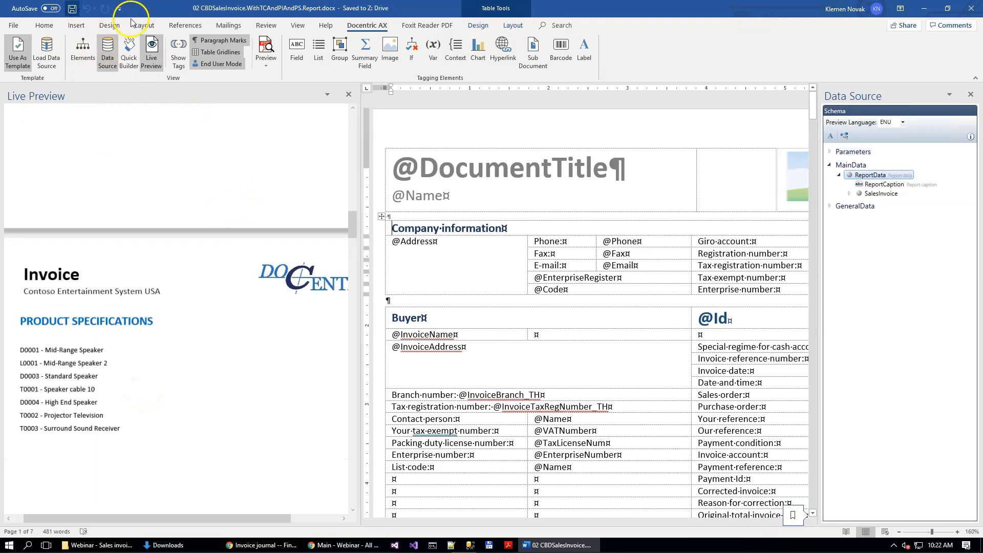
Step: Close the Word template and open the SalesInvoice.Report record in the Docentric AX reports in Finance and Operations
left_click(972, 9)
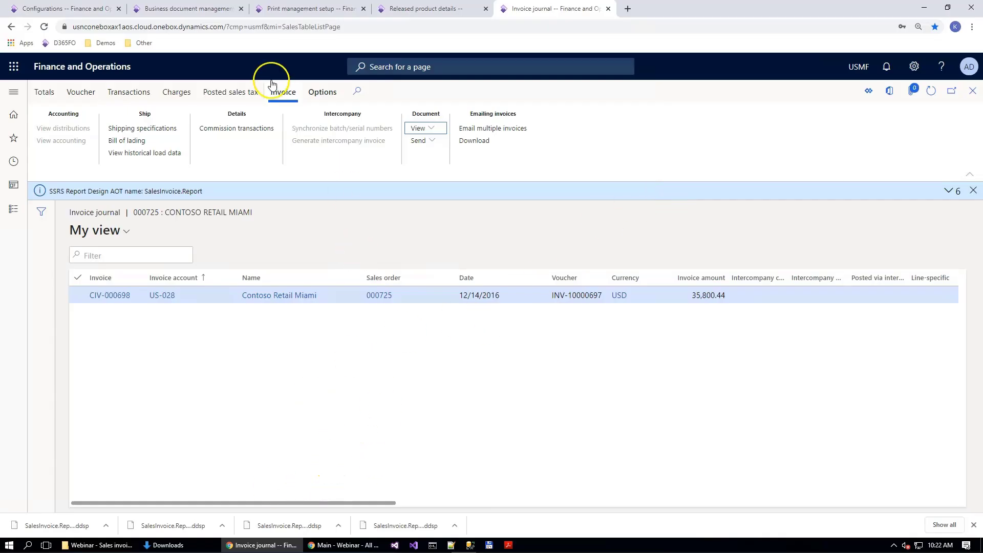
left_click(311, 9)
key("Escape")
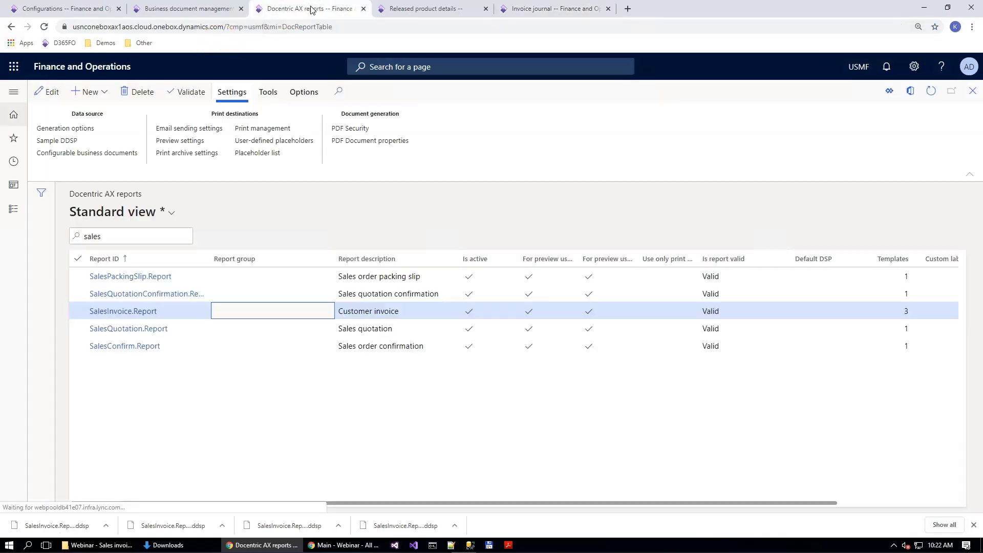
left_click(147, 312)
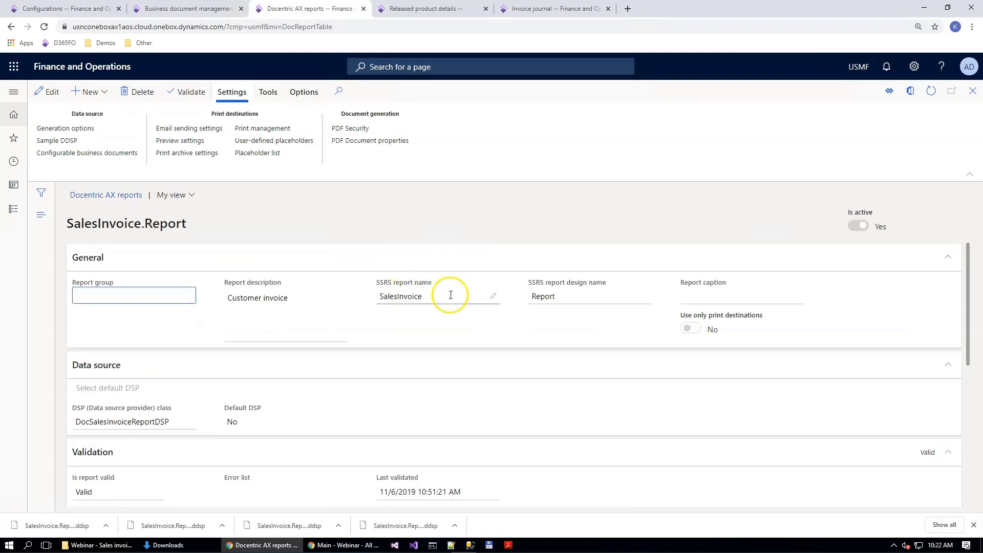
Step: Attach 02 CBDSalesInvoice.WithTCAndPIAndPS.Report.docx as the new file of the SalesInvoice.CDB.Report template and save it
scroll(450, 291, "down", 5)
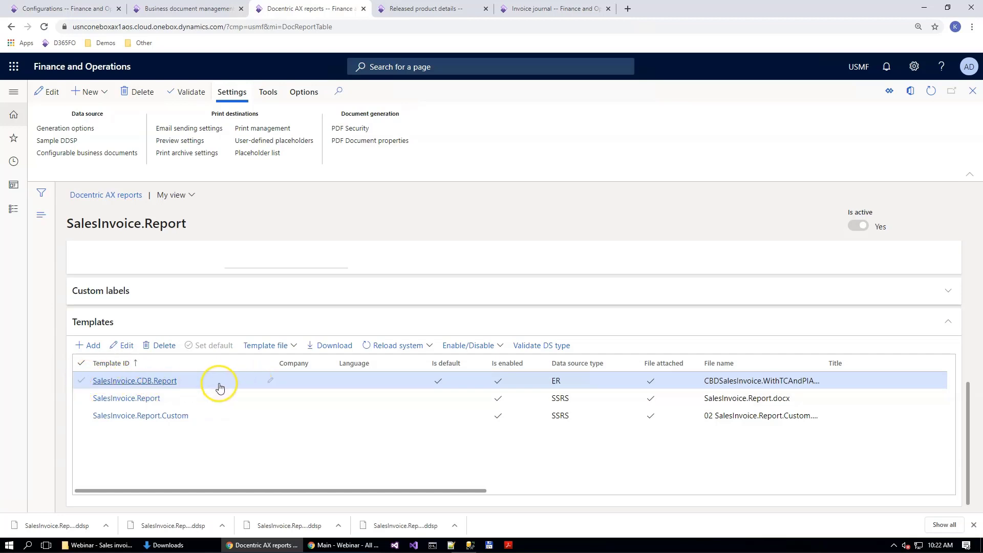
left_click(279, 346)
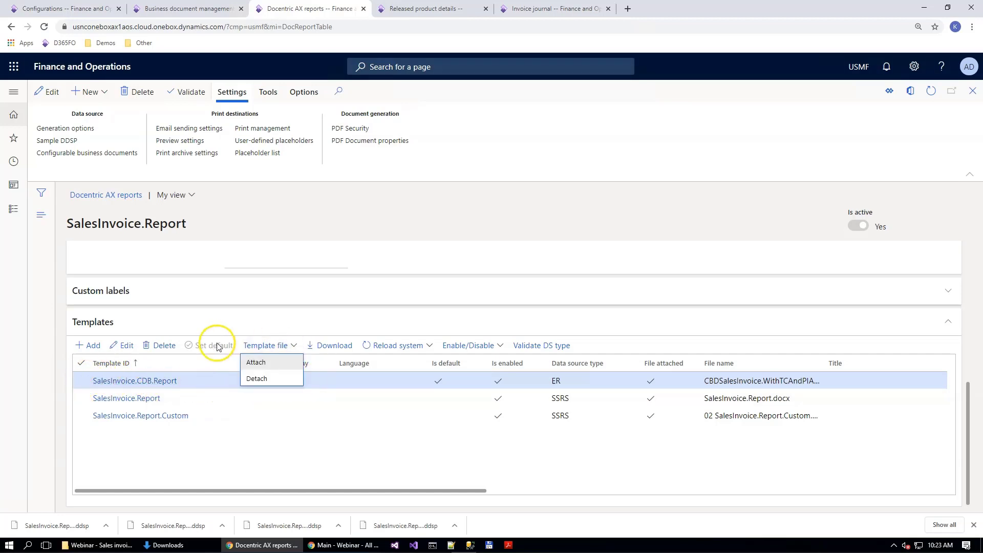
left_click(268, 363)
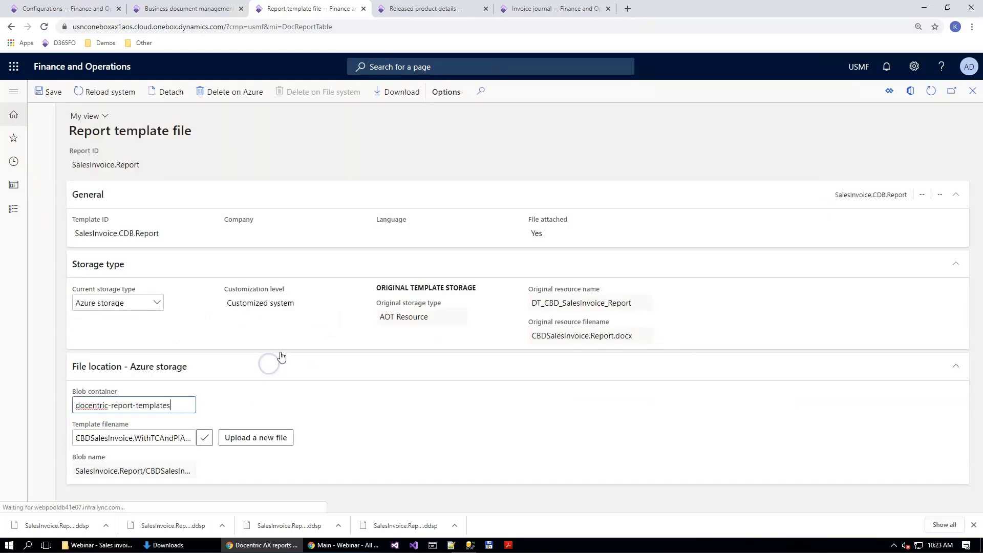
left_click(242, 442)
left_click(735, 123)
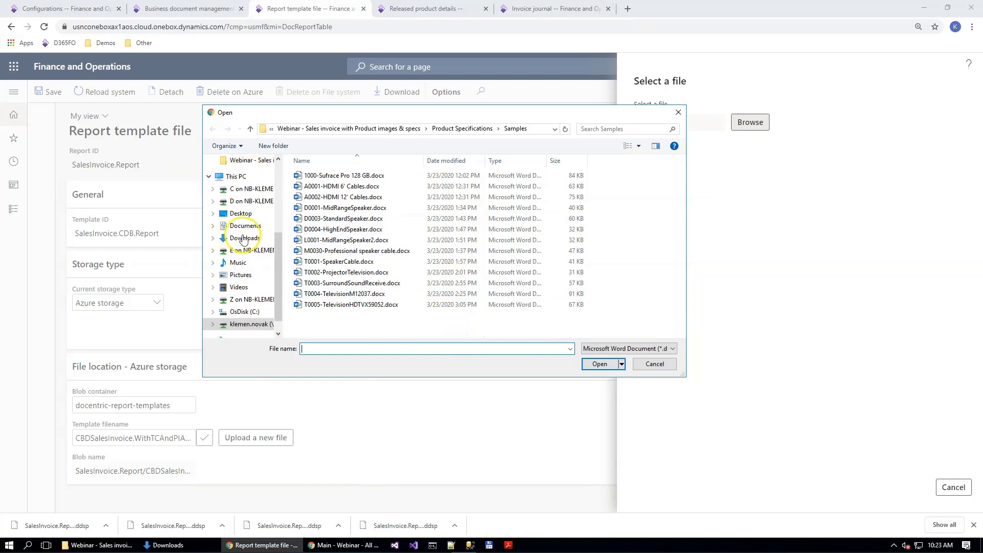
scroll(245, 214, "up", 1)
left_click(245, 200)
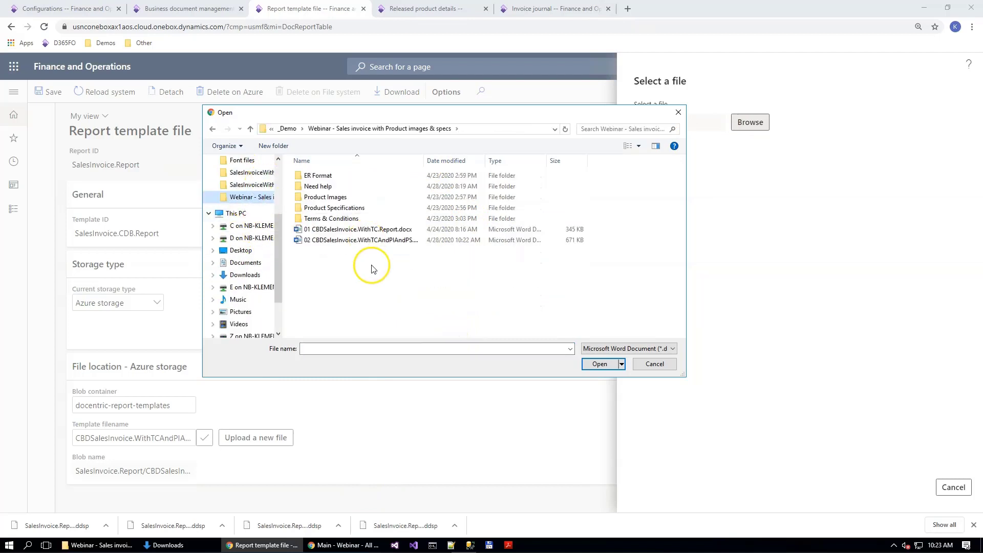
left_click(358, 240)
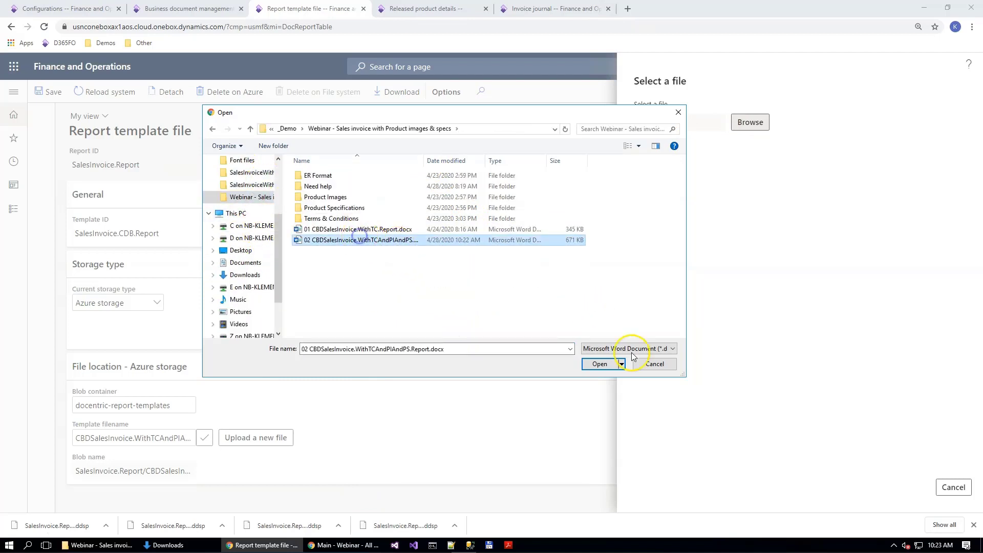
left_click(603, 364)
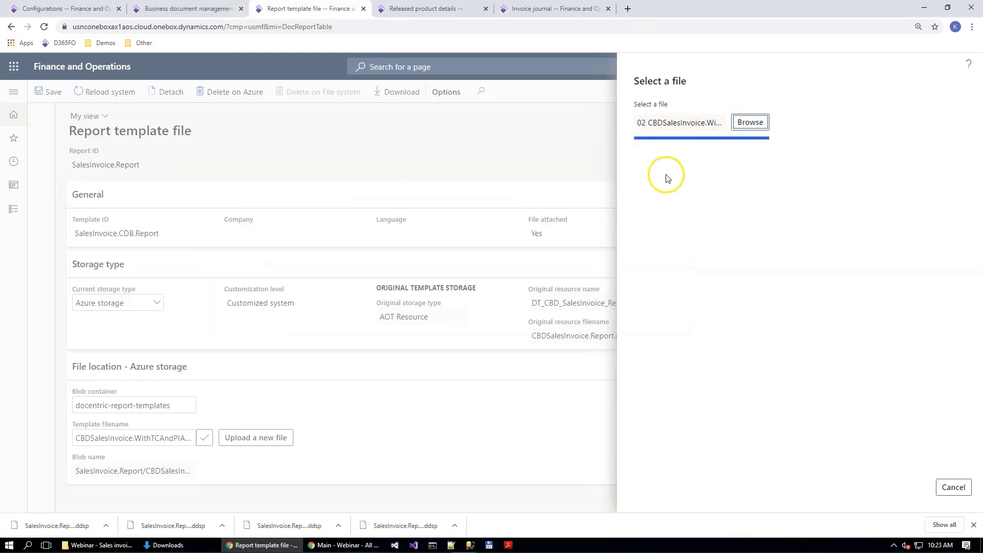
left_click(48, 92)
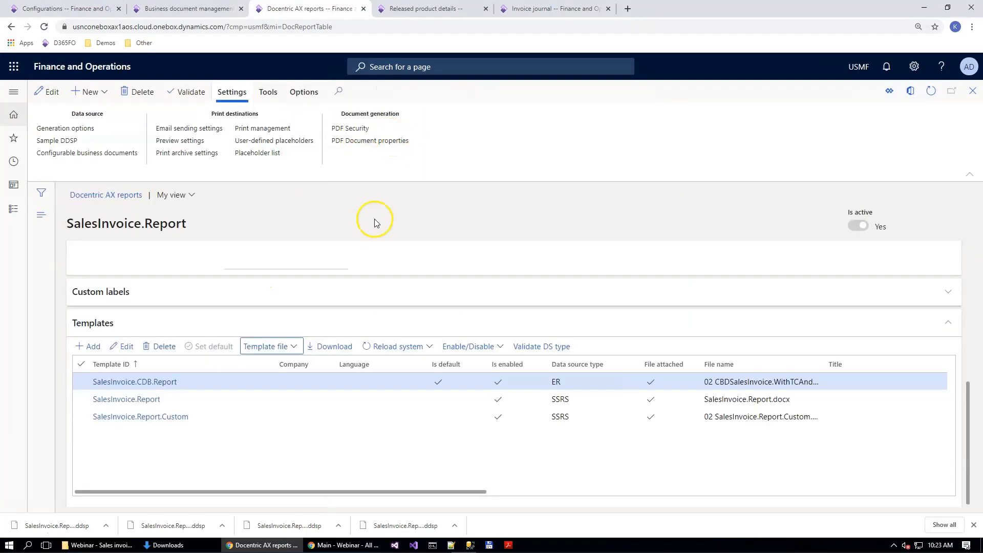
Step: In print management, select File as the print destination for the customer invoice's Original <Default> setting
left_click(279, 128)
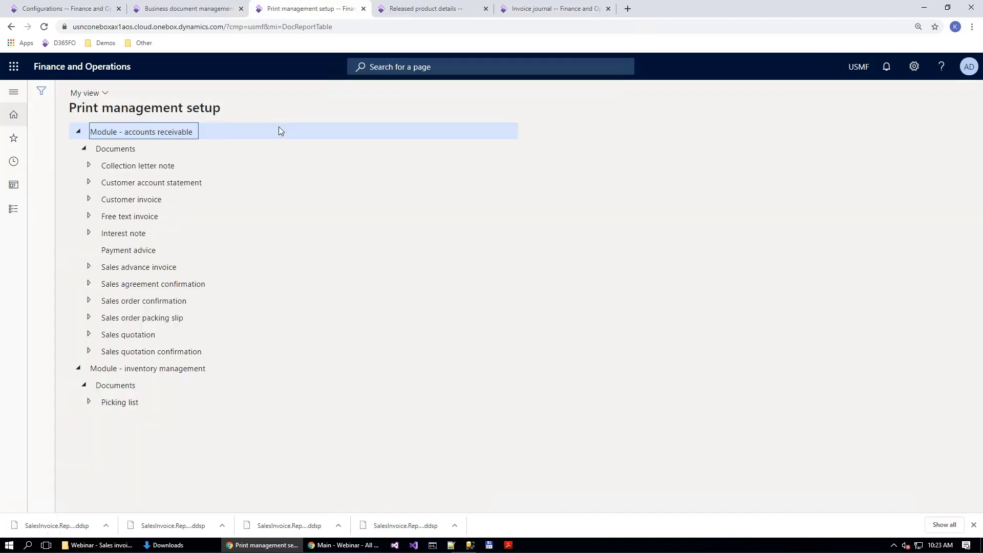
left_click(90, 201)
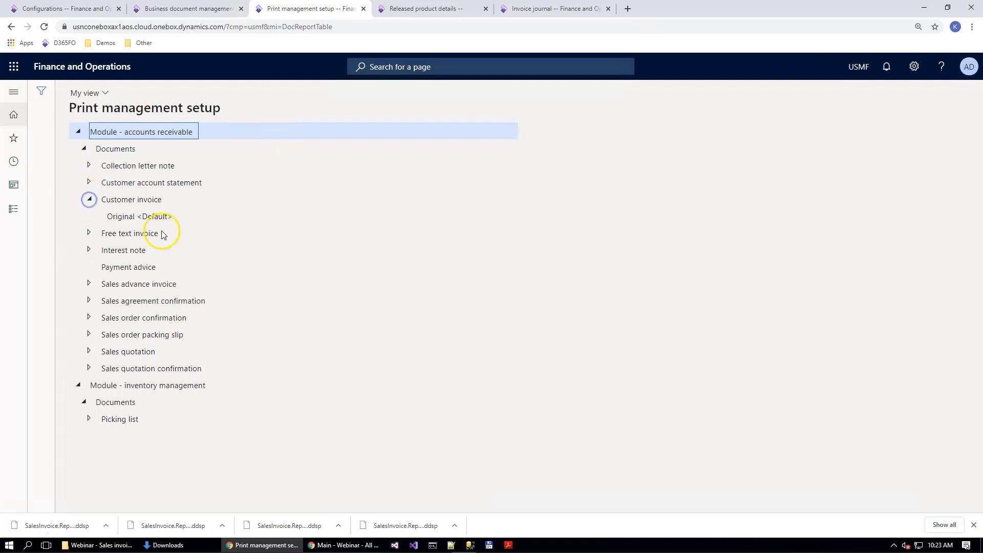
left_click(123, 216)
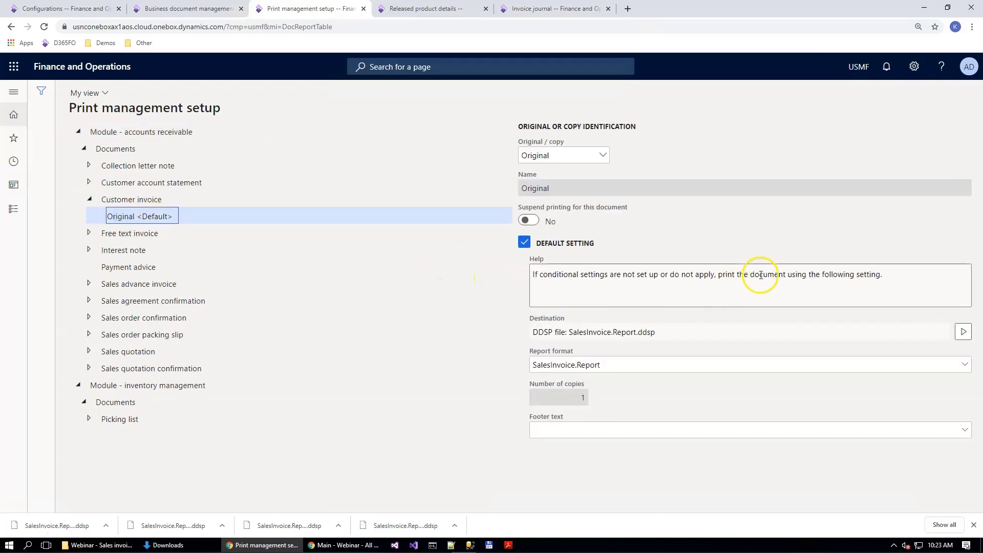
left_click(963, 332)
left_click(931, 366)
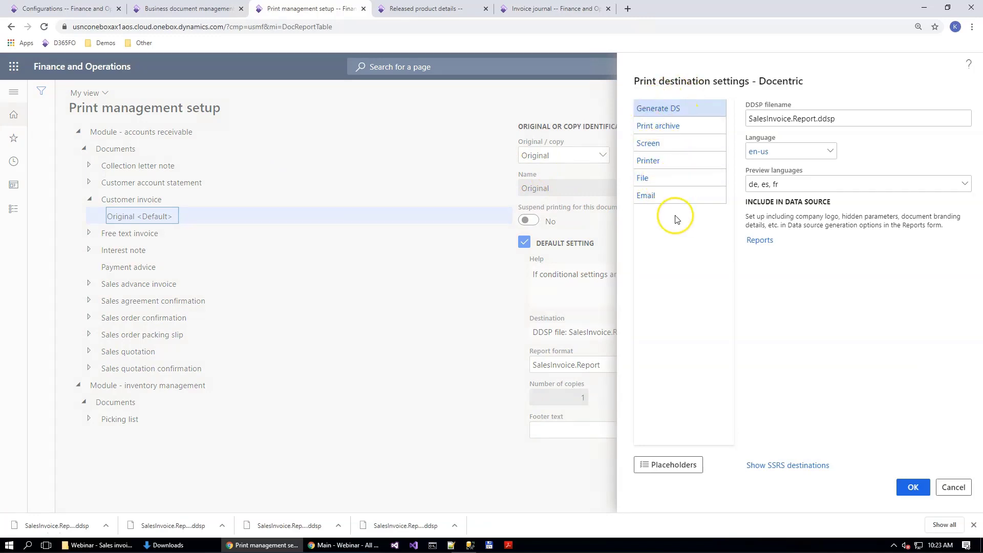
left_click(647, 180)
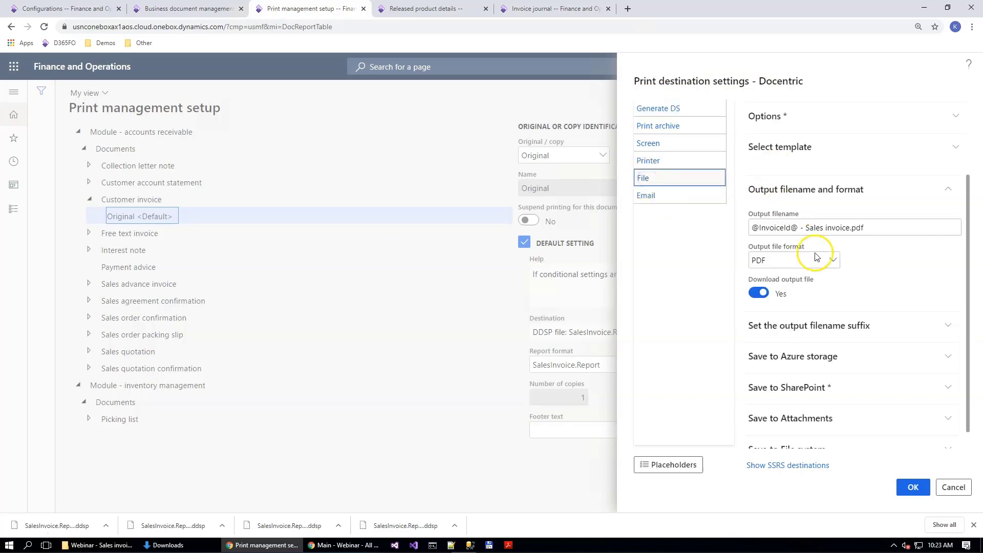
Step: Review the File destination's template, output filename and format, and its SharePoint site and folder path
left_click(778, 117)
left_click(780, 118)
left_click(768, 148)
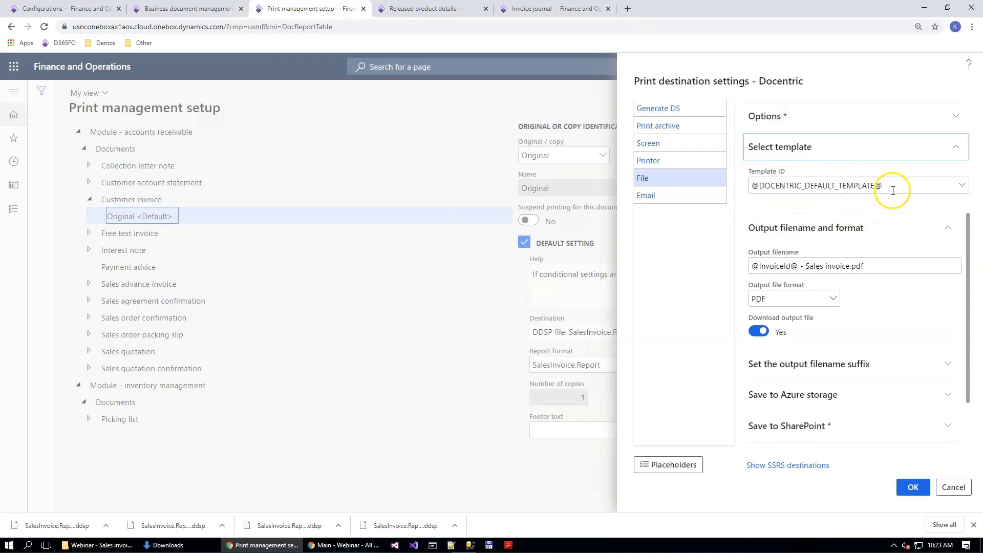
left_click(779, 146)
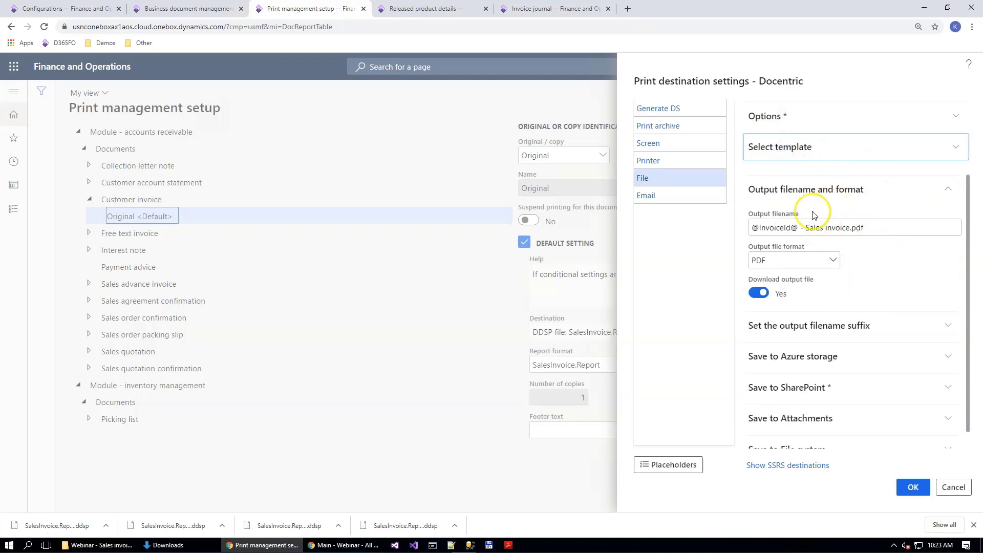
scroll(819, 287, "down", 1)
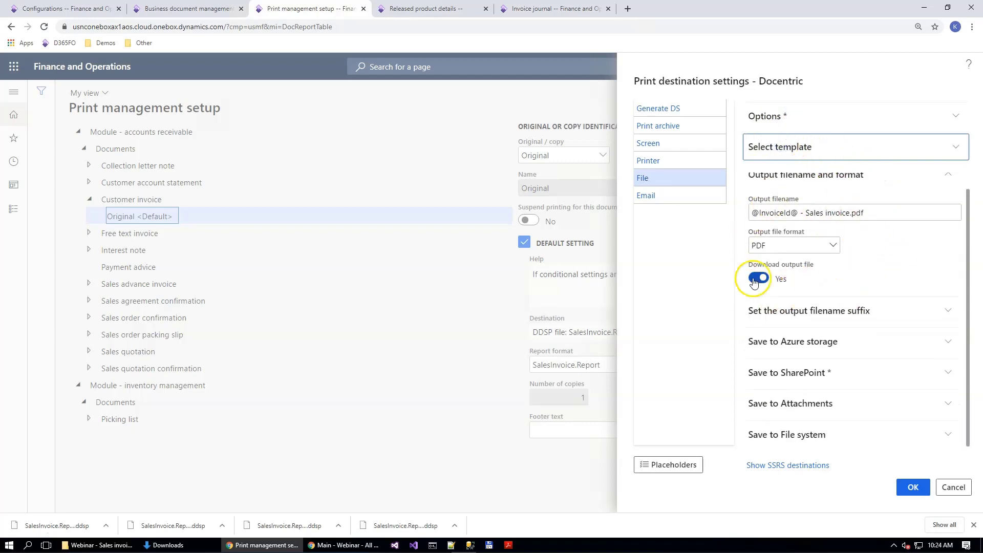
left_click(794, 372)
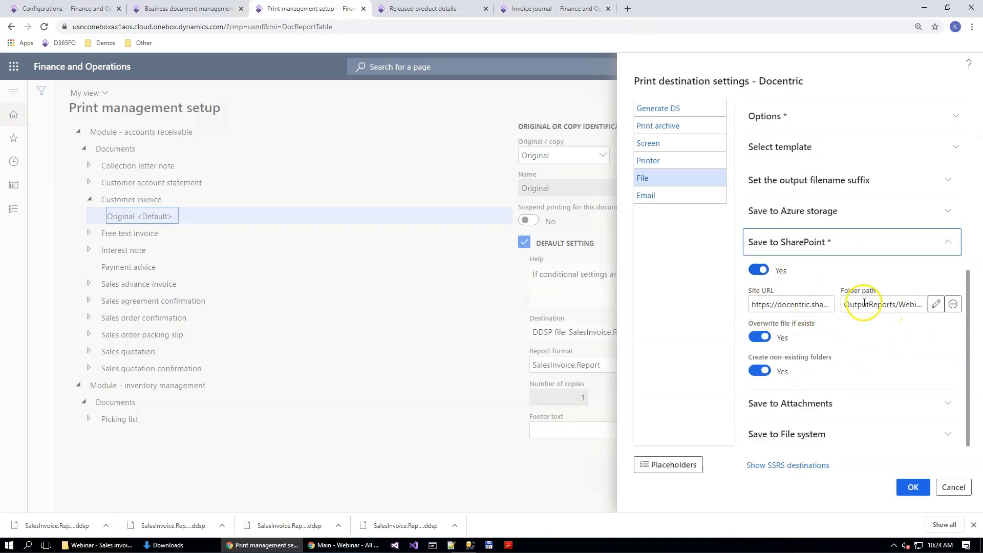
left_click(886, 305)
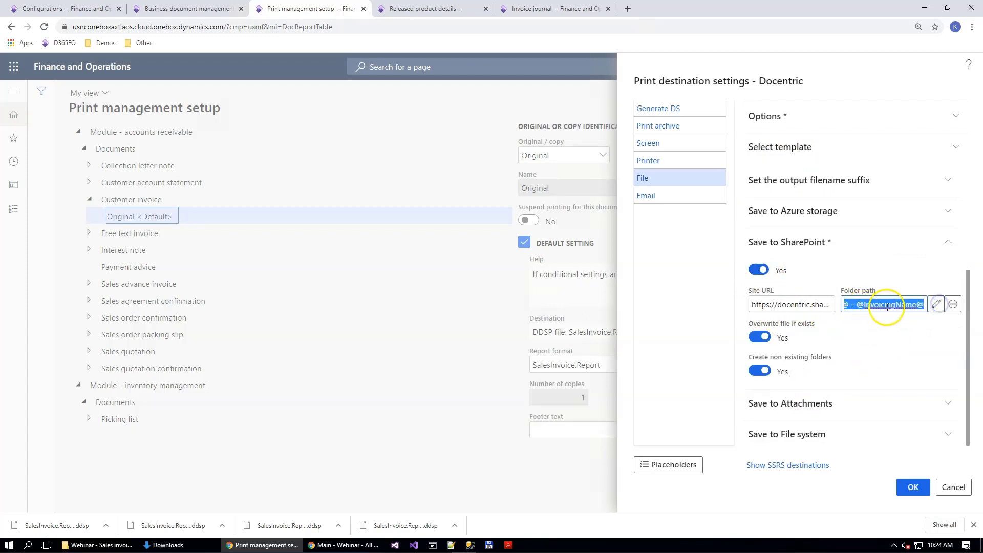
left_click(866, 304)
left_click_drag(844, 304, 922, 304)
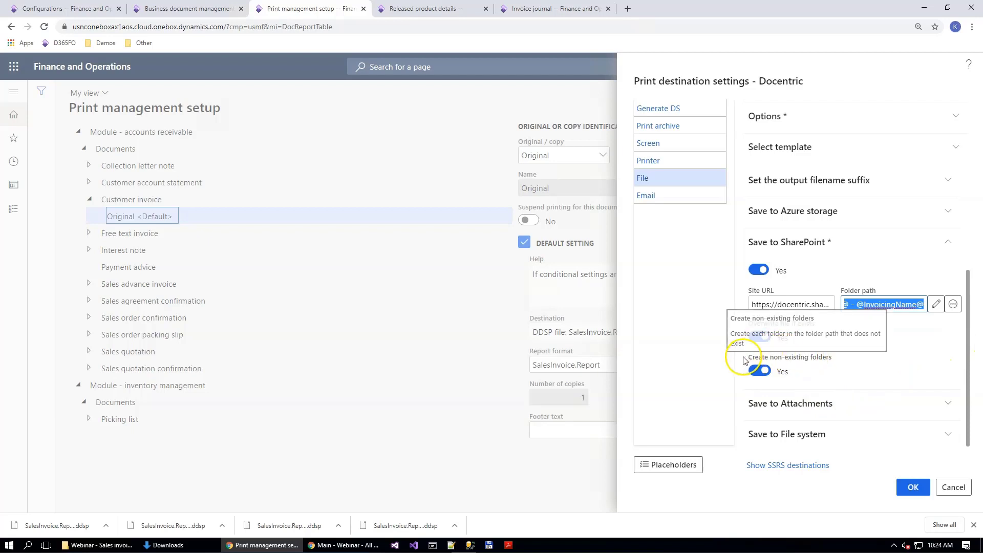
Step: Accept the customer invoice's print destination settings and return to the Invoice journal
left_click(915, 493)
left_click(139, 200)
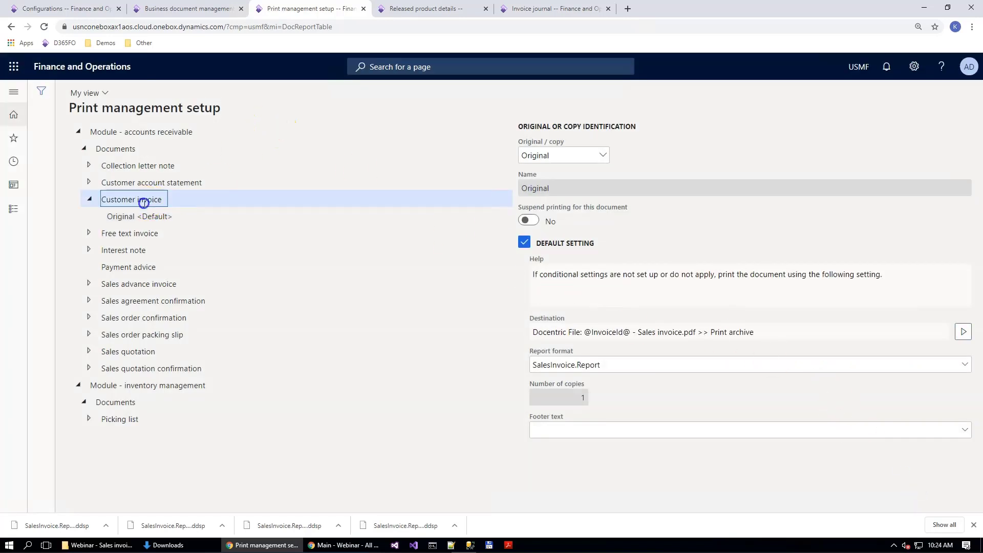
left_click(565, 14)
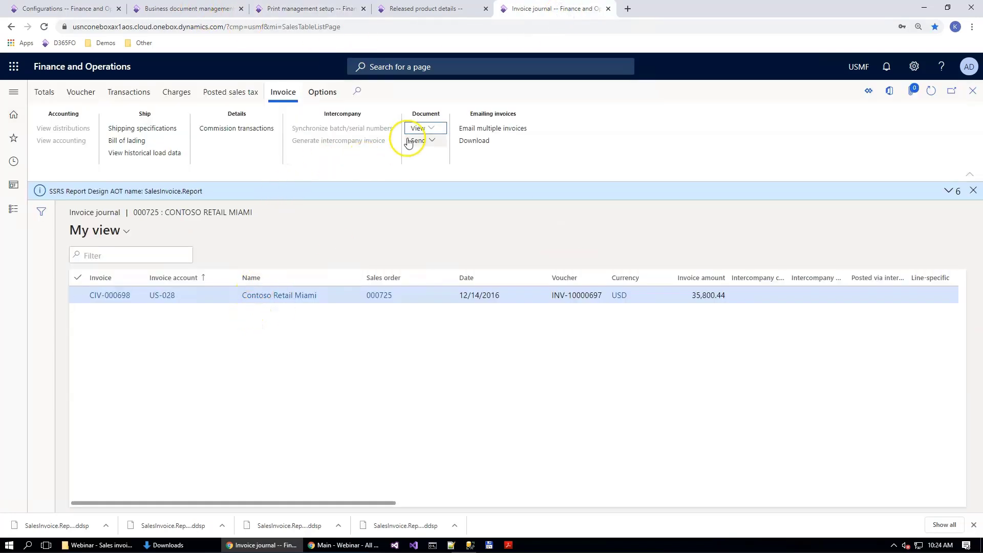
Step: Print the Contoso Retail Miami invoice from the Invoice journal and look through the pages of the generated PDF
left_click(423, 128)
left_click(445, 192)
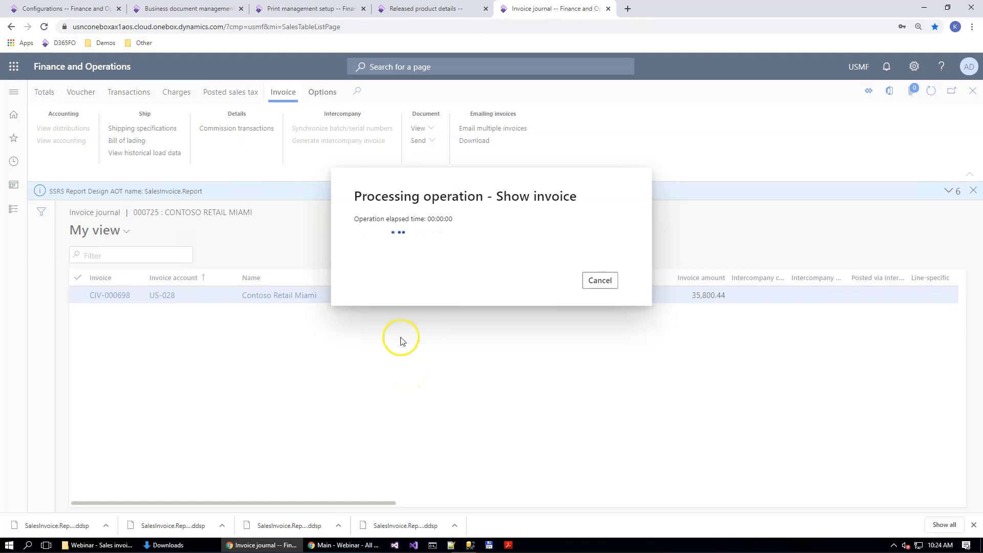
left_click(79, 528)
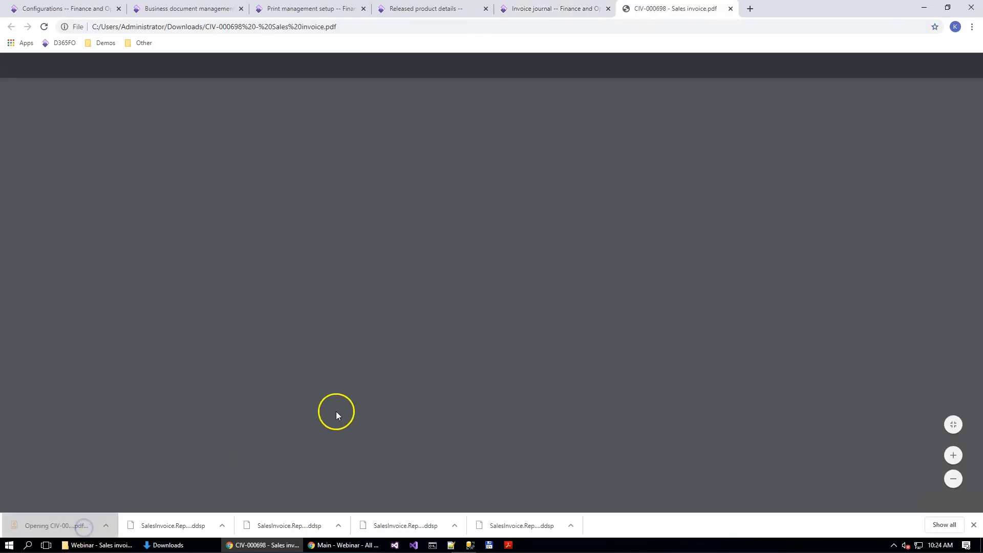
scroll(492, 333, "down", 3)
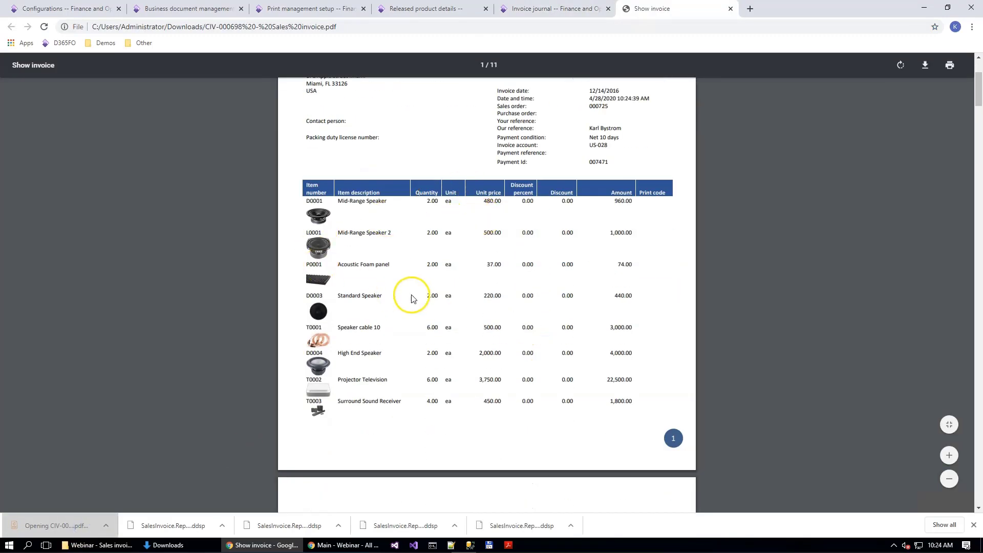
scroll(395, 293, "down", 15)
scroll(513, 233, "up", 6)
scroll(457, 182, "down", 14)
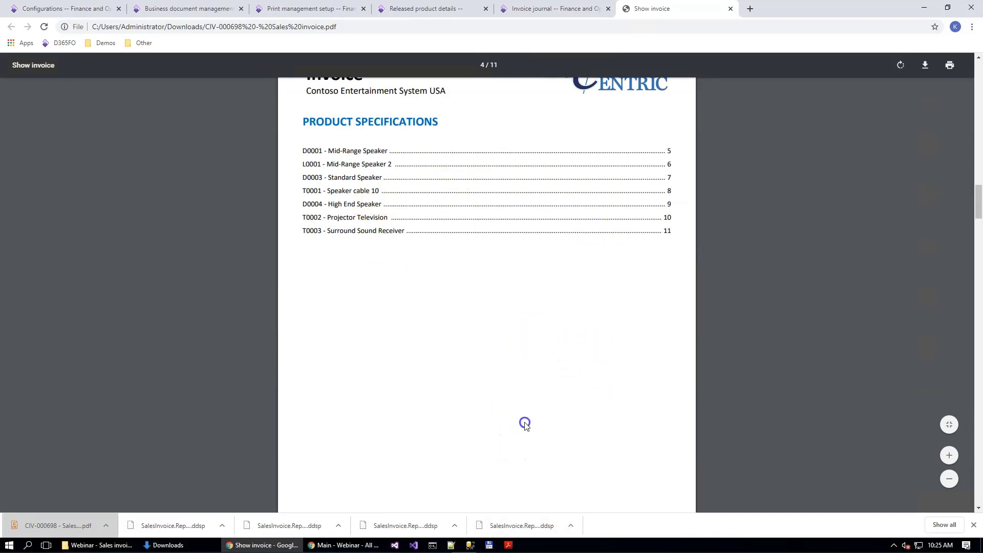
Step: Switch to SharePoint, go to the Contoso Retail Miami folder under Webinar > 2020, and check the saved sales invoice PDF
left_click(333, 545)
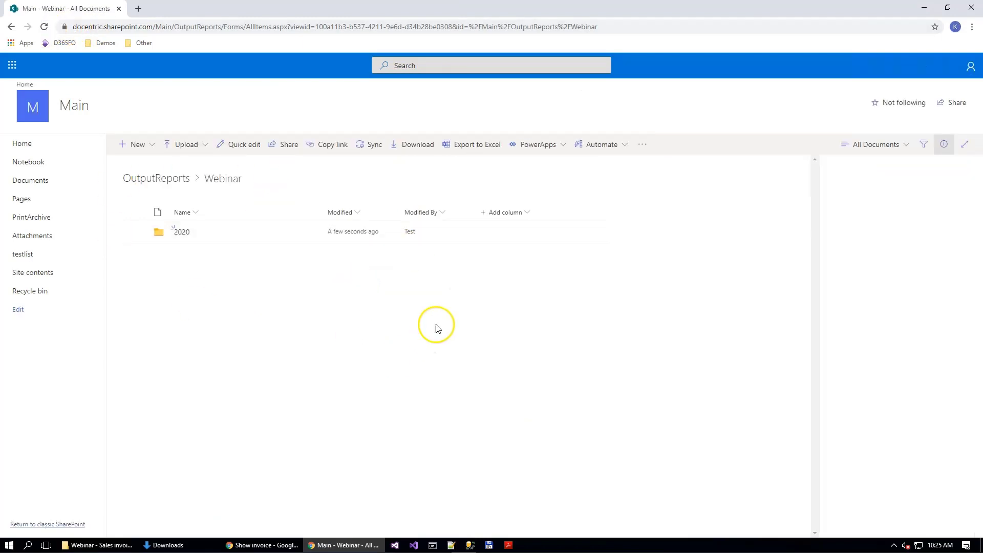
left_click(183, 233)
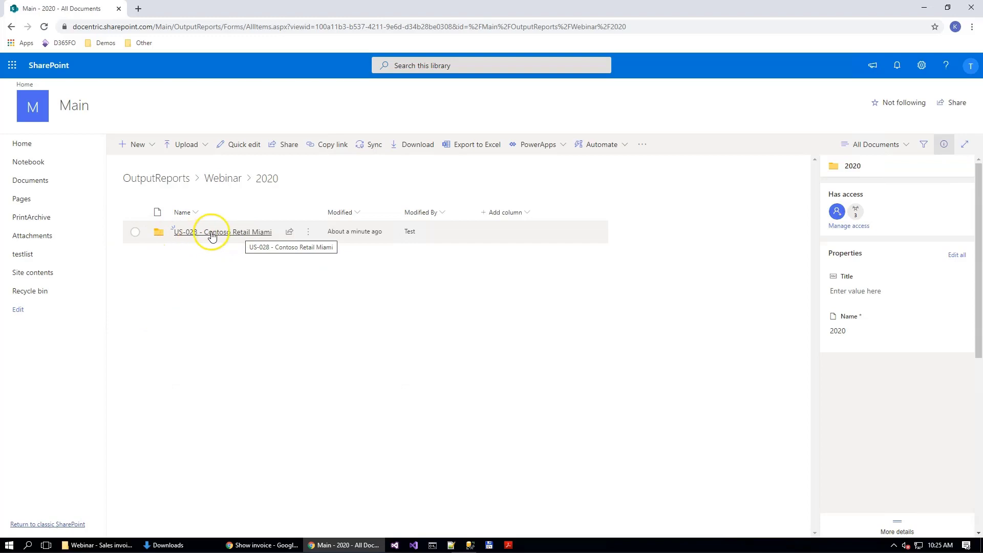
left_click(214, 235)
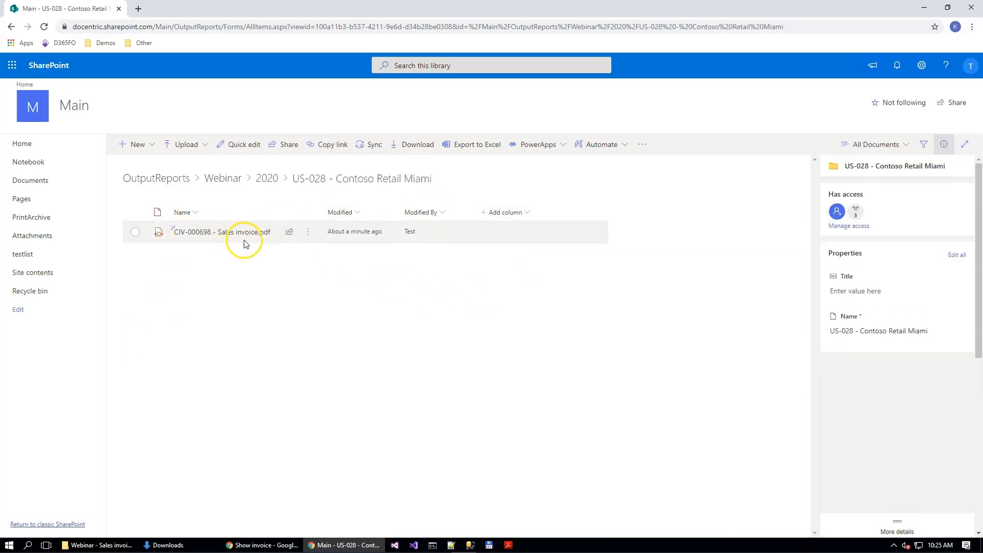
mouse_move(253, 235)
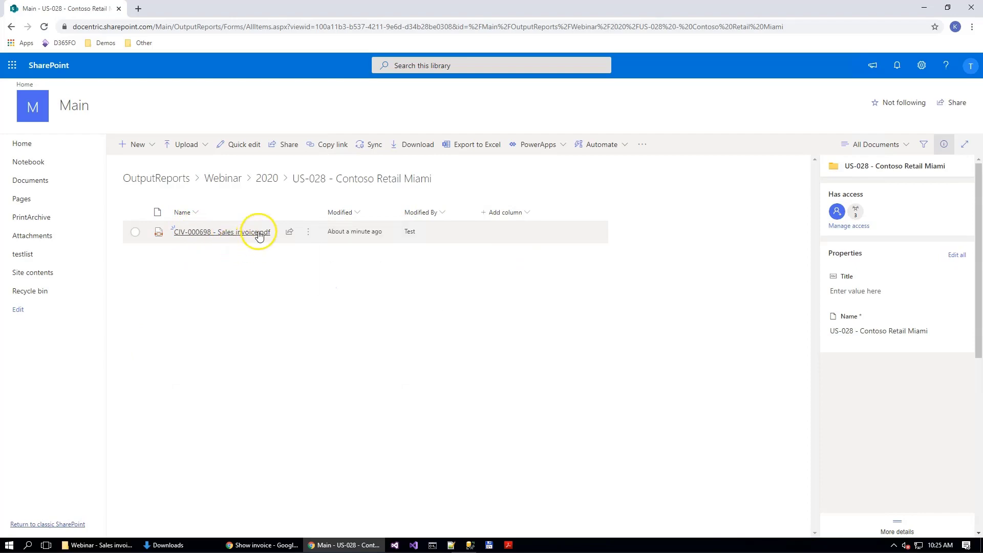
left_click(253, 232)
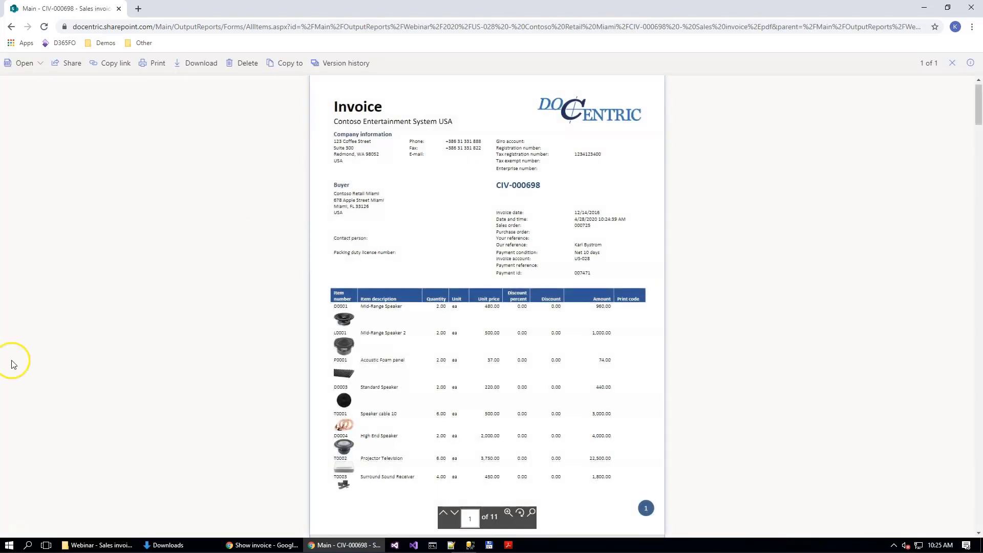
scroll(164, 302, "down", 2)
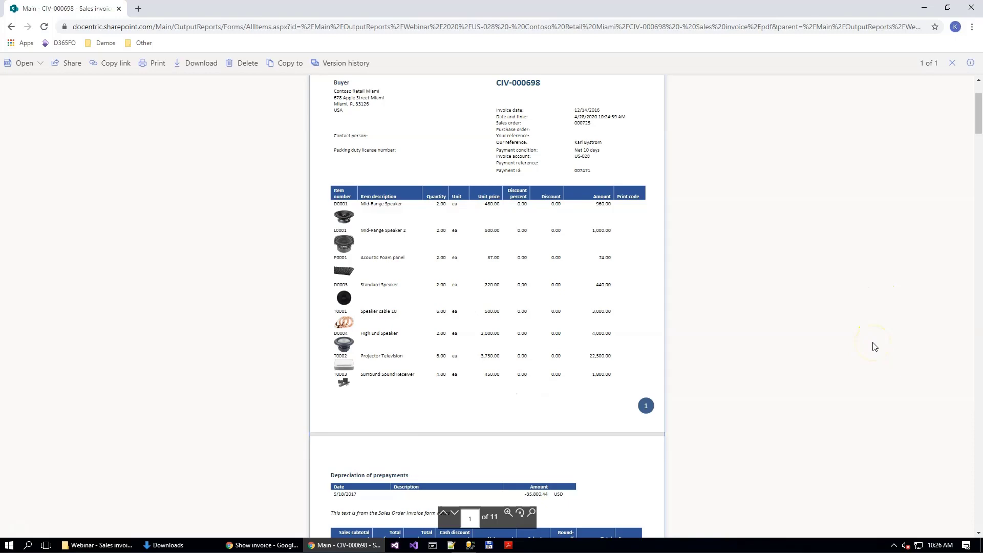
left_click(790, 318)
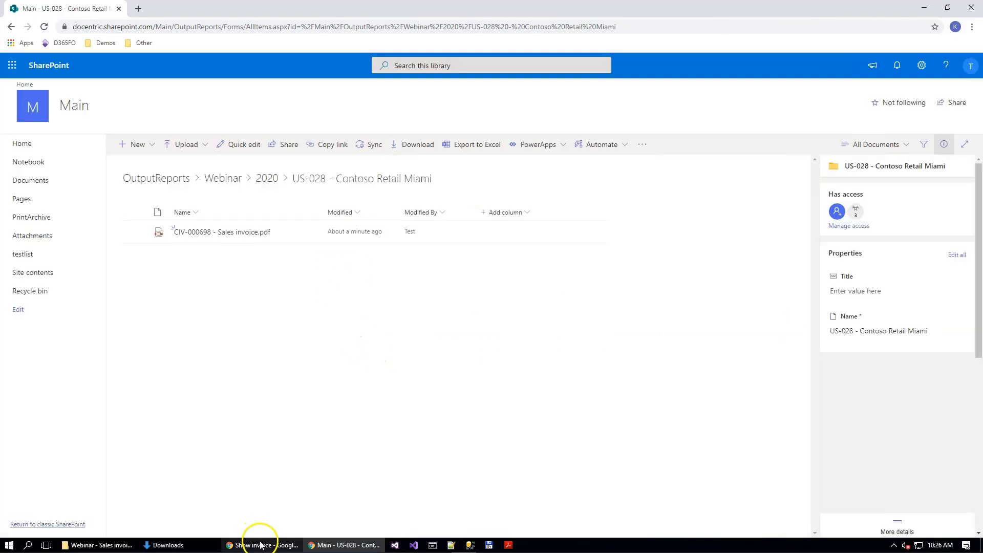
Step: Close the downloaded PDF and, in Print management setup, choose Email as the print destination for the customer invoice's Original <Default> setting
left_click(262, 546)
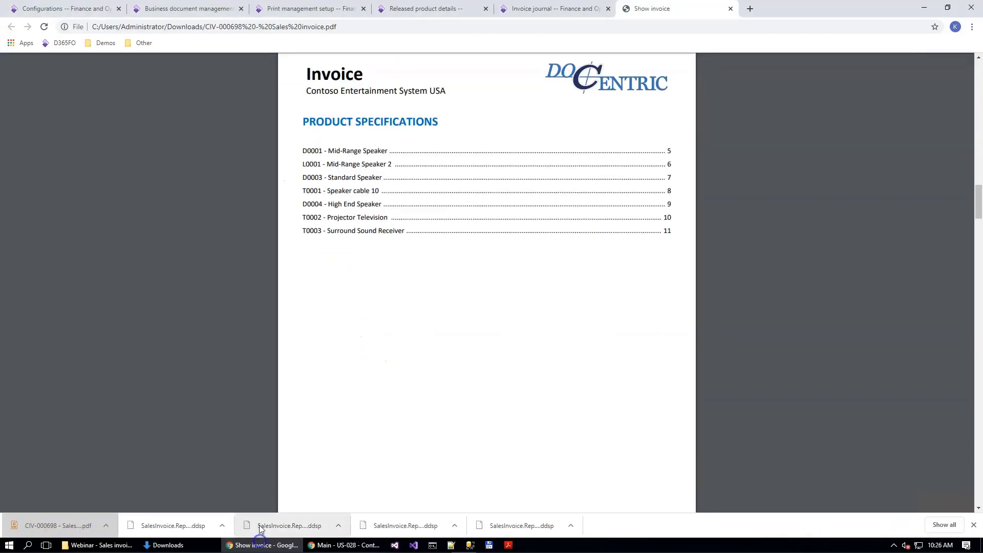
left_click(731, 8)
left_click(288, 15)
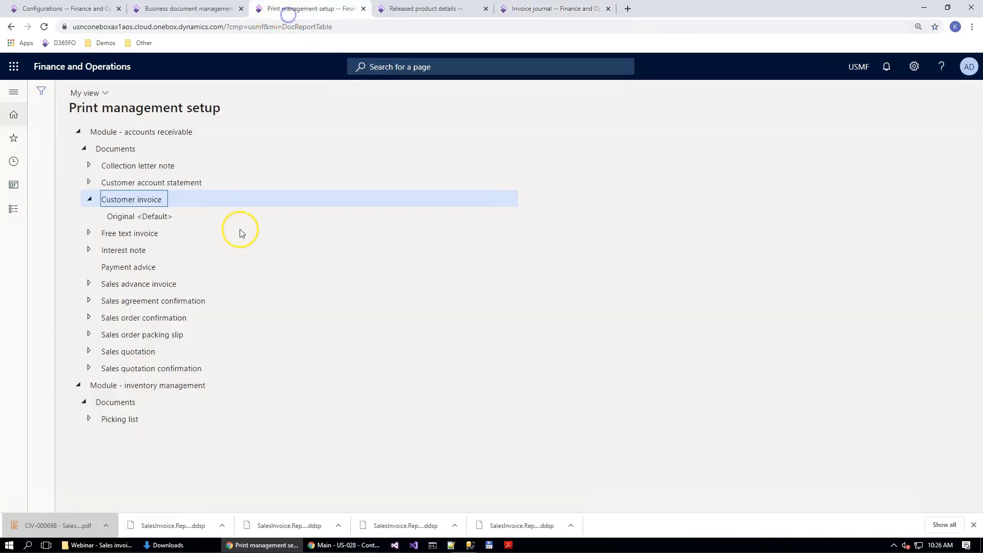
left_click(702, 334)
left_click(654, 196)
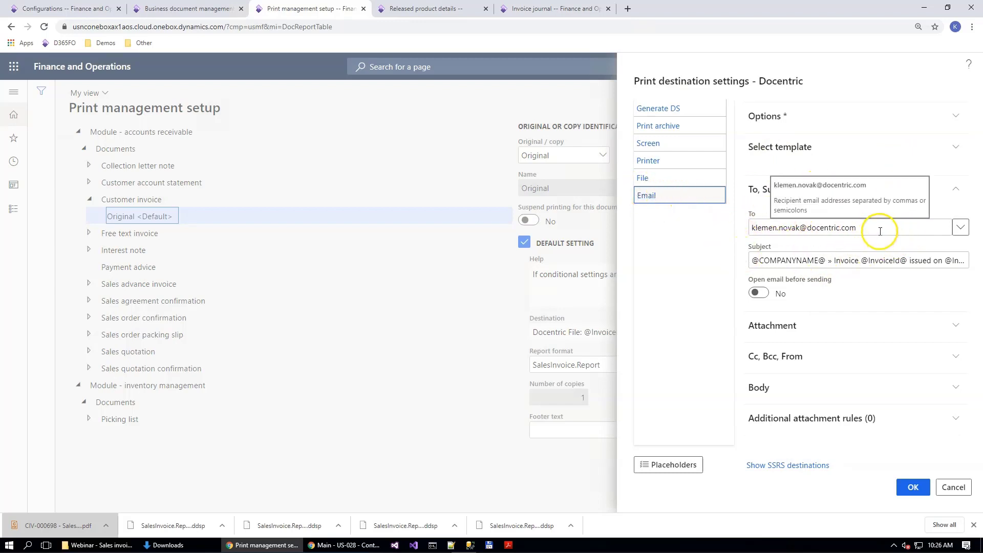
Step: Review the Email destination's subject placeholders and the body text with its contact, invoice, payment and worker placeholders
left_click(753, 260)
left_click_drag(753, 261, 922, 262)
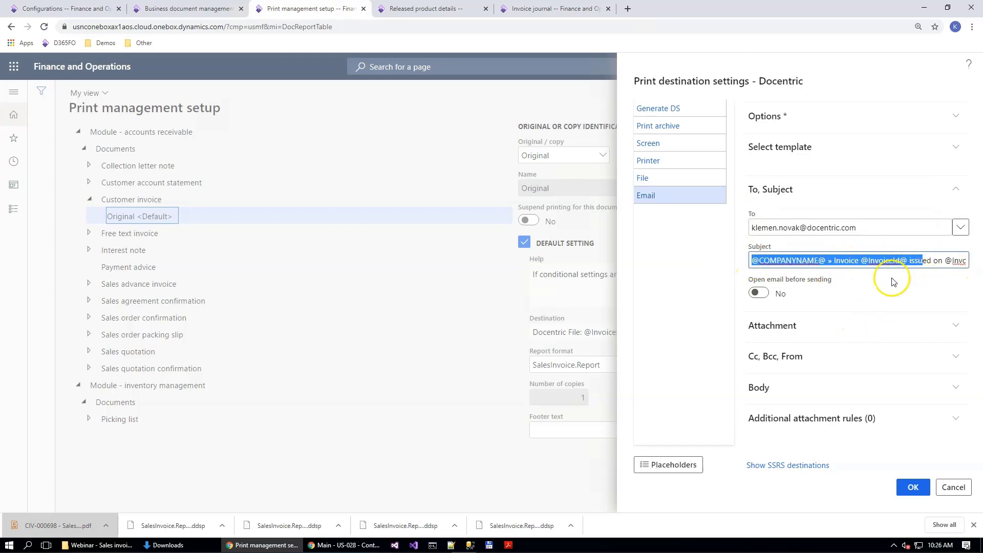
left_click(766, 391)
scroll(846, 319, "down", 3)
scroll(825, 348, "down", 3)
scroll(829, 350, "up", 3)
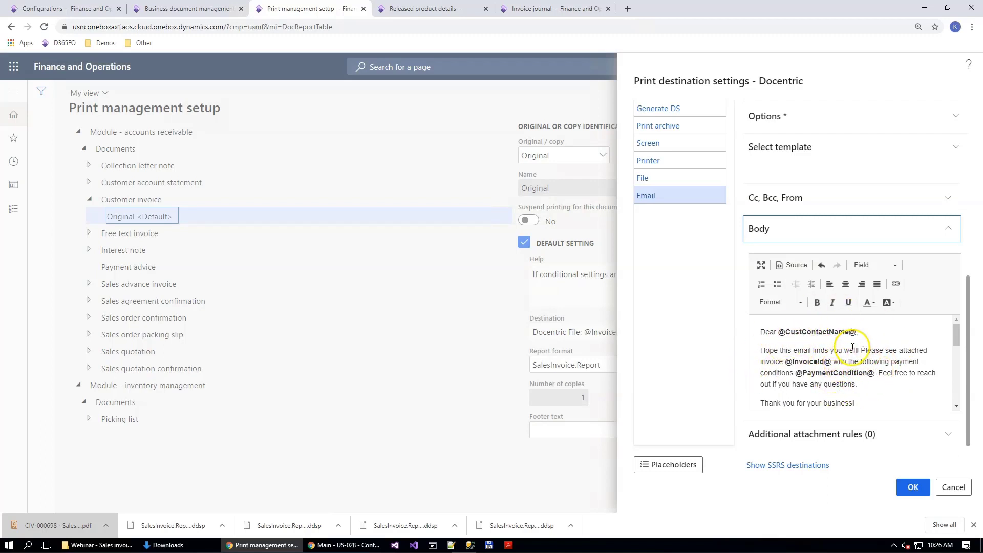
left_click_drag(778, 332, 872, 329)
scroll(881, 358, "down", 3)
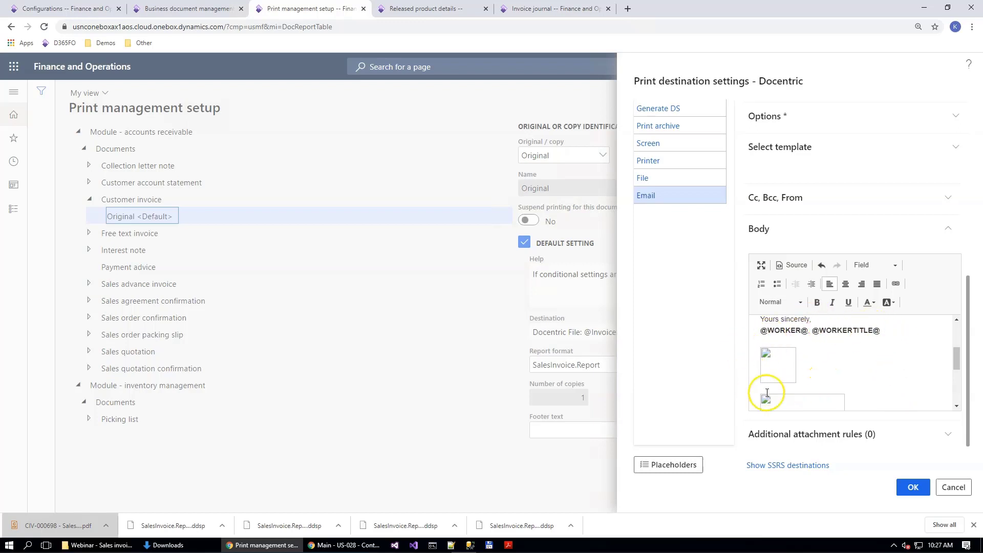
scroll(774, 393, "up", 5)
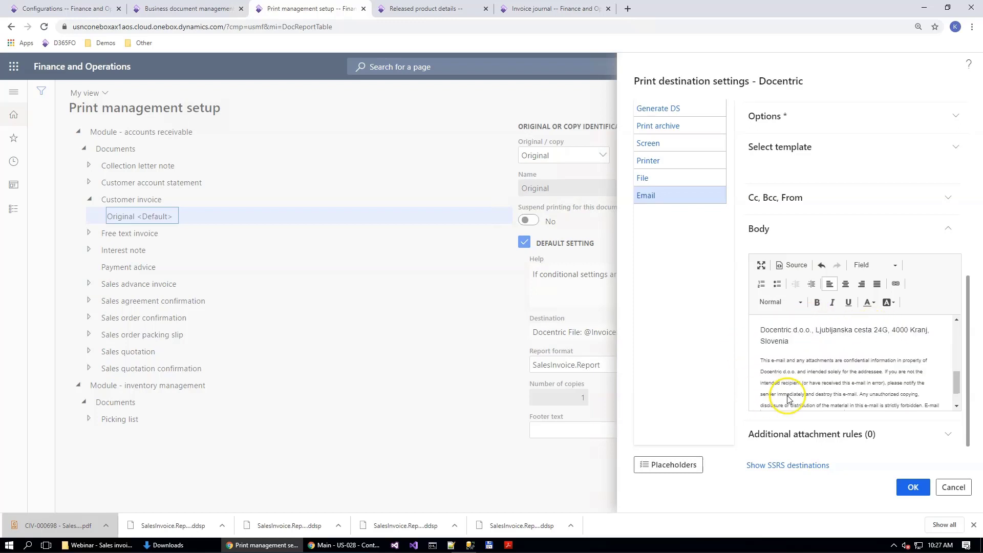
scroll(846, 359, "down", 5)
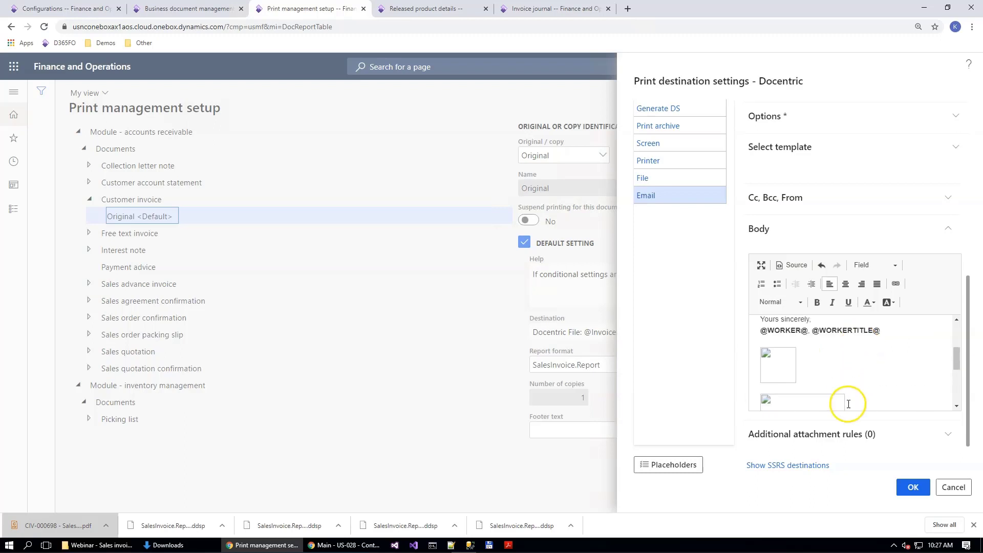
Step: Accept the Email print destination settings and print the Contoso Retail Miami invoice from the Invoice journal
left_click(914, 488)
left_click(159, 200)
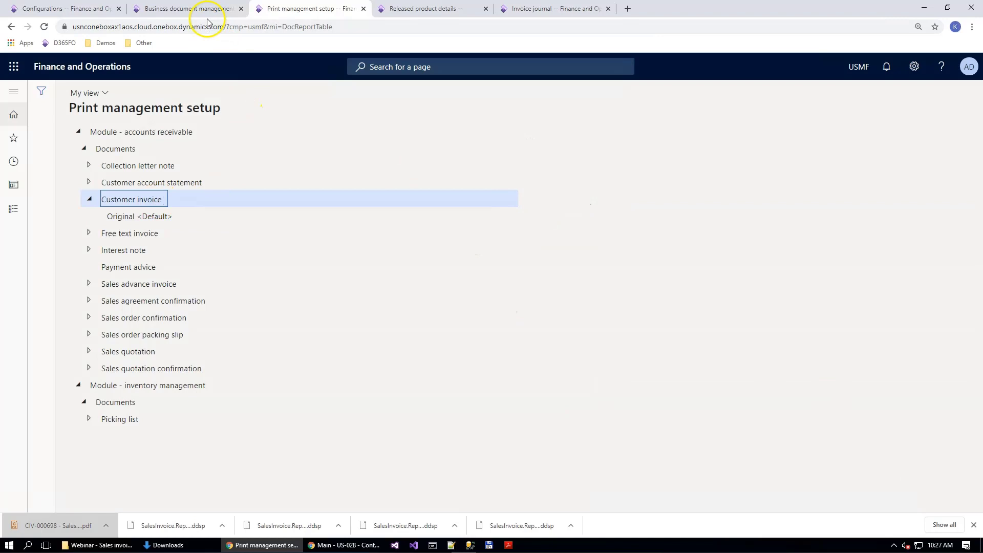
left_click(510, 20)
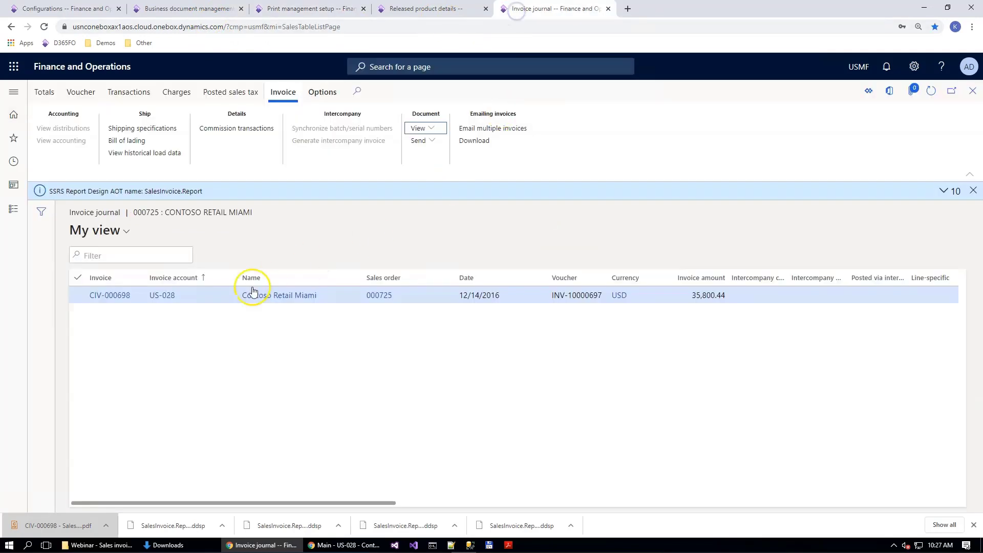
left_click(426, 127)
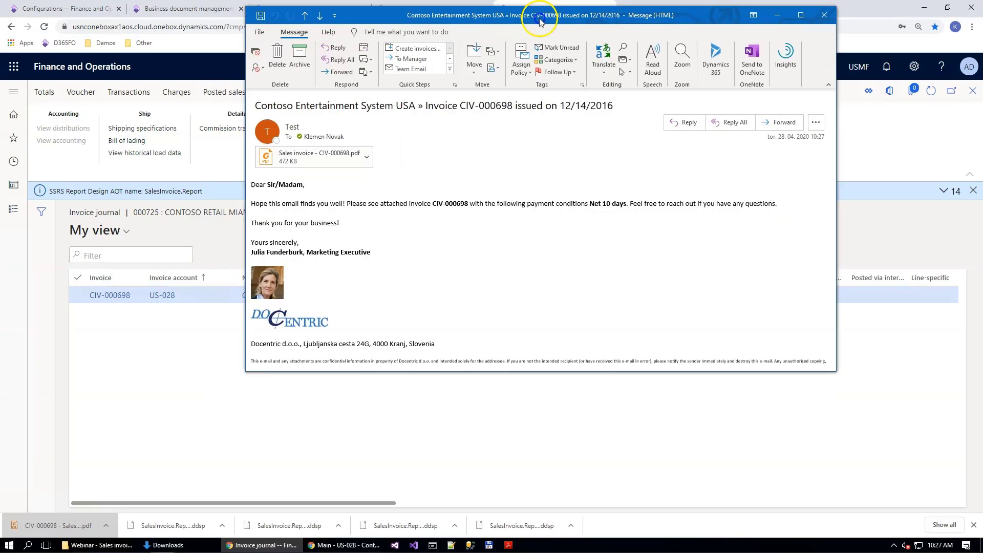
Step: Switch to Outlook, open the received invoice email, and check its greeting, invoice number, payment conditions and signature
double_click(524, 10)
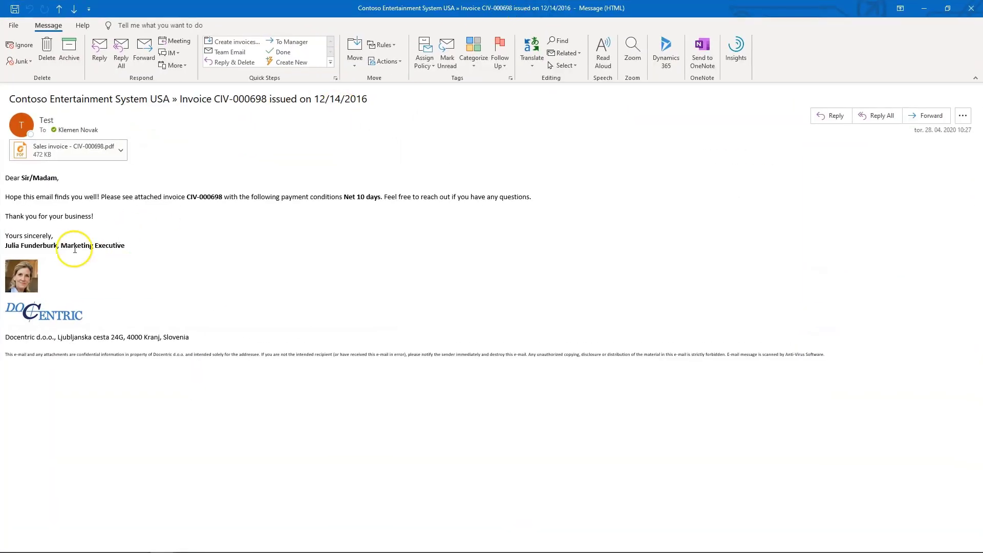
mouse_move(67, 181)
left_mouse_down()
mouse_move(199, 191)
mouse_move(333, 245)
mouse_move(433, 340)
left_mouse_up()
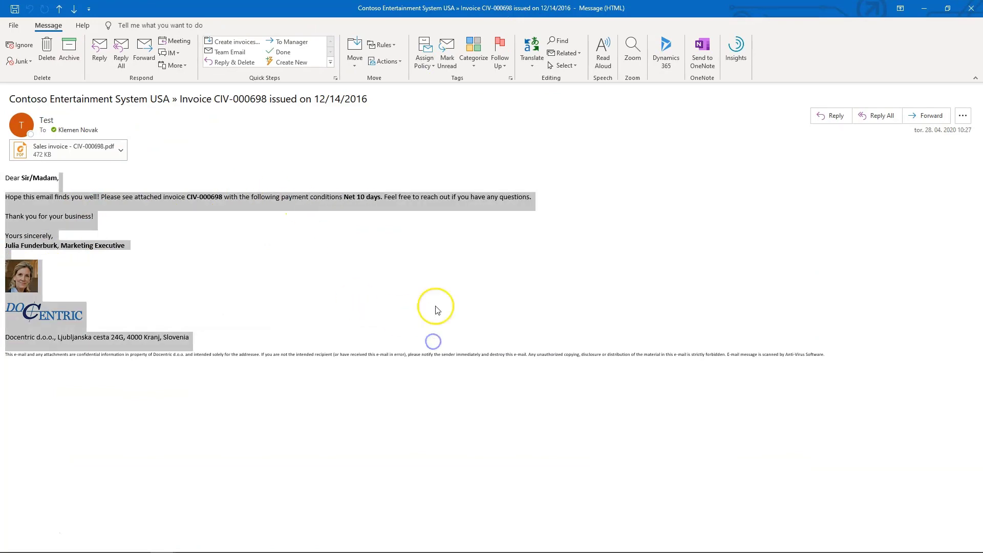
left_click(224, 231)
left_click_drag(146, 197, 310, 206)
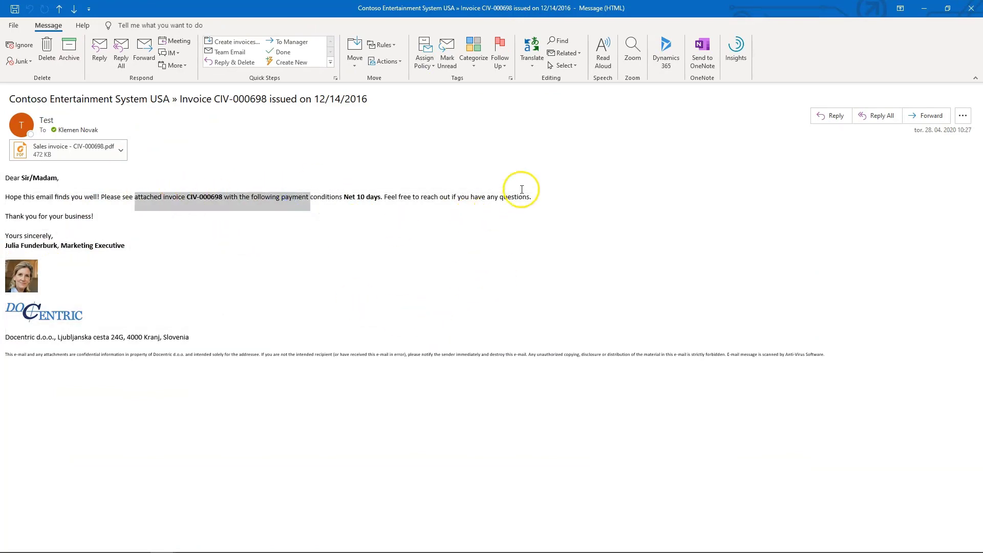
left_click_drag(187, 197, 214, 197)
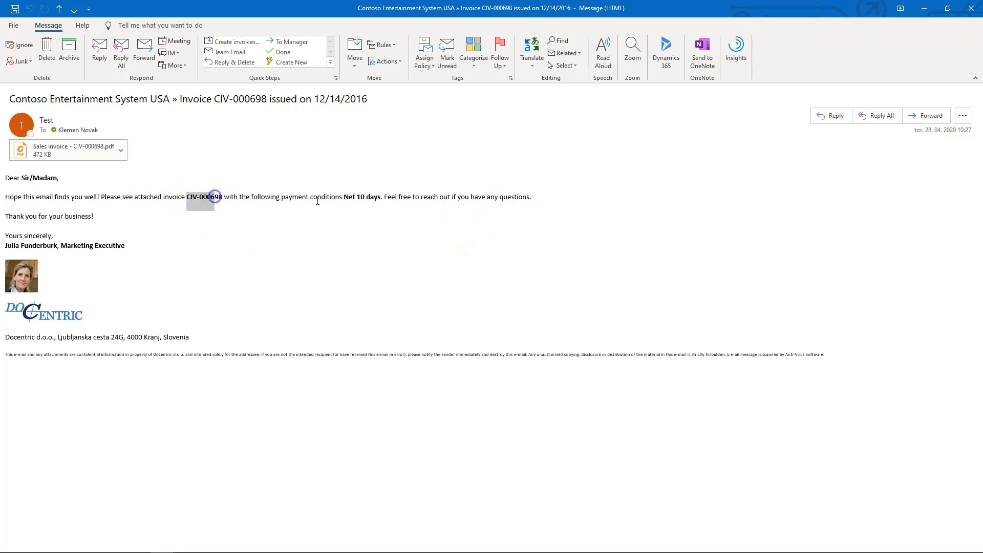
left_click_drag(343, 198, 382, 198)
left_click(150, 252)
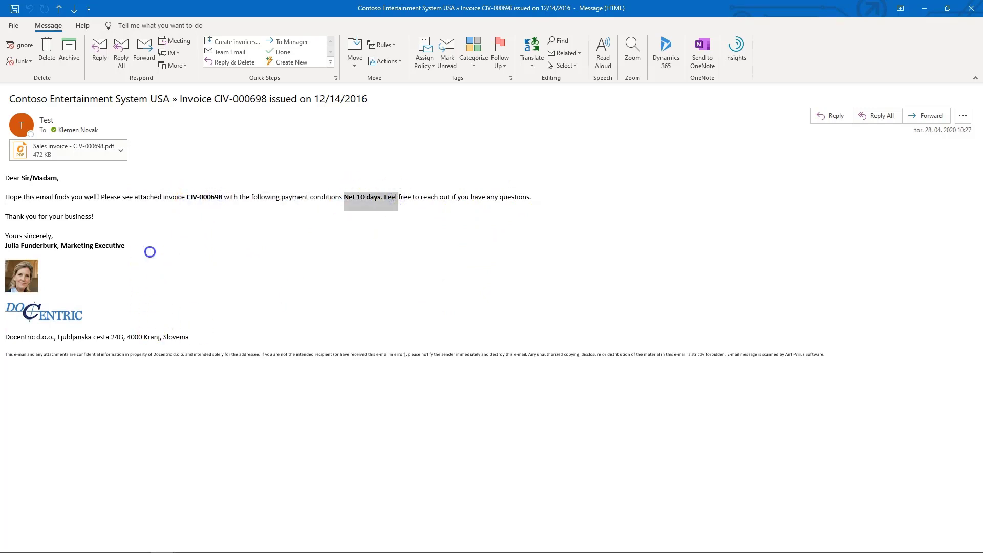
Step: Open the email's sales invoice PDF attachment in Foxit Reader and examine its invoice lines, totals, and Terms and Conditions pages
left_click(76, 162)
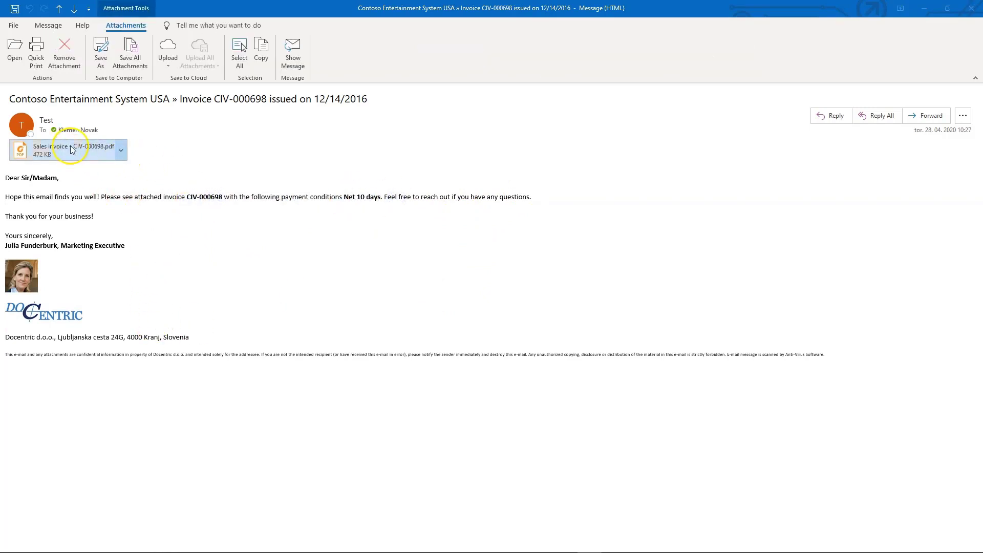
left_click_drag(647, 11, 646, 24)
double_click(646, 20)
scroll(408, 241, "up", 15)
scroll(417, 232, "down", 15)
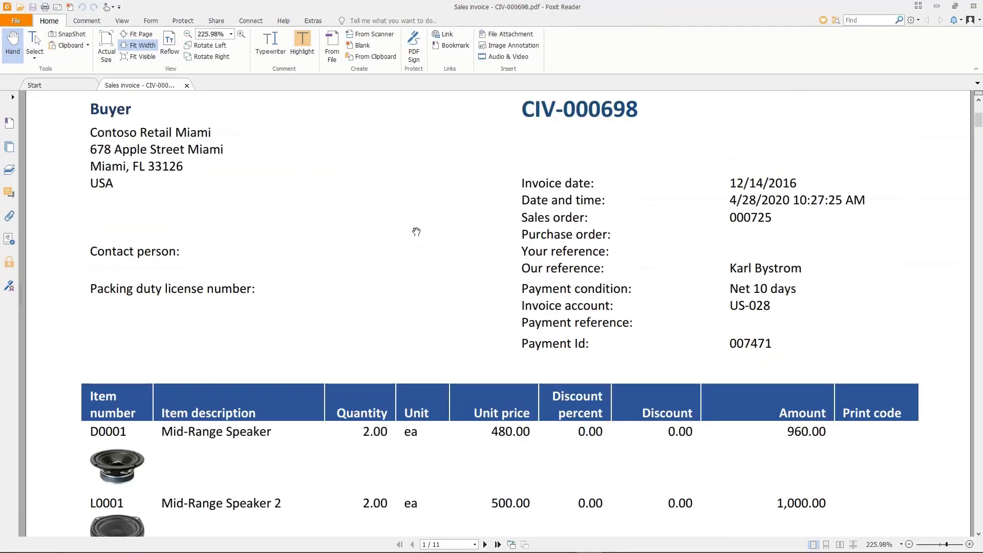
scroll(173, 245, "down", 15)
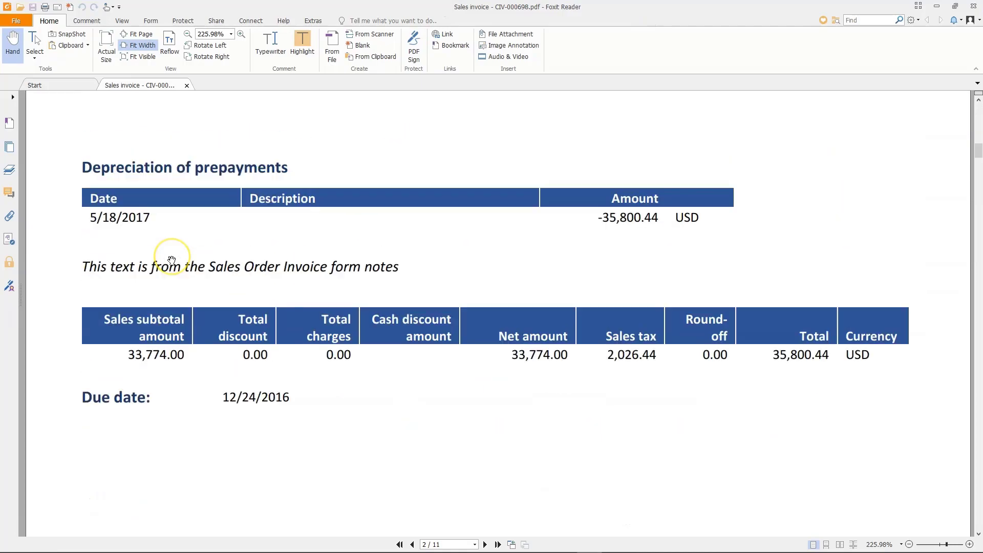
scroll(172, 261, "down", 15)
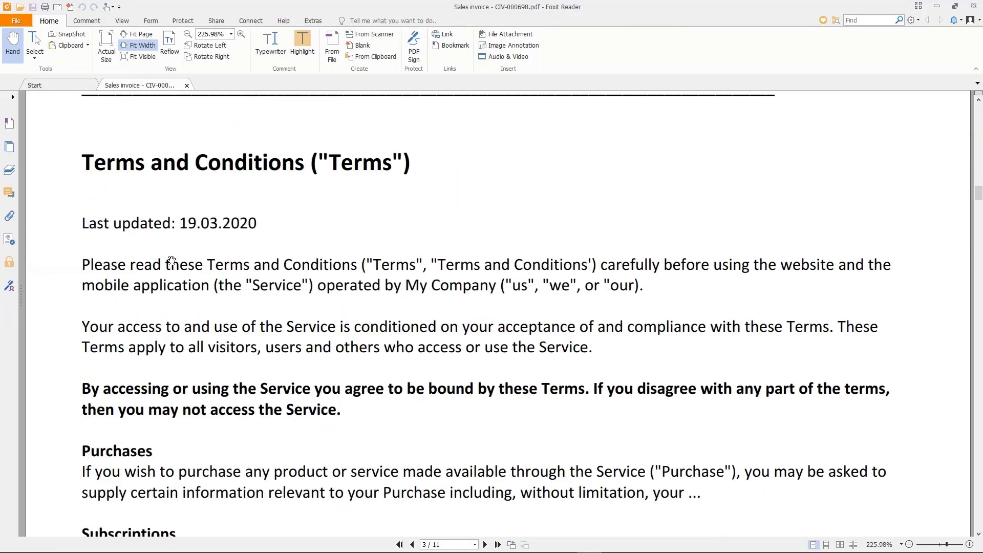
scroll(311, 388, "down", 10)
scroll(312, 381, "up", 5)
scroll(271, 481, "down", 15)
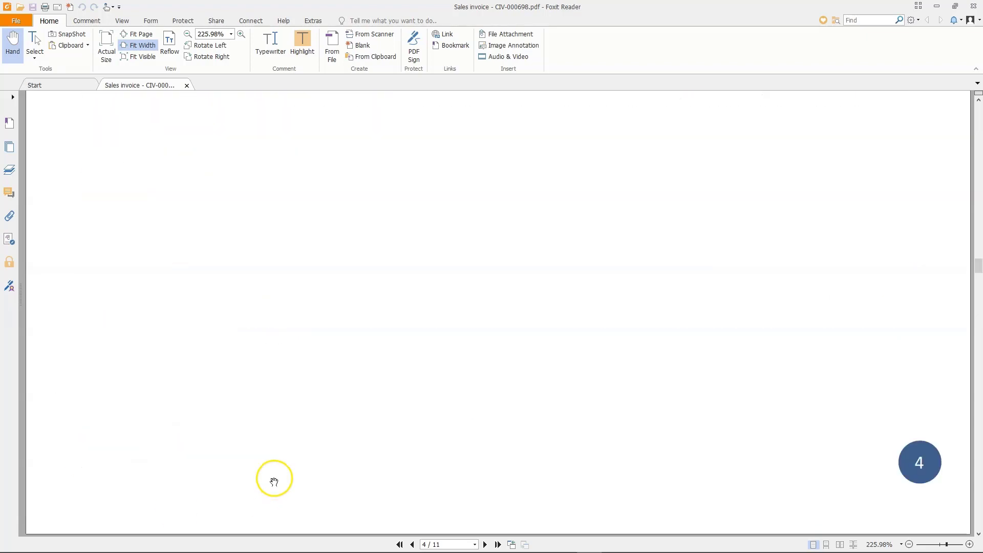